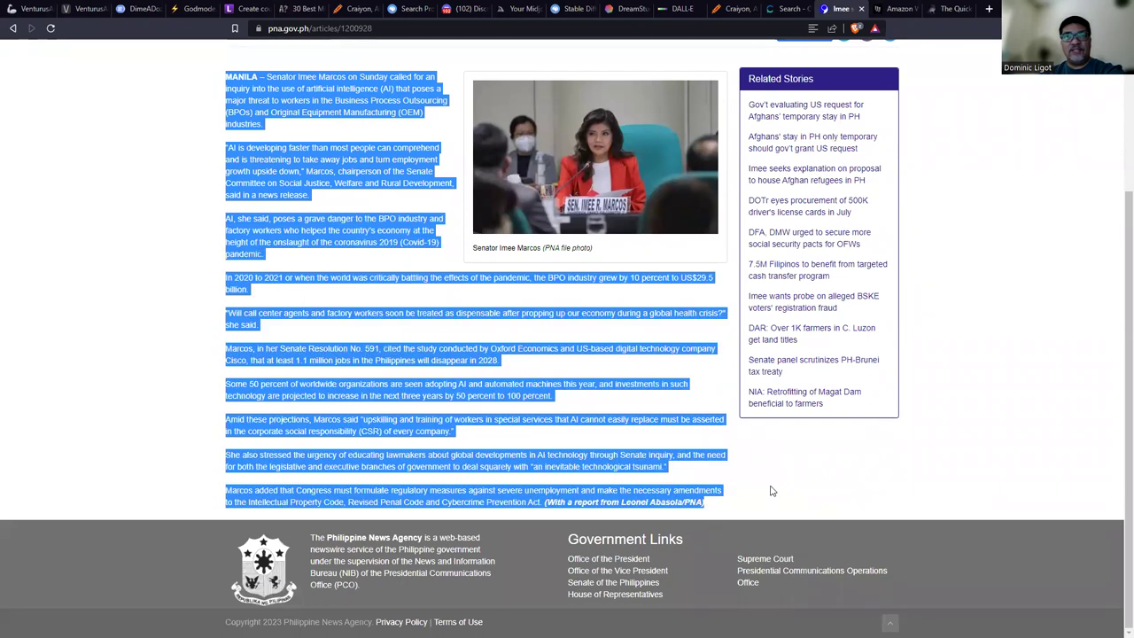
Open ChatGPT (chat.openai.com) and Bard (bard.google.com) in new tabs.
click(989, 8)
text(cha)
key(Return)
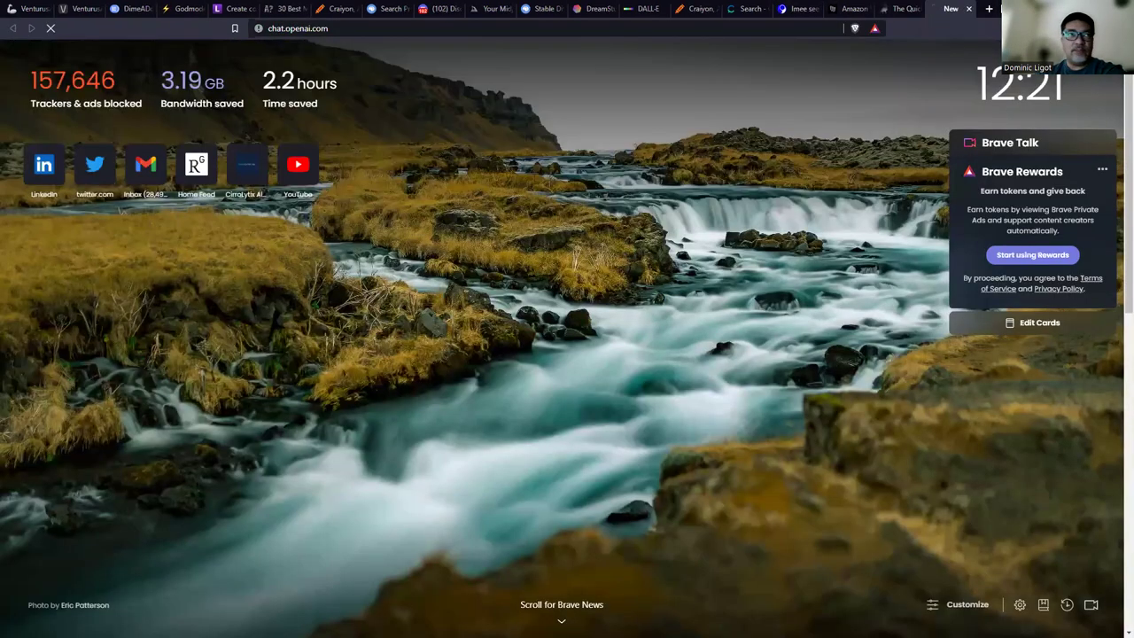
drag(660, 9, 948, 8)
click(989, 8)
text(bard)
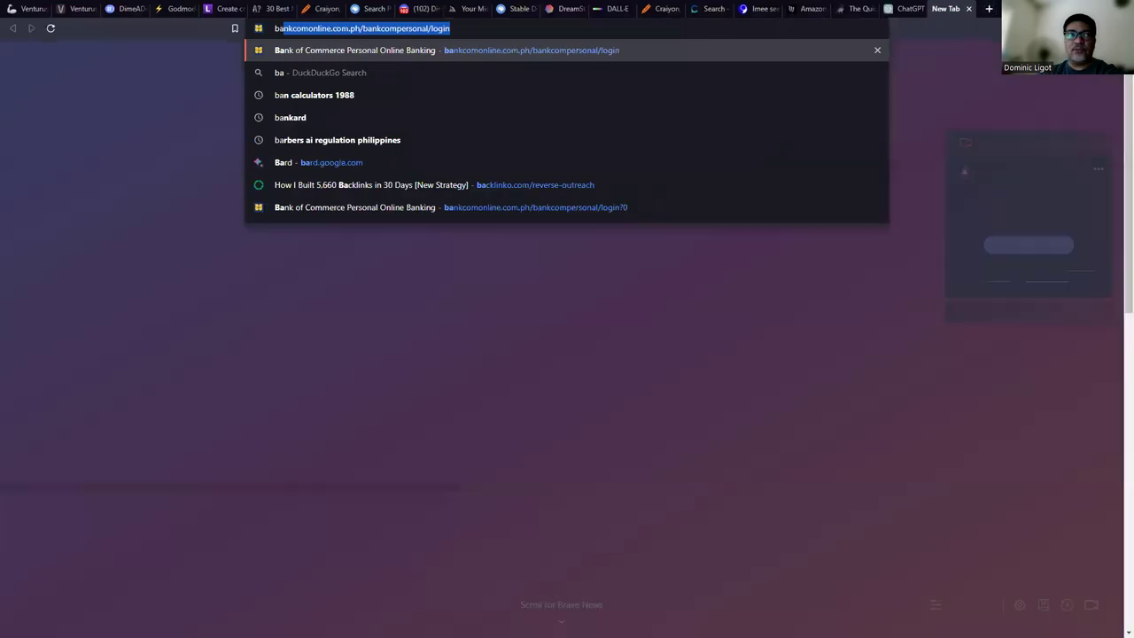
key(Return)
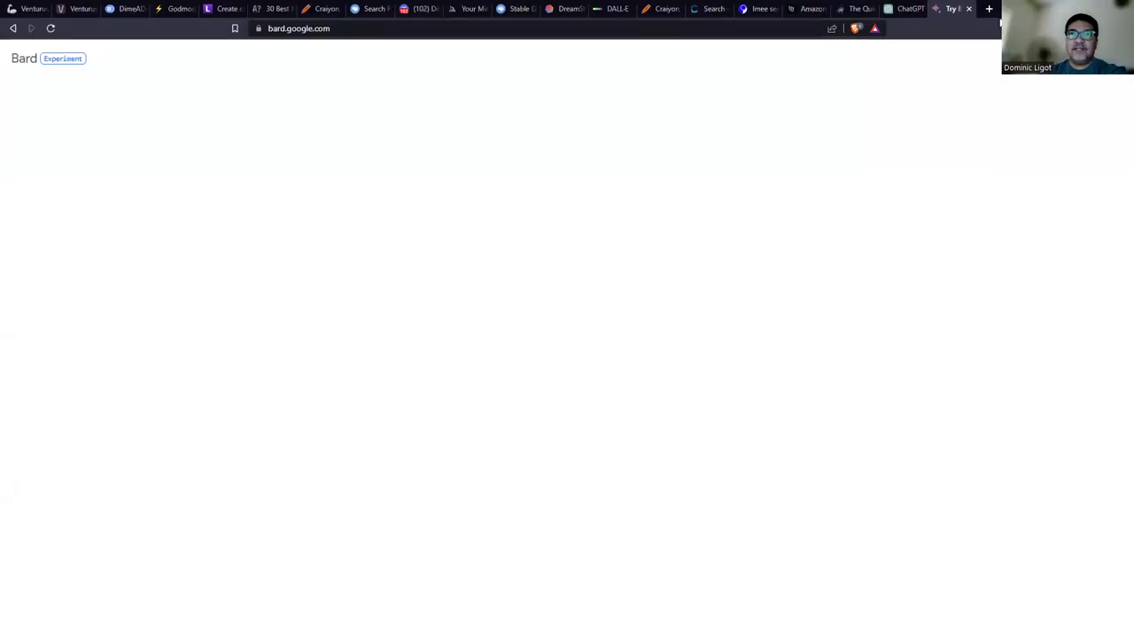
Open Perplexity (perplexity.ai) and HuggingChat (huggingface.co/chat) in two more tabs.
click(988, 8)
text(l)
key(BackSpace)
text(perp)
key(Return)
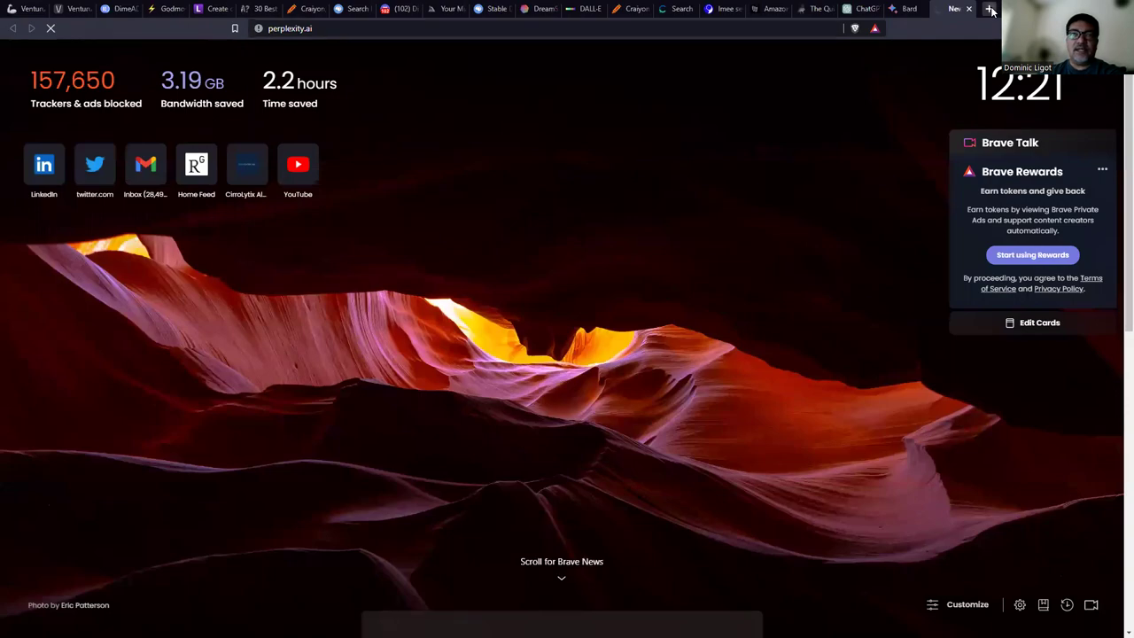
click(989, 9)
text(hugg)
key(Return)
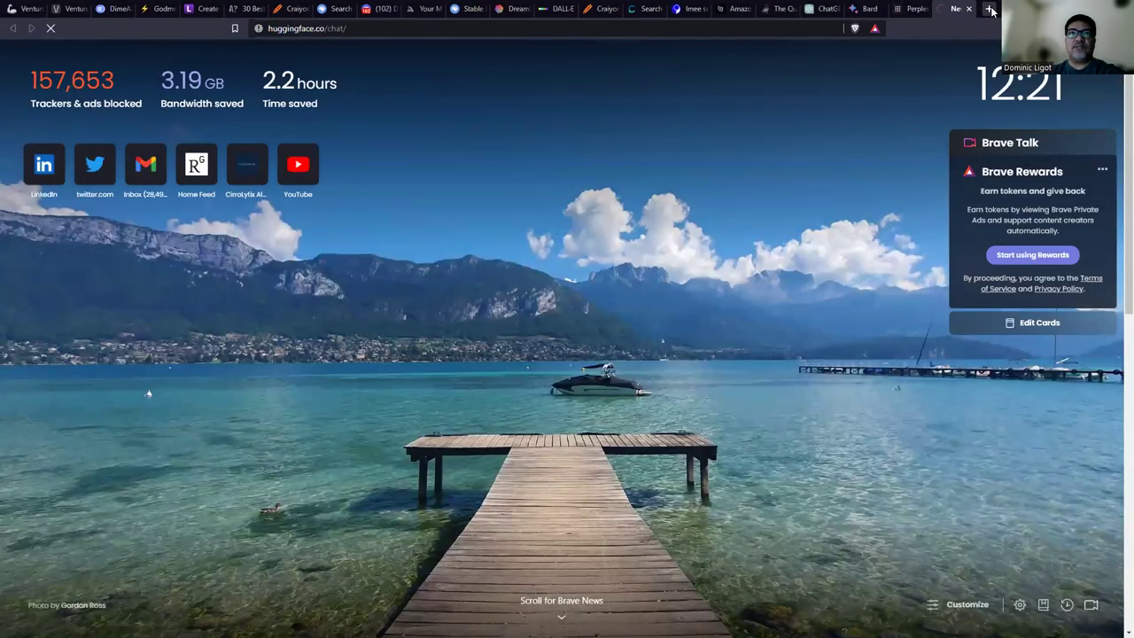
Zoom in on the ChatGPT page, then start one more blank tab.
click(824, 8)
key(ctrl+plus)
key(ctrl+plus)
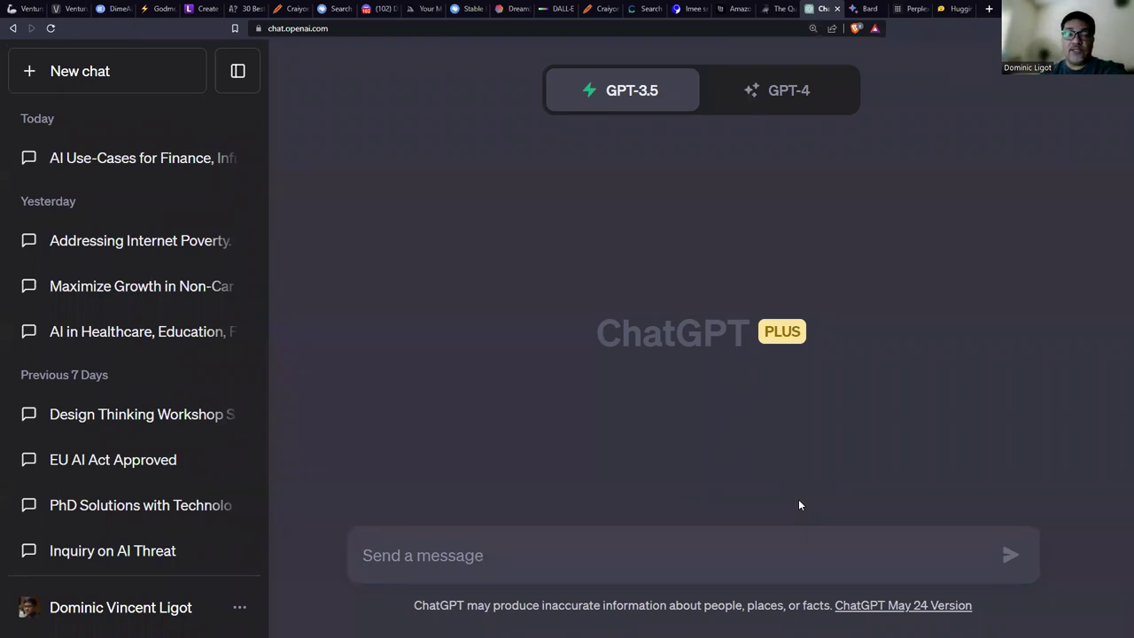
click(989, 9)
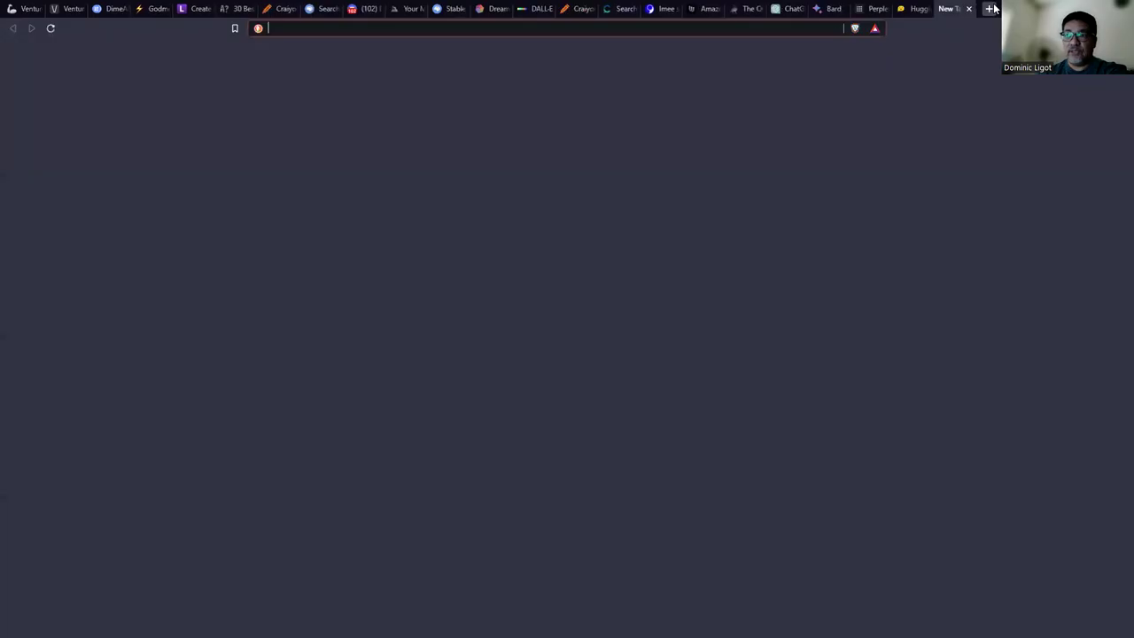
Load DeepLearning.AI's ChatGPT Prompt Engineering for Developers course page, then return to ChatGPT.
text(deeplearning.ai/short-courses/chatgpt-prompt-engineering-for-developers/)
key(Return)
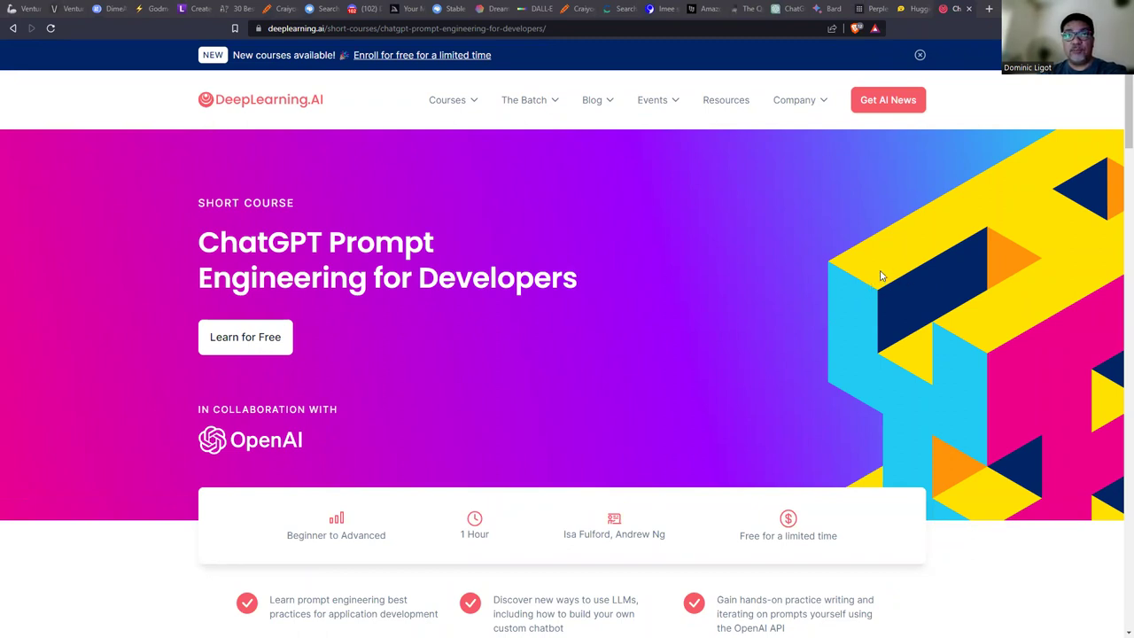
click(805, 8)
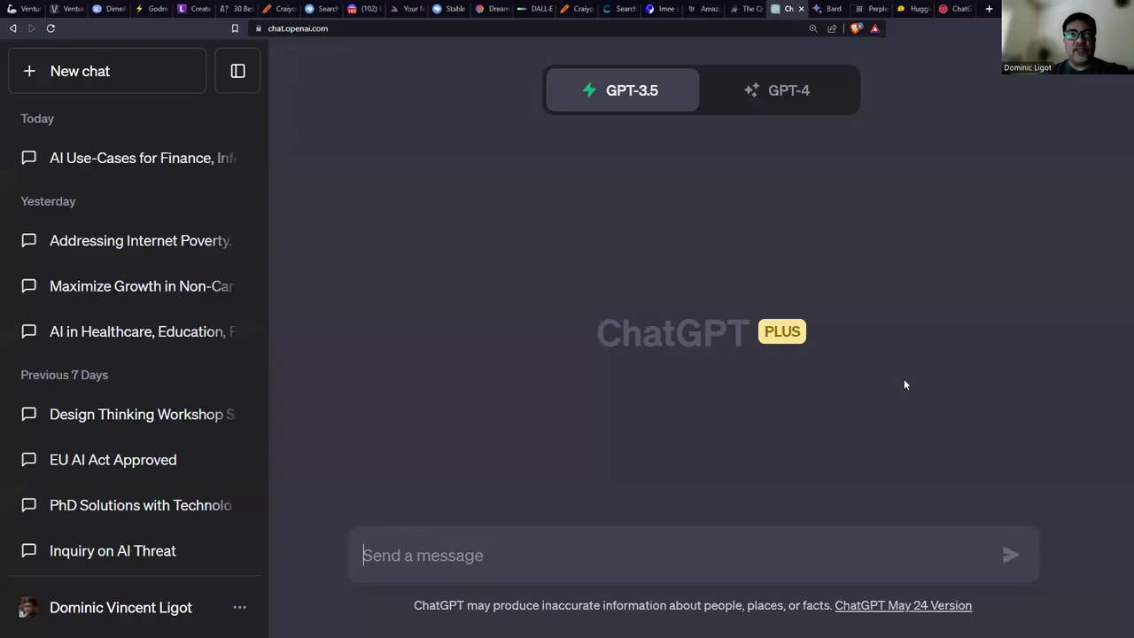
Start a ChatGPT message with backticks and copy the PNA article text.
click(583, 552)
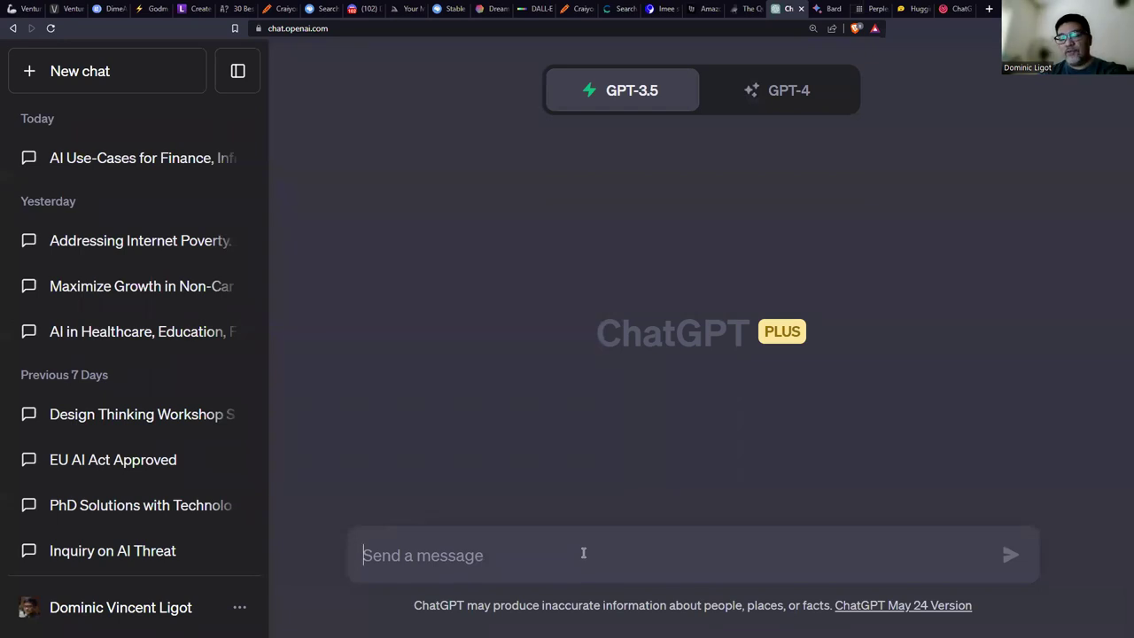
text(``)
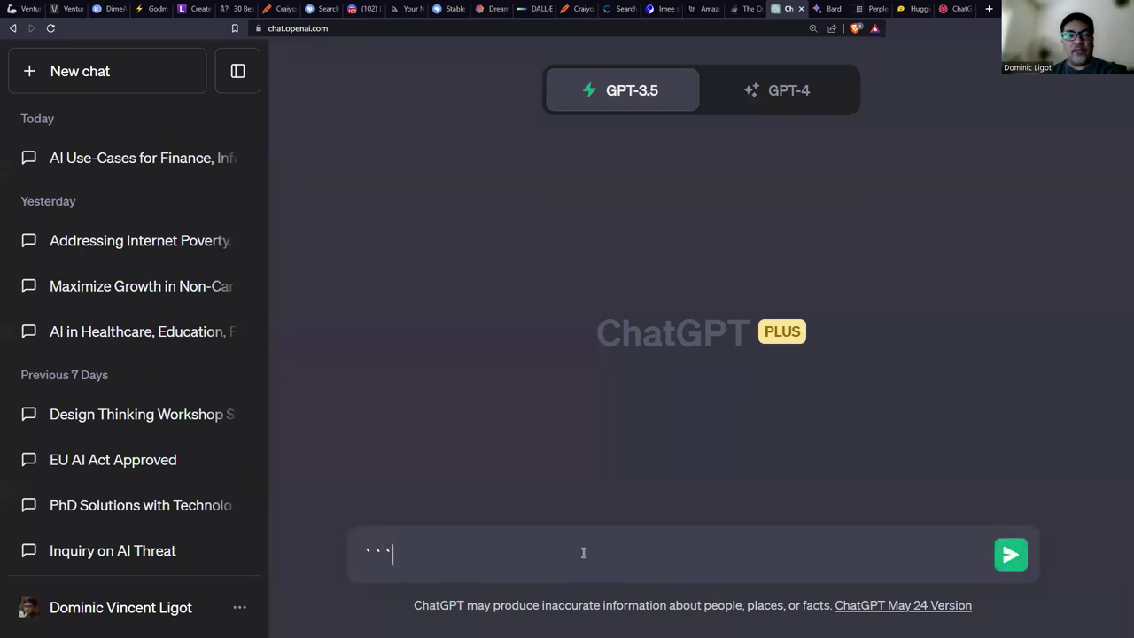
text(https://www.deeplearning.ai/short-courses/chatgpt-prompt-engineering-for-developers/)
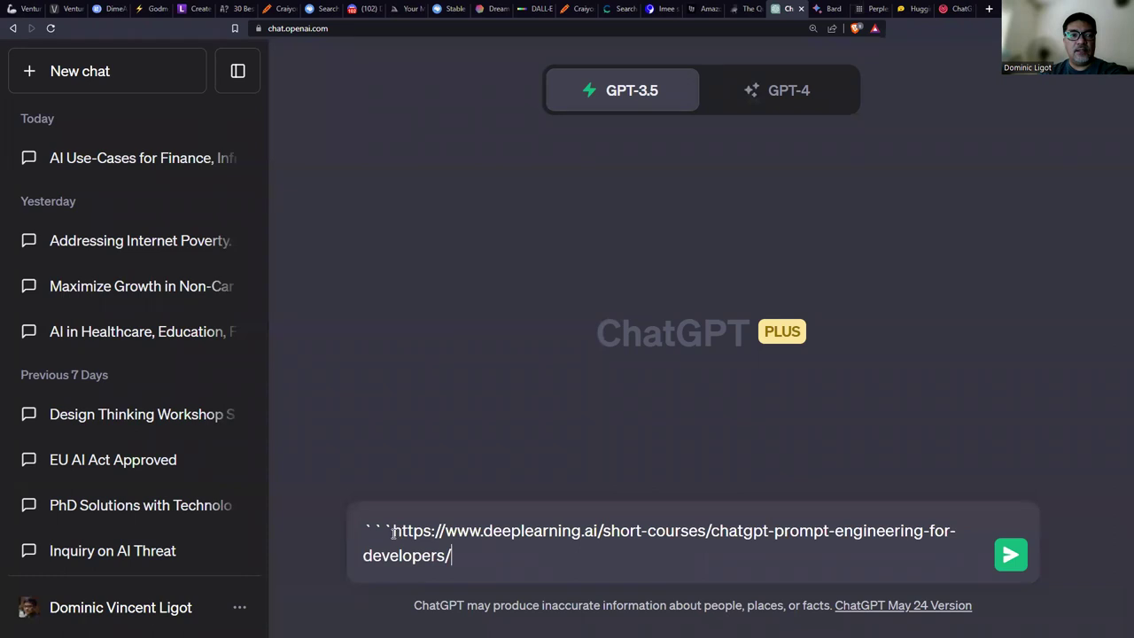
shift+click(393, 531)
key(BackSpace)
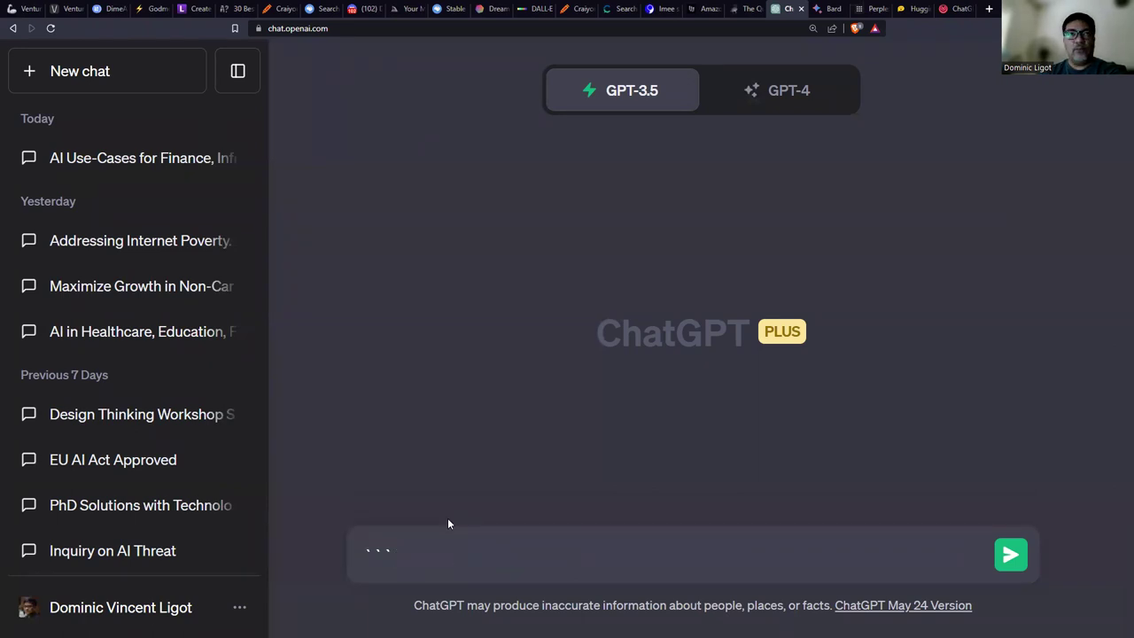
click(663, 9)
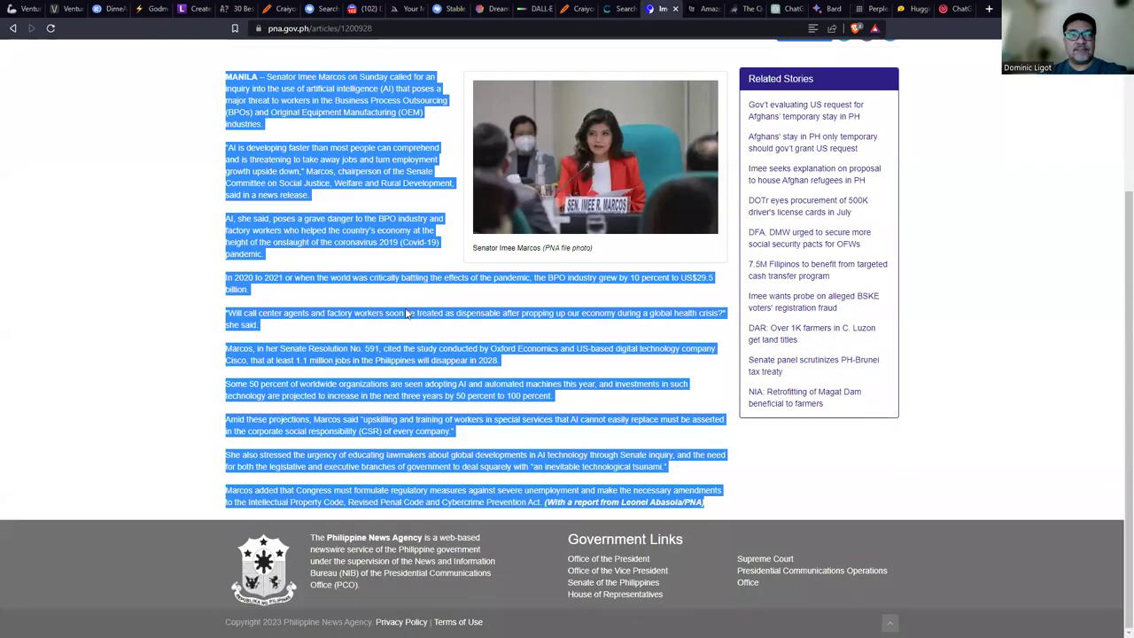
right_click(521, 384)
click(542, 396)
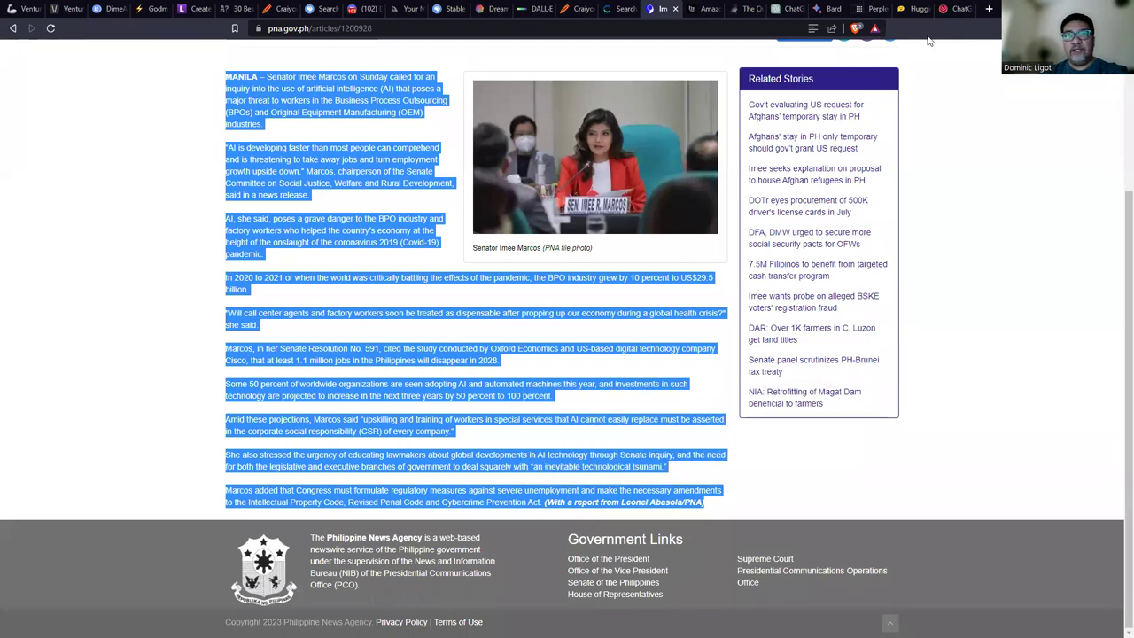
click(788, 9)
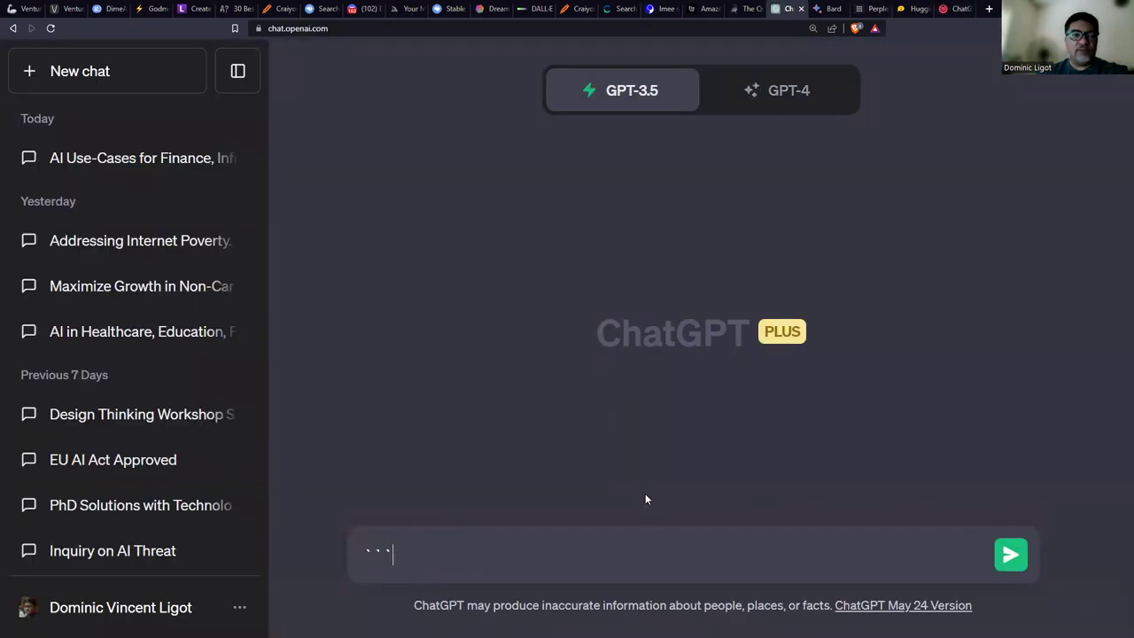
Send the backtick-fenced article with 'Summarize the above text enclosed into 5 bullets'.
key(BackSpace)
key(BackSpace)
key(BackSpace)
text(`)
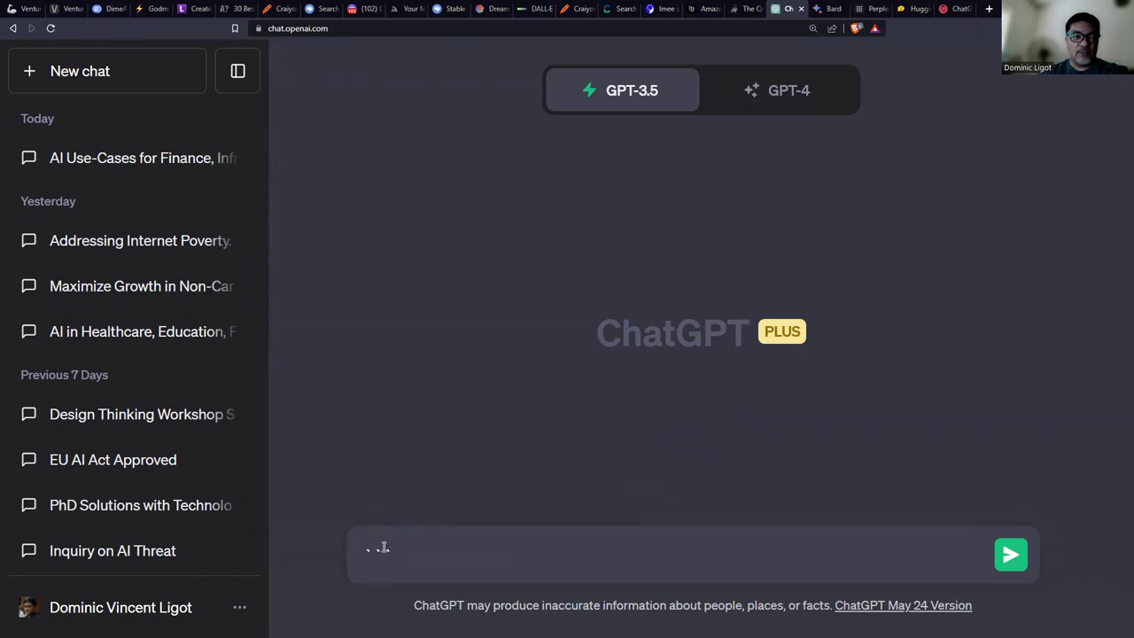
key(ctrl+v)
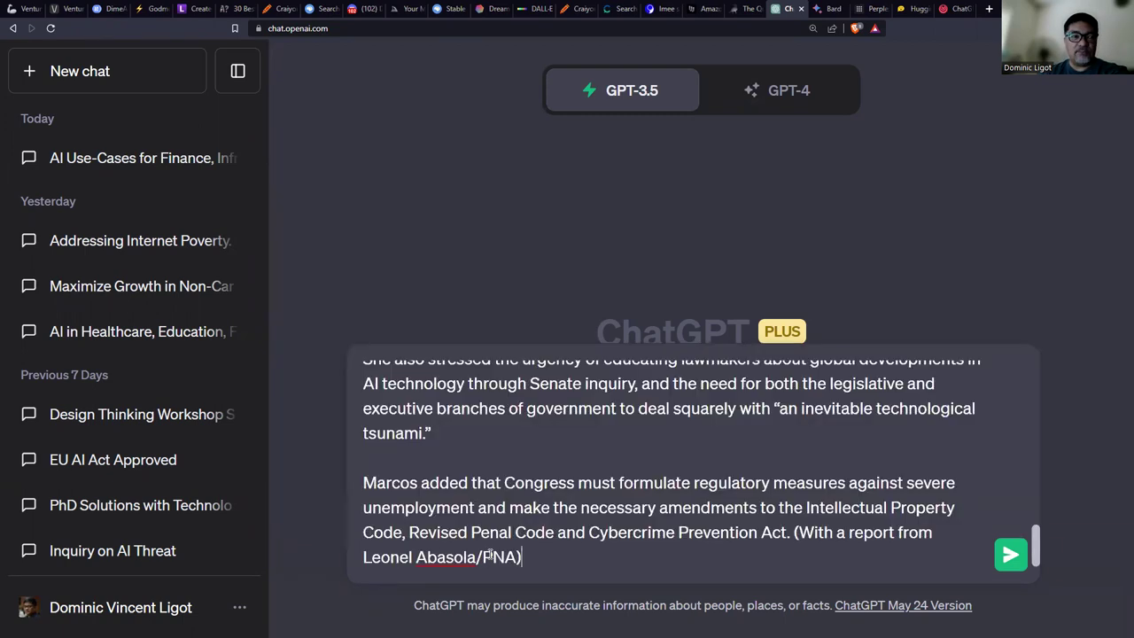
text(```)
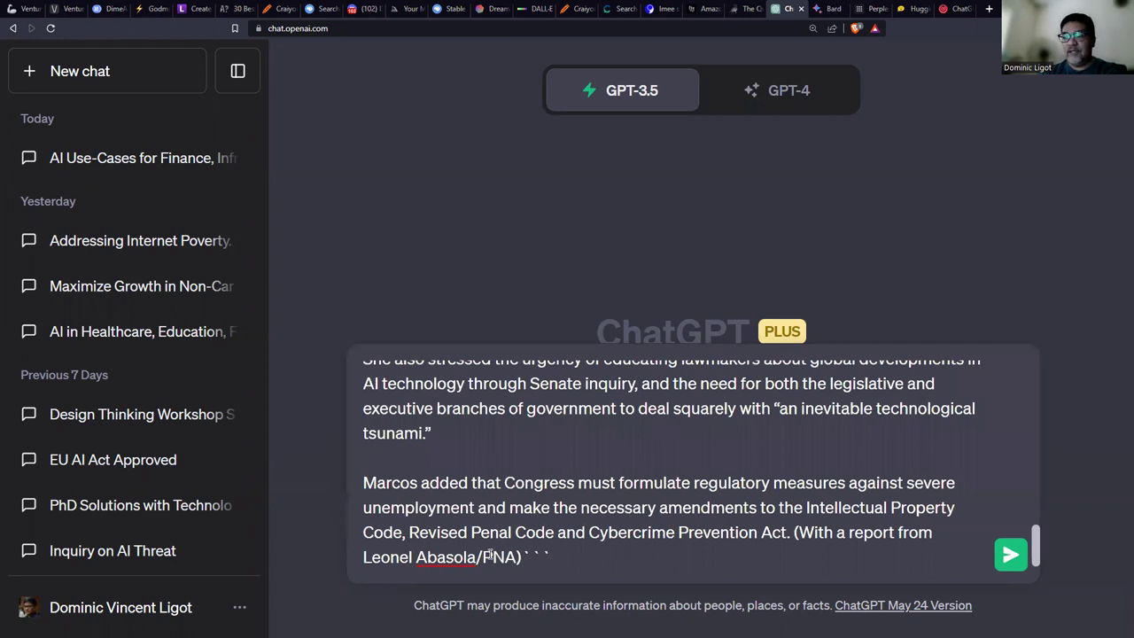
key(shift+Return)
key(shift+Return)
text(Summarize the above text enclos)
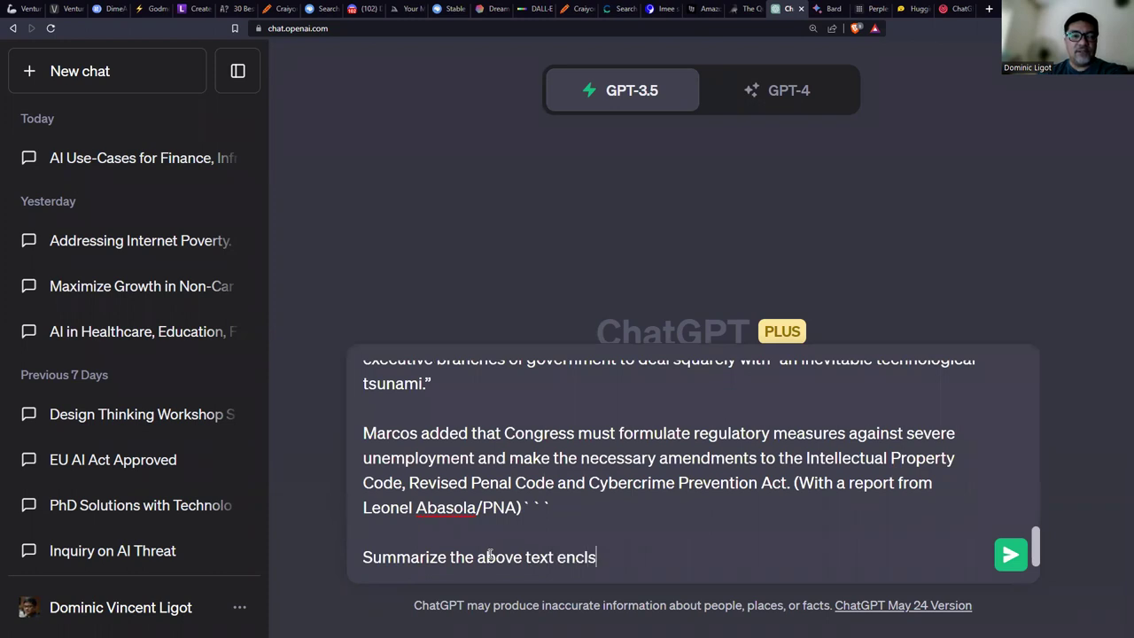
key(BackSpace)
text(osed into 5 bullets)
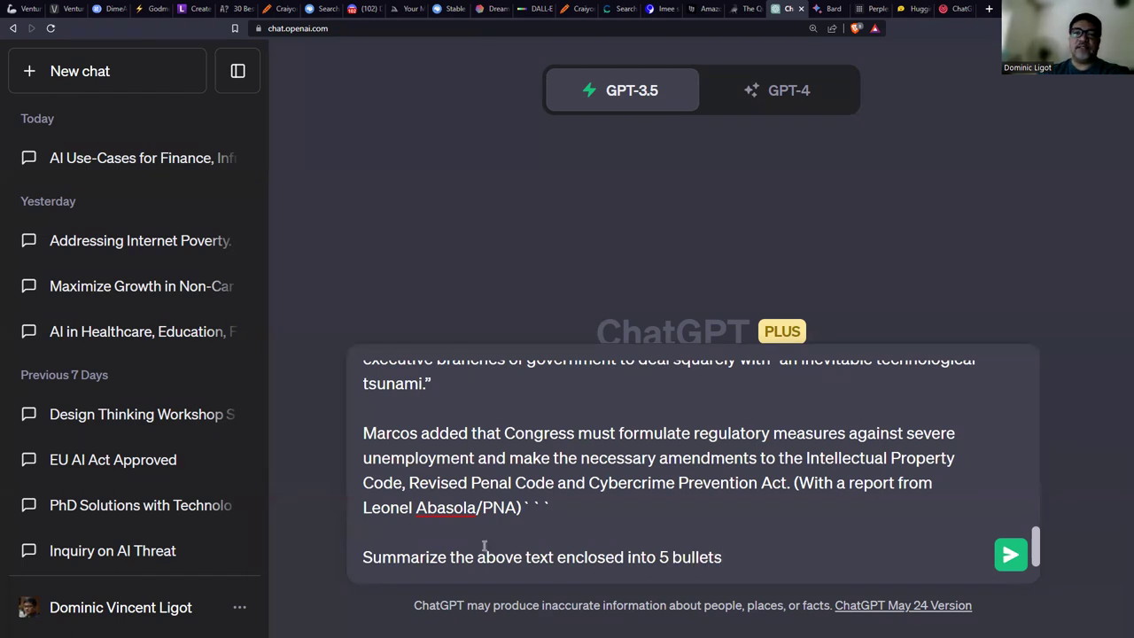
key(ctrl+a)
click(1019, 560)
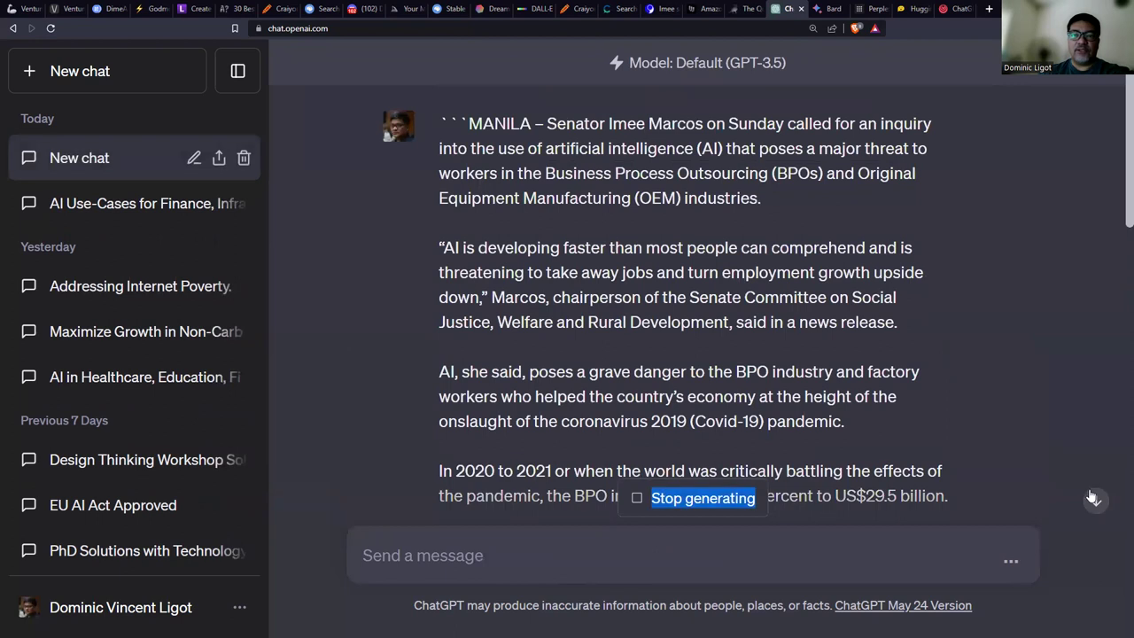
Review ChatGPT's five-bullet reply and submit the same article-and-summary prompt to Bard.
scroll(1063, 443, up, 3)
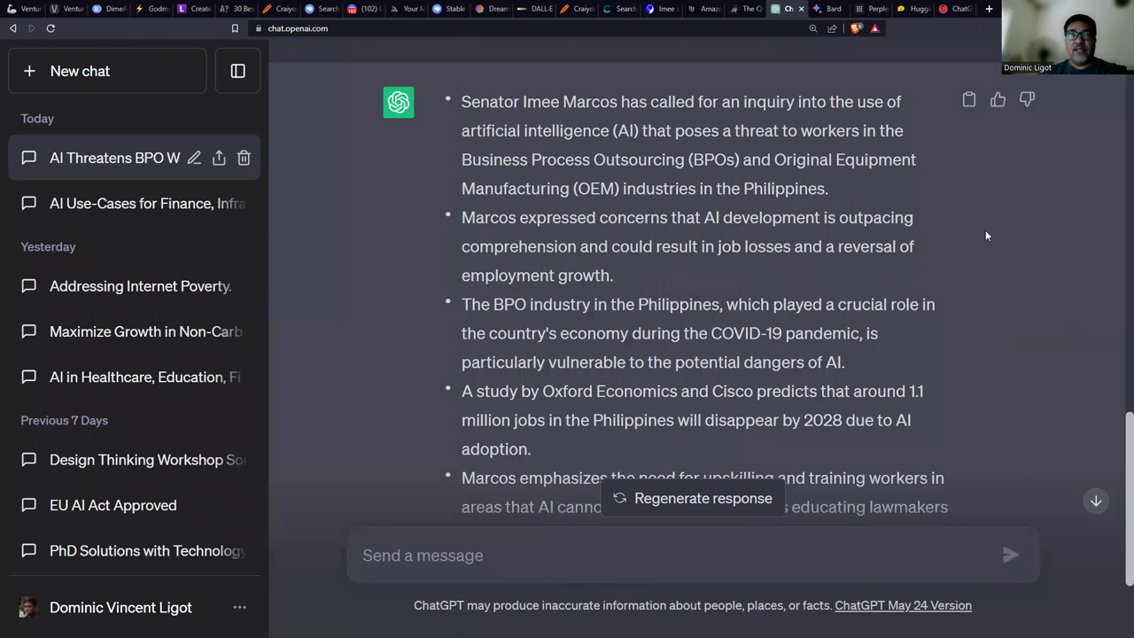
scroll(1015, 246, down, 2)
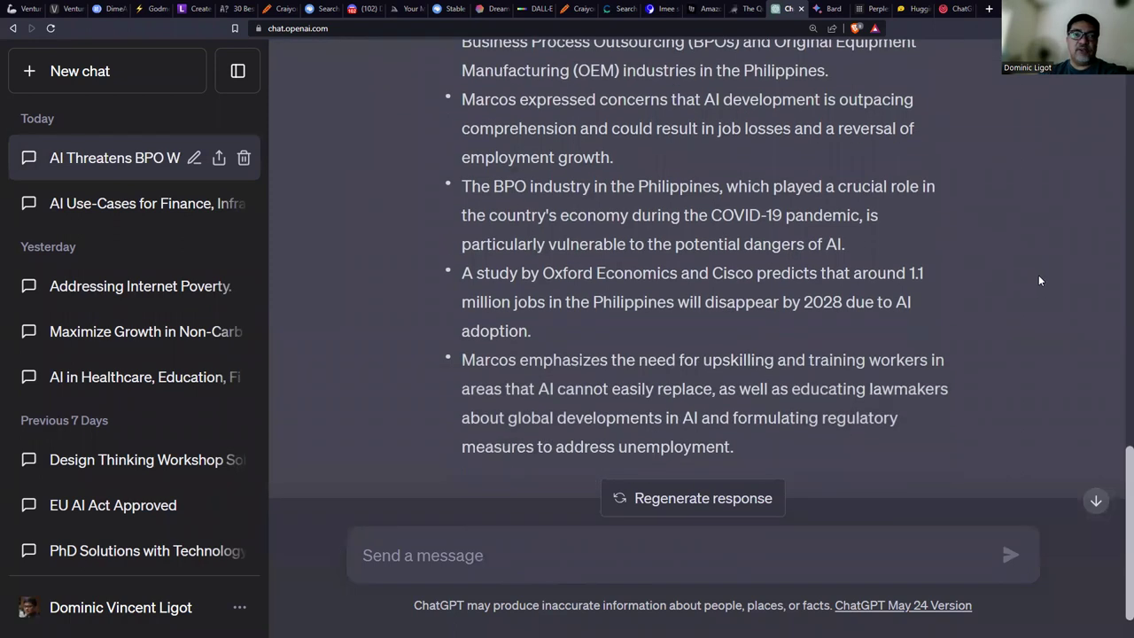
scroll(1039, 281, up, 2)
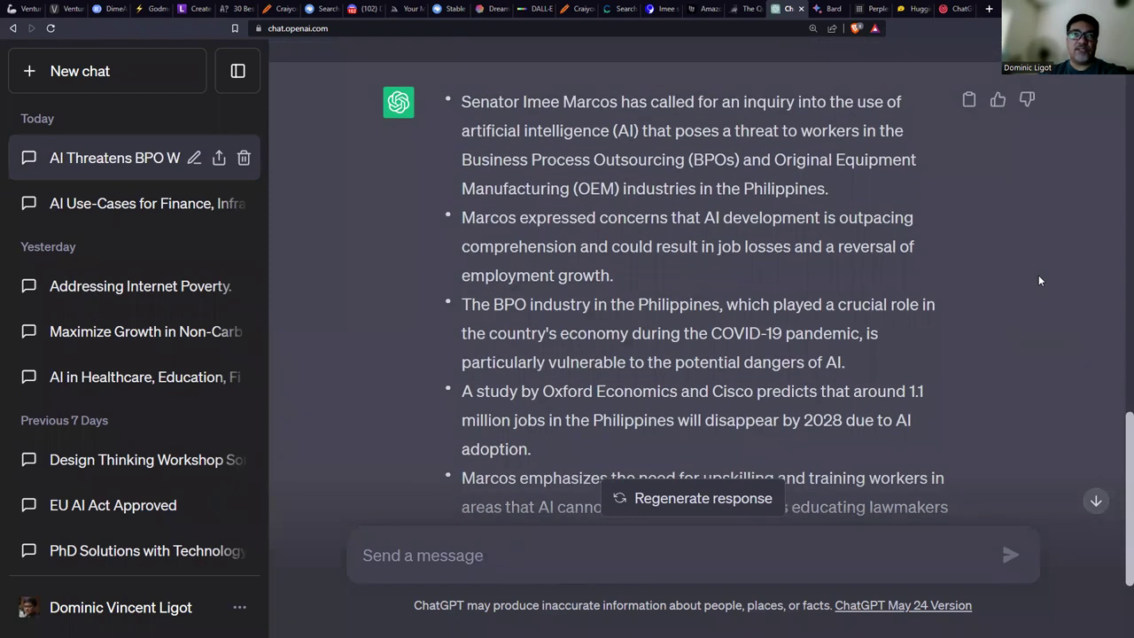
click(831, 8)
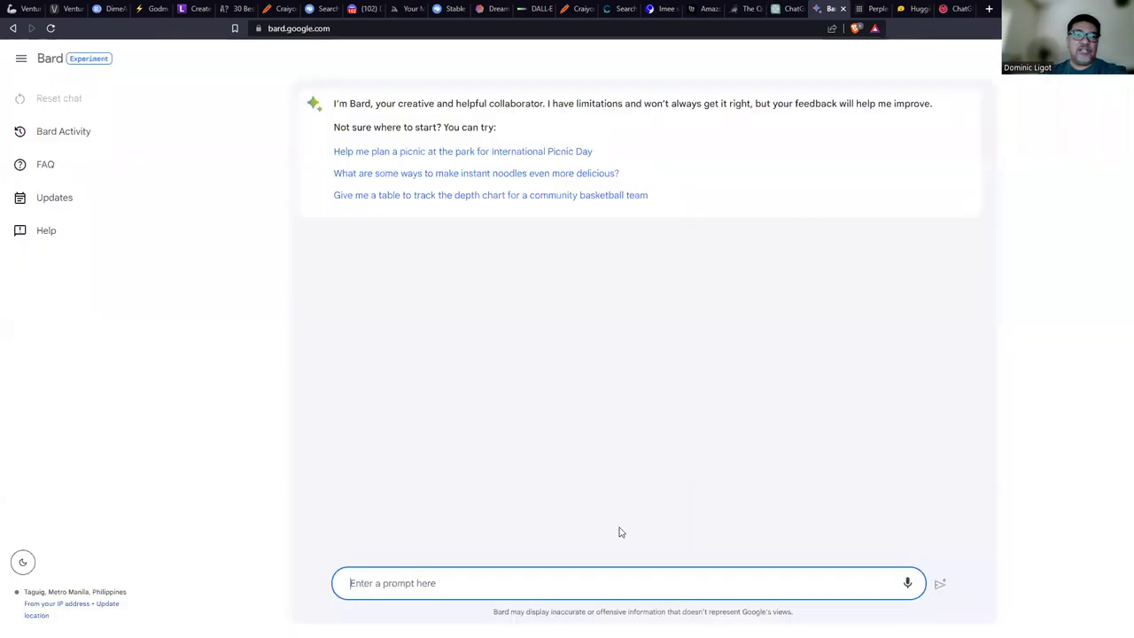
key(ctrl+v)
key(Return)
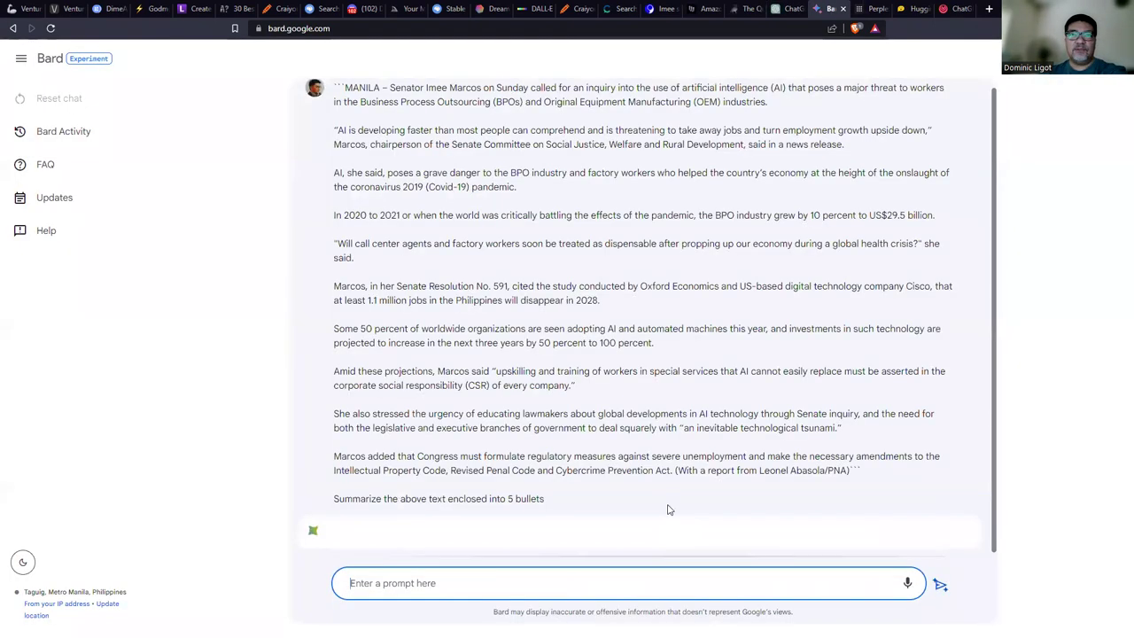
Submit the same article-and-summary prompt to Perplexity.
click(873, 9)
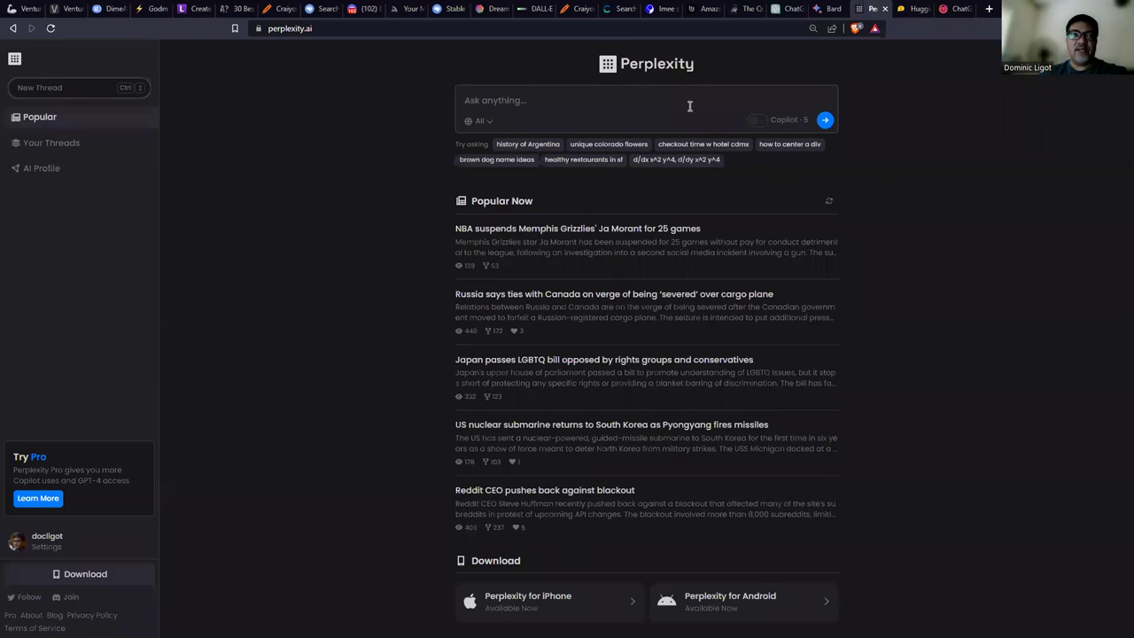
key(ctrl+v)
key(Return)
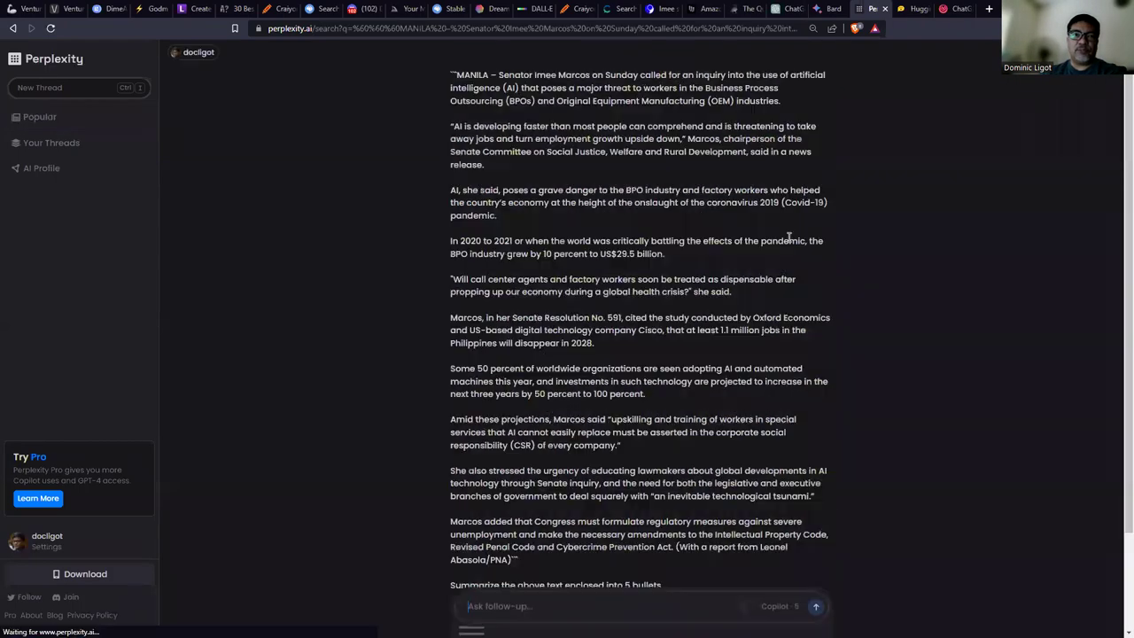
Paste and send the article-and-summary prompt in HuggingChat, then return to ChatGPT.
click(915, 9)
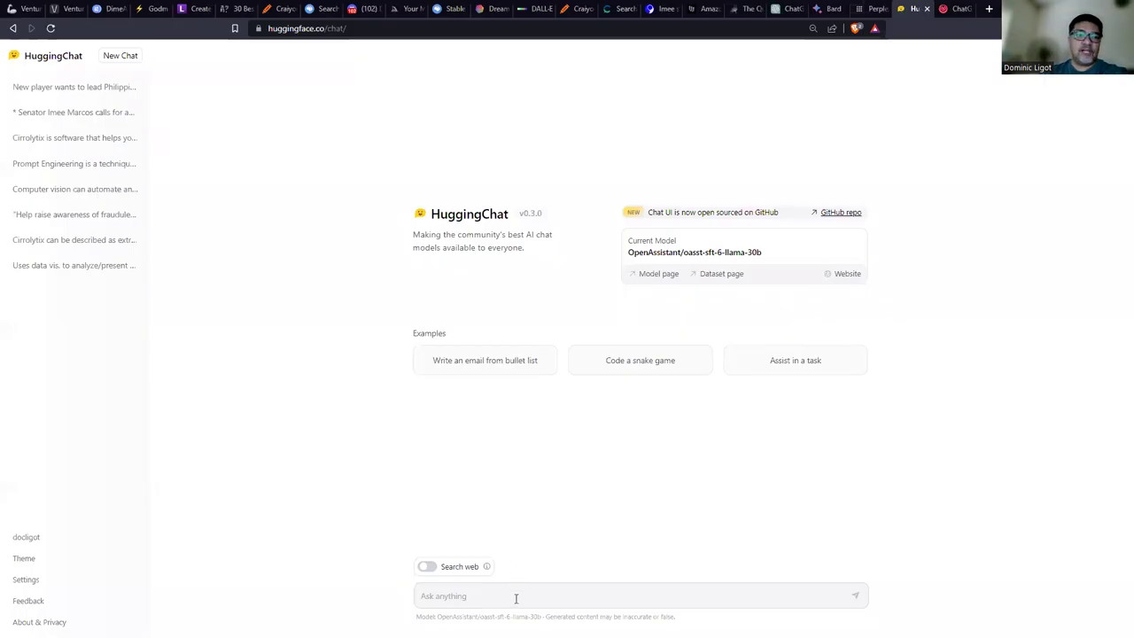
key(ctrl+v)
key(Return)
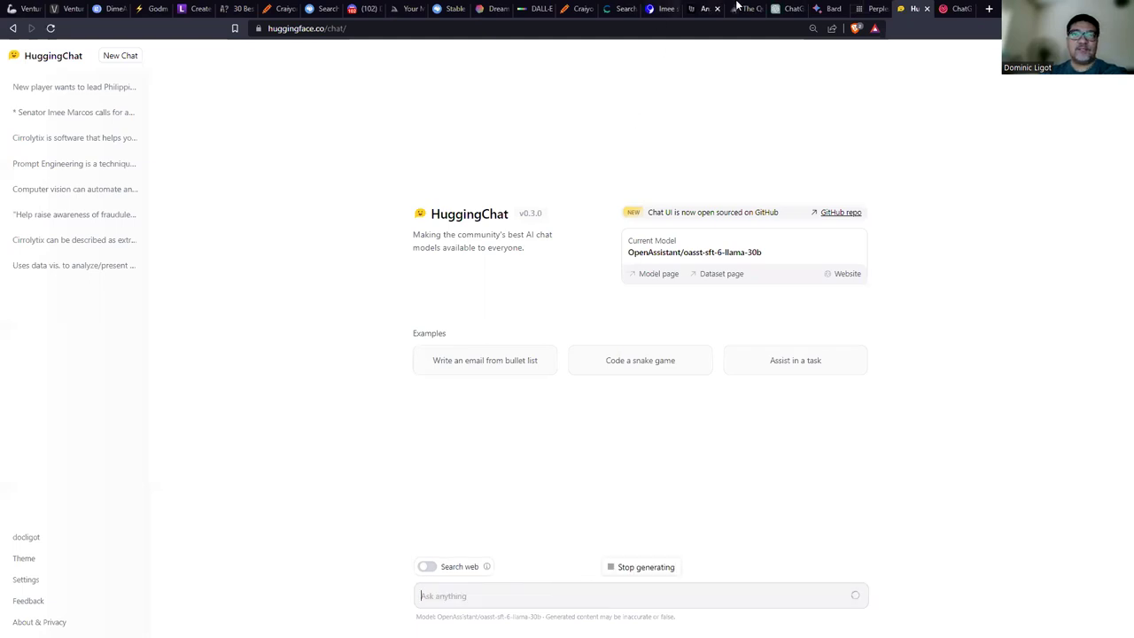
click(789, 9)
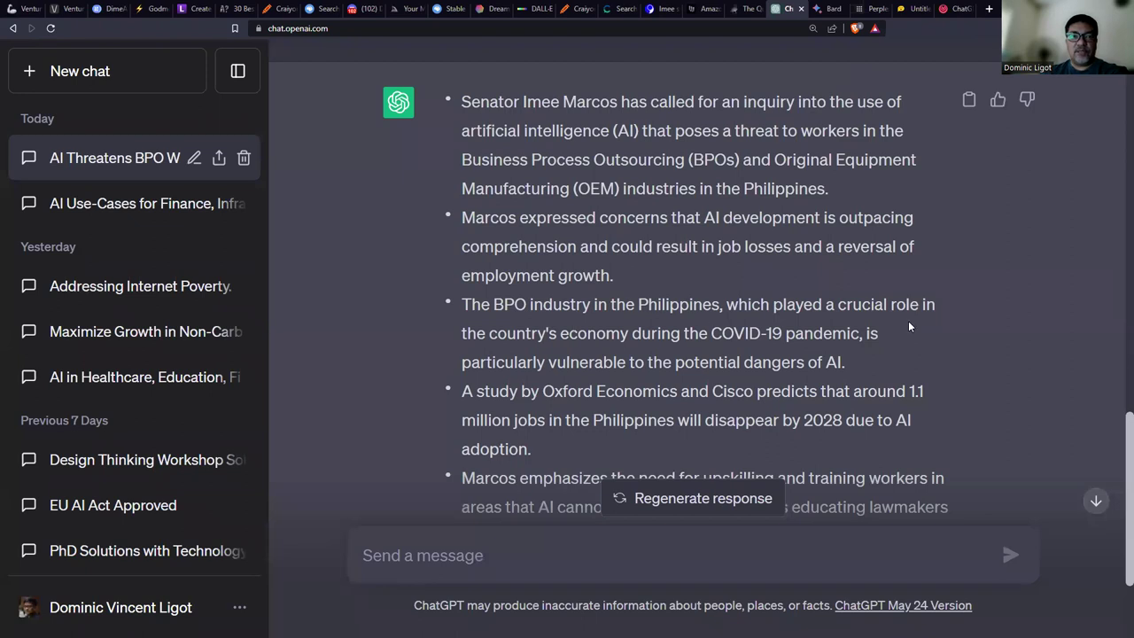
Highlight 'Oxford Economics and Cisco' and 'upskilling and training' in ChatGPT's summary, then switch to Bard.
scroll(673, 352, down, 2)
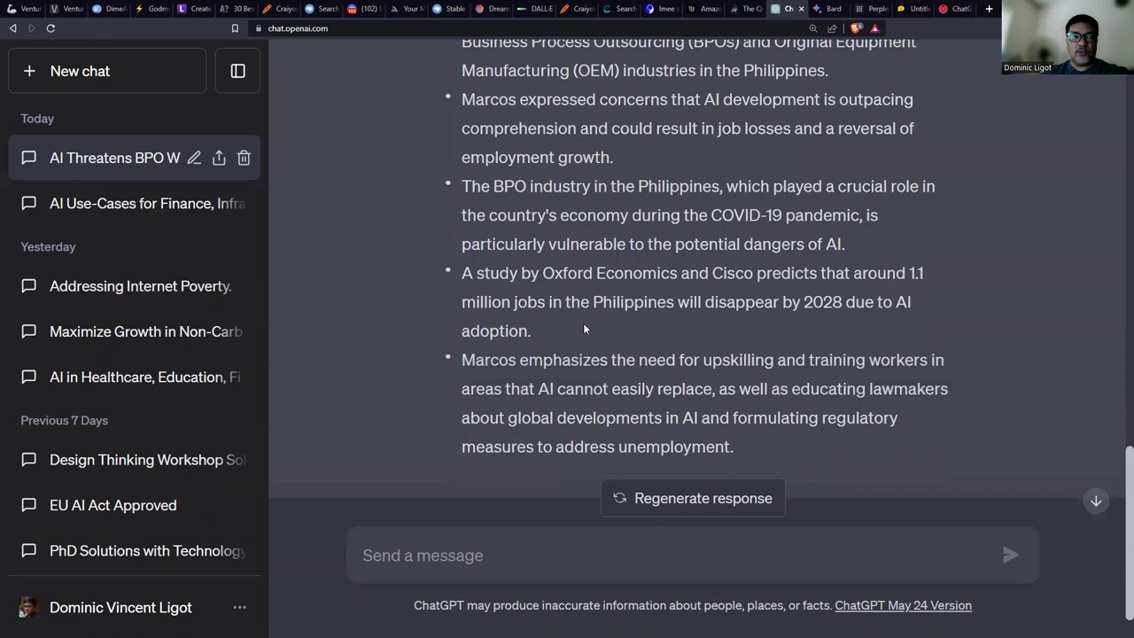
drag(543, 273, 755, 275)
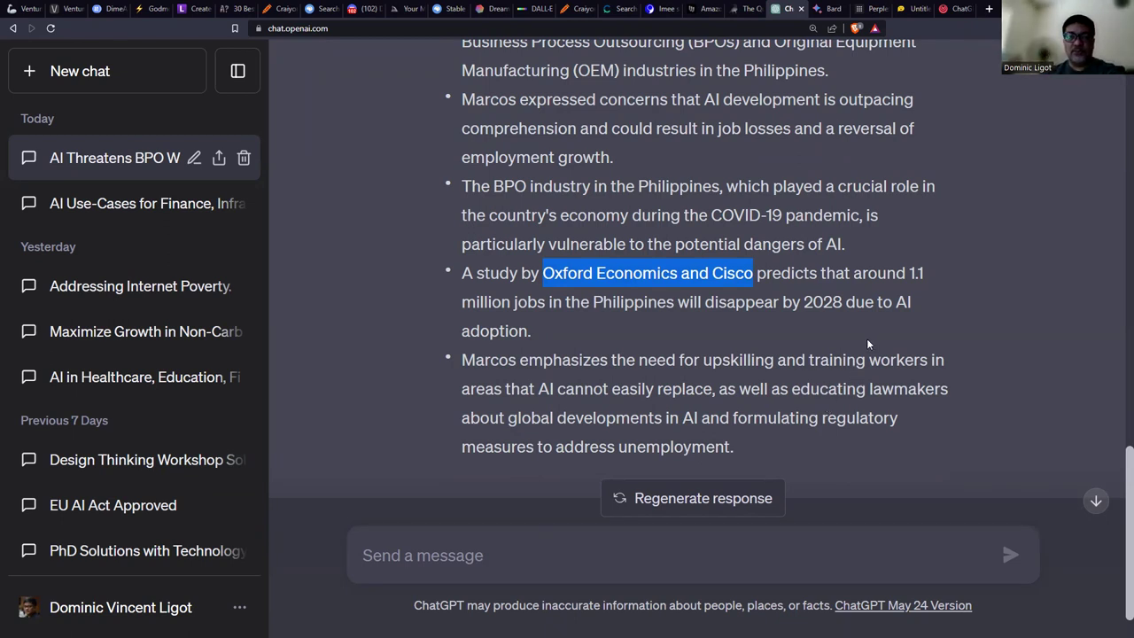
drag(706, 362, 842, 363)
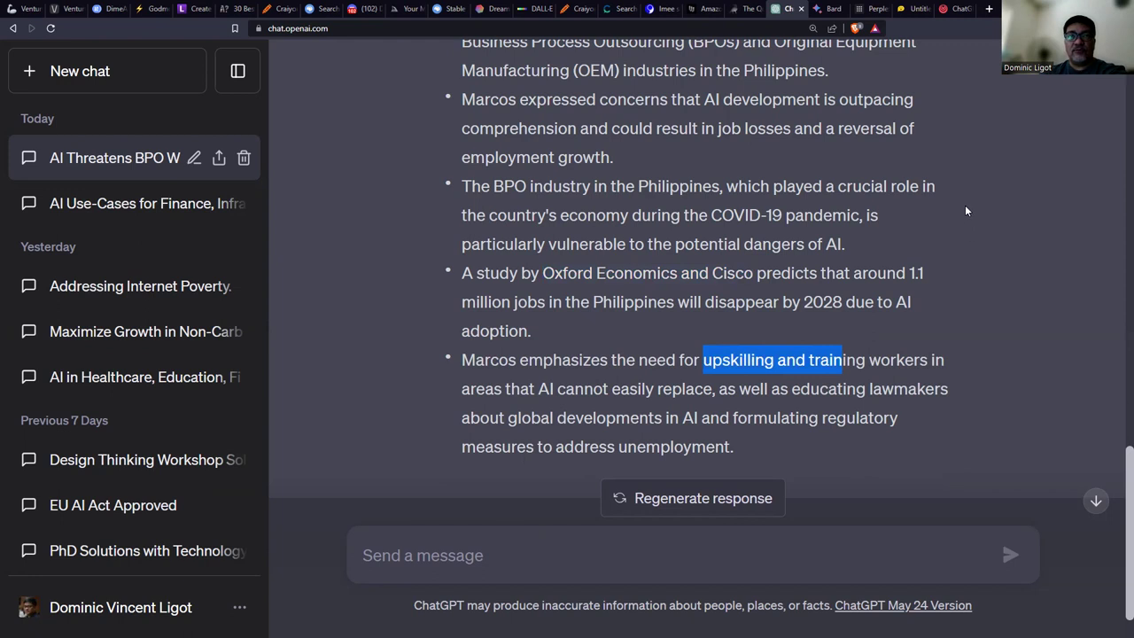
key(ctrl+Tab)
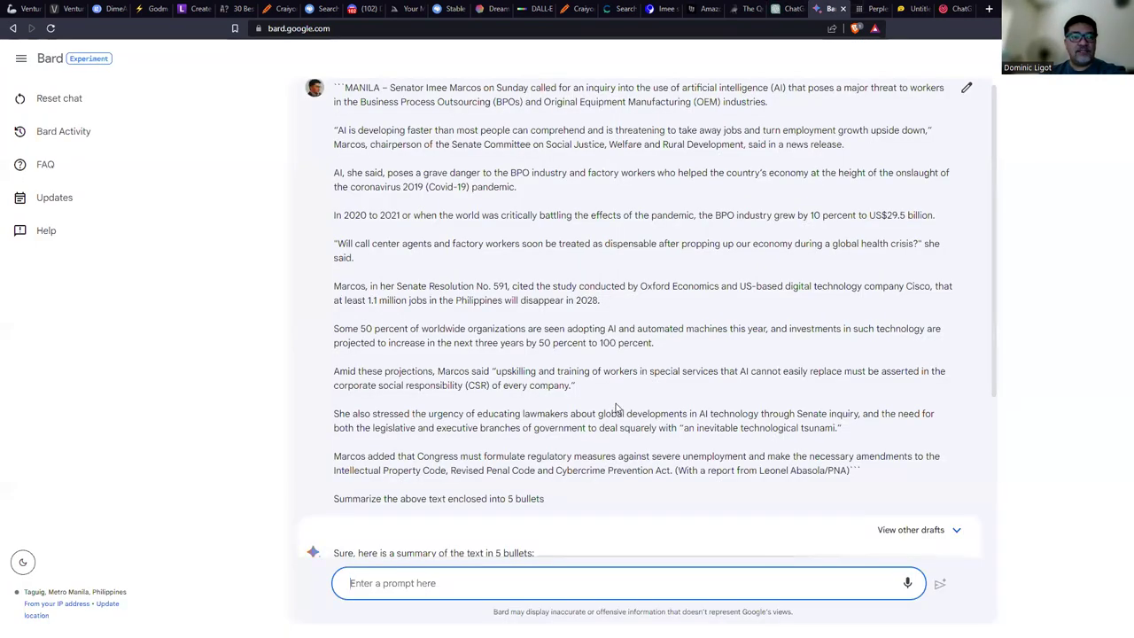
Zoom Bard to 125%, highlight the 2020–2021 period and cited study, then enlarge Perplexity's page.
key(ctrl+plus)
key(ctrl+plus)
scroll(560, 432, down, 2)
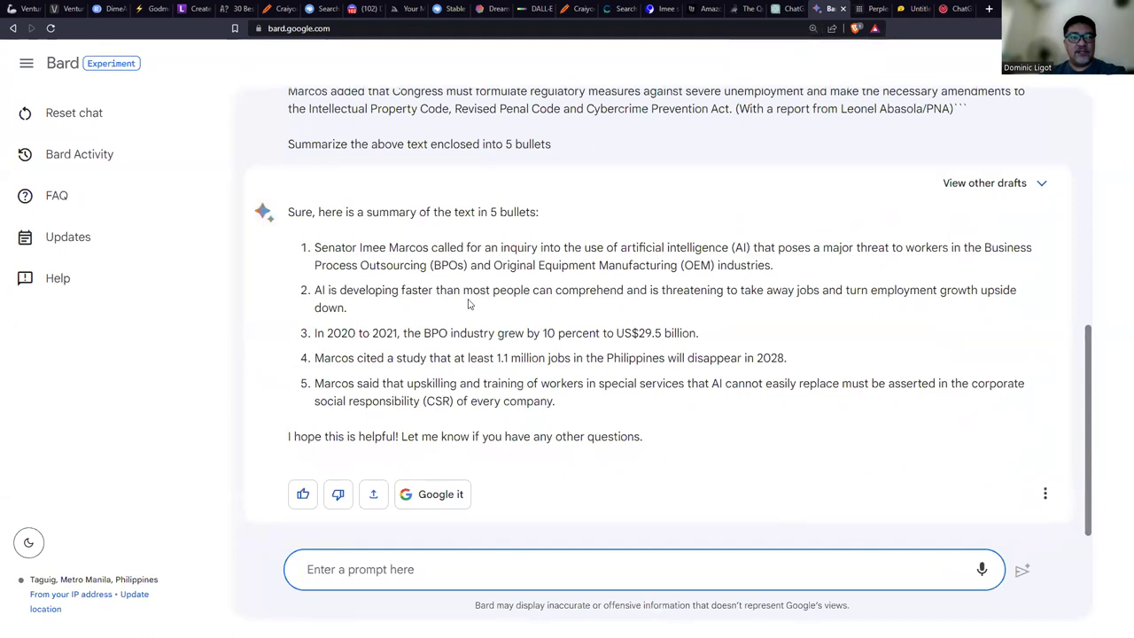
click(327, 334)
drag(328, 334, 379, 335)
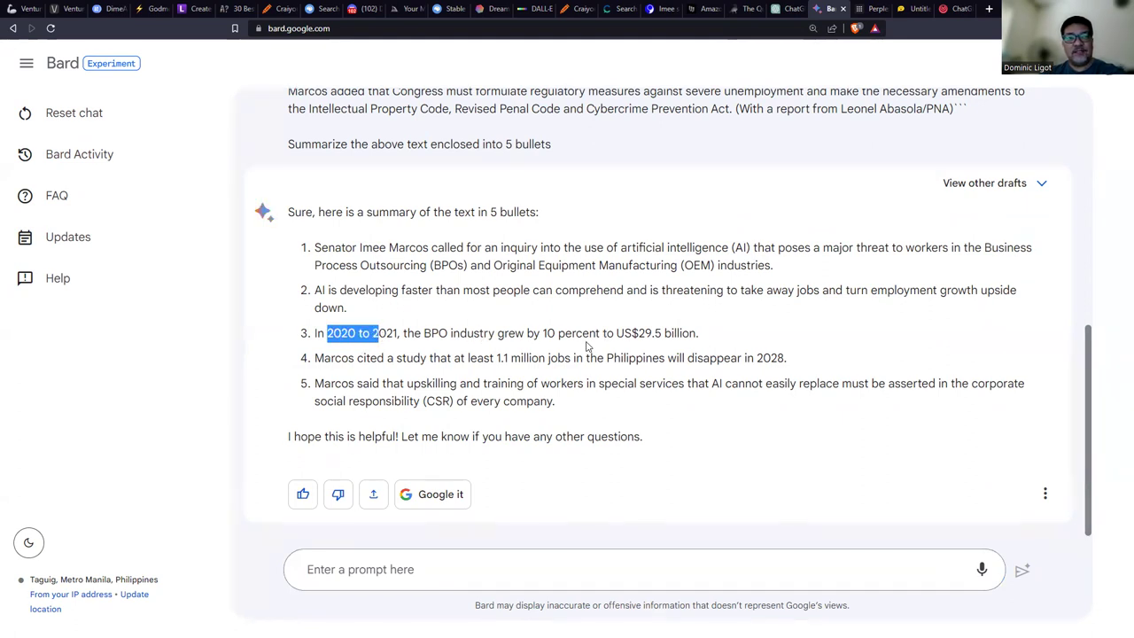
drag(361, 358, 431, 359)
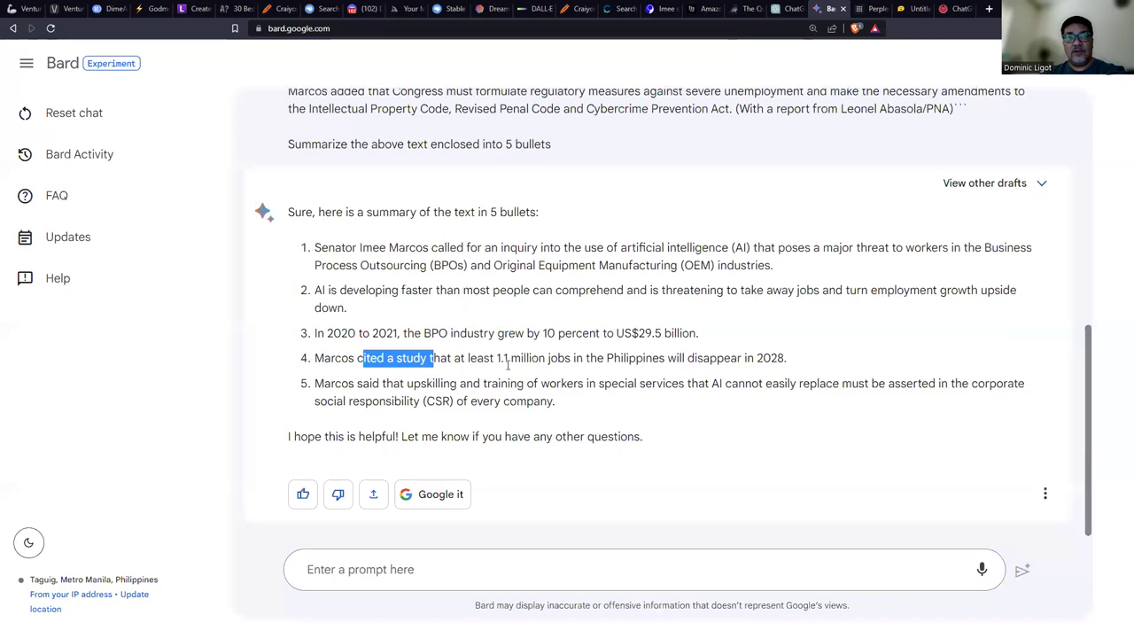
click(875, 8)
key(ctrl+plus)
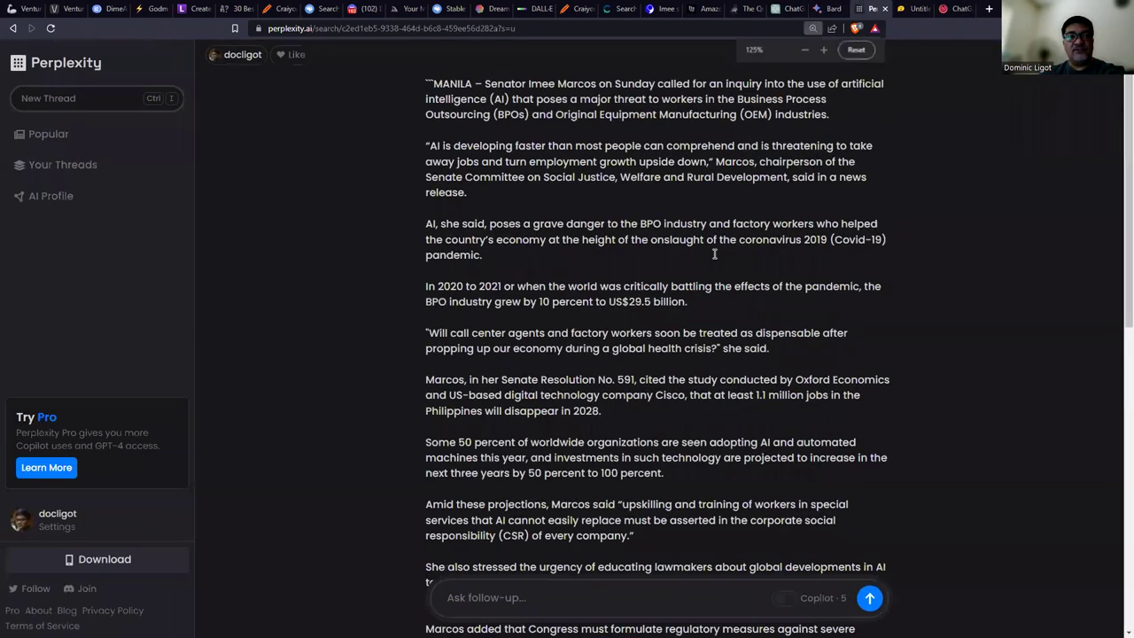
Compare Perplexity's five-bullet summary with Bard's, then open the gmanetwork source article.
scroll(720, 260, down, 5)
scroll(720, 259, down, 4)
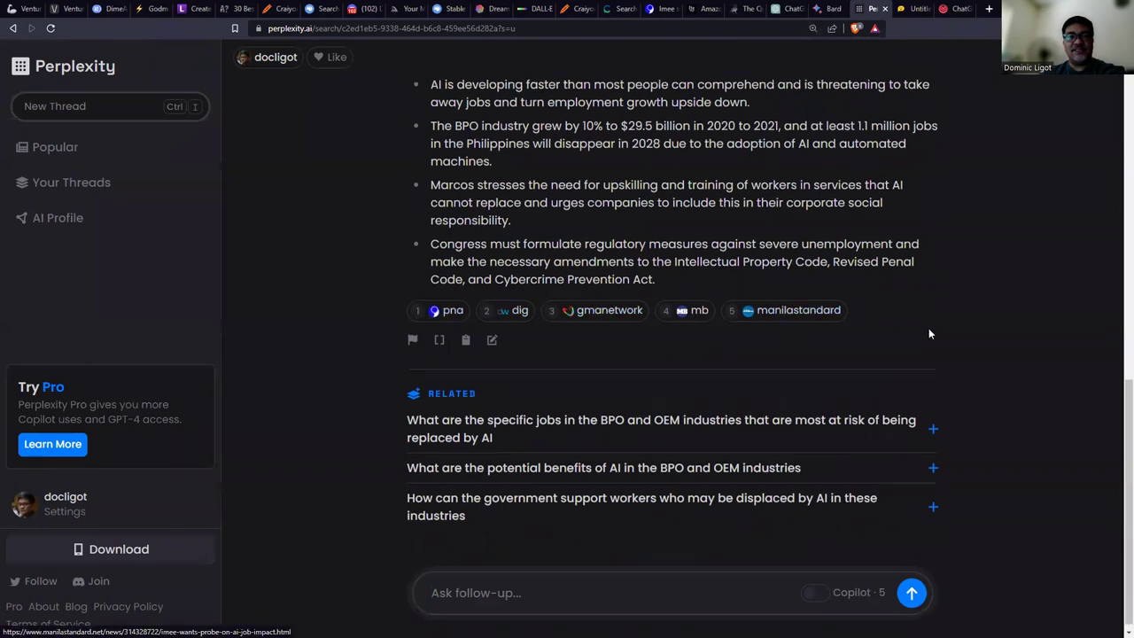
scroll(928, 330, up, 1)
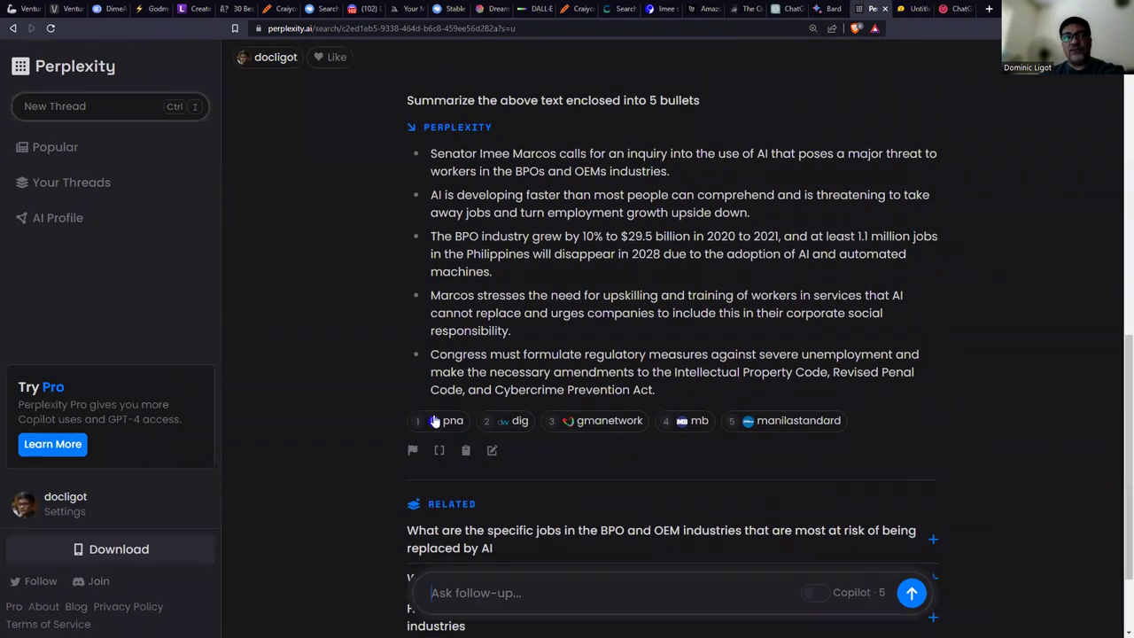
scroll(859, 347, up, 1)
scroll(859, 345, down, 1)
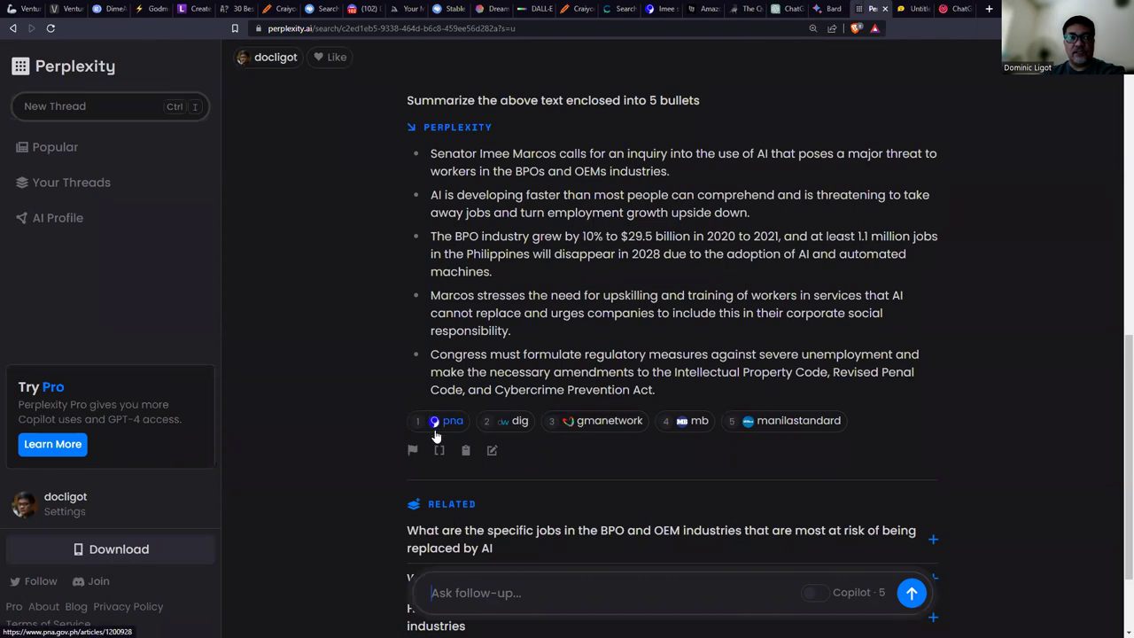
click(828, 8)
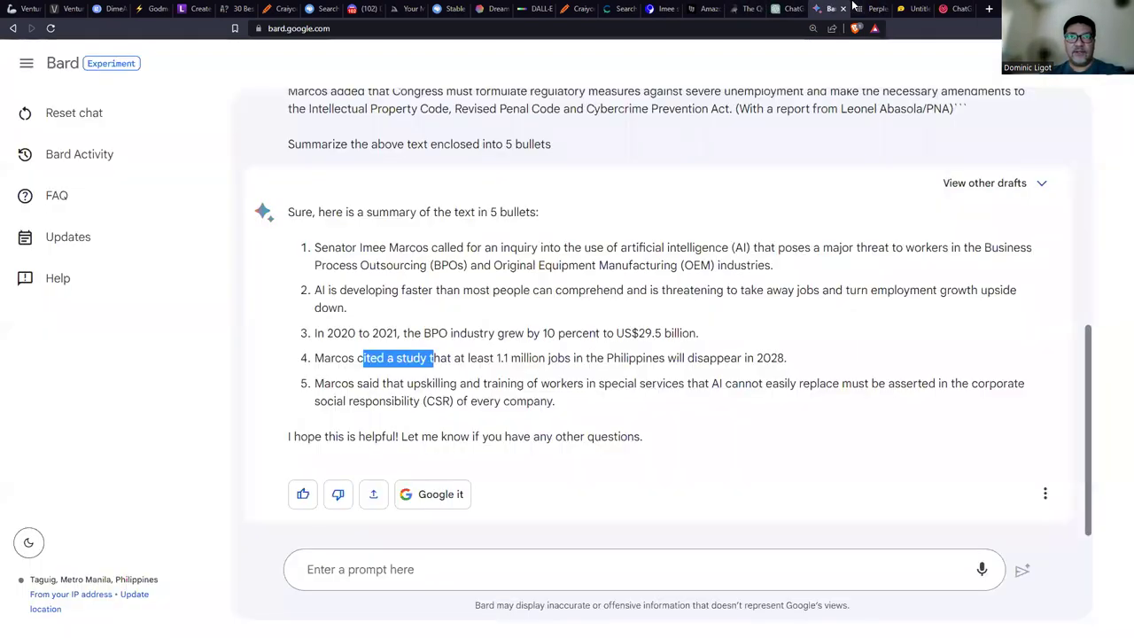
key(ctrl+Tab)
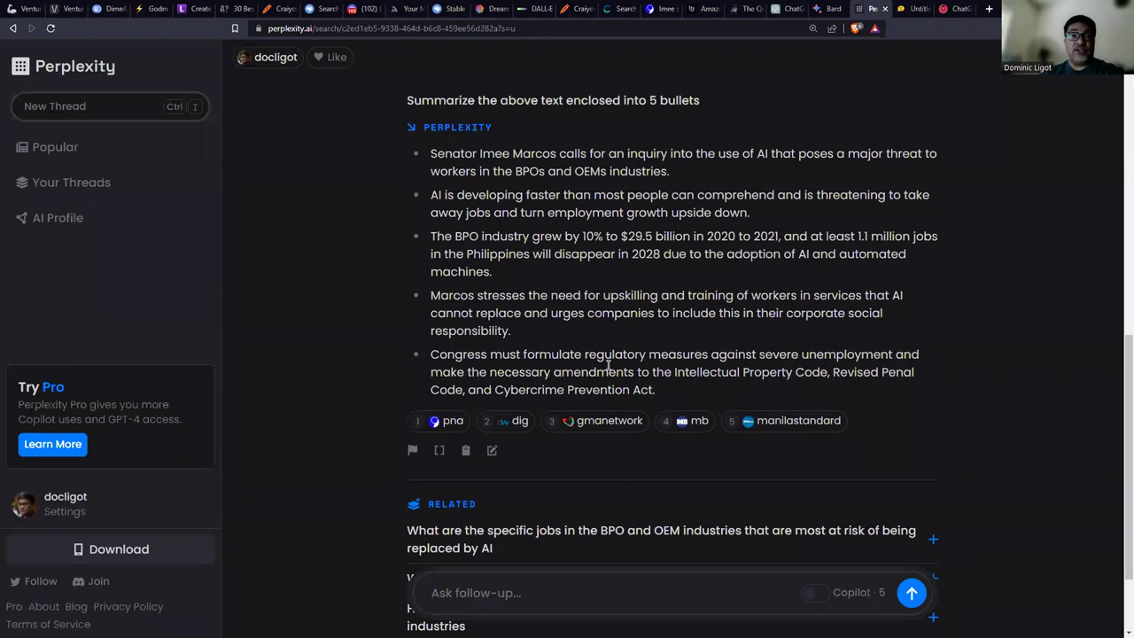
click(587, 423)
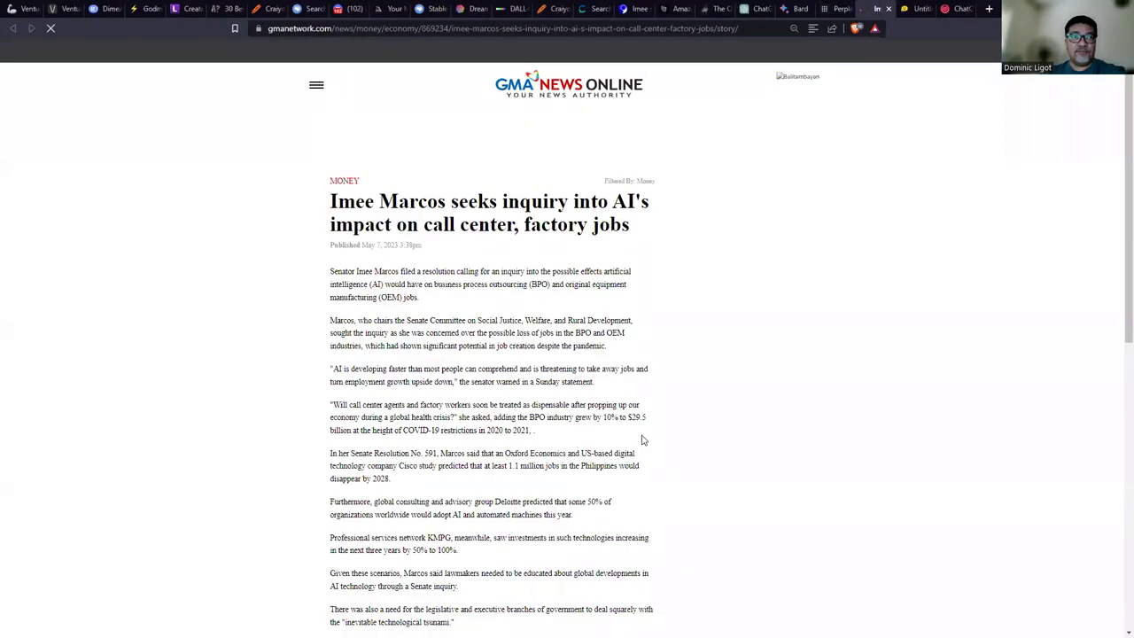
Zoom the GMA News article to 110%, check it against the PNA original and Perplexity, then view HuggingChat.
key(ctrl+plus)
key(ctrl+plus)
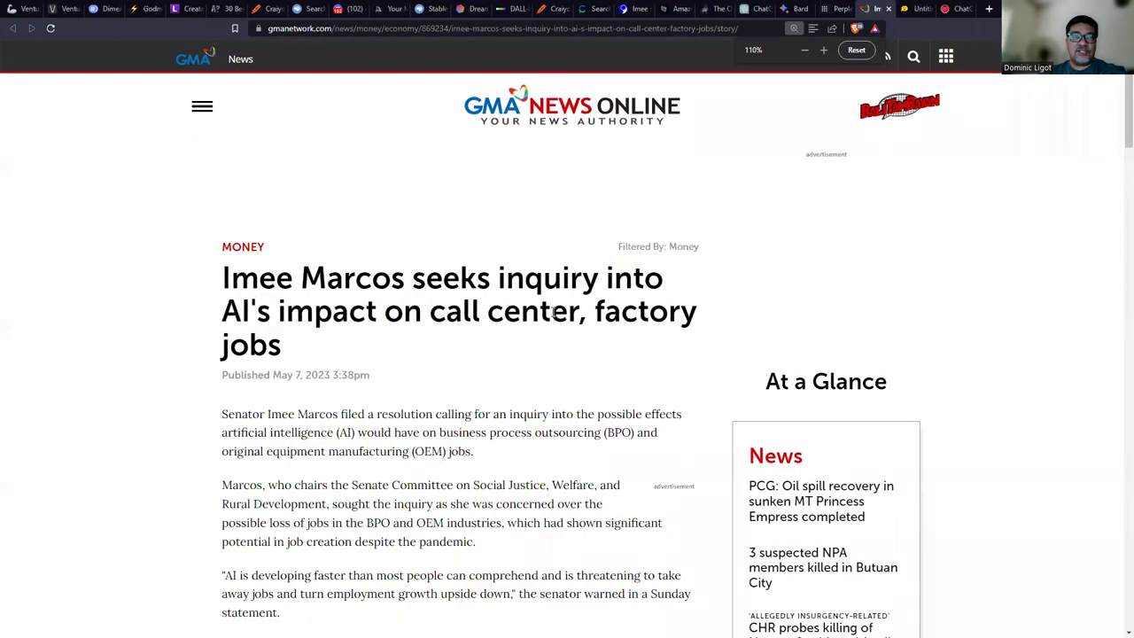
scroll(488, 316, down, 1)
key(ctrl+shift+Tab)
key(ctrl+shift+Tab)
key(ctrl+shift+Tab)
key(ctrl+shift+Tab)
key(ctrl+shift+Tab)
key(ctrl+shift+Tab)
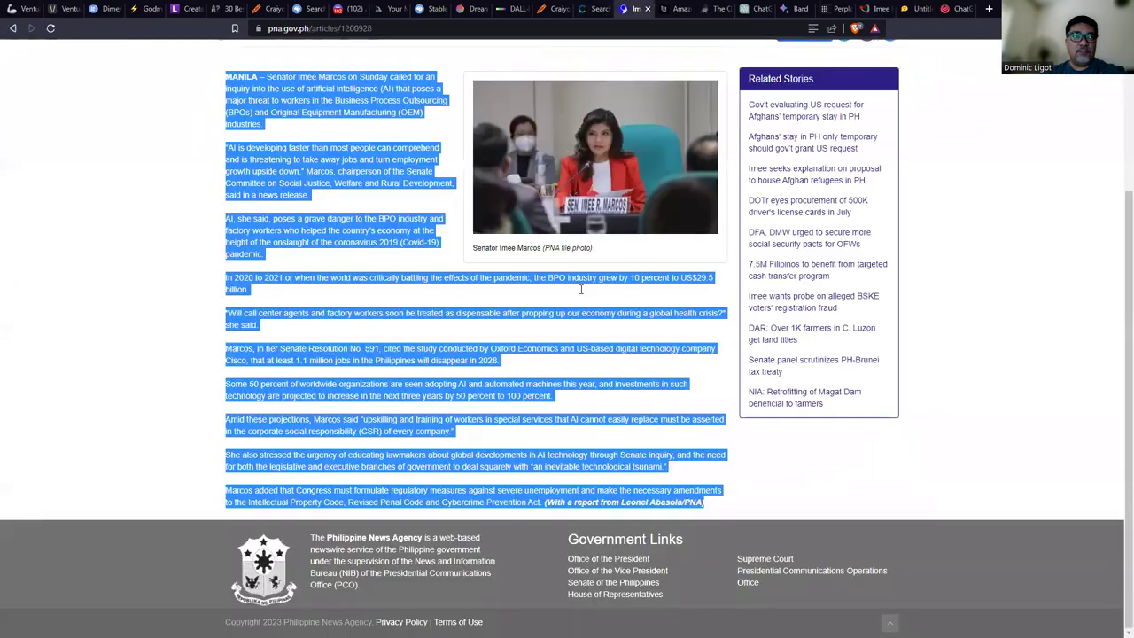
scroll(581, 288, up, 5)
click(869, 9)
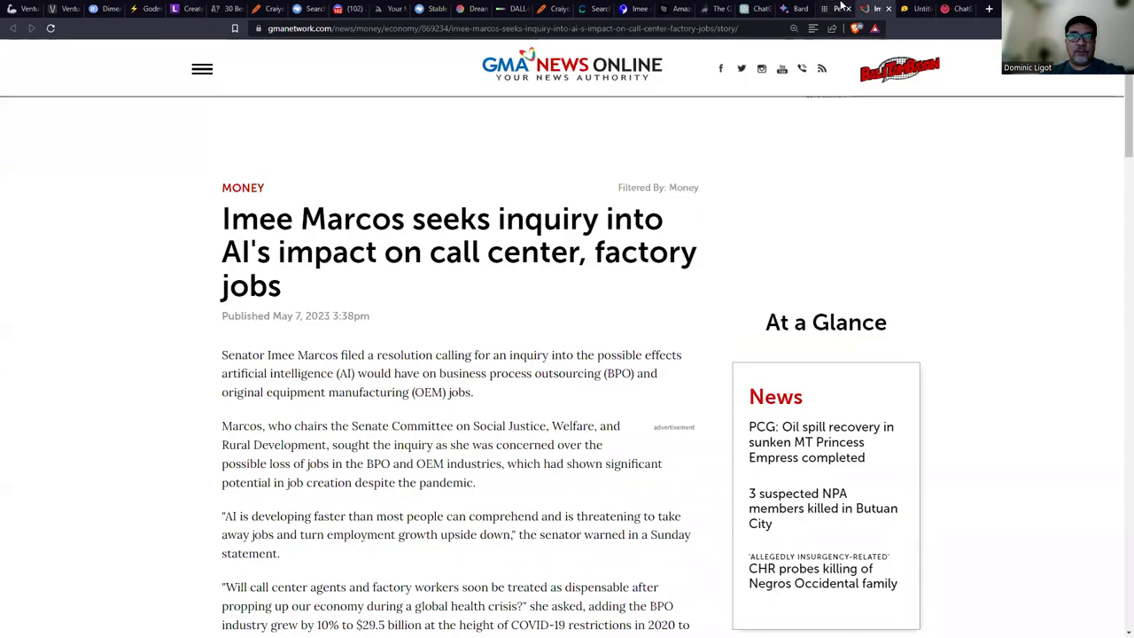
click(838, 8)
click(873, 8)
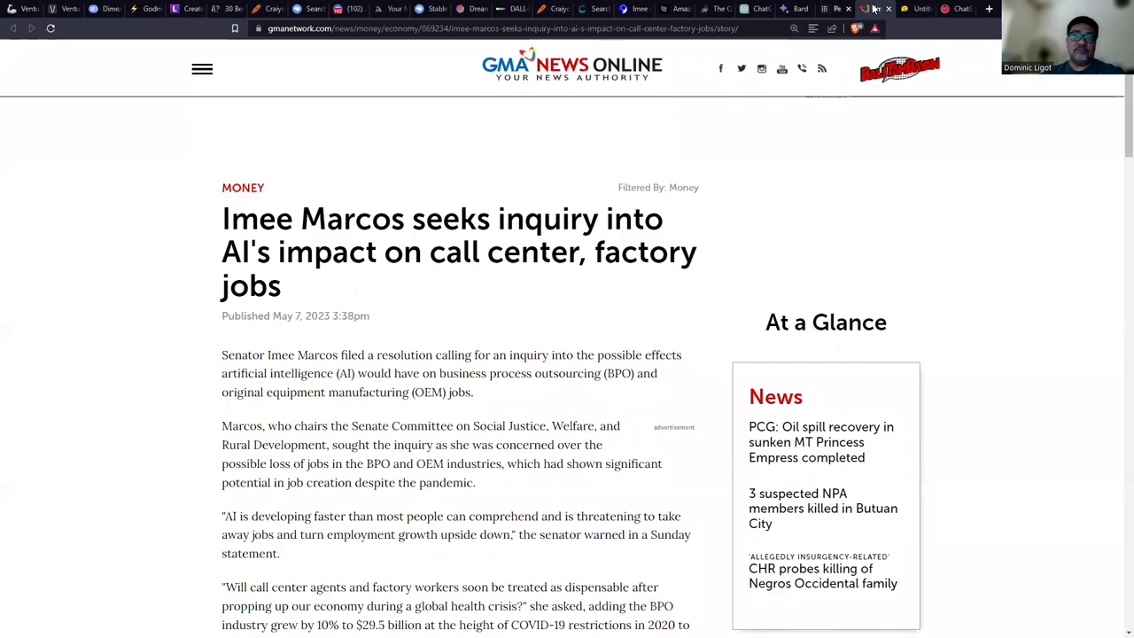
click(921, 8)
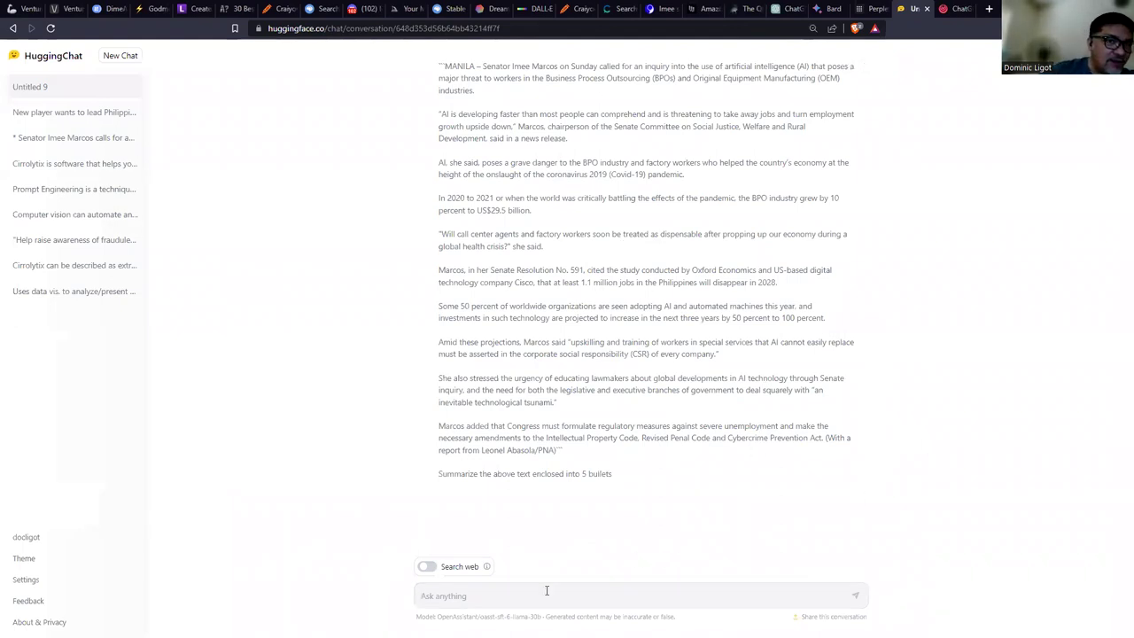
Reload HuggingChat, resend the article with its 5-bullet request, zoom to 110%, then return to Perplexity.
click(51, 28)
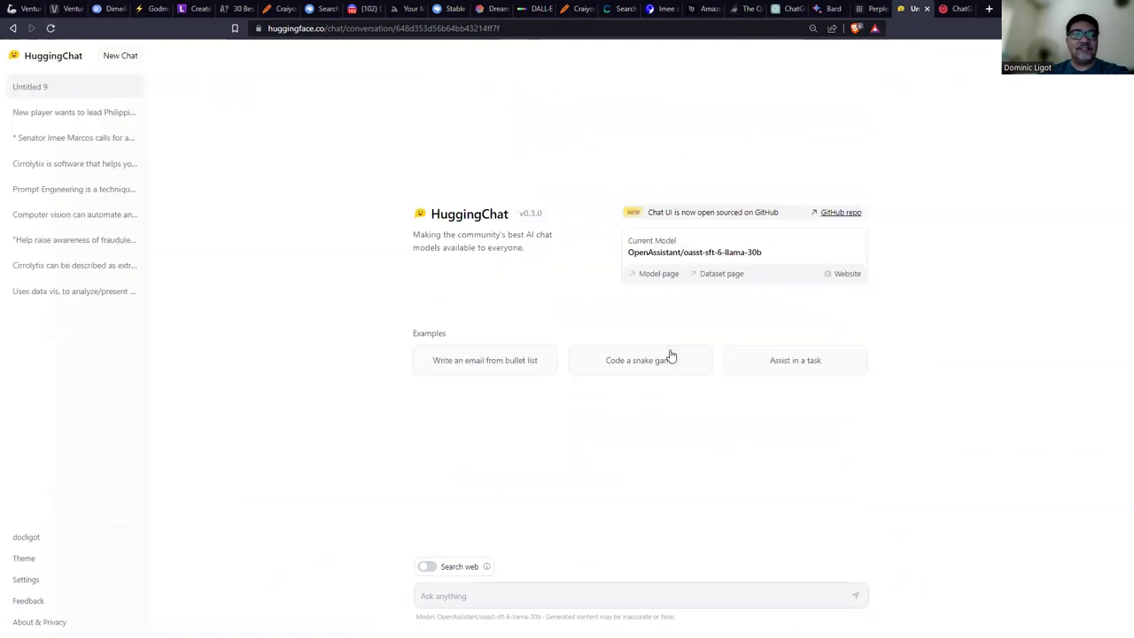
click(562, 597)
key(ctrl+v)
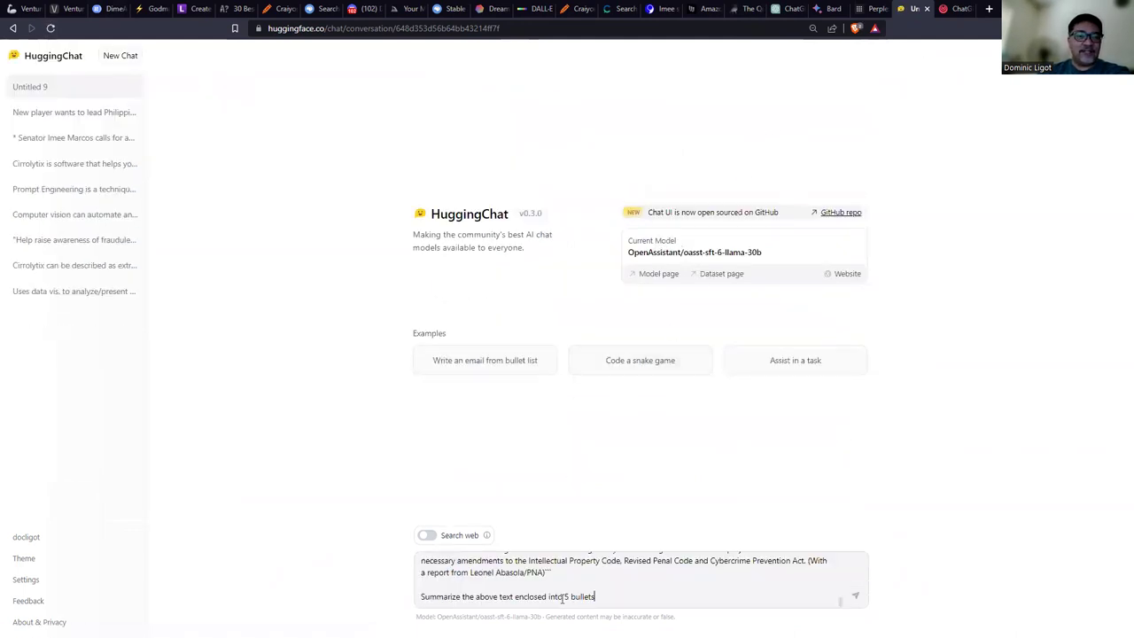
key(Return)
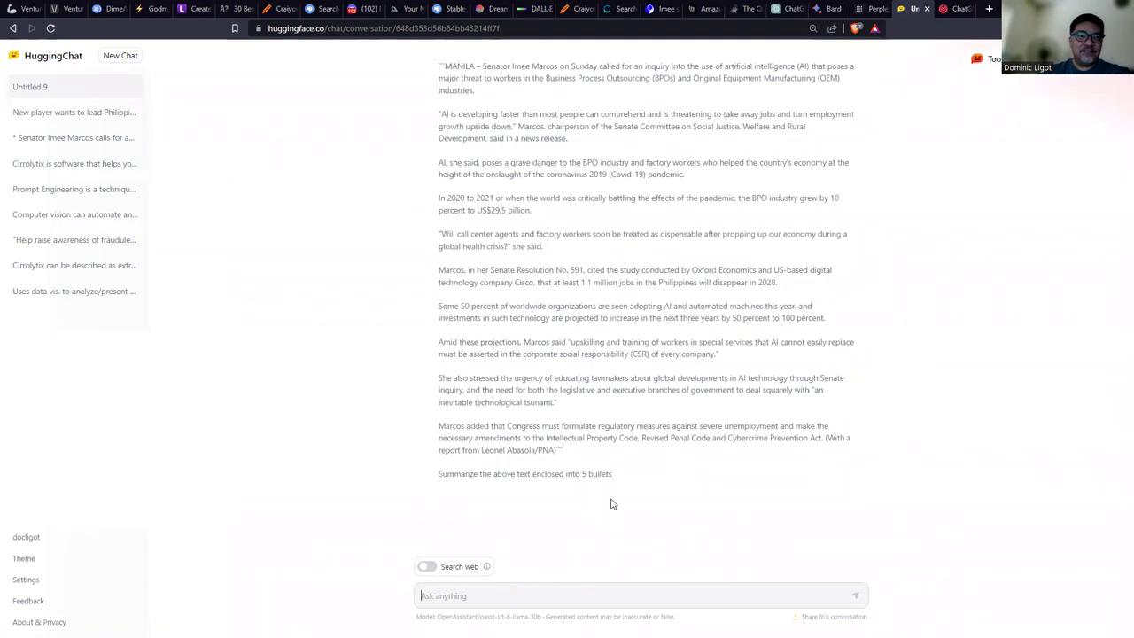
key(ctrl+plus)
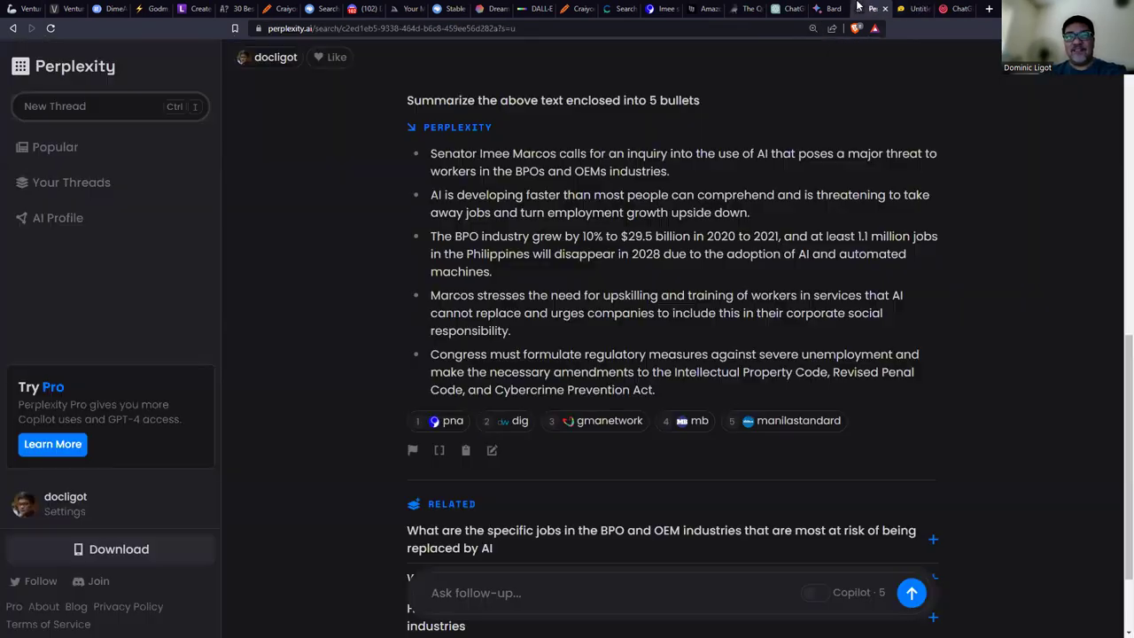
click(875, 9)
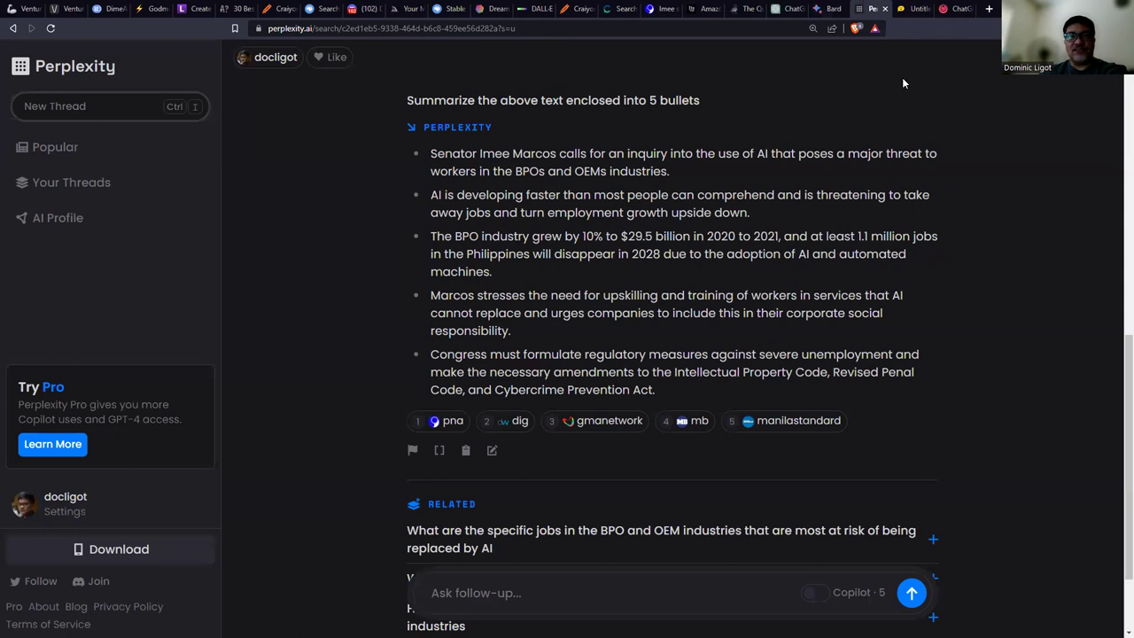
Revisit ChatGPT's five-bullet summary with its last bullet unhighlighted, then return to the Summarizing Text slide.
click(828, 8)
click(792, 8)
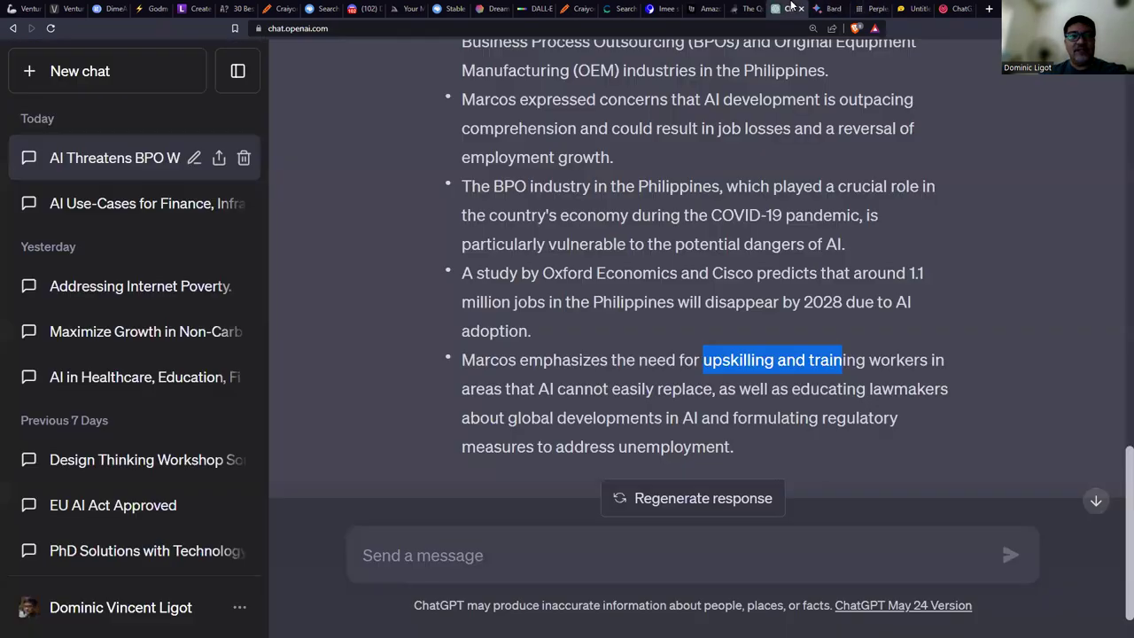
click(813, 268)
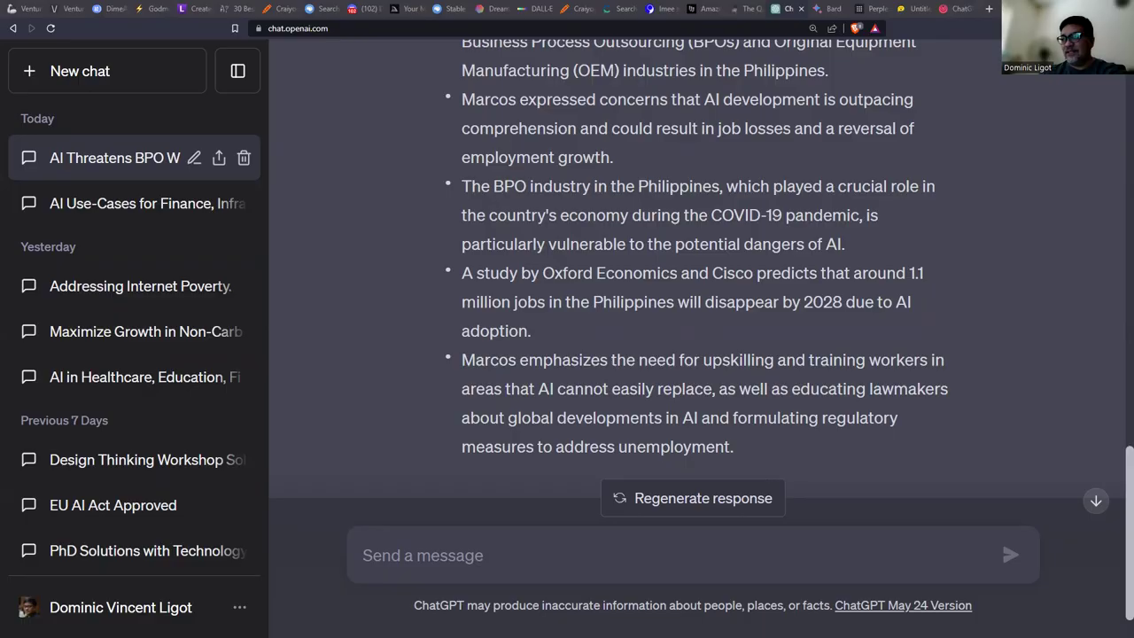
key(alt+Tab)
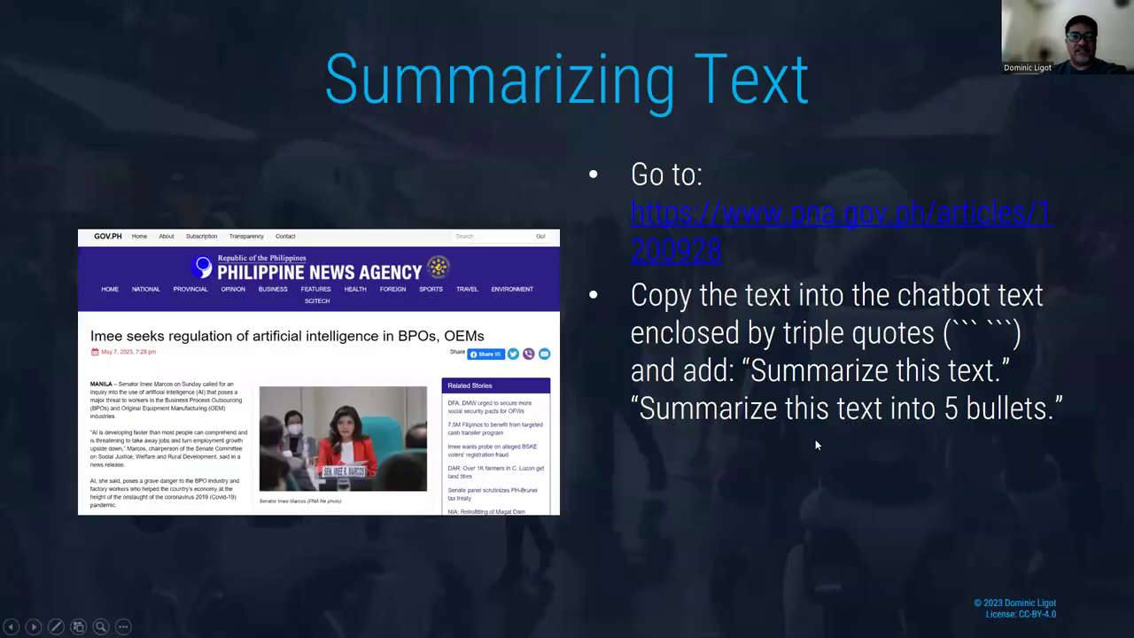
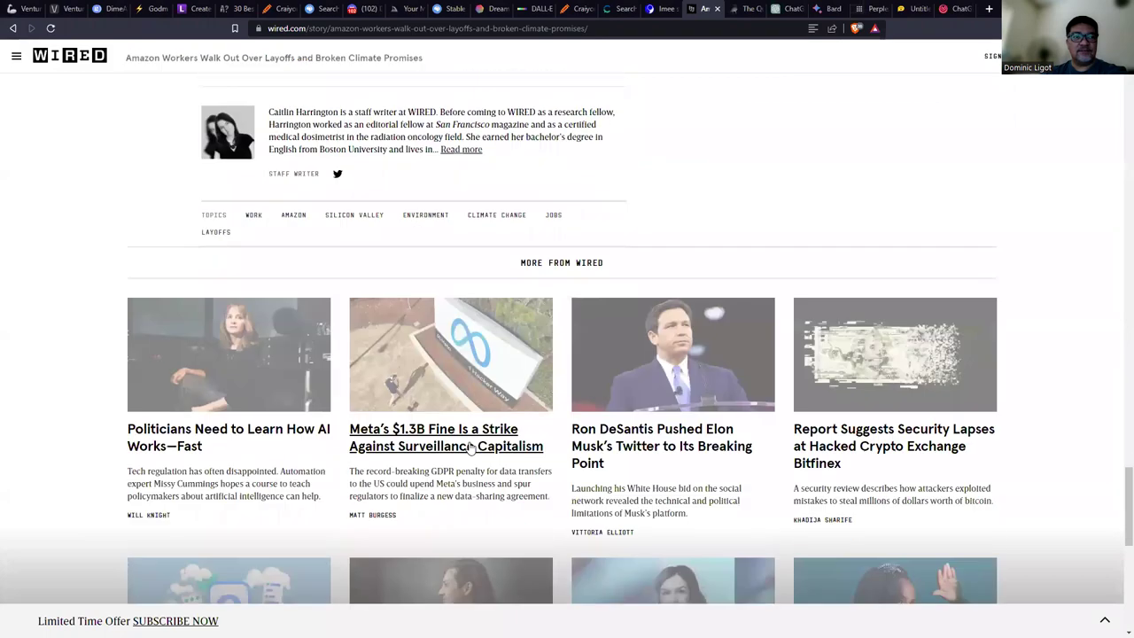
Select the rest of the Amazon walkout article and start a new ChatGPT message.
shift+click(514, 254)
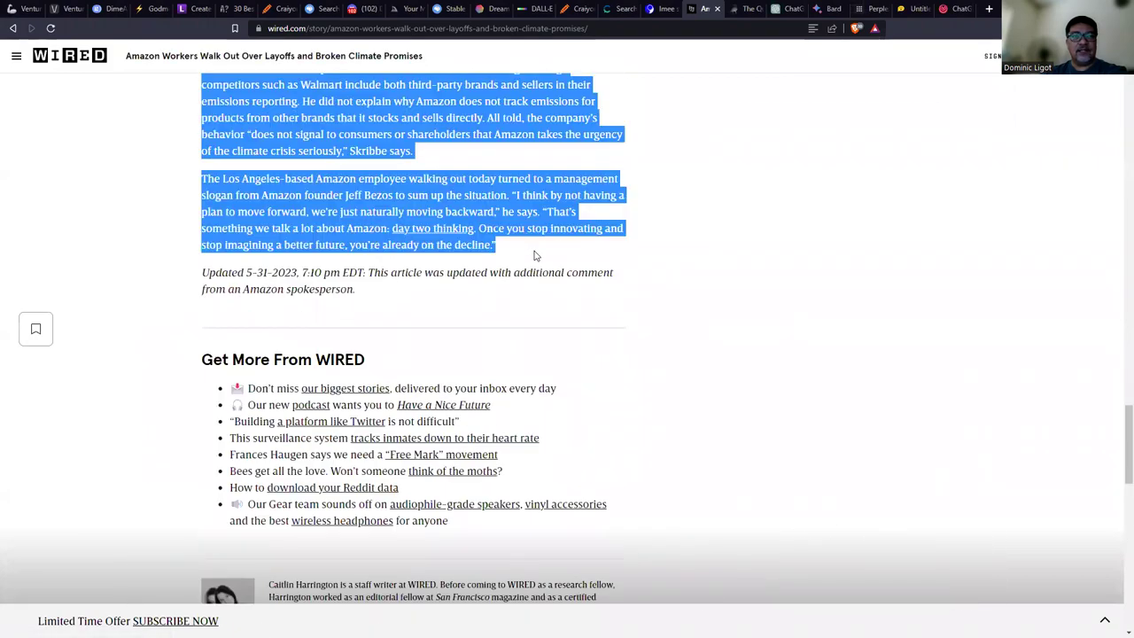
key(ctrl+Tab)
key(ctrl+Tab)
click(542, 555)
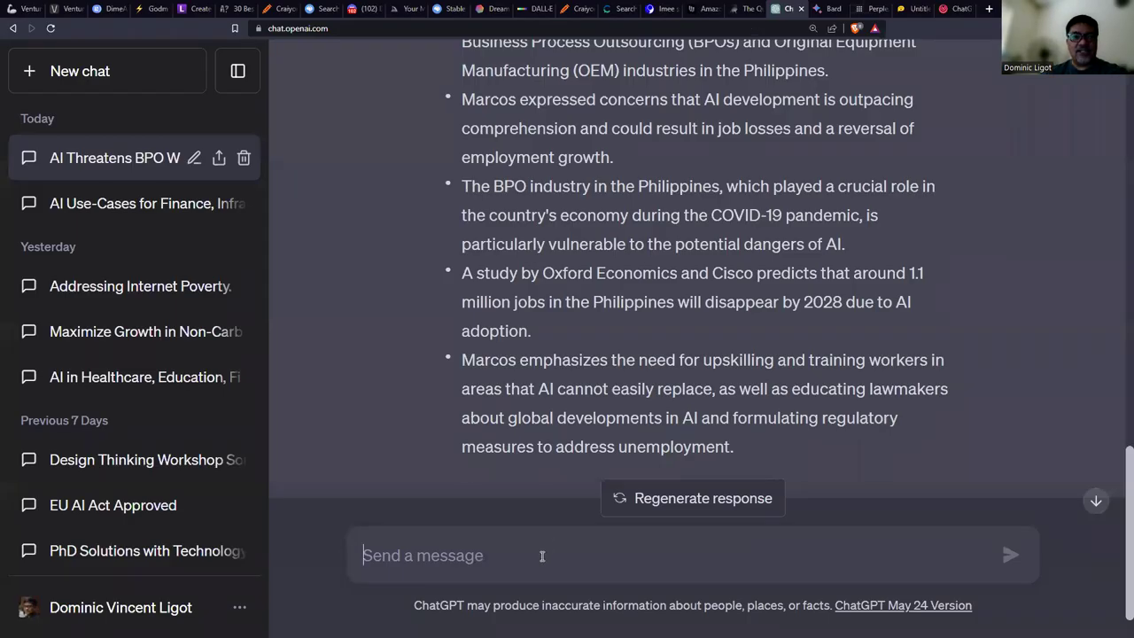
Paste the Amazon article between ``` marks with the Plot, Tone and Theme summary request below.
text(```)
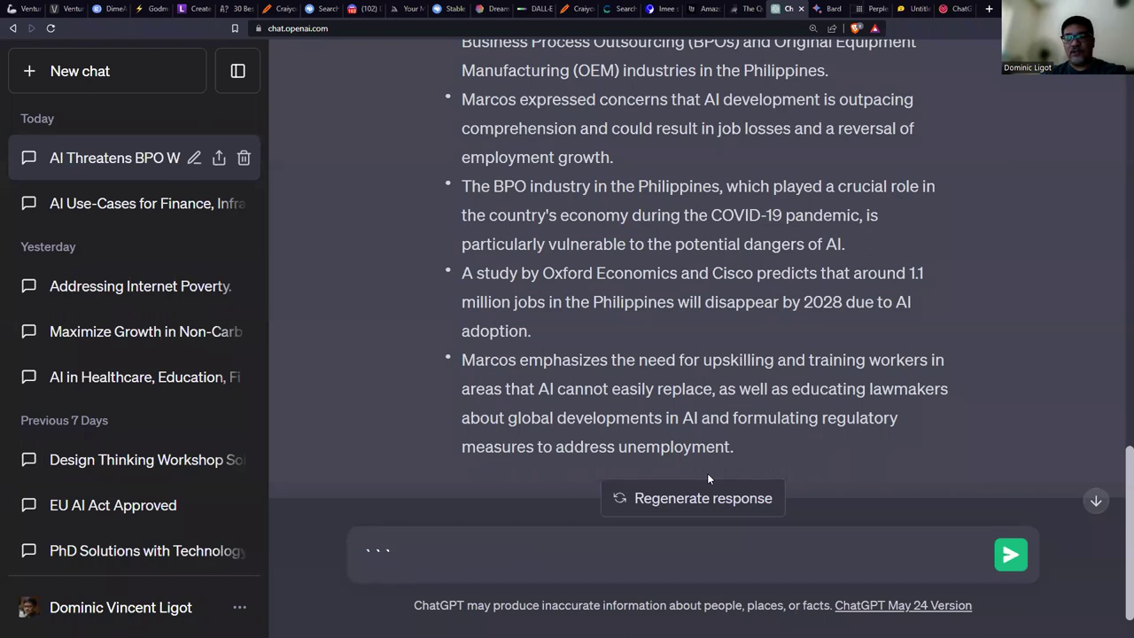
key(ctrl+v)
text(```)
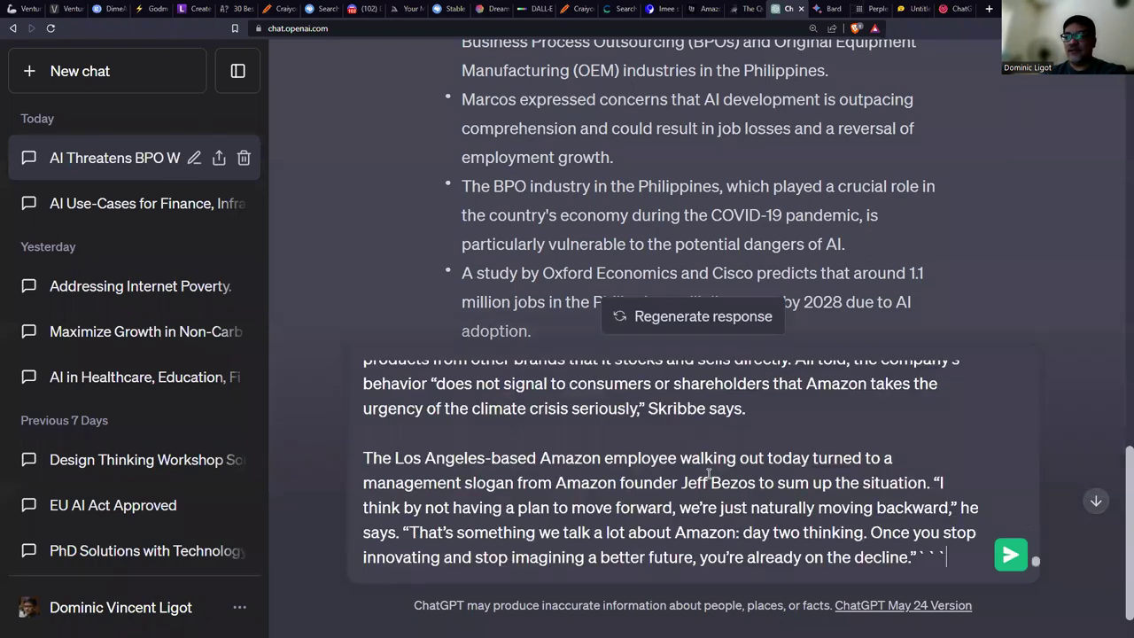
key(shift+Return)
key(shift+Return)
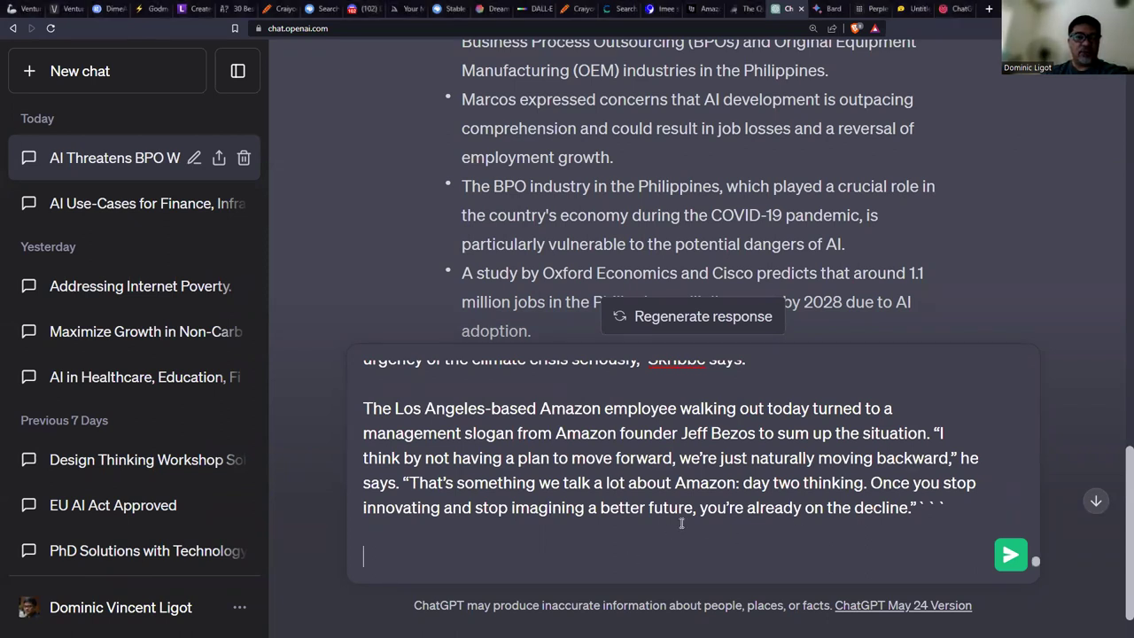
text(From the above text, provide a summary of the following:⊠⊠Plot⊠Tone⊠Theme⊠Setting⊠Conflict⊠Characters⊠Point of View)
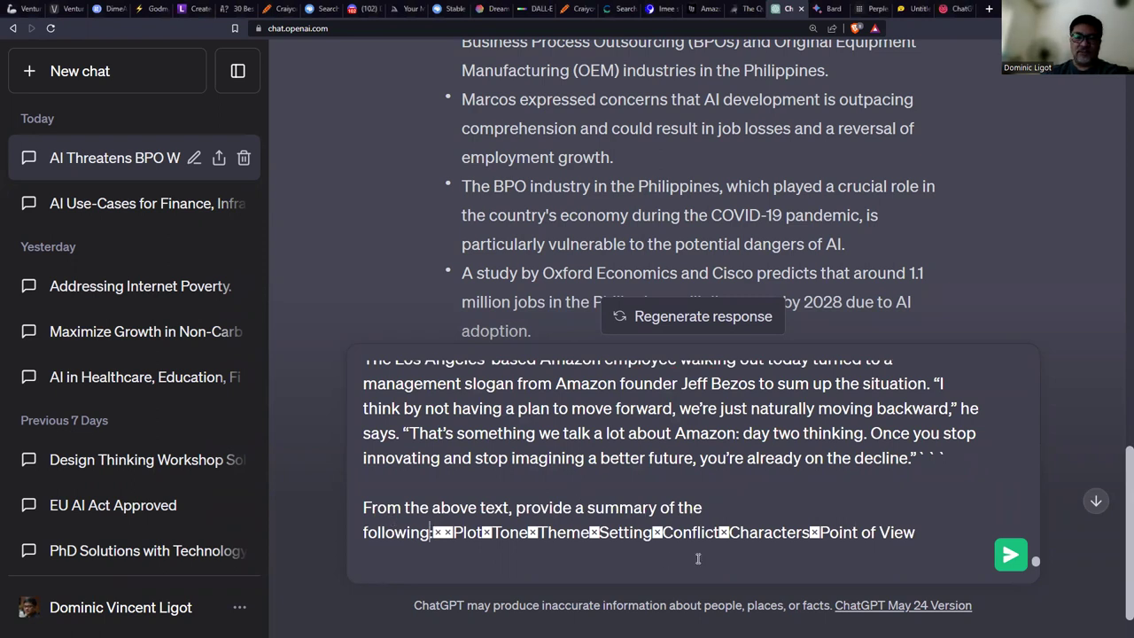
Put Plot, Tone, Theme, Setting, Conflict, Characters and Point of View each on its own line.
key(Delete)
key(Delete)
key(shift+Return)
key(shift+Return)
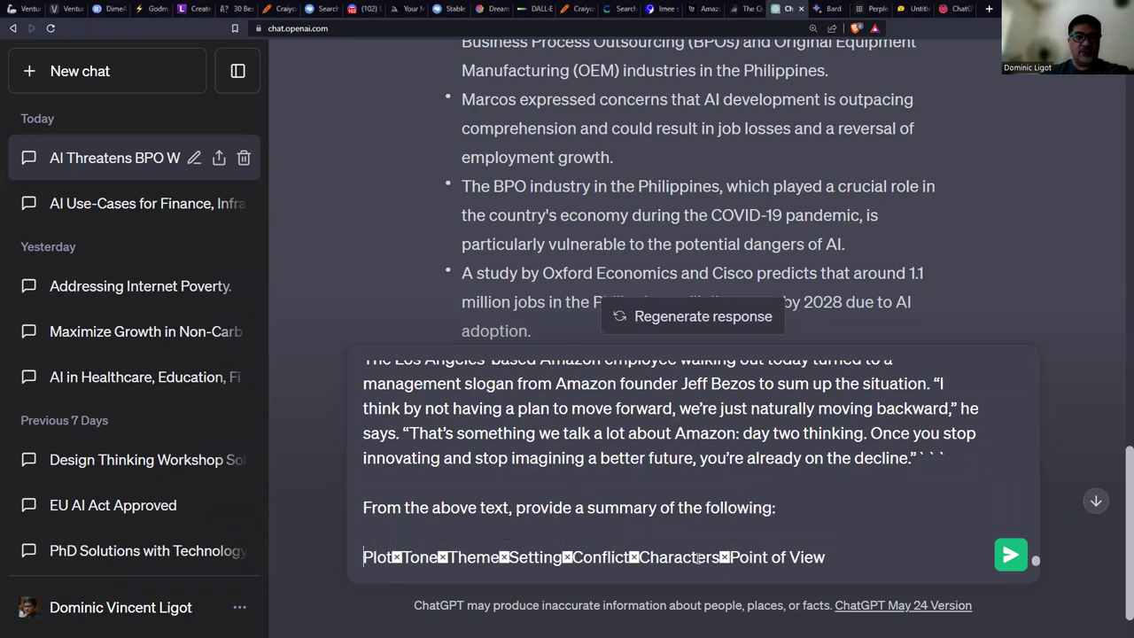
key(Delete)
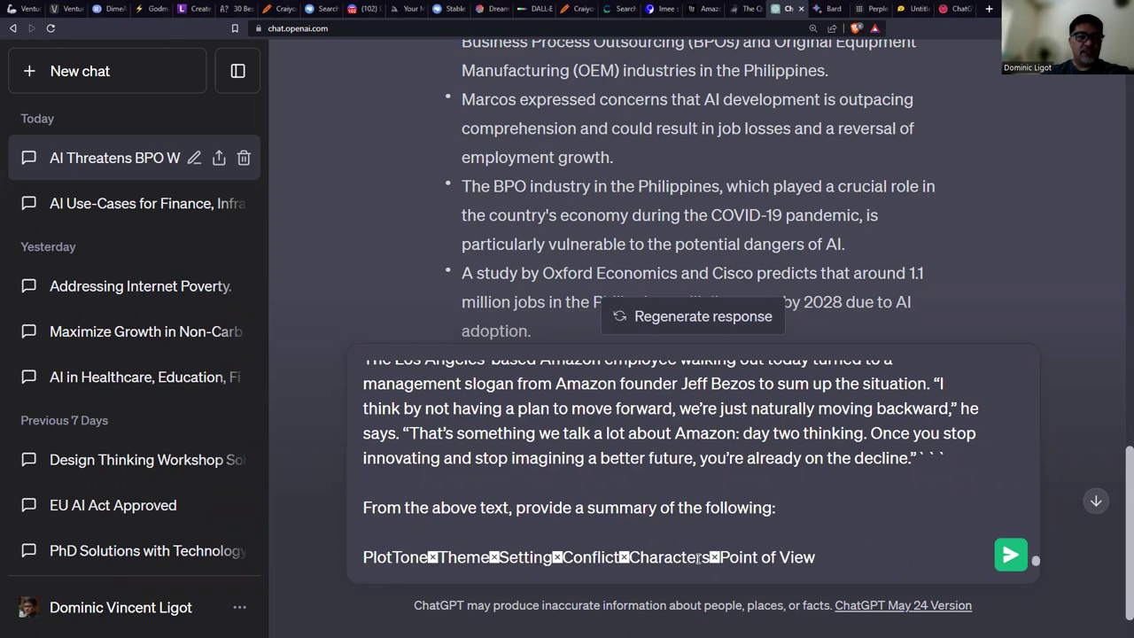
key(shift+Return)
key(Right)
key(Right)
key(Right)
key(Right)
key(Delete)
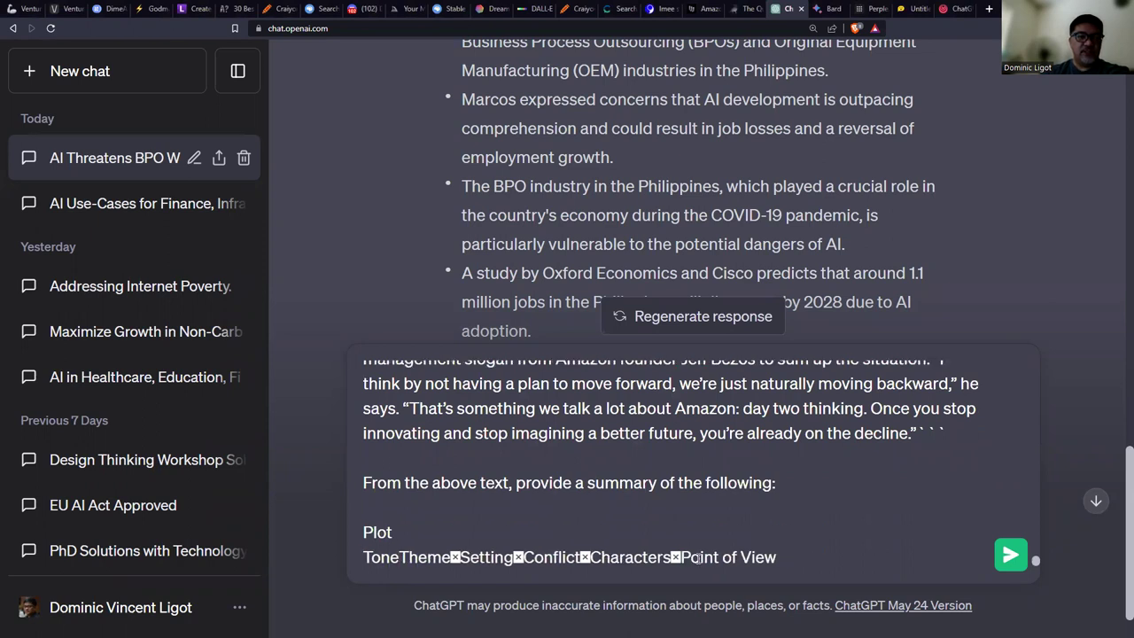
key(shift+Return)
key(Delete)
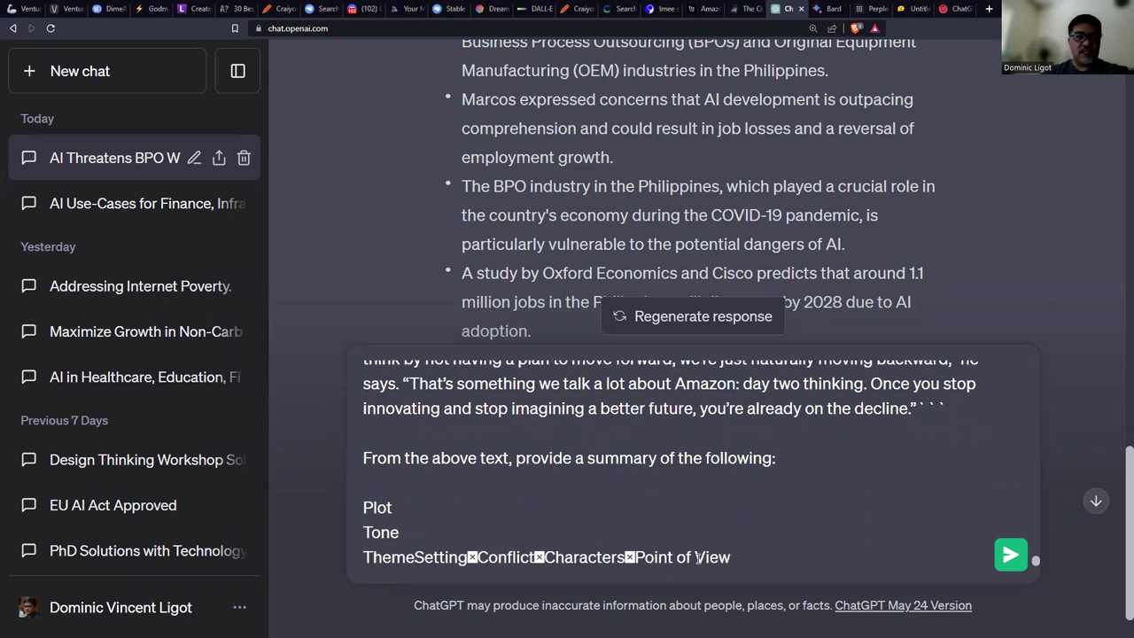
key(shift+Return)
key(Delete)
key(shift+Return)
key(Right)
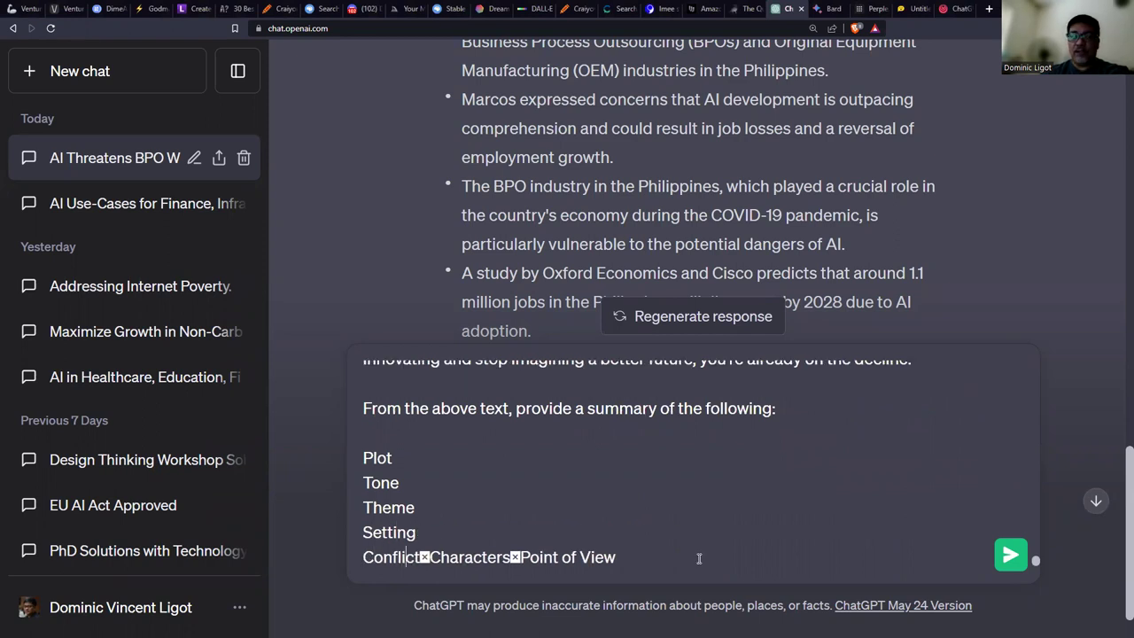
key(Delete)
key(shift+Return)
key(Right)
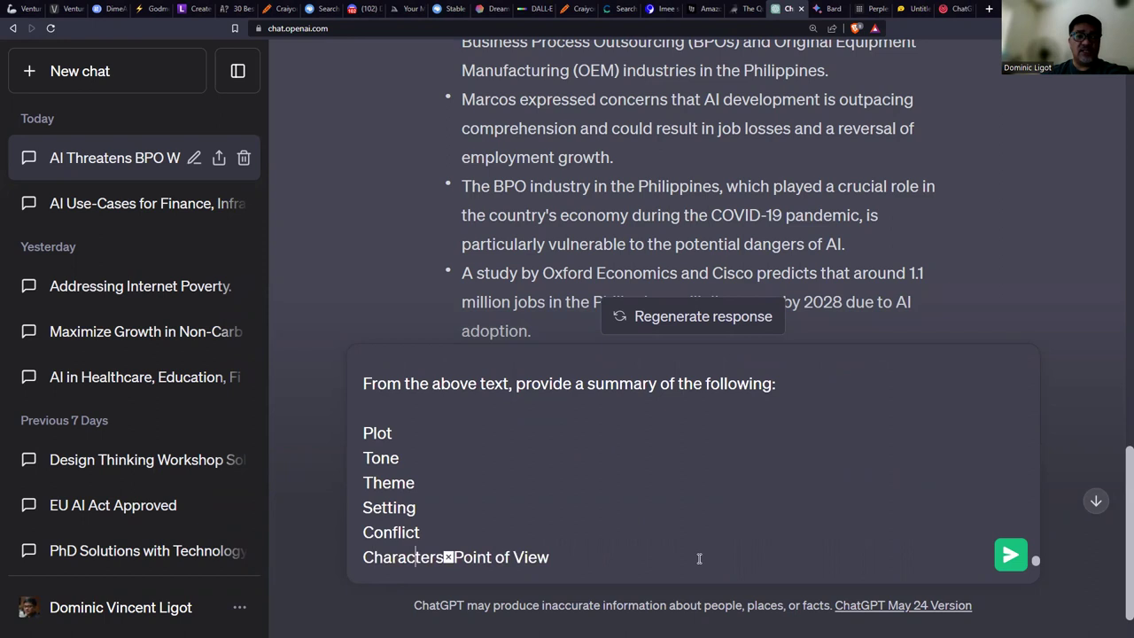
key(Delete)
key(shift+Return)
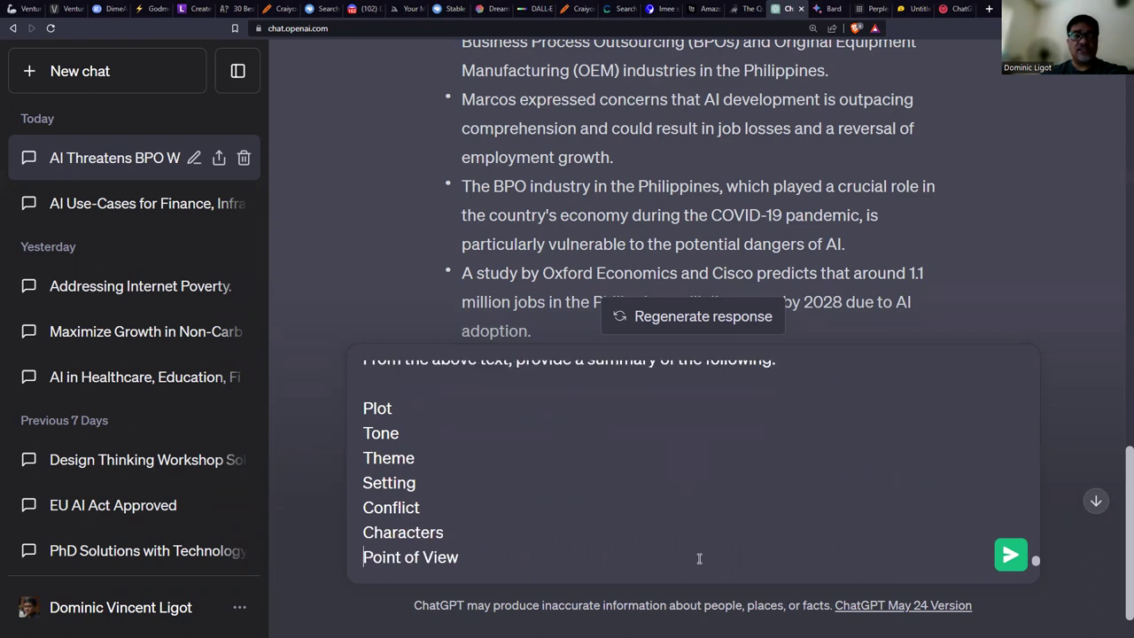
Copy the whole prompt and send it to ChatGPT.
key(ctrl+a)
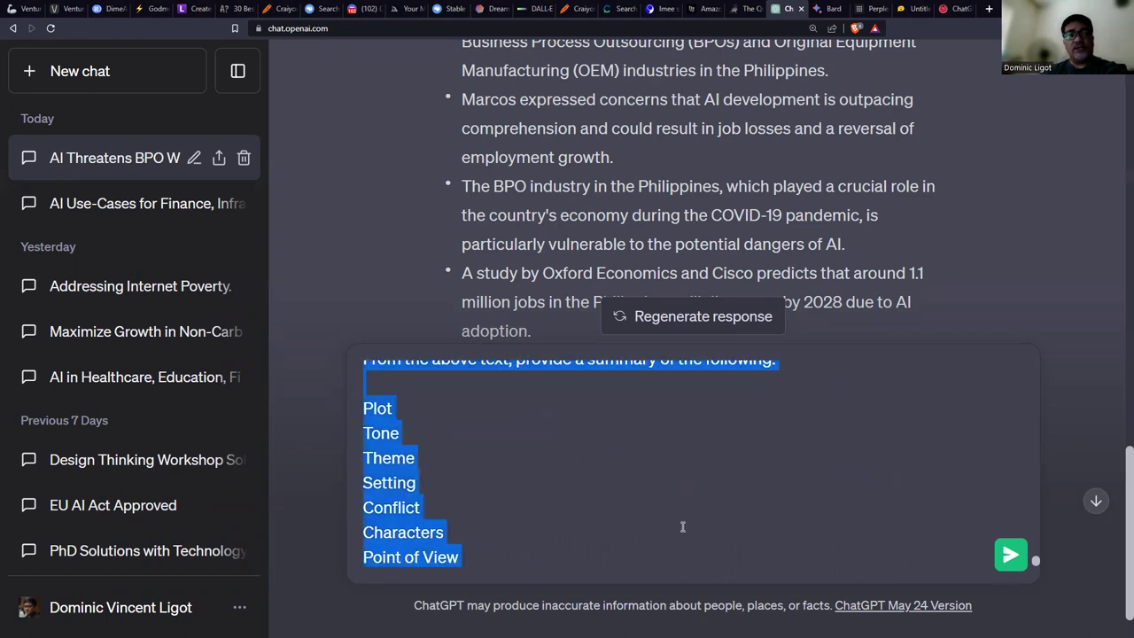
scroll(684, 521, up, 1)
scroll(683, 522, up, 1)
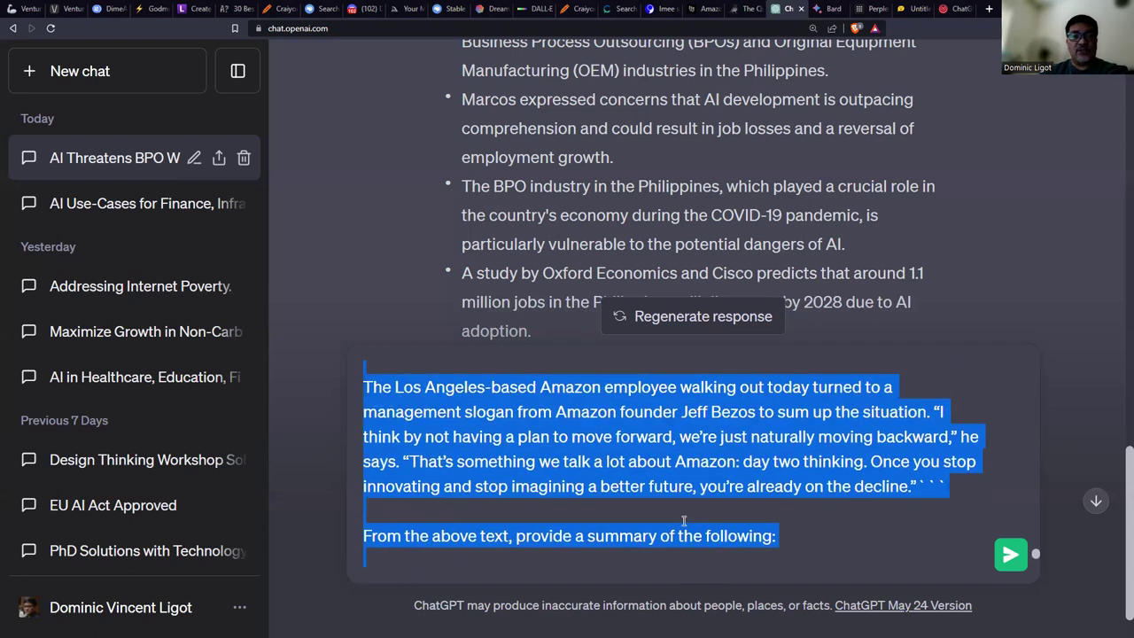
scroll(684, 522, down, 3)
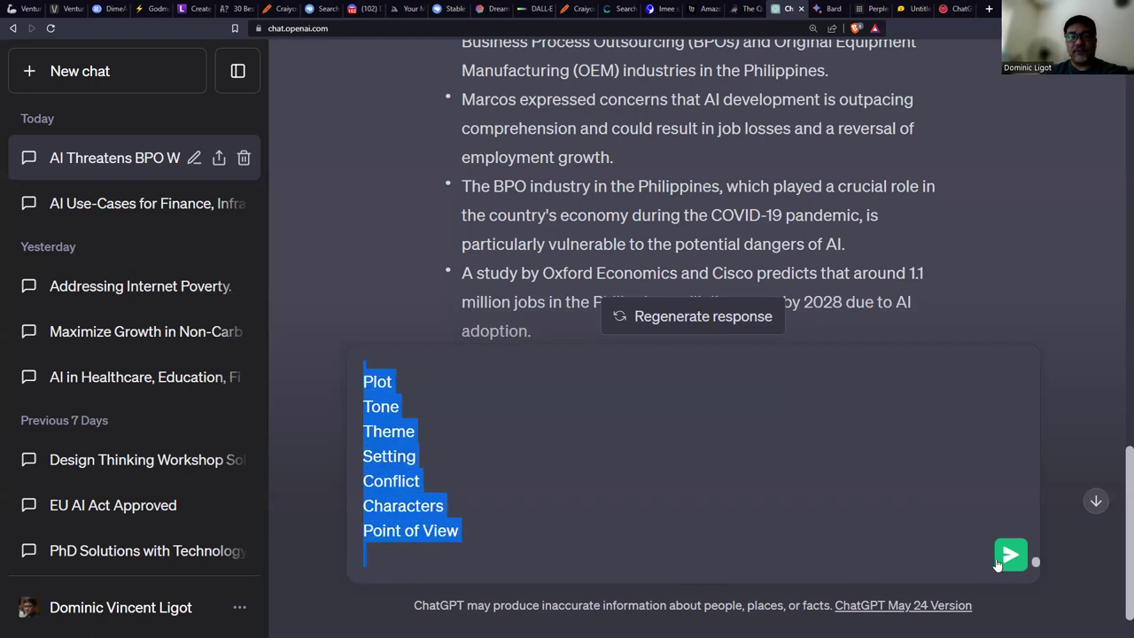
click(997, 565)
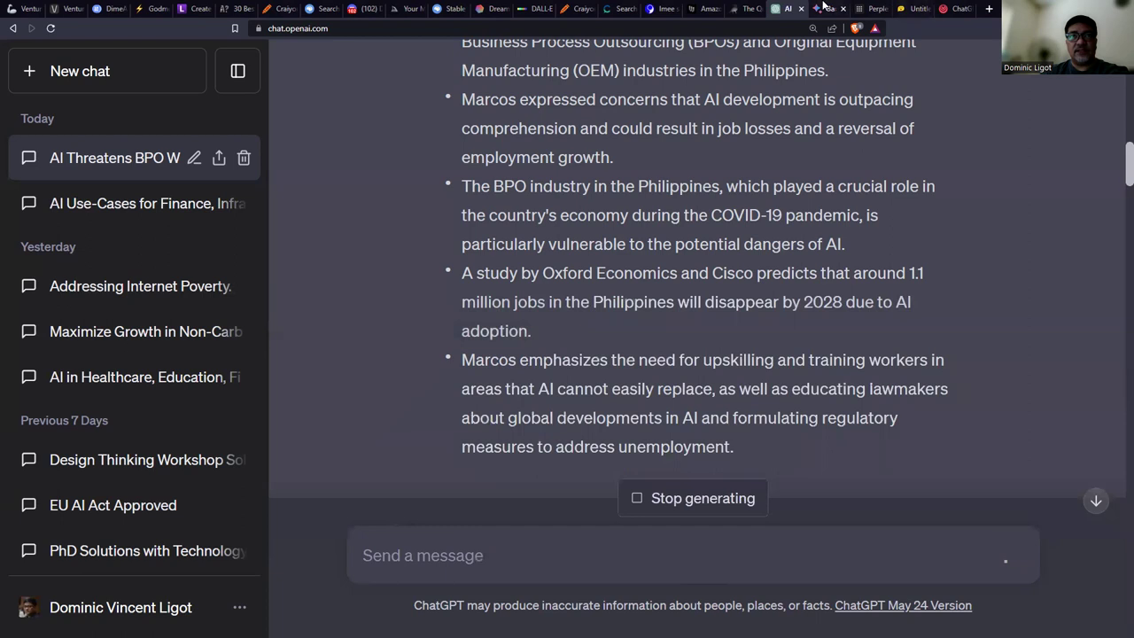
Paste and send the same summary prompt to Bard.
click(823, 8)
click(434, 572)
key(ctrl+v)
key(Return)
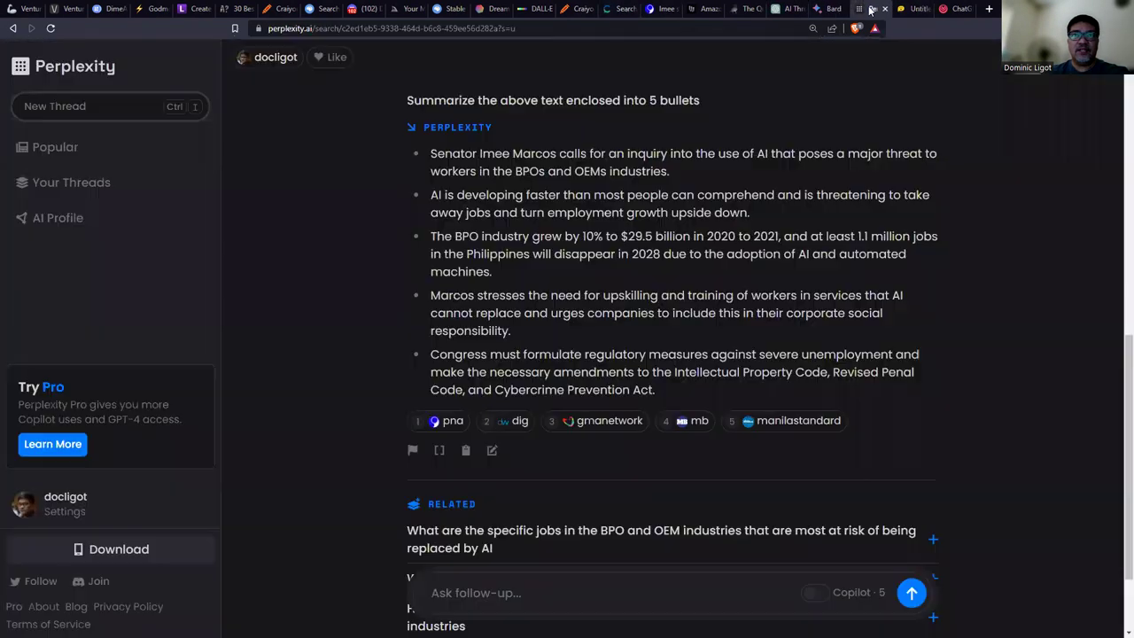
click(875, 8)
Submit the Amazon article summary request as a Perplexity follow-up.
click(546, 596)
scroll(612, 502, up, 10)
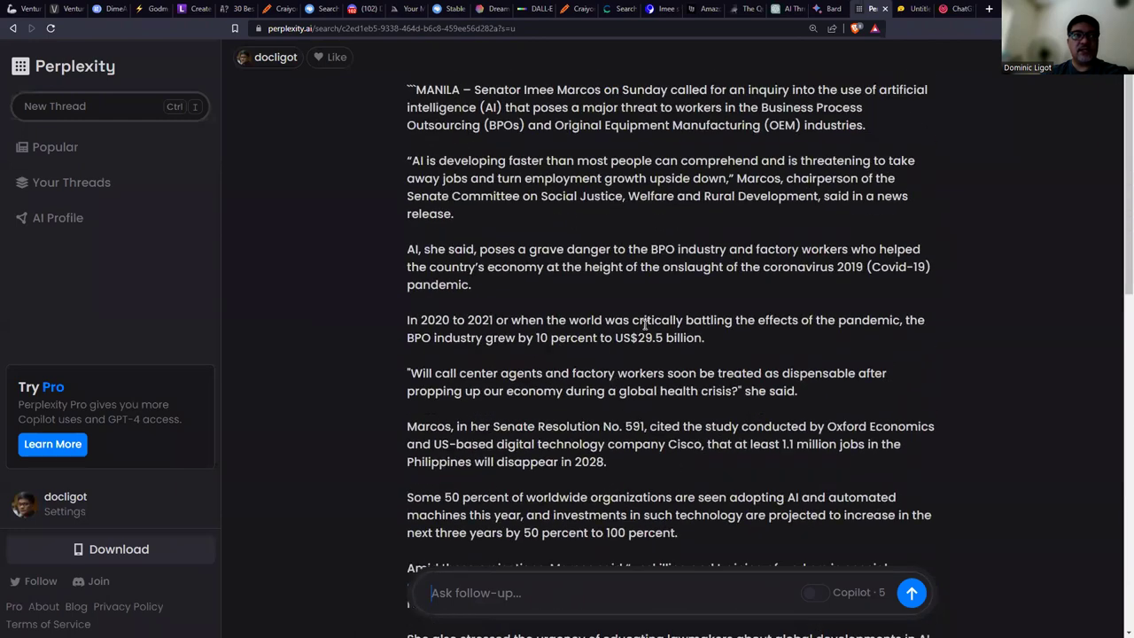
scroll(645, 324, down, 10)
key(ctrl+v)
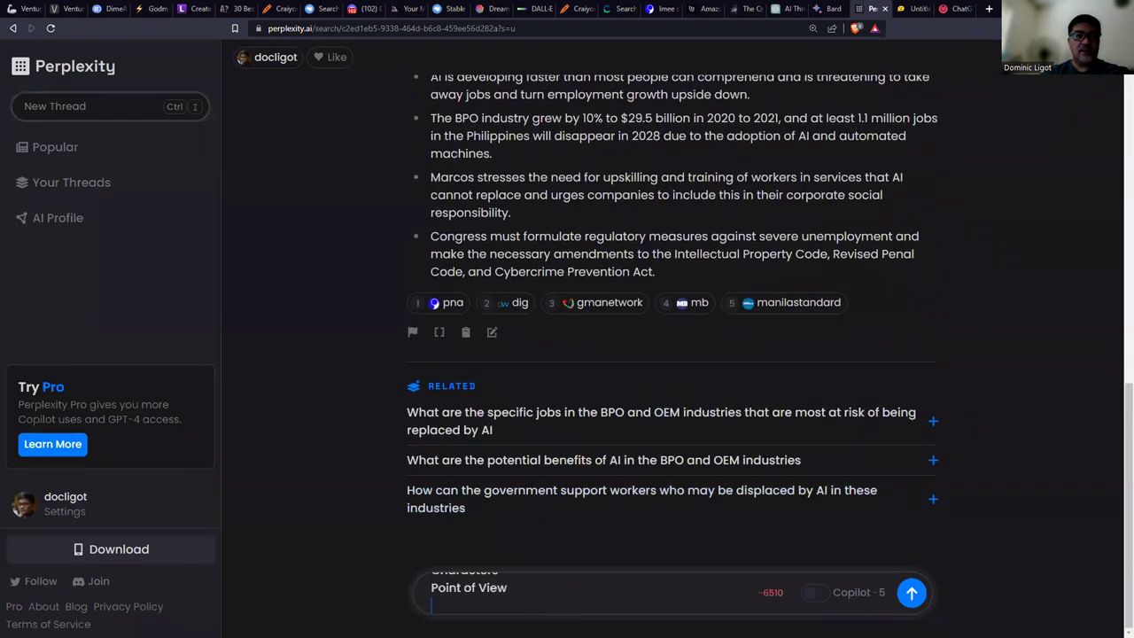
key(Return)
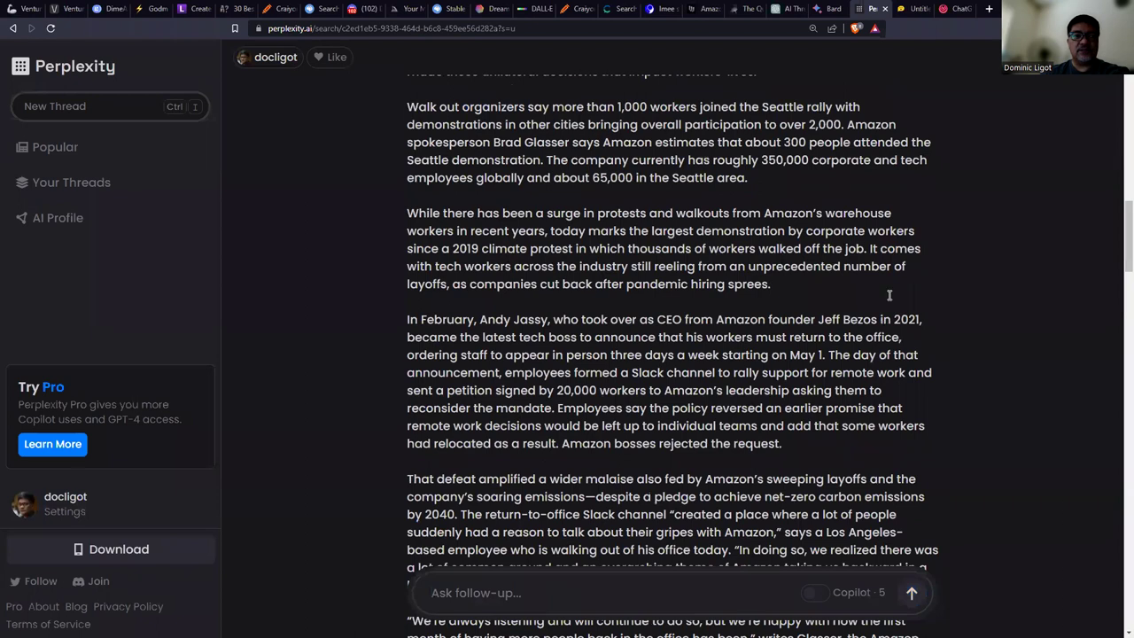
Send the same summary request to HuggingChat, then go back to ChatGPT.
click(905, 8)
click(450, 584)
key(ctrl+v)
key(Return)
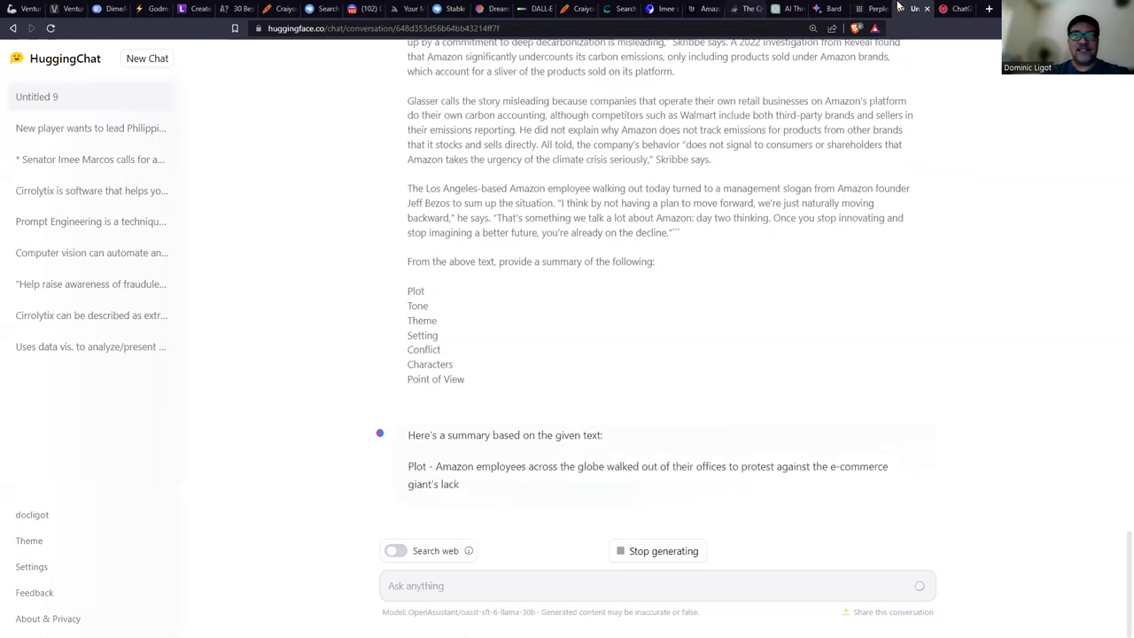
click(795, 8)
scroll(741, 321, up, 1)
scroll(797, 319, down, 6)
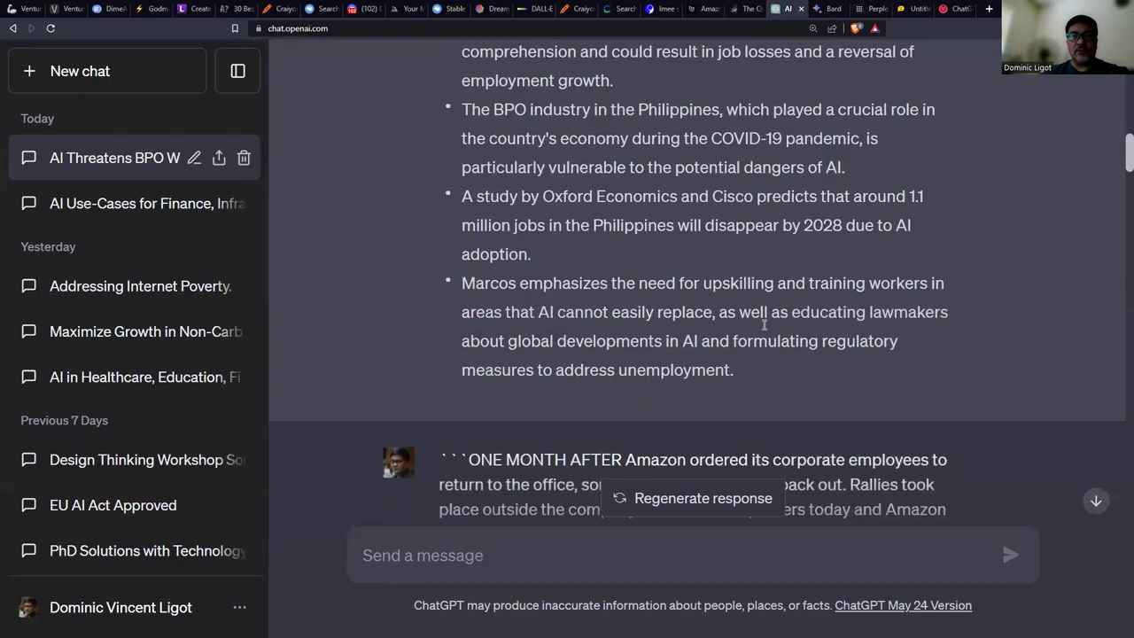
Read through ChatGPT's summary and highlight the spokesperson's name under Characters.
scroll(1061, 471, down, 15)
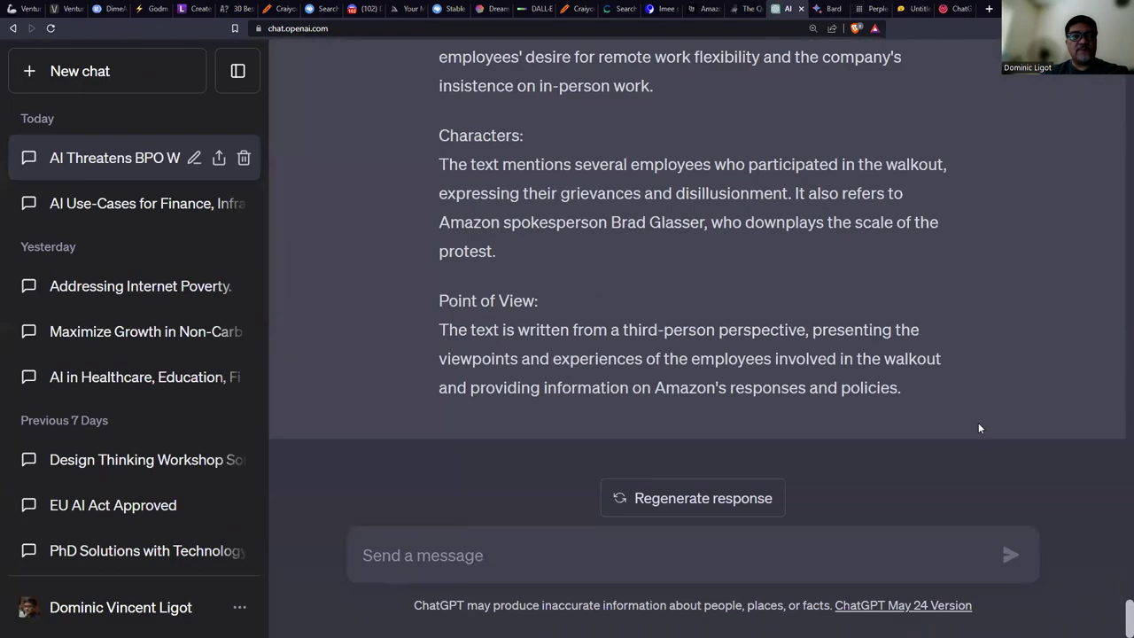
scroll(978, 427, up, 8)
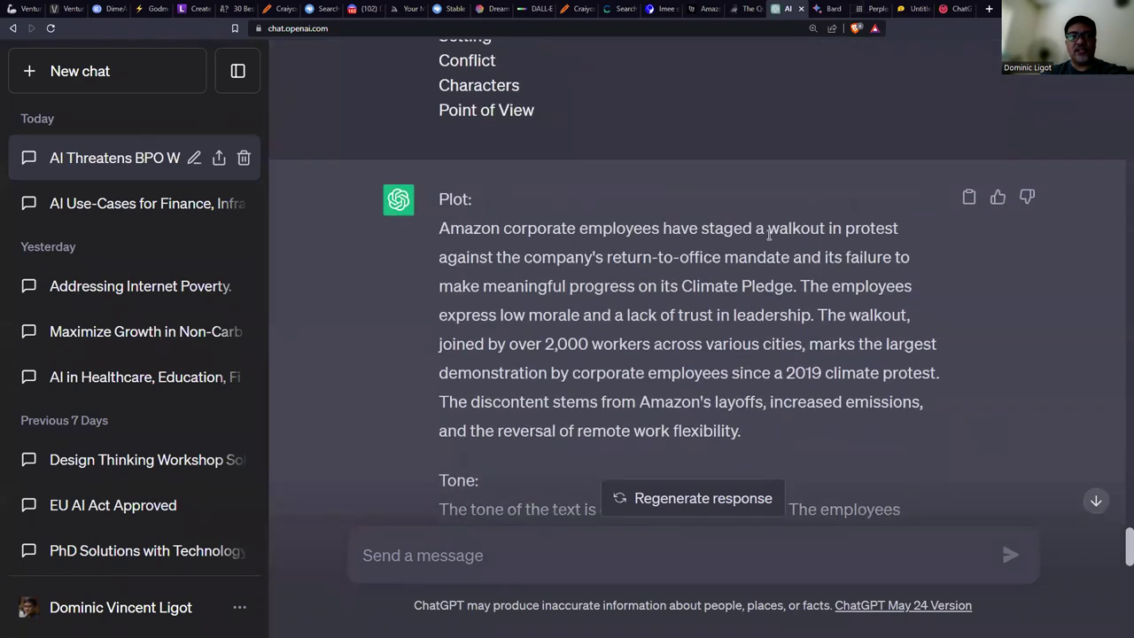
scroll(778, 282, down, 3)
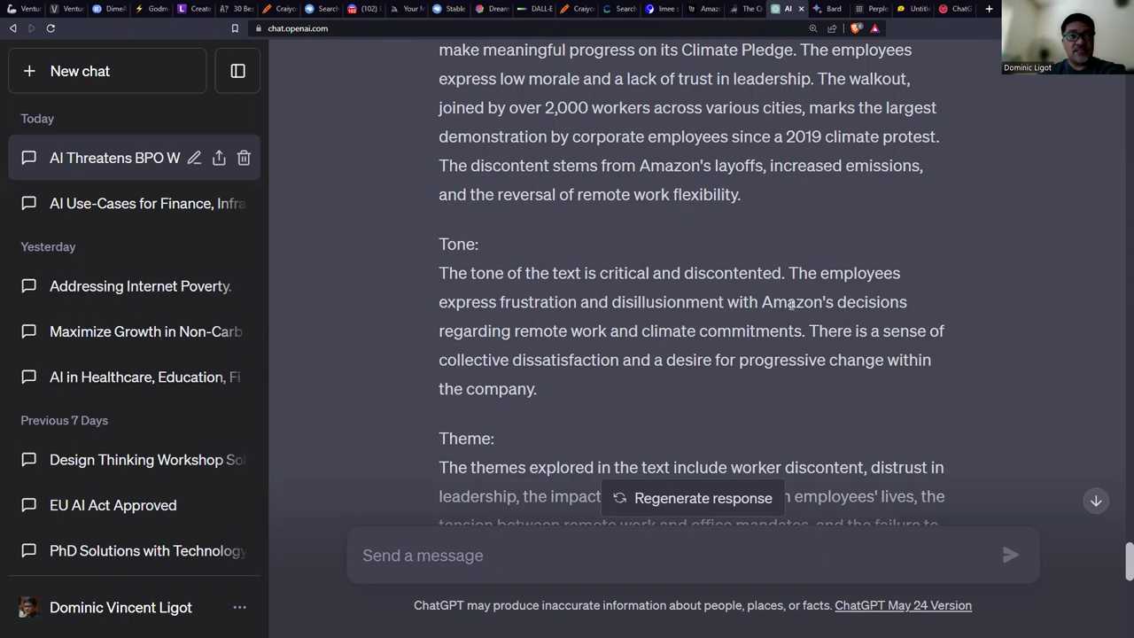
scroll(625, 350, down, 3)
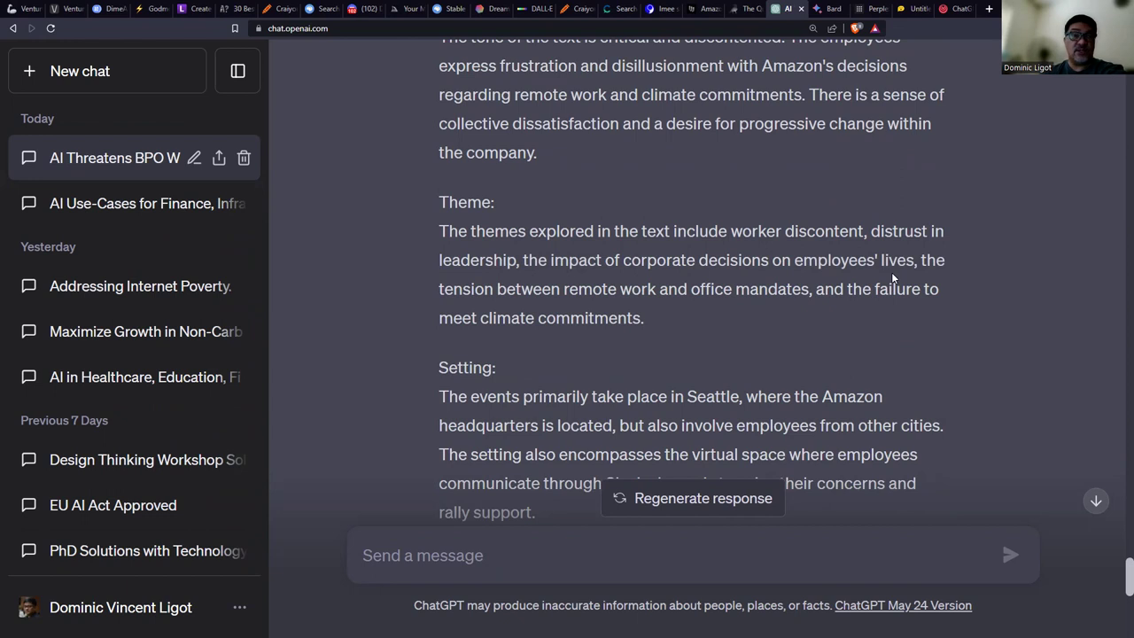
scroll(894, 275, down, 2)
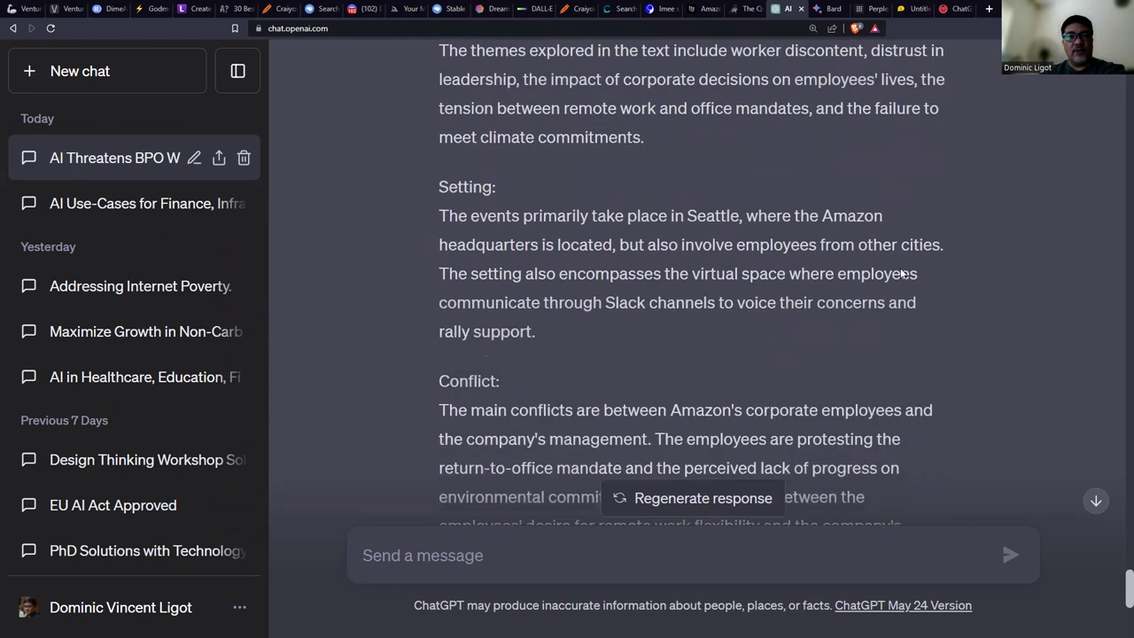
scroll(902, 274, down, 1)
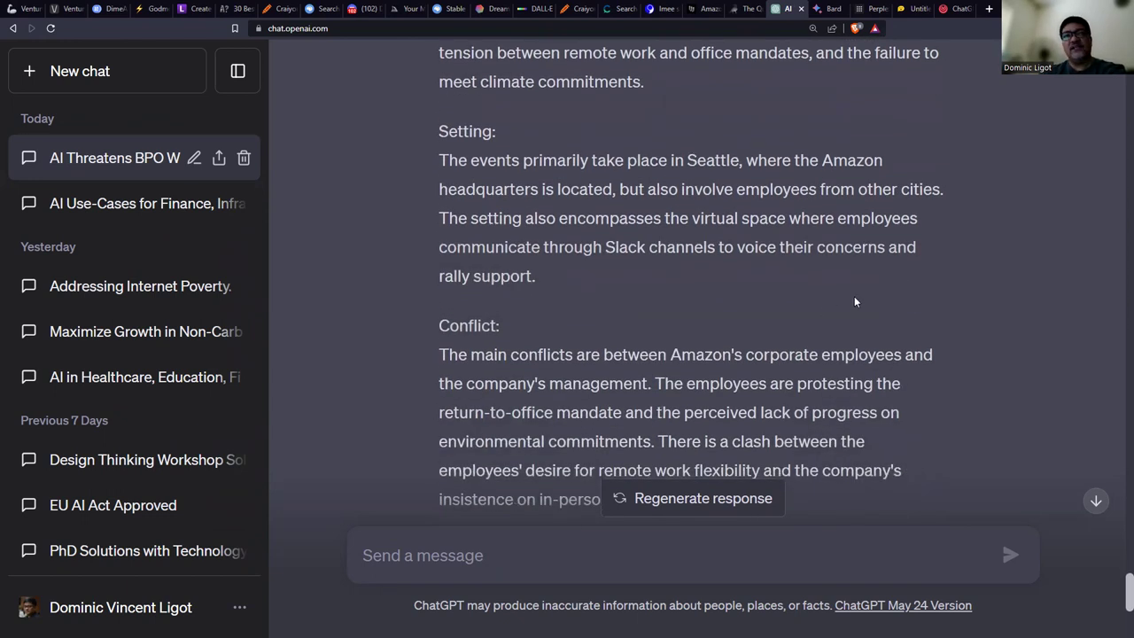
scroll(757, 344, down, 2)
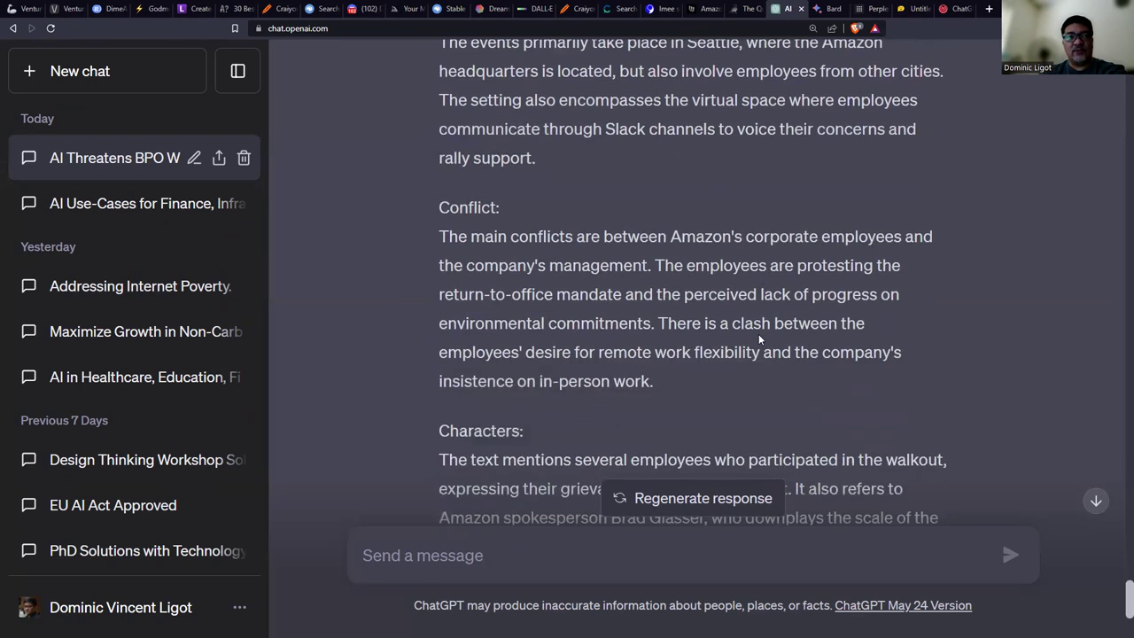
scroll(727, 293, down, 1)
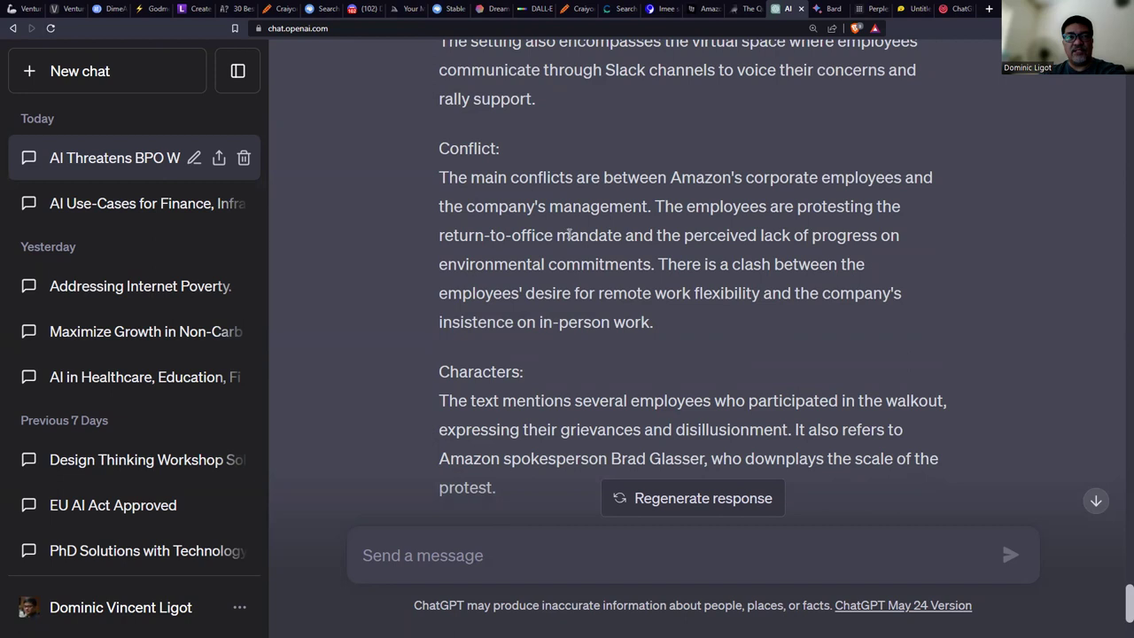
scroll(692, 285, down, 4)
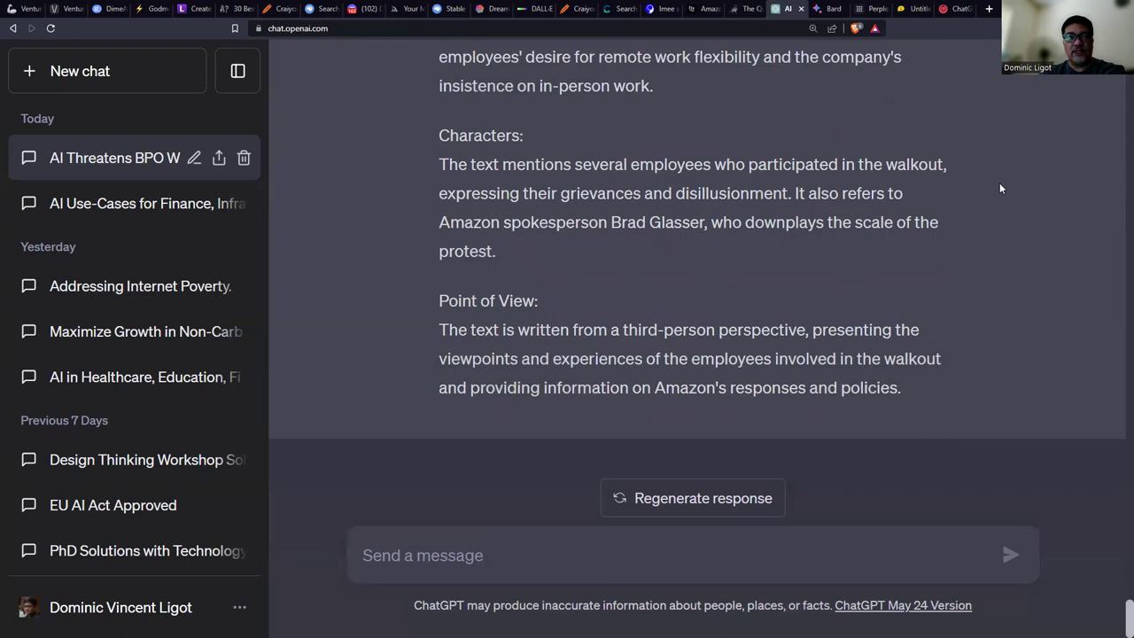
drag(612, 222, 699, 217)
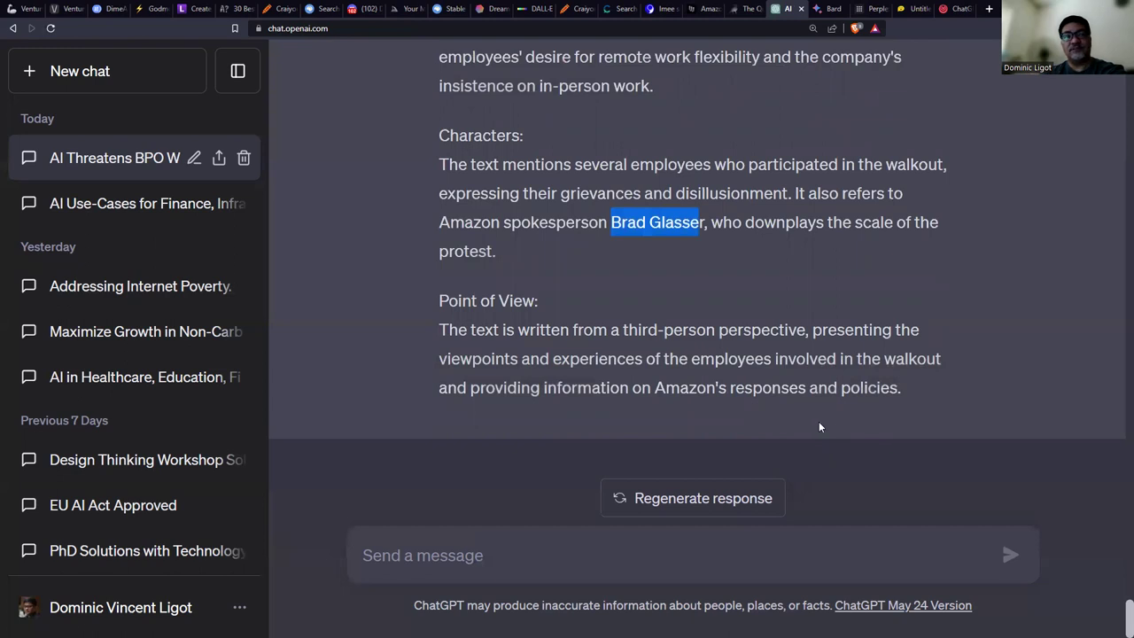
Scroll back to the top and view Bard's summary of the same article.
scroll(822, 408, up, 8)
scroll(821, 382, up, 6)
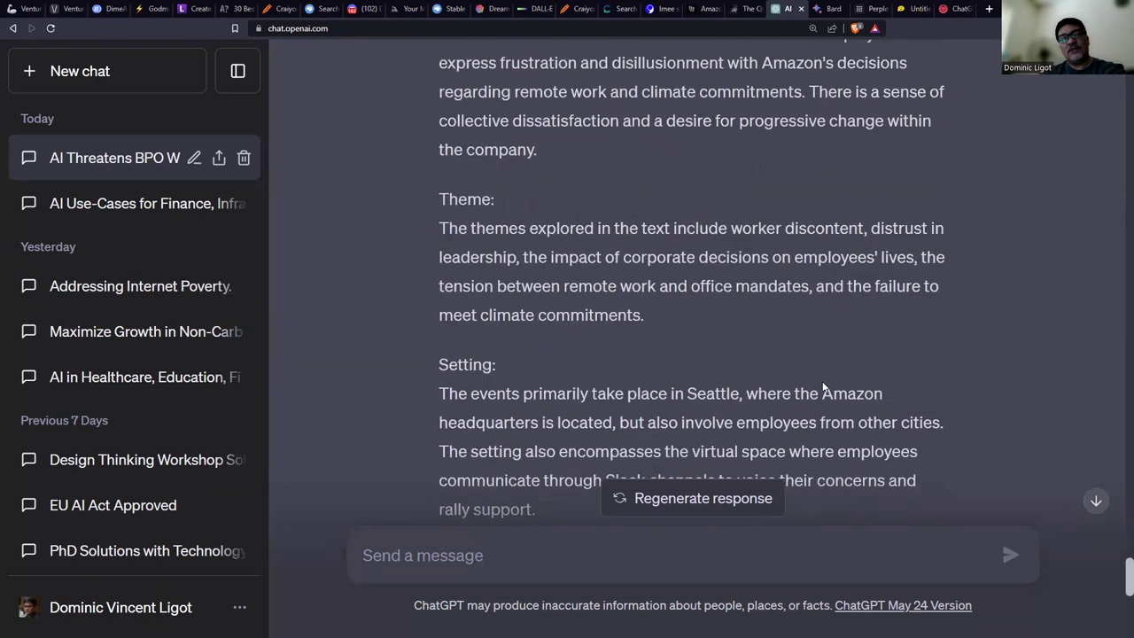
scroll(823, 390, up, 1)
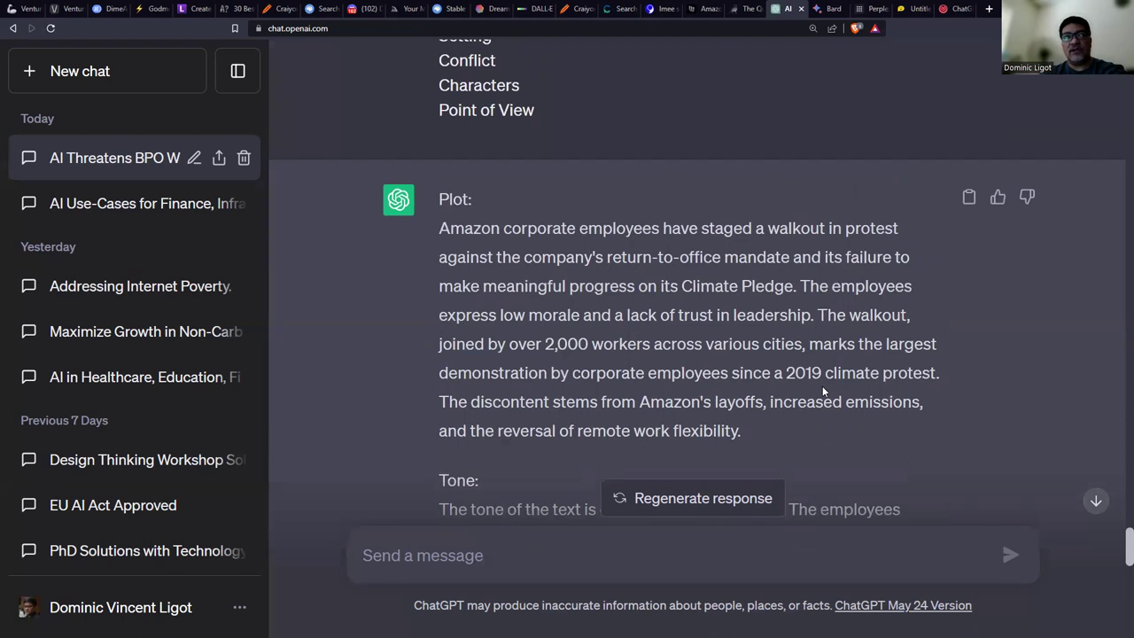
click(828, 9)
drag(1090, 223, 1117, 517)
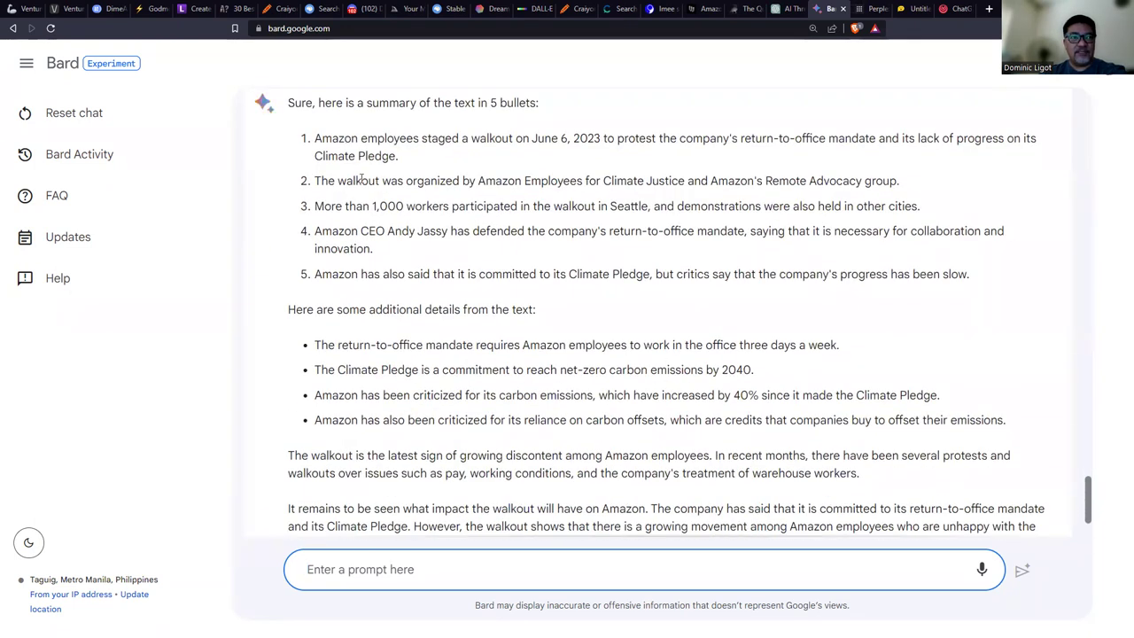
drag(412, 307, 496, 304)
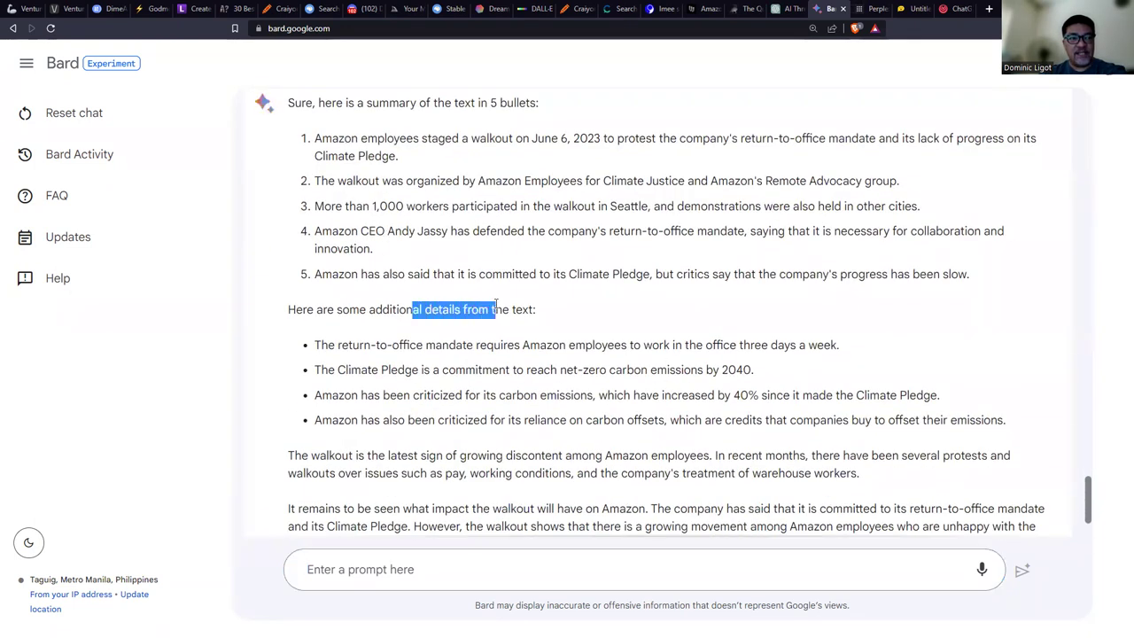
scroll(580, 334, down, 2)
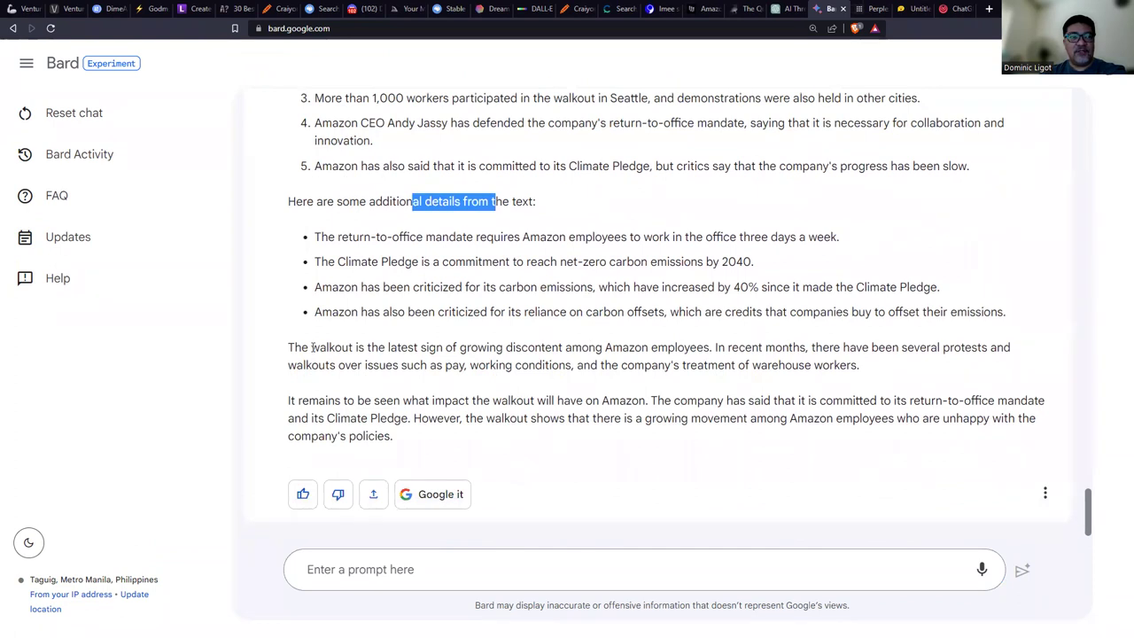
click(313, 347)
drag(314, 348, 425, 418)
click(582, 385)
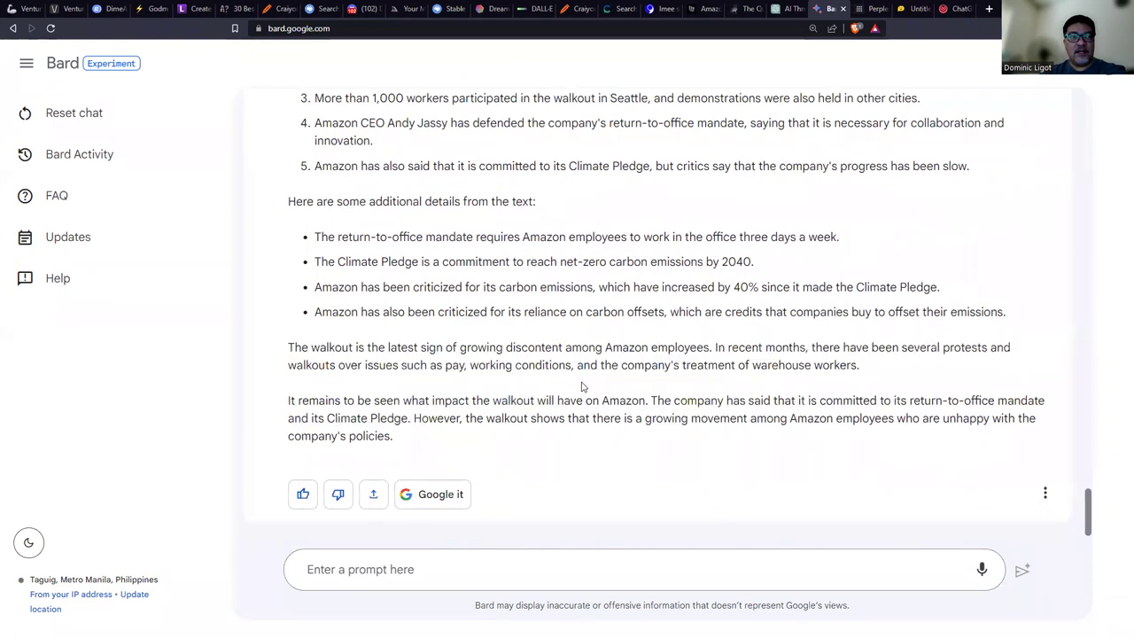
scroll(580, 381, up, 2)
scroll(582, 382, up, 2)
scroll(620, 316, down, 1)
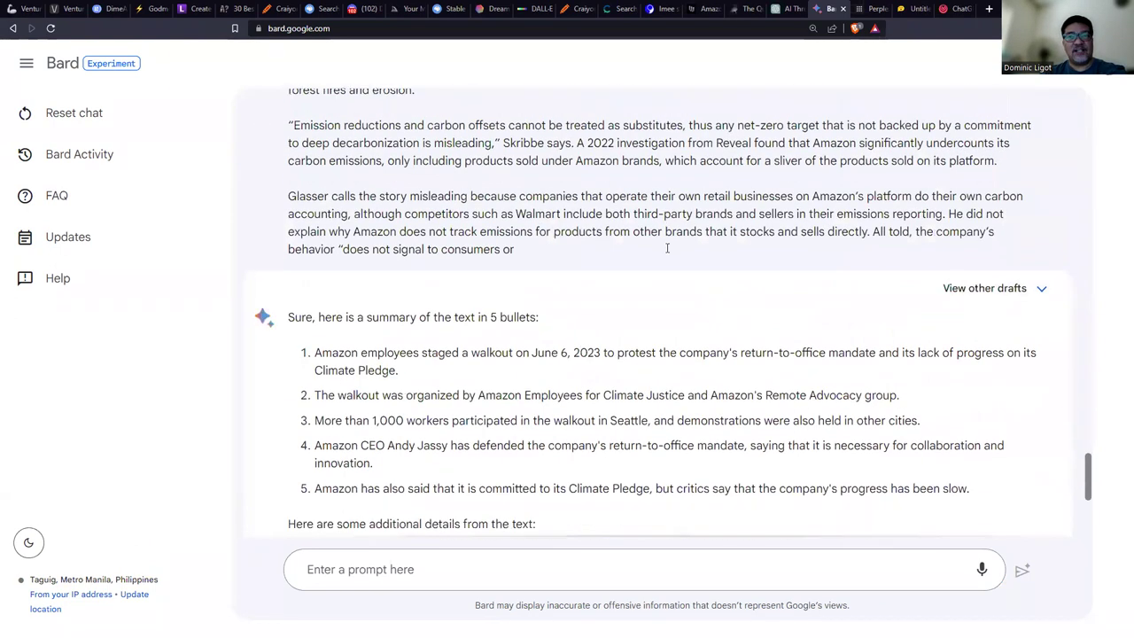
scroll(667, 249, up, 10)
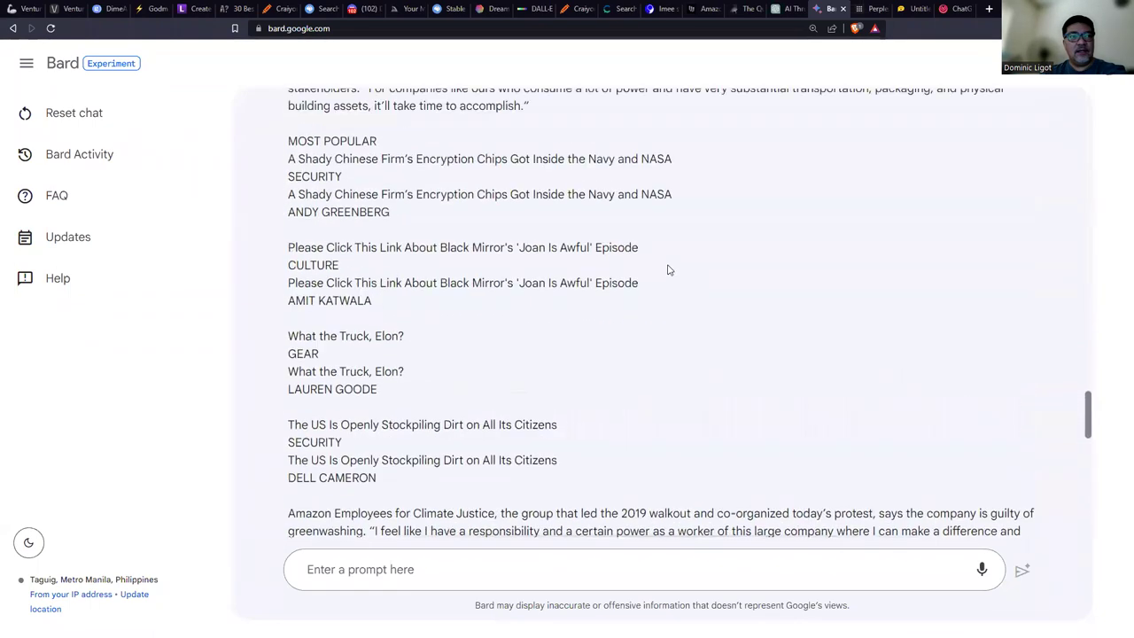
scroll(669, 266, down, 6)
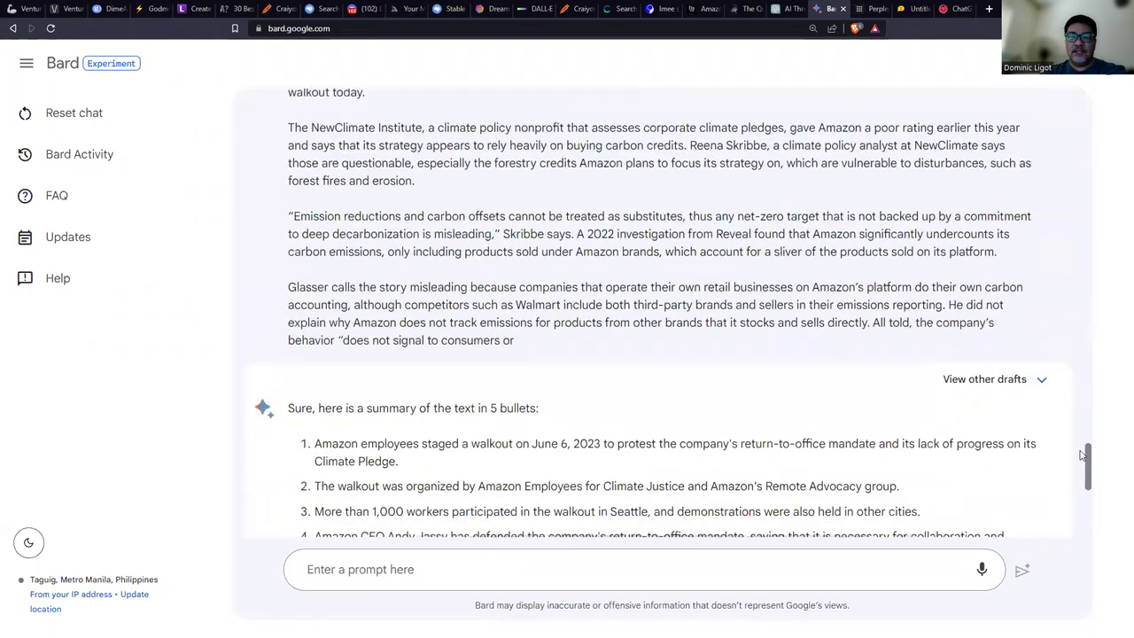
scroll(1081, 386, up, 3)
scroll(1082, 386, up, 20)
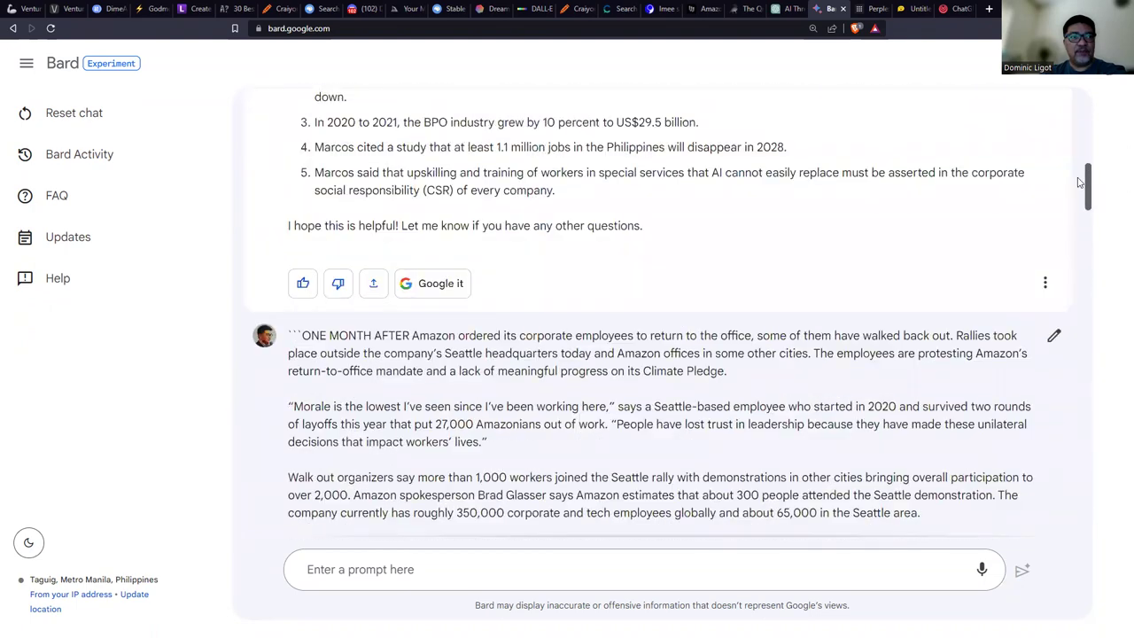
drag(1085, 184, 1117, 503)
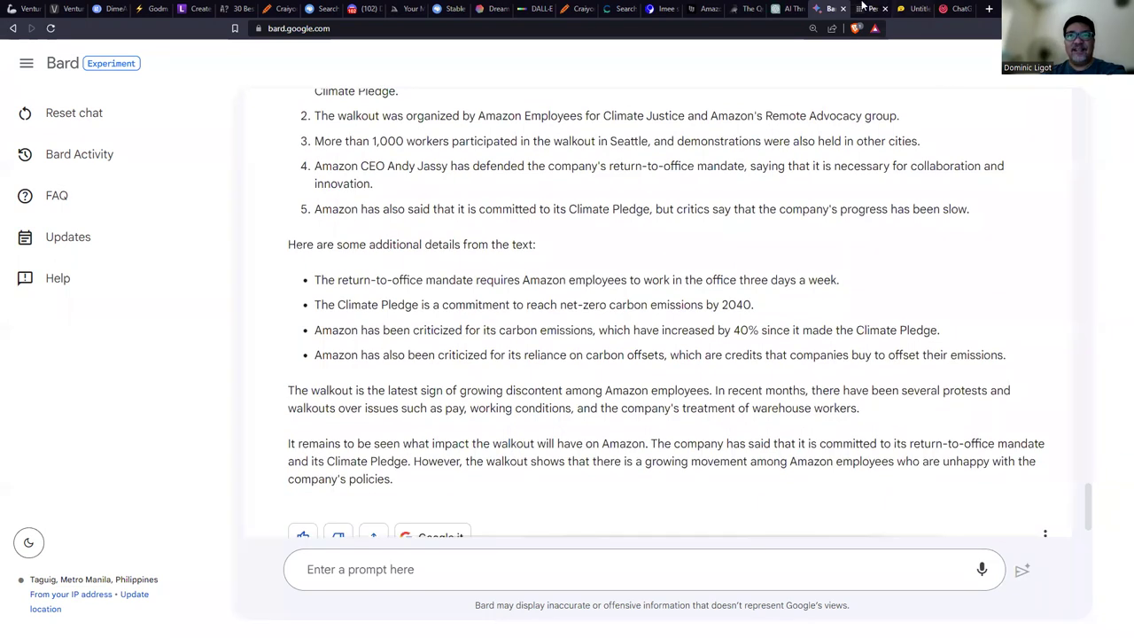
Confirm Perplexity's answer is still loading, then view HuggingChat's Plot, Tone and Theme summary.
click(876, 8)
scroll(951, 397, down, 15)
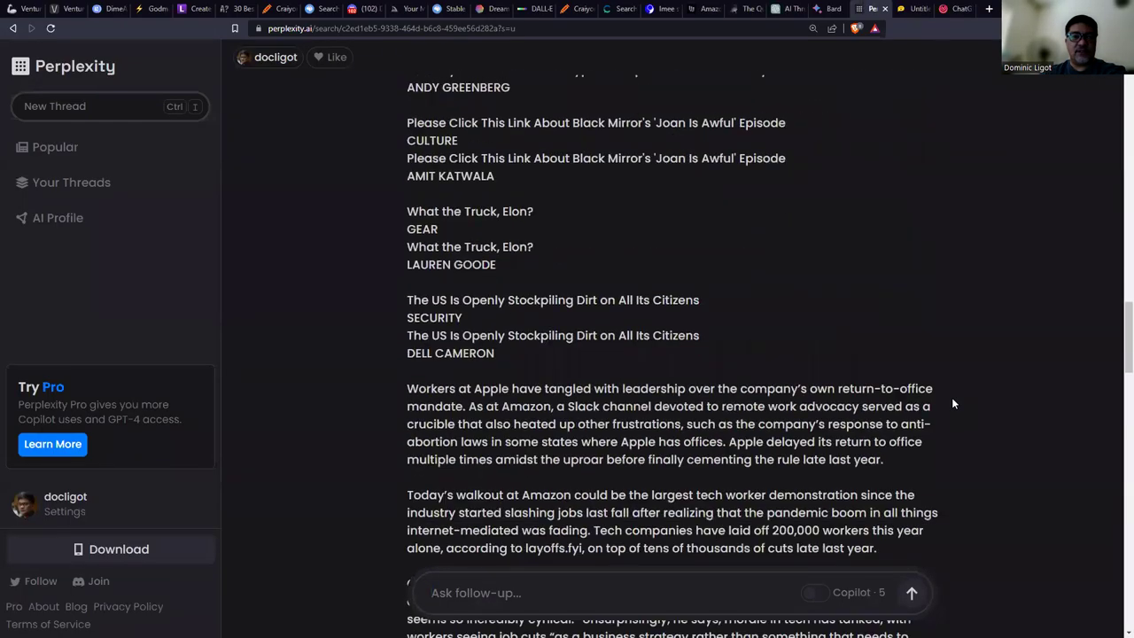
scroll(954, 404, down, 4)
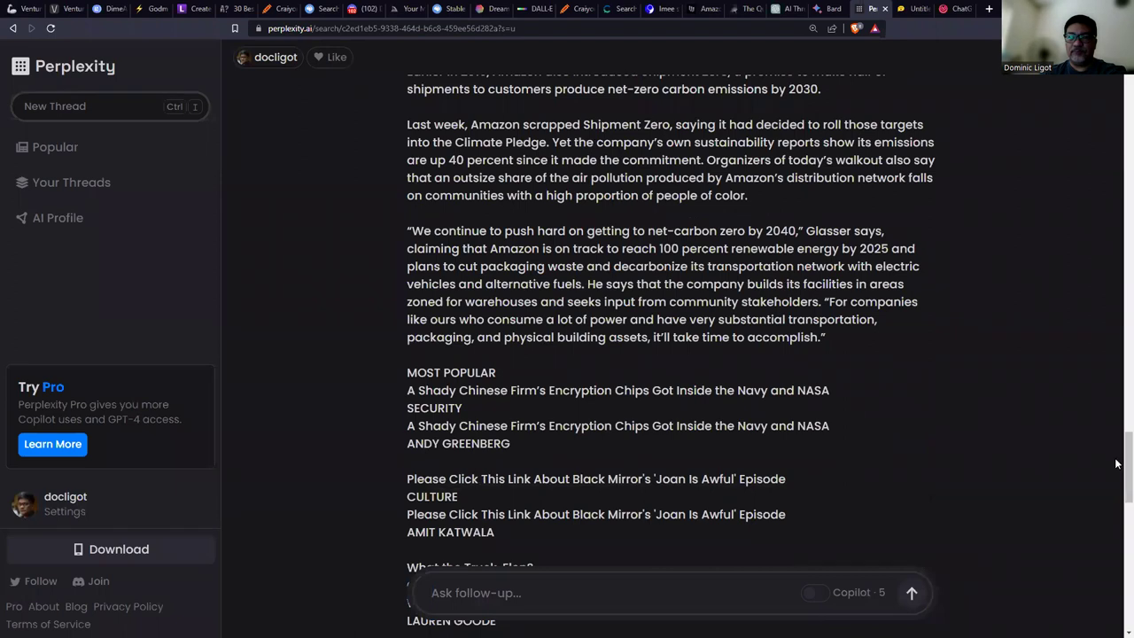
scroll(1123, 460, down, 15)
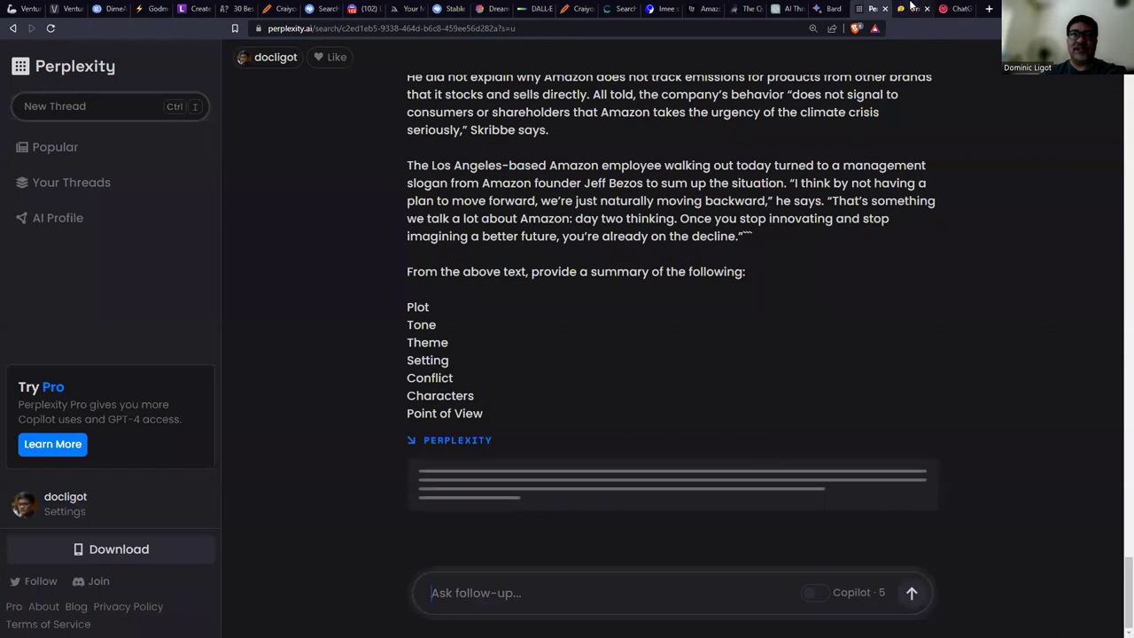
click(910, 8)
scroll(939, 226, up, 2)
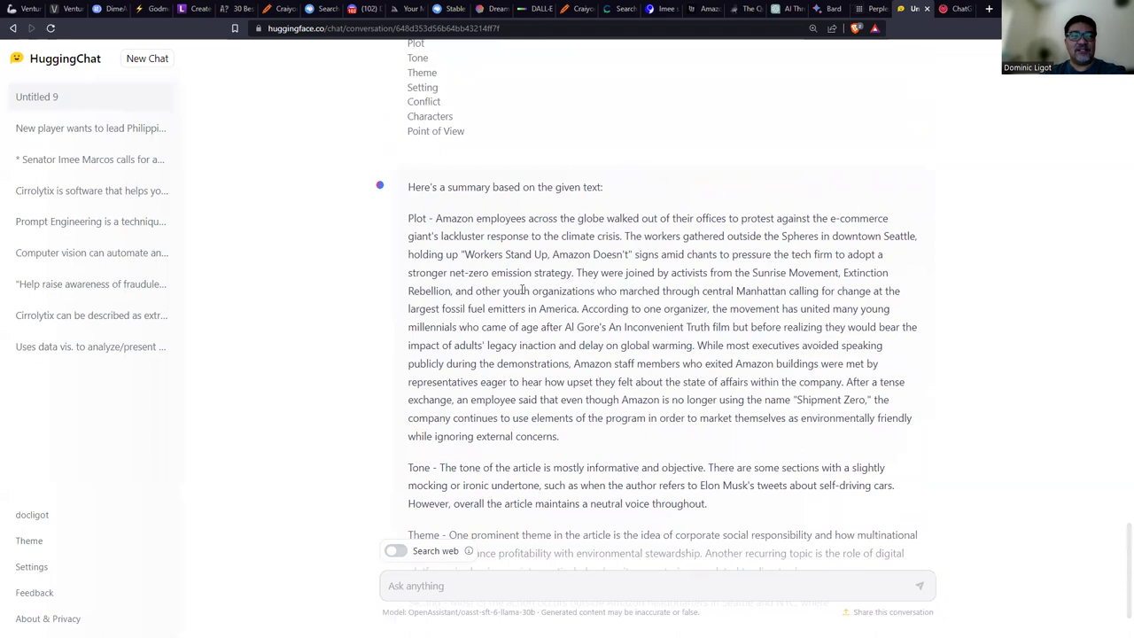
Compare HuggingChat's summary with ChatGPT's summary of the Amazon article.
scroll(489, 372, down, 2)
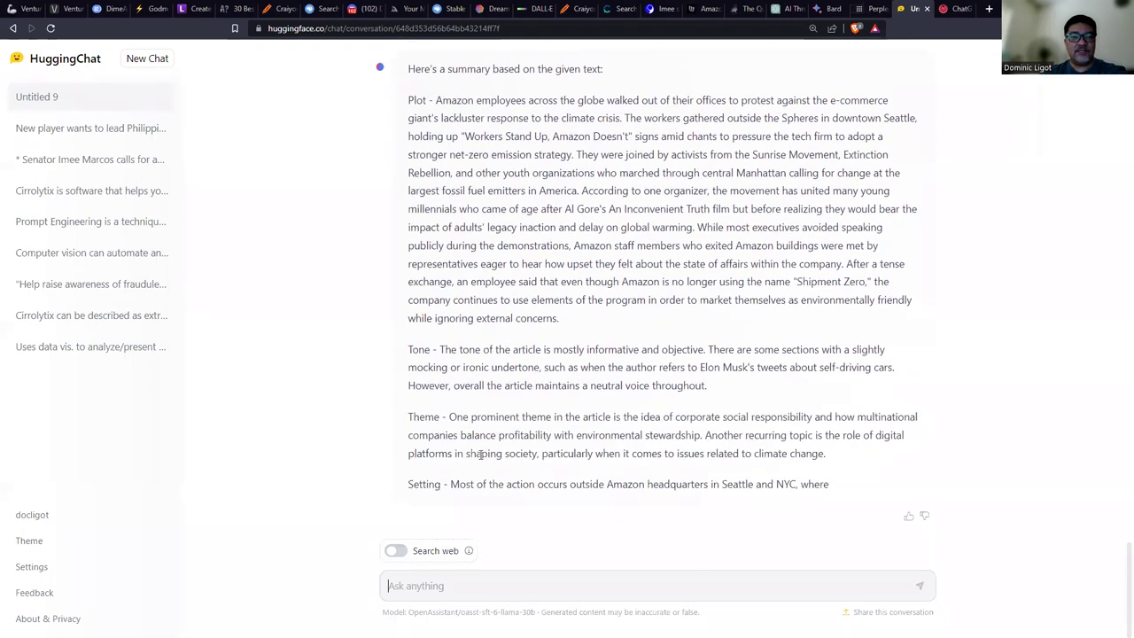
scroll(552, 432, up, 2)
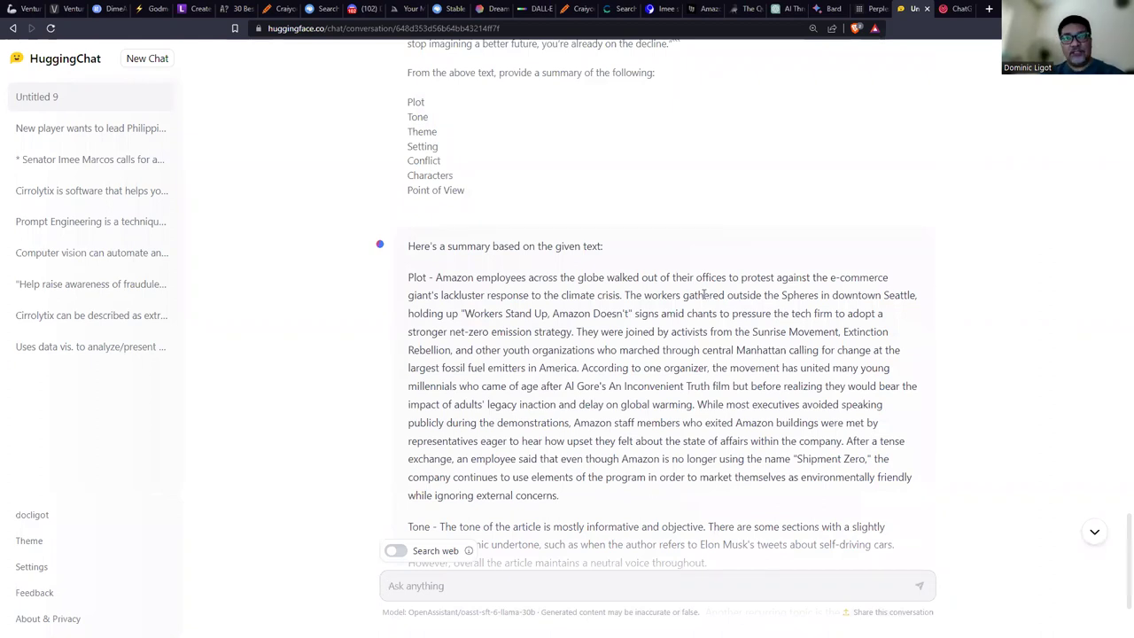
click(784, 8)
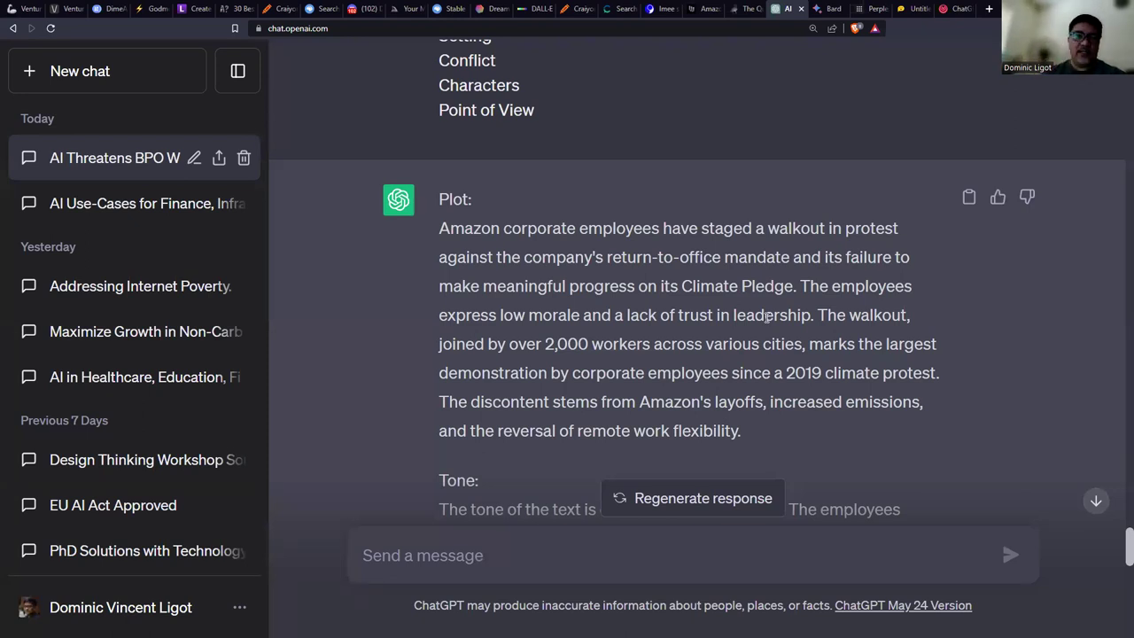
scroll(774, 274, up, 2)
scroll(700, 266, down, 4)
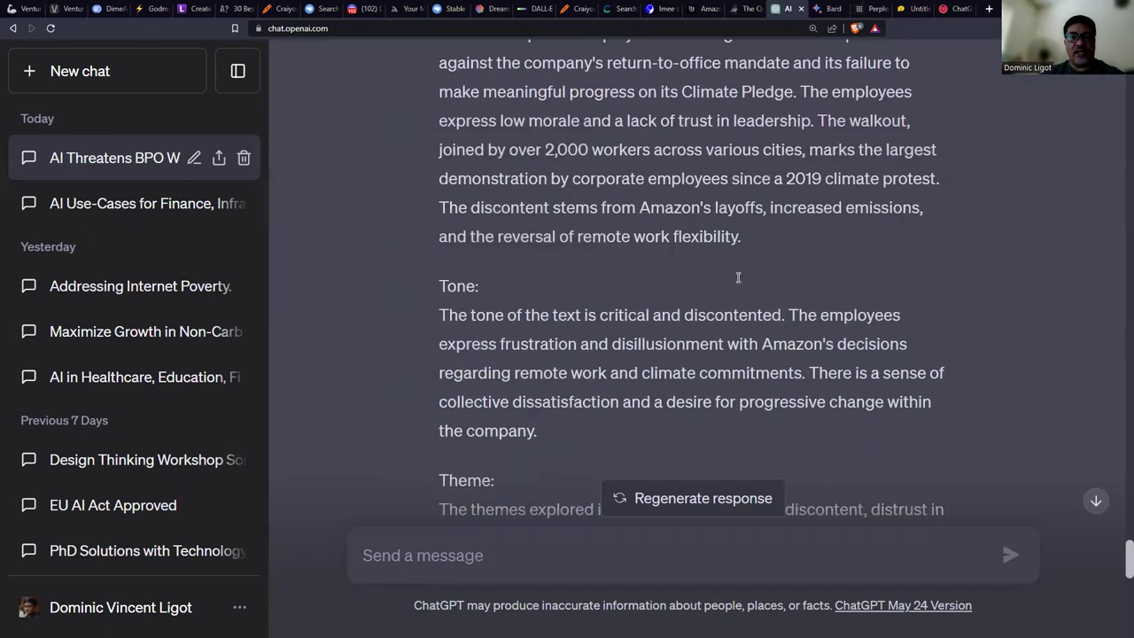
scroll(738, 277, down, 5)
scroll(878, 362, down, 5)
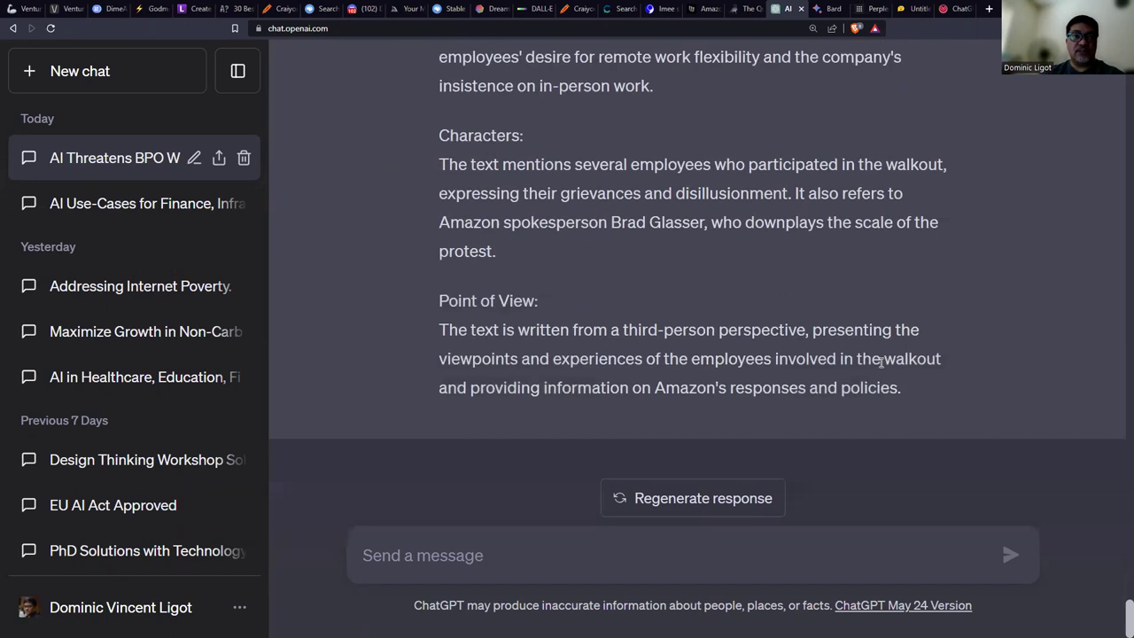
Glance over the Bard, Perplexity and HuggingChat answers, then return to the Applying a Framework slide.
key(ctrl+Tab)
scroll(809, 258, down, 1)
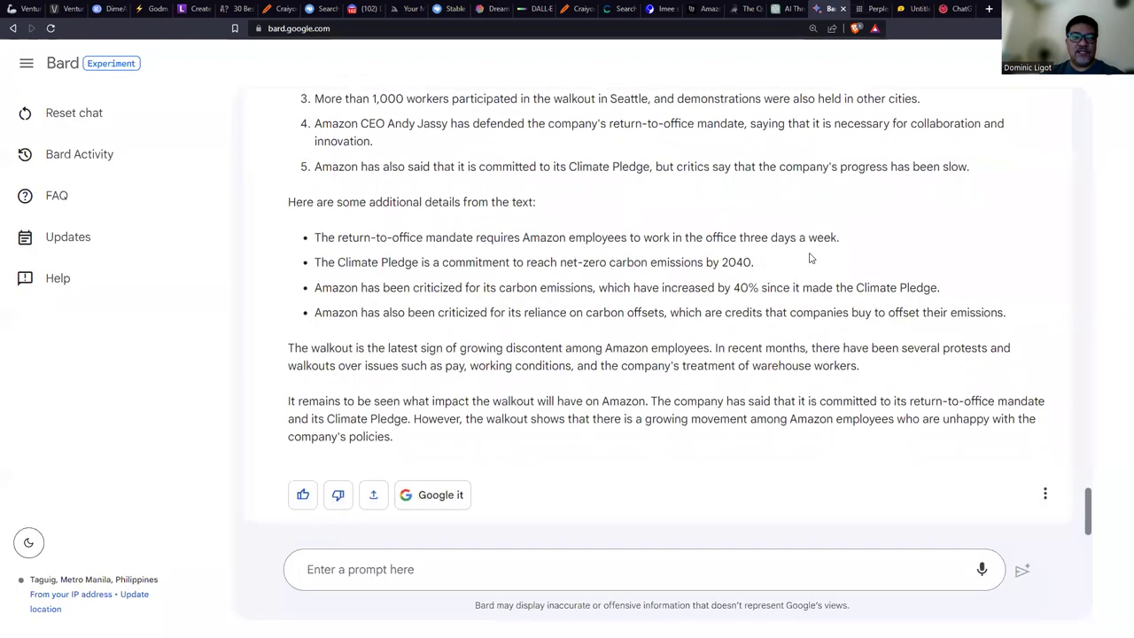
key(ctrl+Tab)
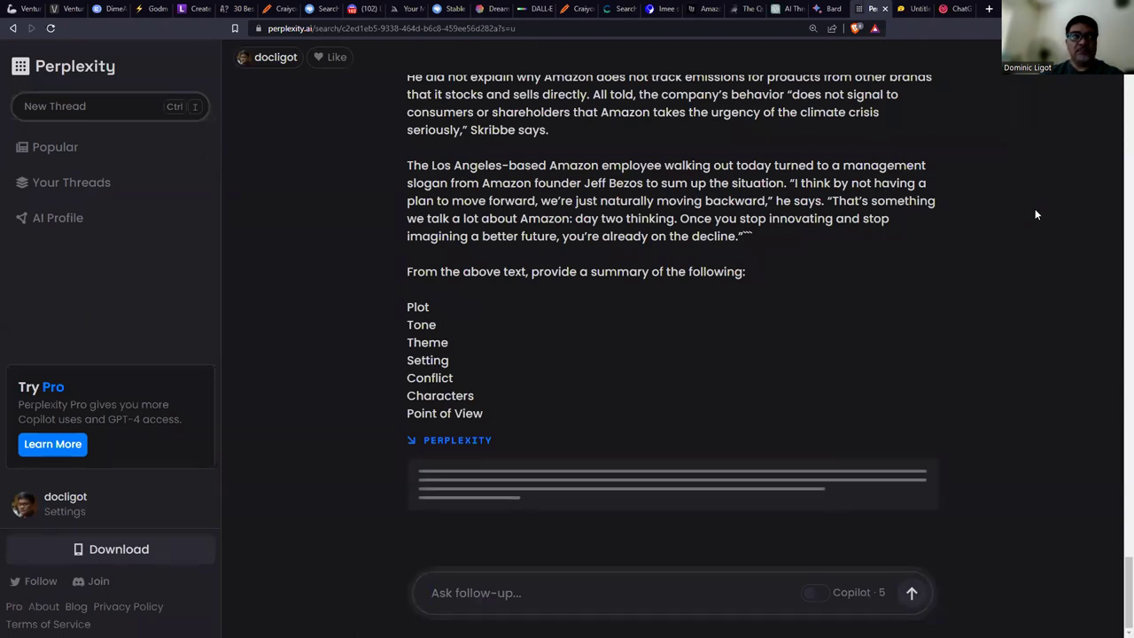
scroll(1025, 205, up, 10)
scroll(976, 217, up, 20)
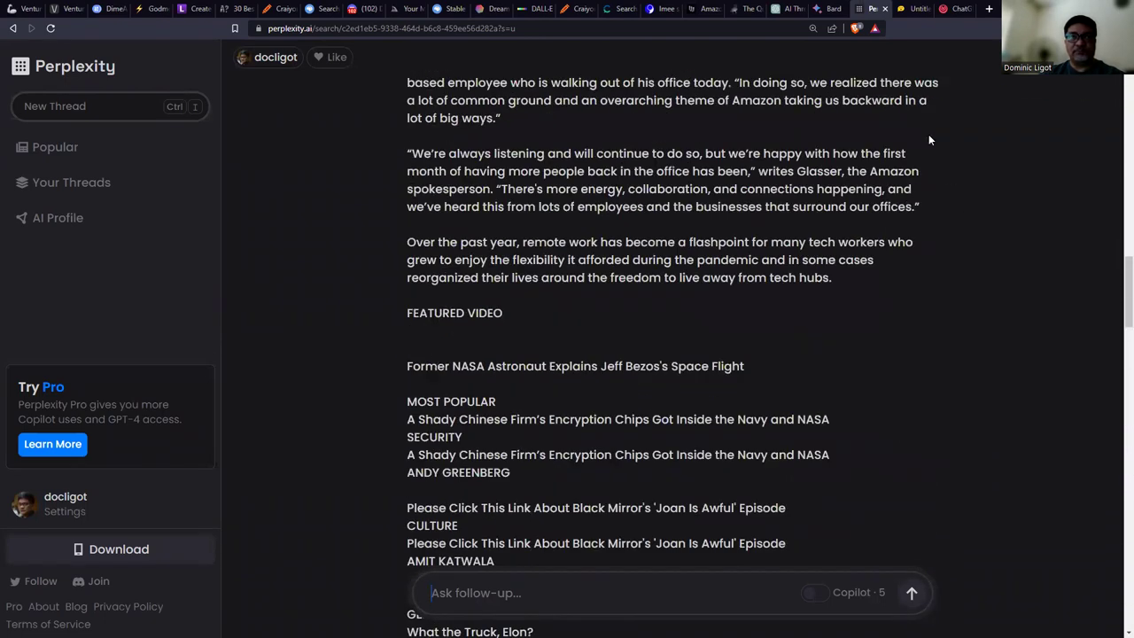
click(908, 8)
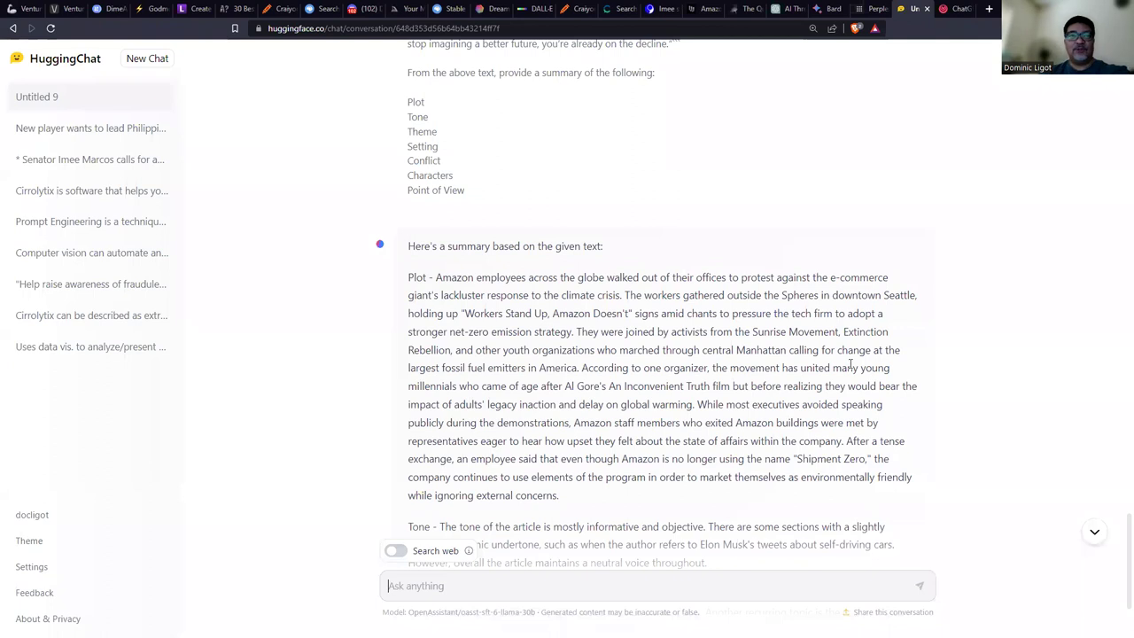
scroll(806, 425, down, 2)
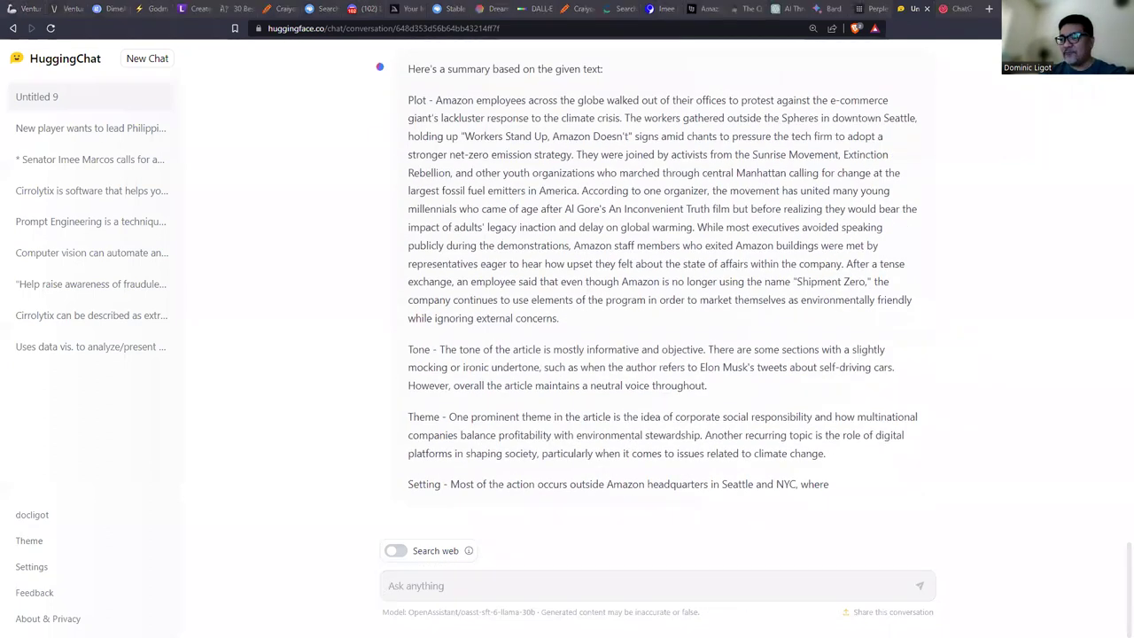
key(alt+Tab)
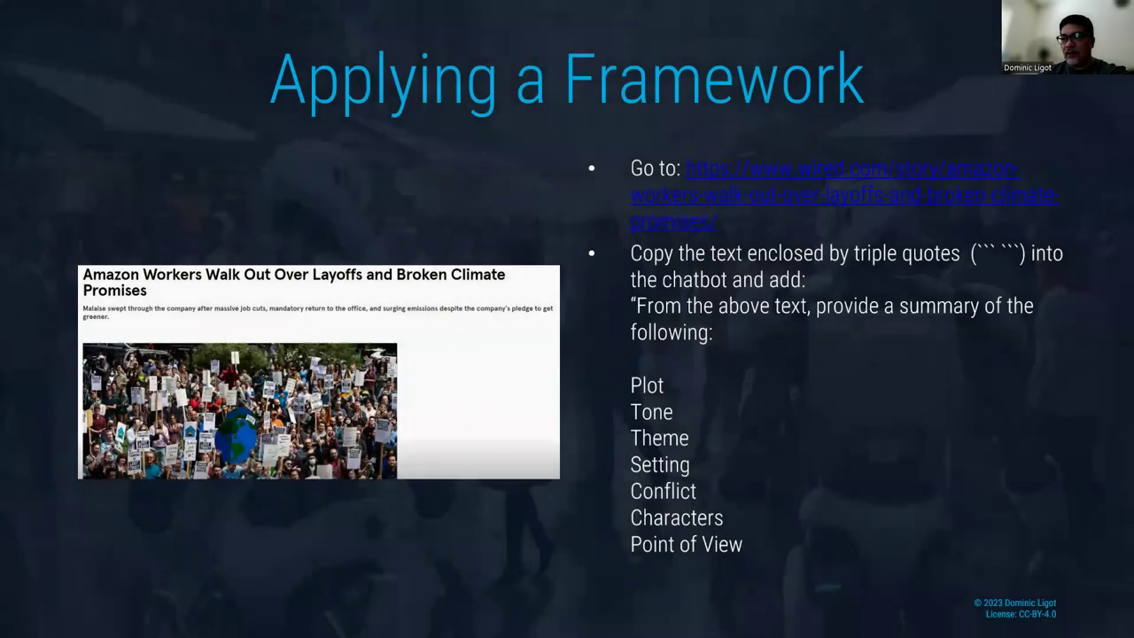
Advance to the Counting Text slide and select the four-line Quick Brown Fox poem on AllPoetry.
key(Right)
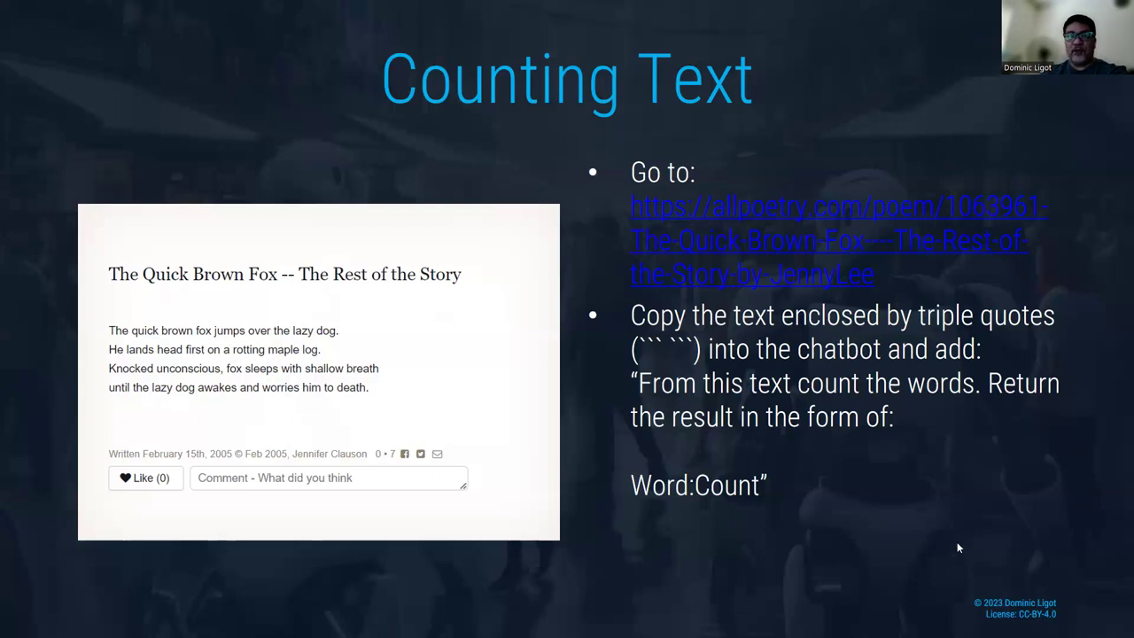
key(alt+Tab)
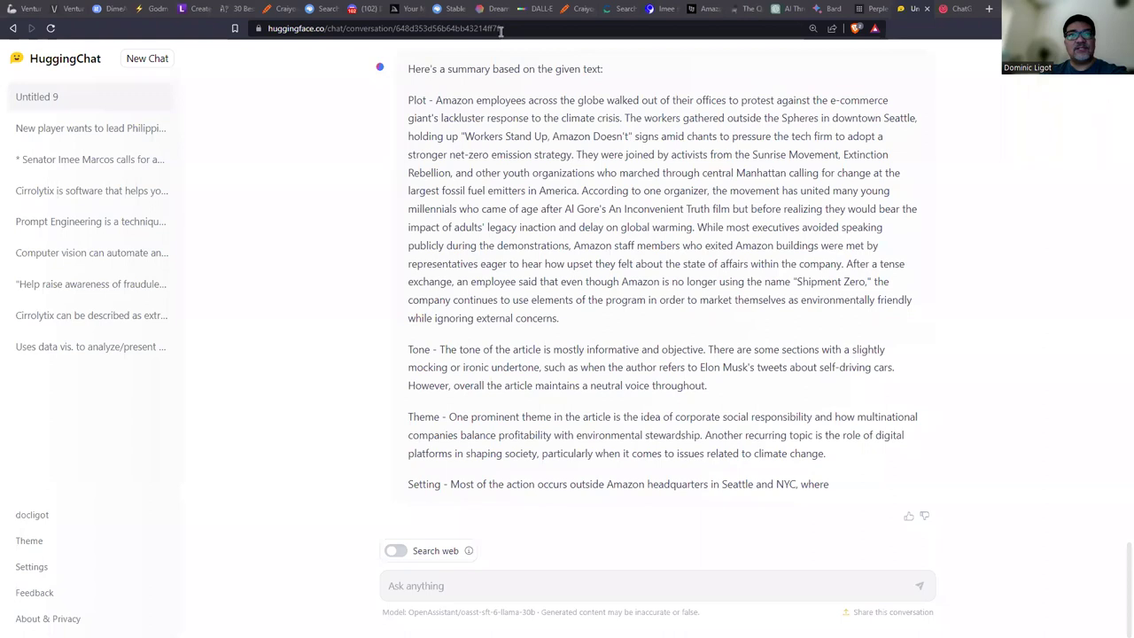
click(714, 7)
click(746, 7)
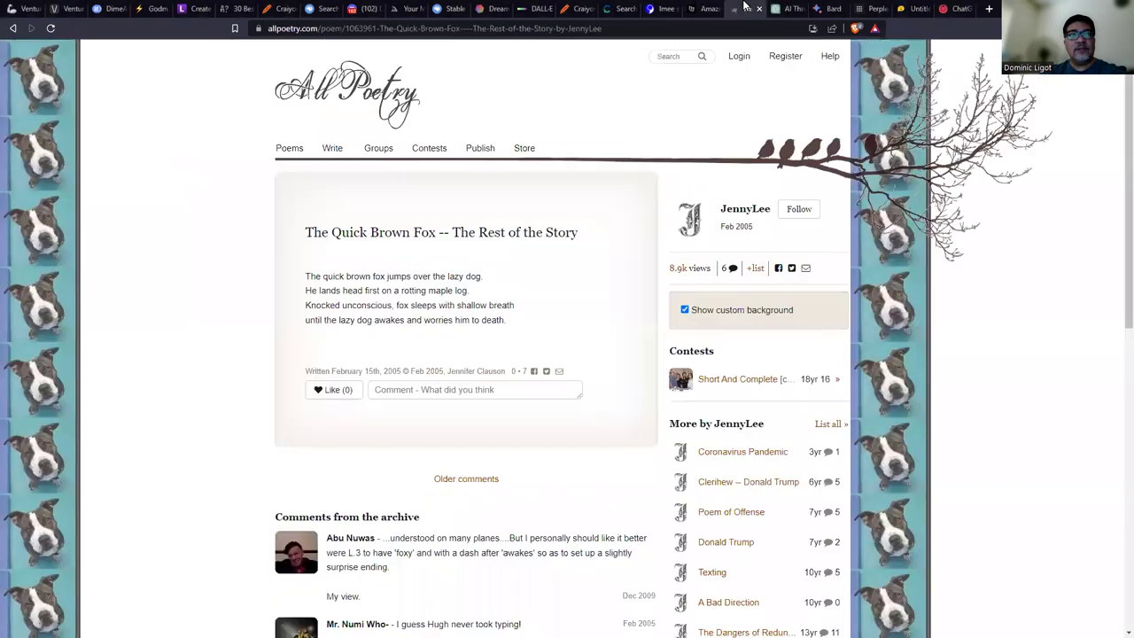
drag(306, 274, 596, 320)
key(ctrl+c)
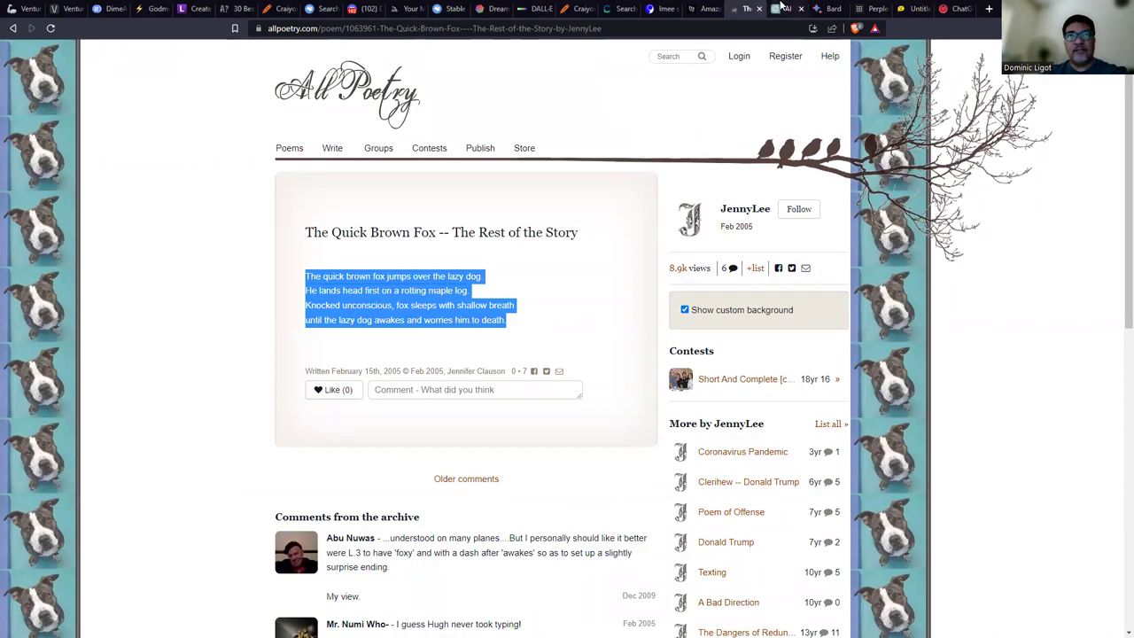
click(787, 8)
Paste the Quick Brown Fox poem between ``` marks with the Word:Count counting instruction below.
text(```)
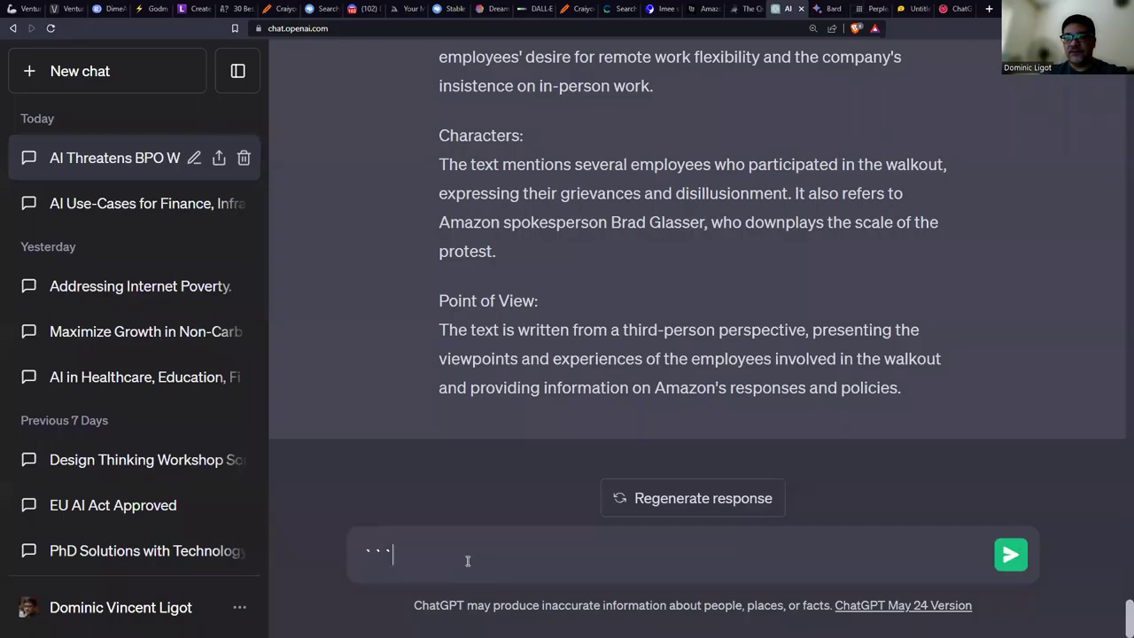
key(ctrl+v)
text(```)
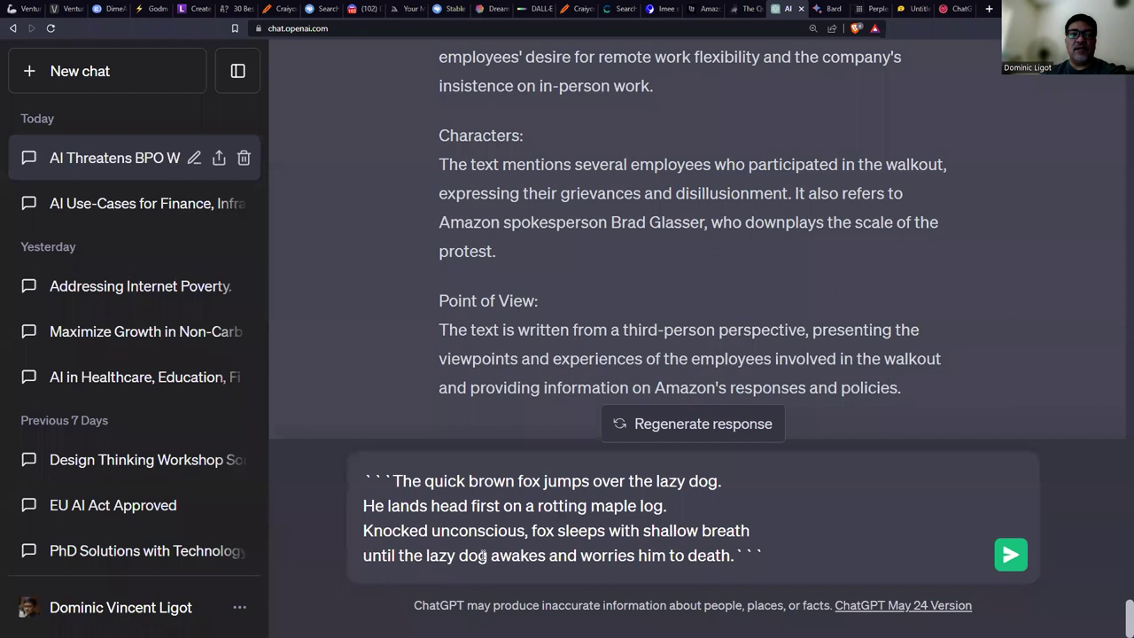
key(shift+Return)
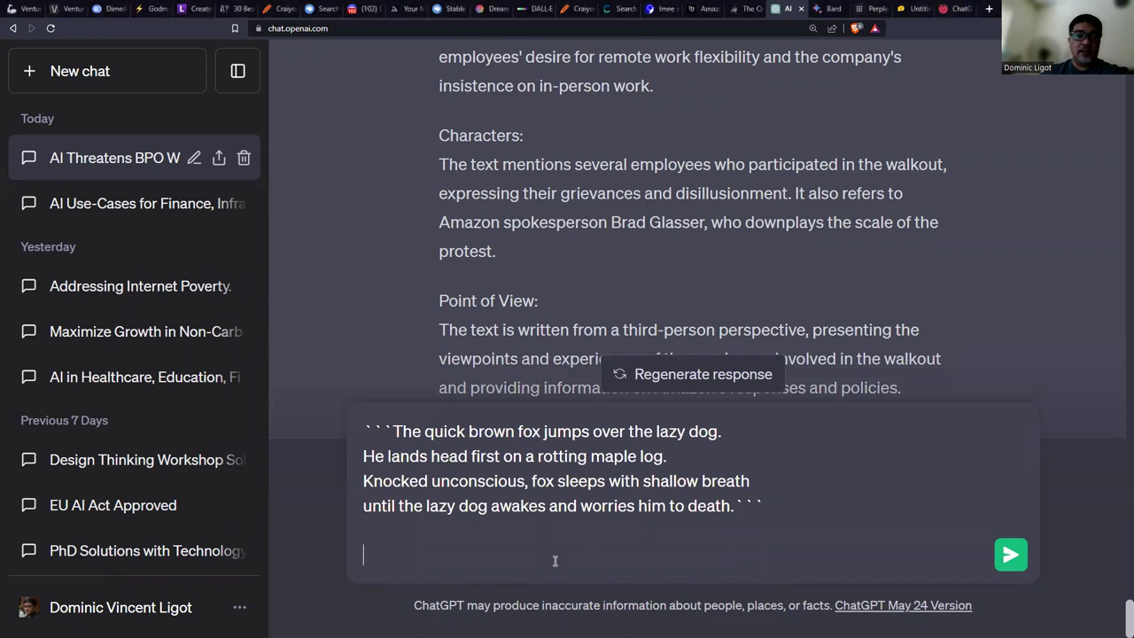
text(From this text count the words. Return the result in the form of: ``Word:Count)
key(shift+Return)
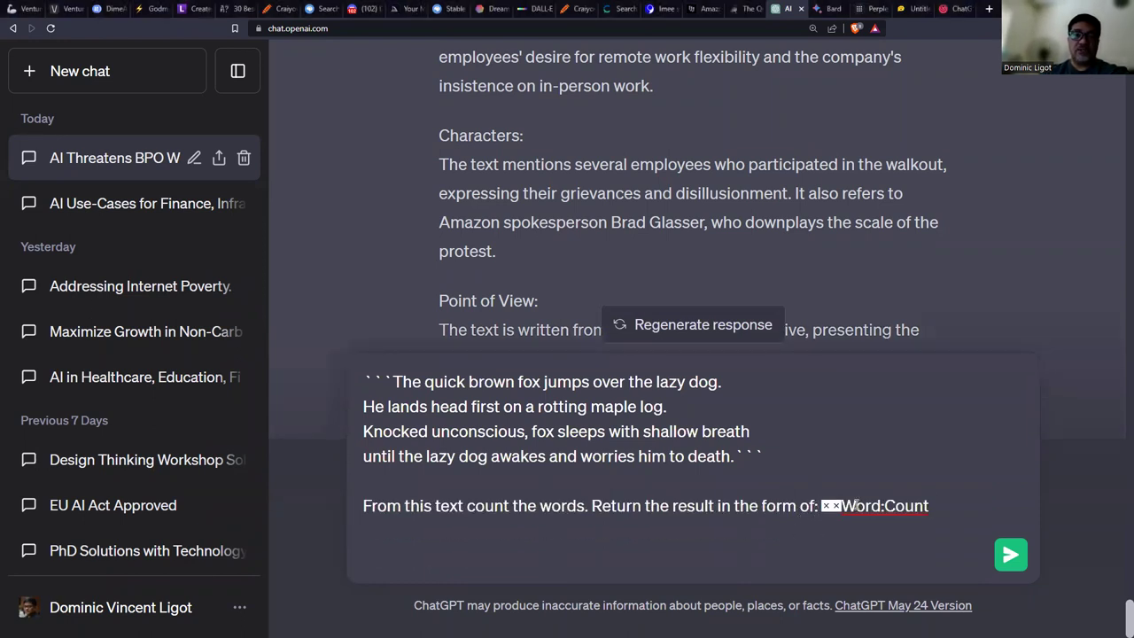
key(shift+Return)
key(shift+Return)
key(Delete)
key(Delete)
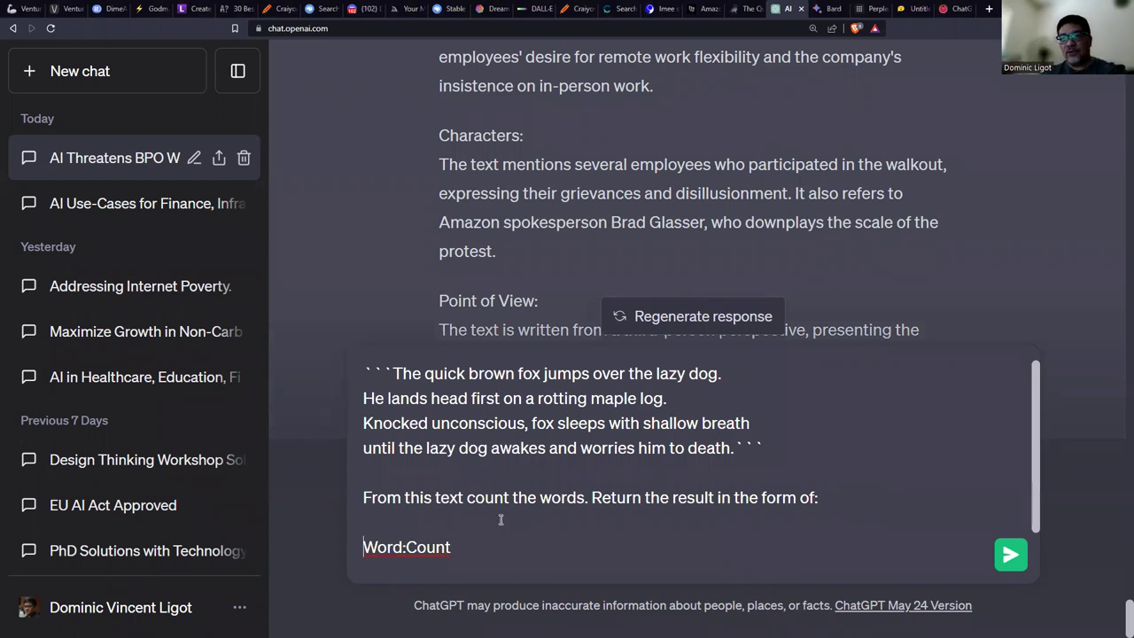
Send the word-count prompt and review the per-word tally, from 'the: 2' to 'death: 1'.
click(1011, 556)
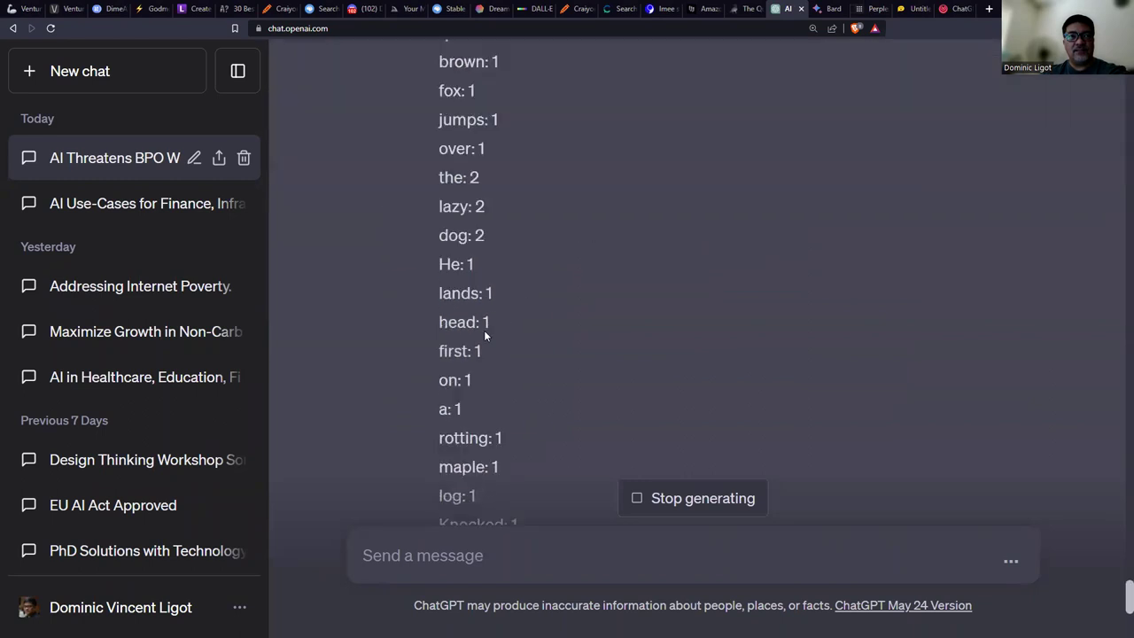
scroll(505, 312, up, 4)
scroll(505, 312, up, 1)
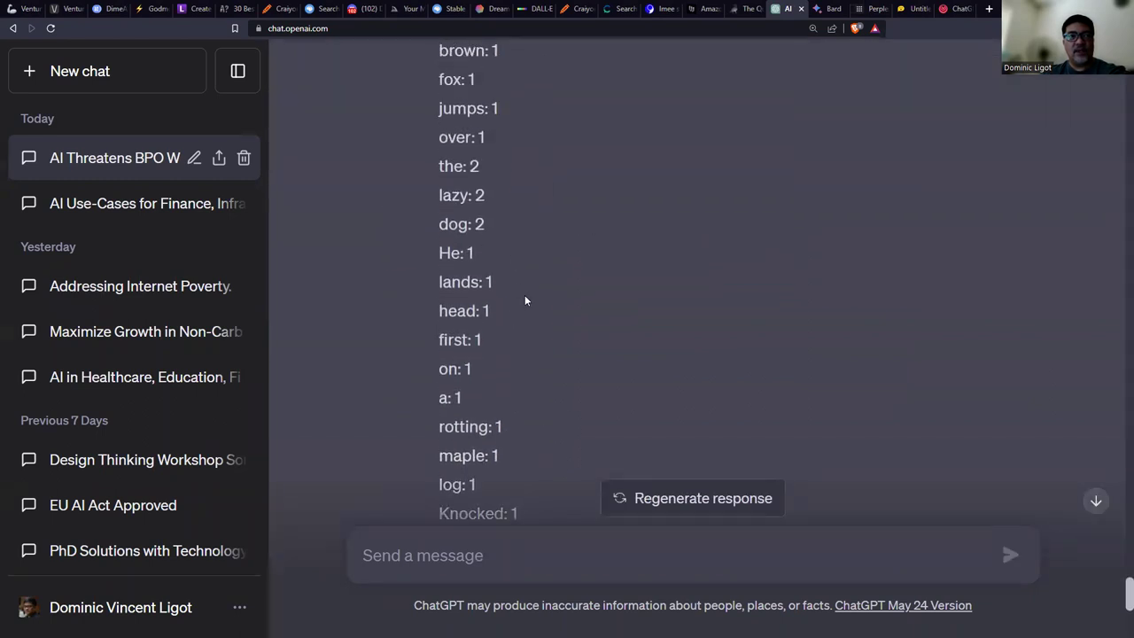
scroll(545, 382, down, 3)
scroll(547, 388, down, 1)
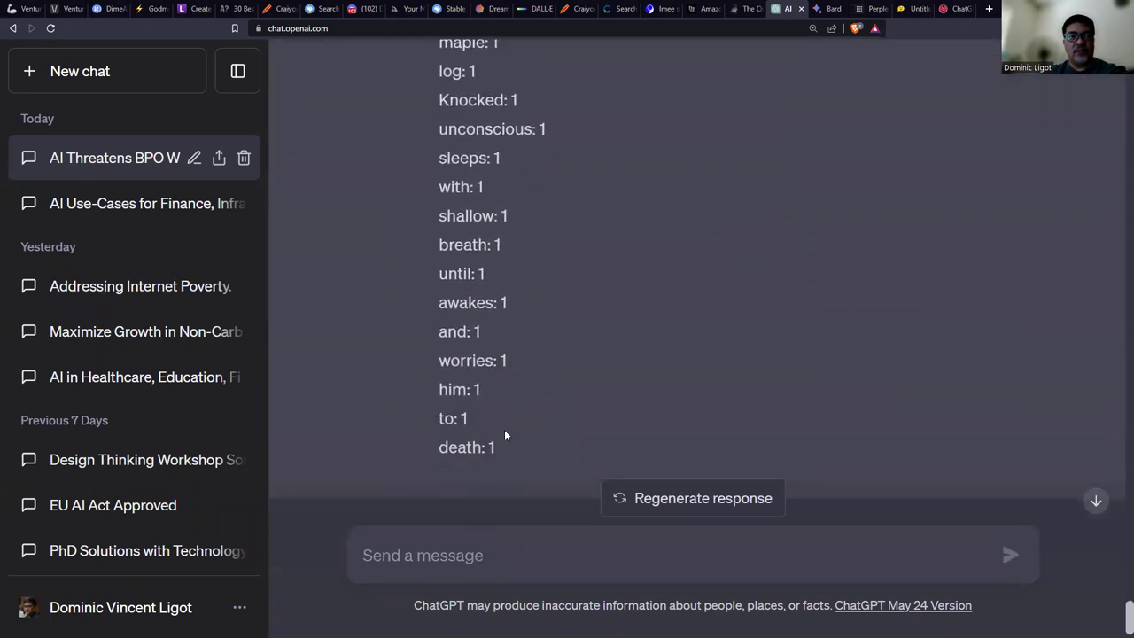
scroll(491, 447, up, 3)
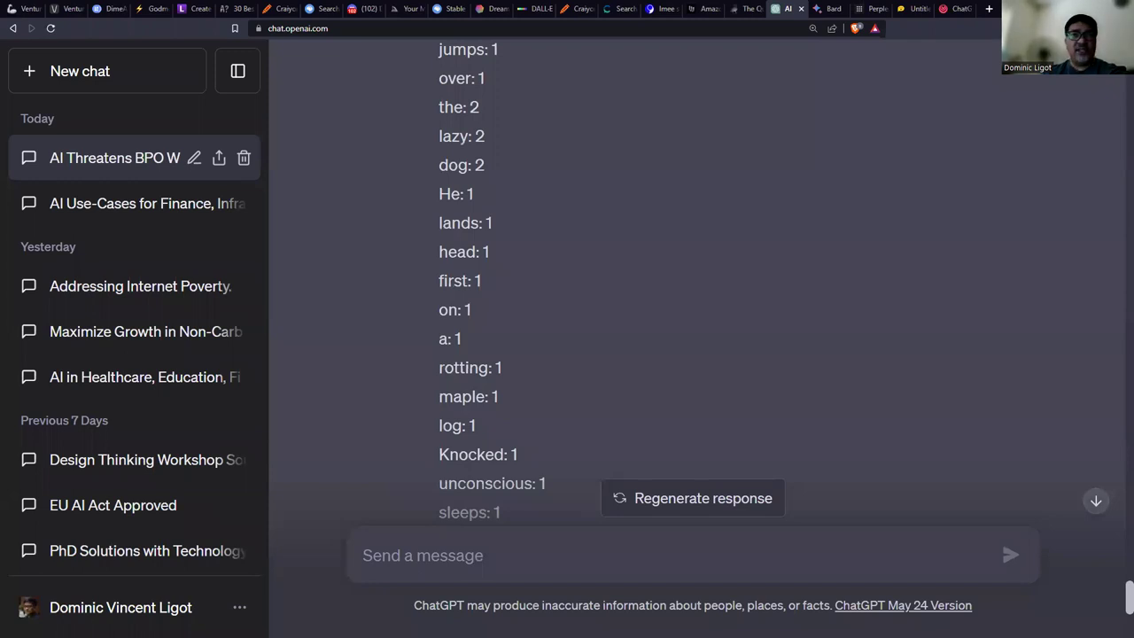
Ask HuggingChat to 'continue generating information' for its article summary.
click(906, 9)
text(conti)
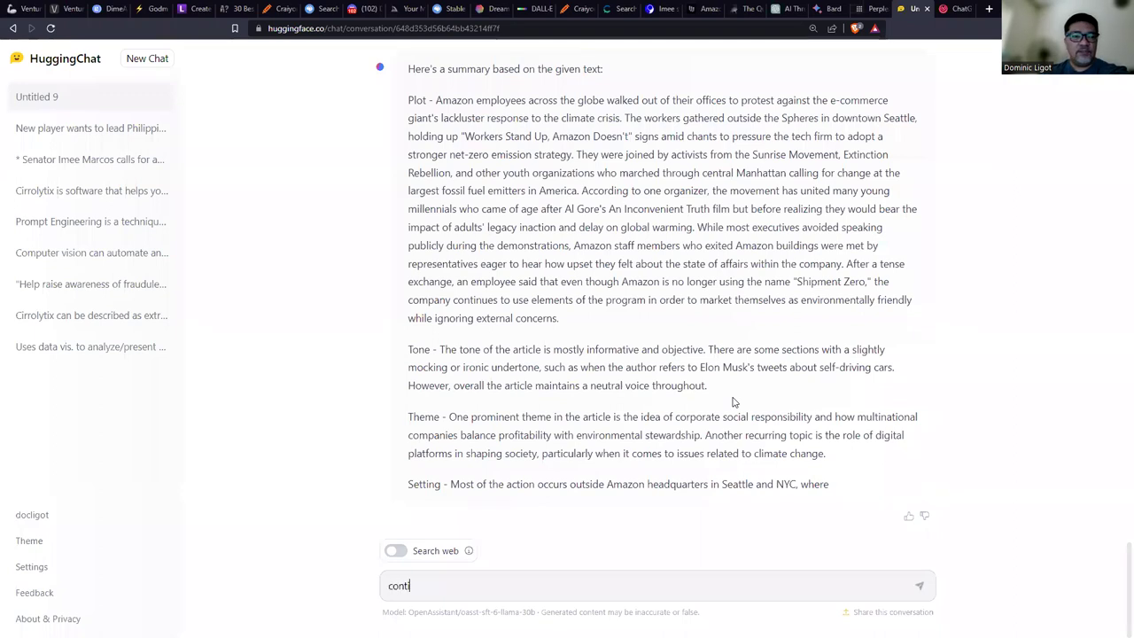
text(nue generating information)
key(Return)
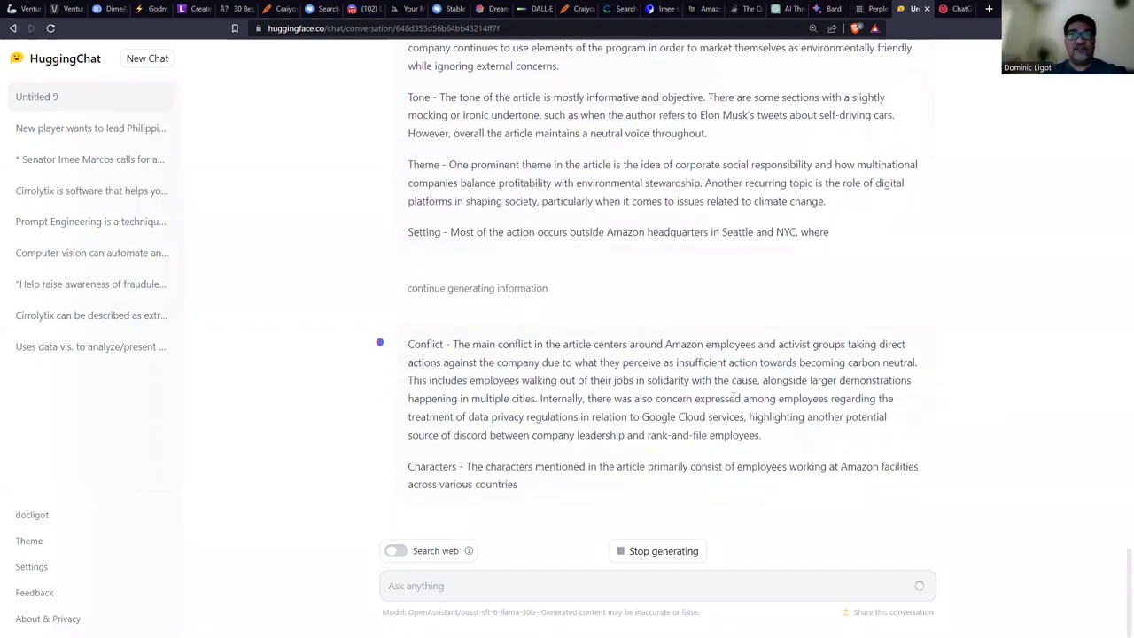
Ask ChatGPT 'can you do this again, but output the results as a table'.
click(786, 9)
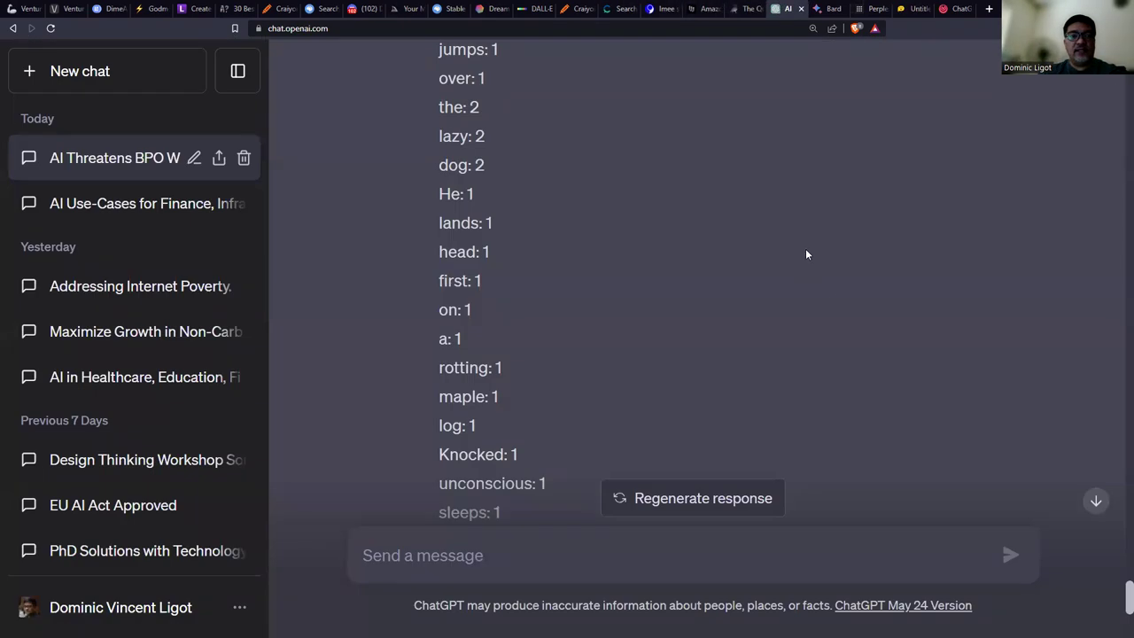
scroll(836, 307, down, 4)
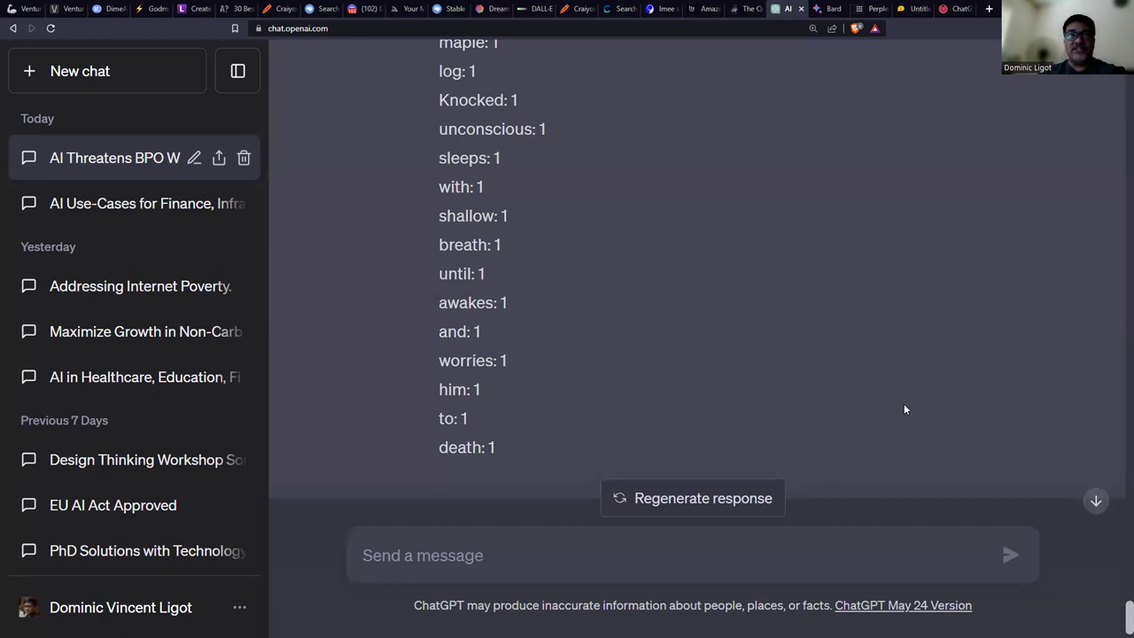
scroll(891, 394, up, 10)
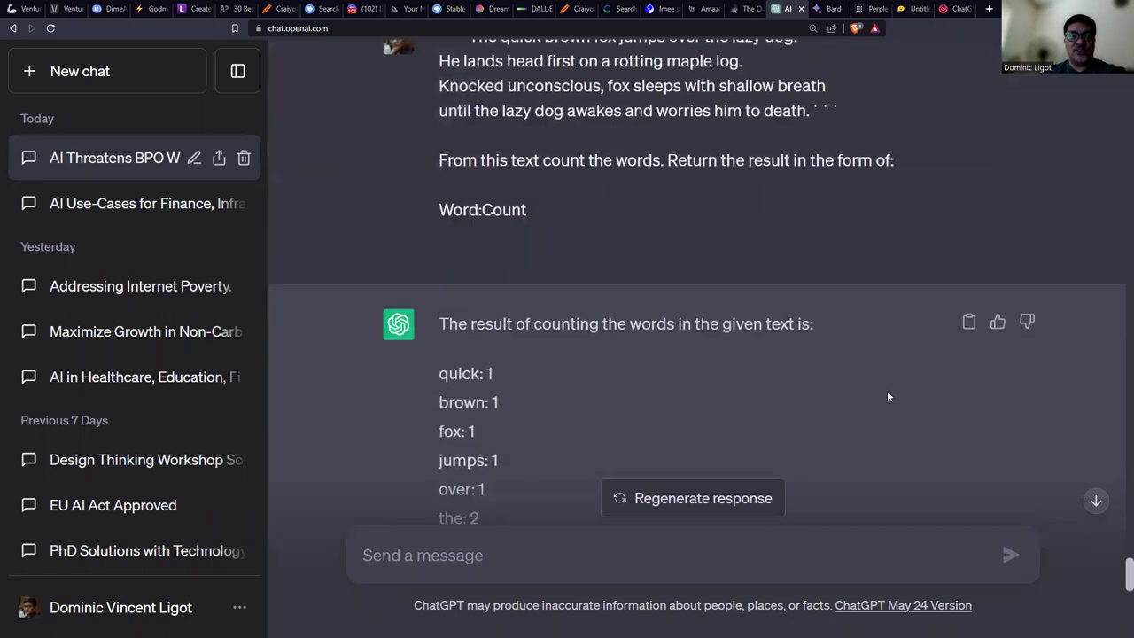
scroll(888, 394, down, 10)
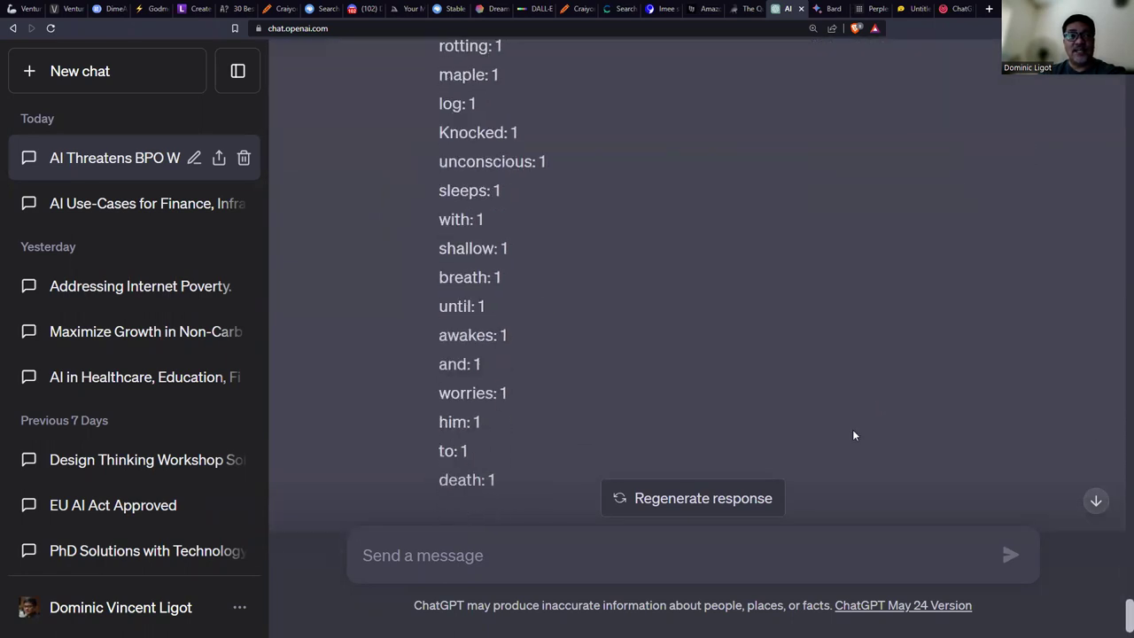
text(can y)
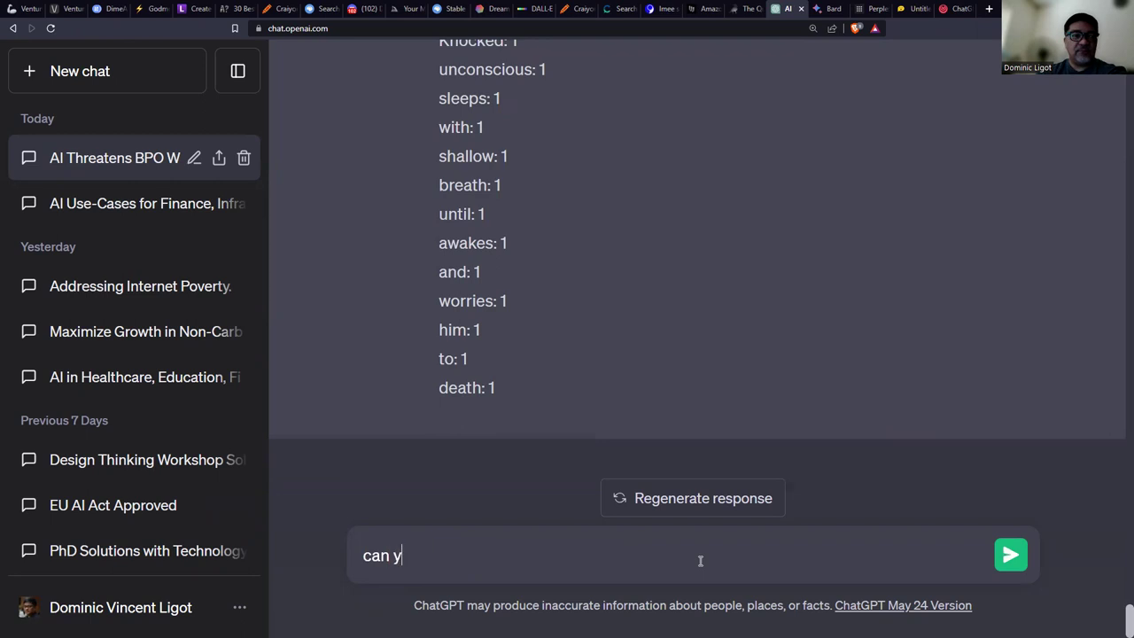
text(ou do this again, but)
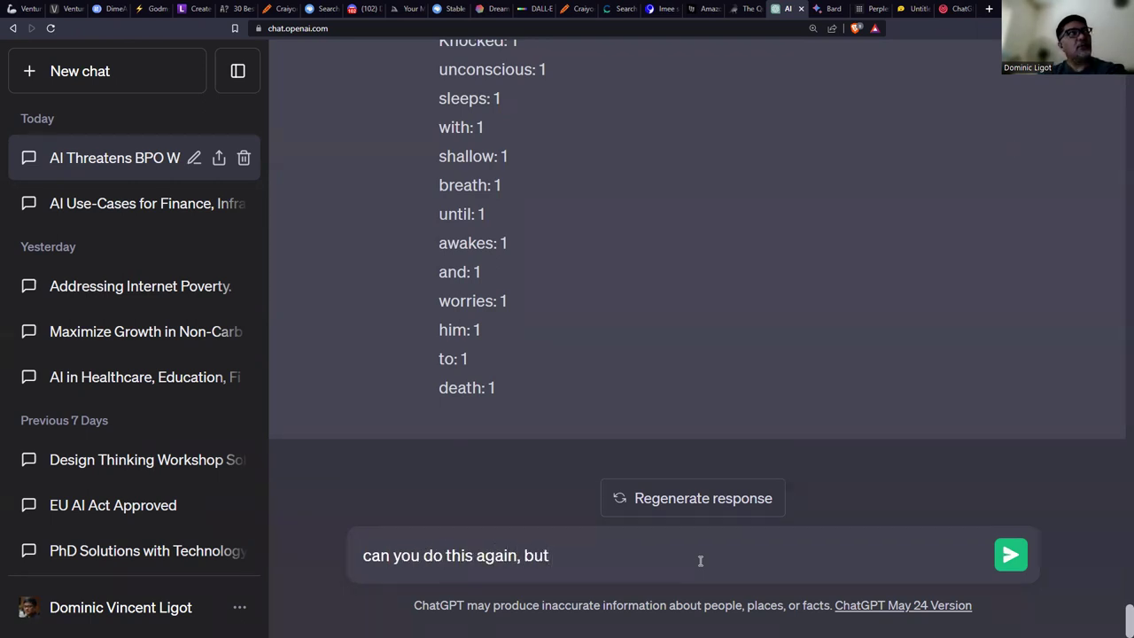
text( outp)
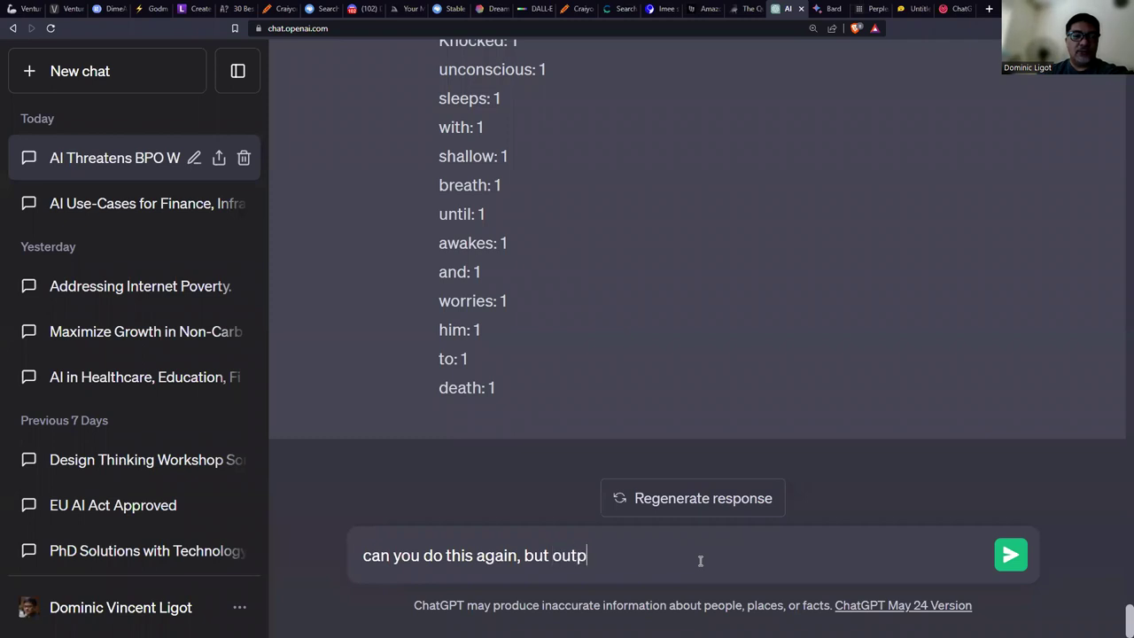
text(ut the results as a table)
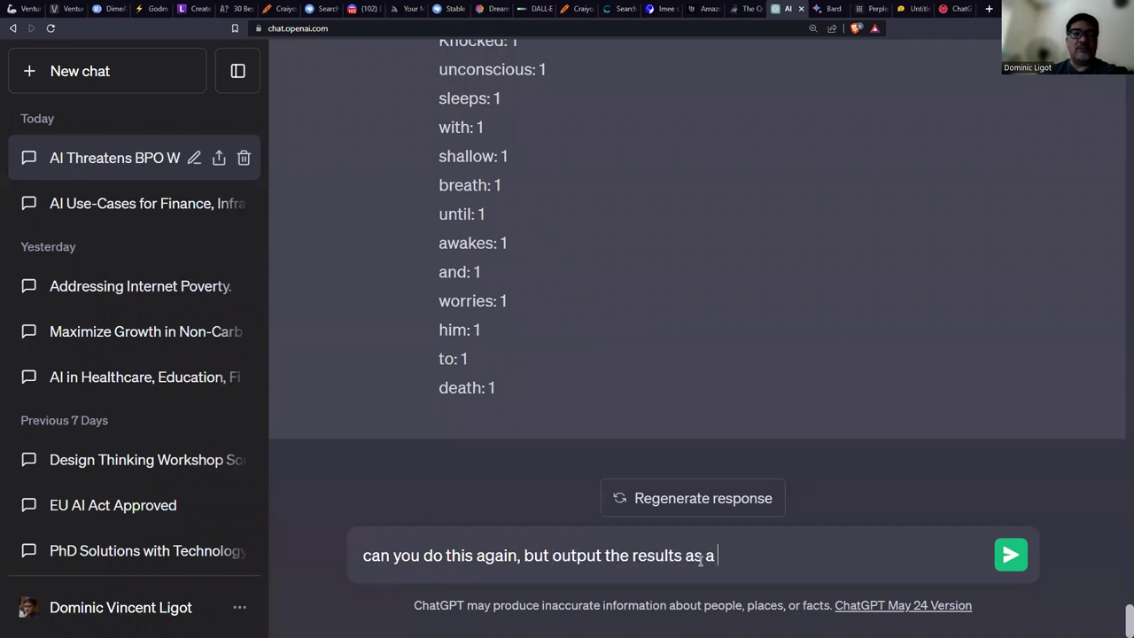
key(Return)
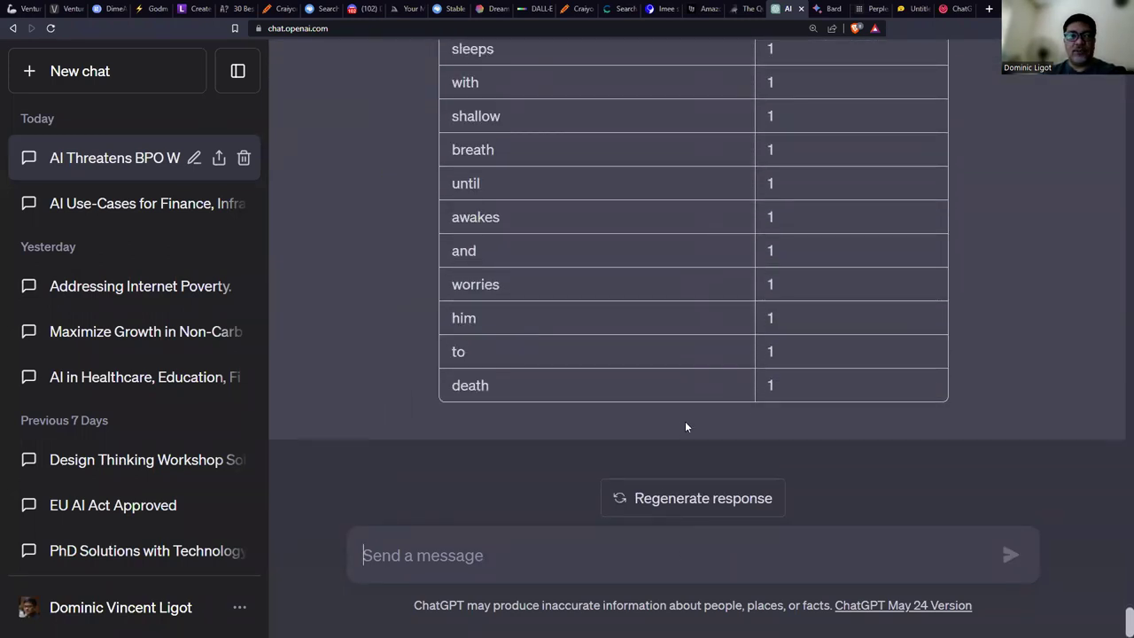
scroll(646, 333, up, 8)
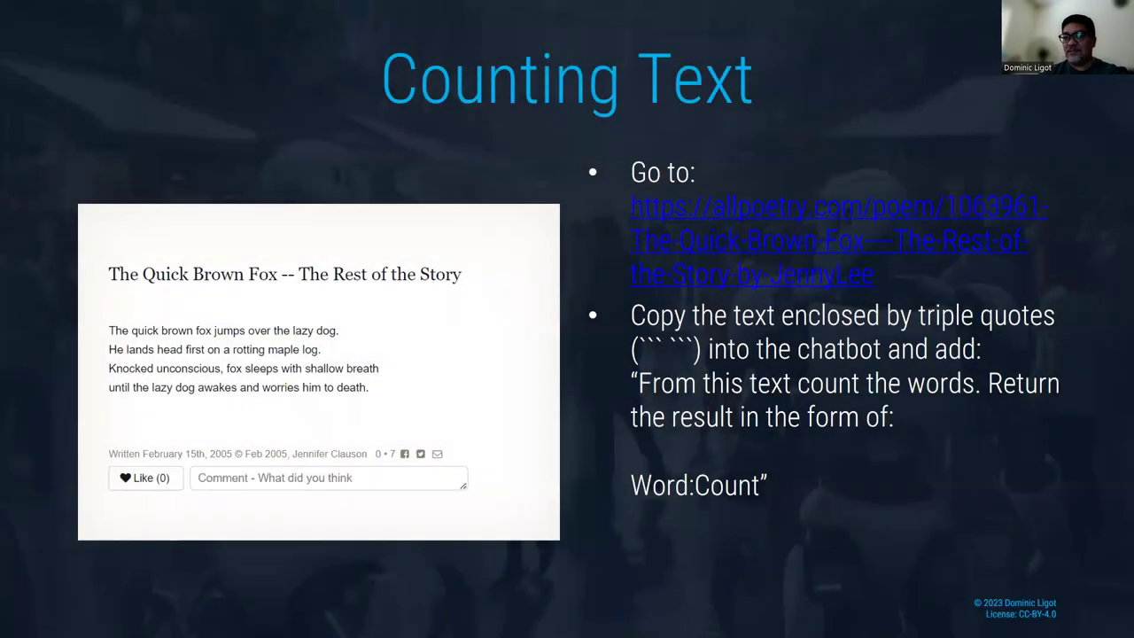
Advance the deck to the Creating Code slide, then go back to ChatGPT's word-count table.
key(Right)
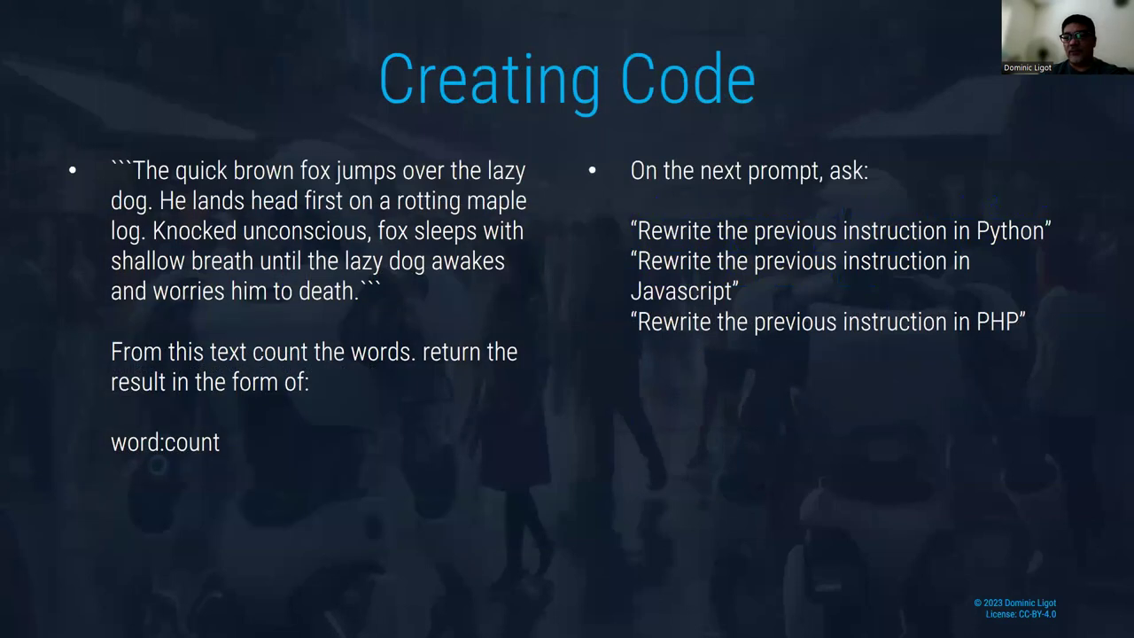
key(alt+Tab)
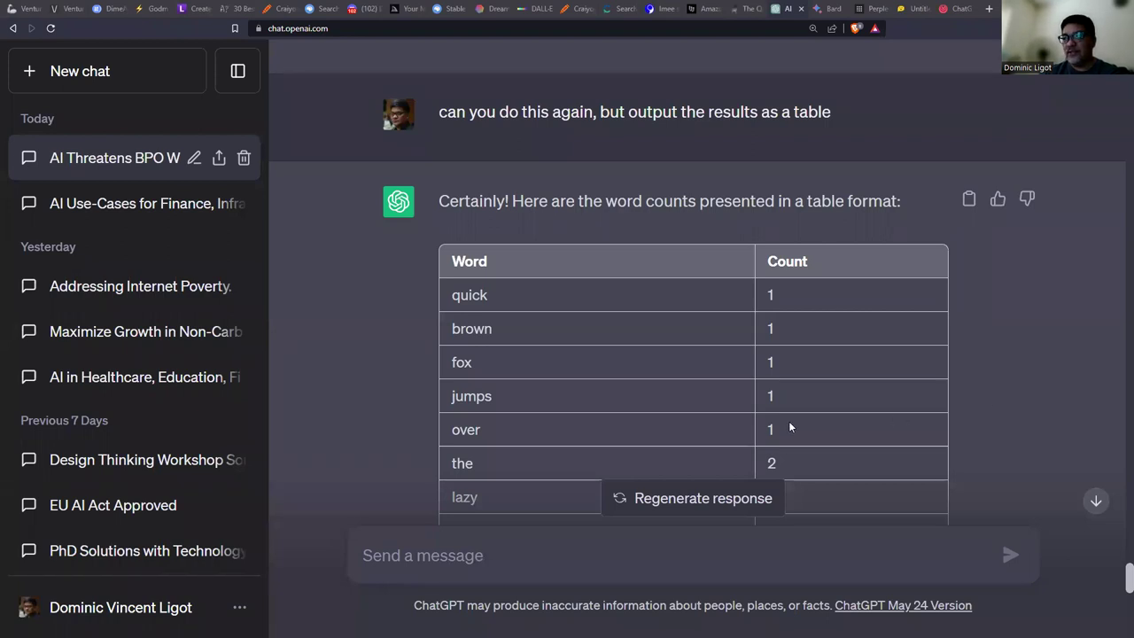
Send 'Rewrite the previous instruction in Python' and view the Counter/tabulate code at 125% zoom.
click(485, 545)
text(Rewrite the previous instruction in Python)
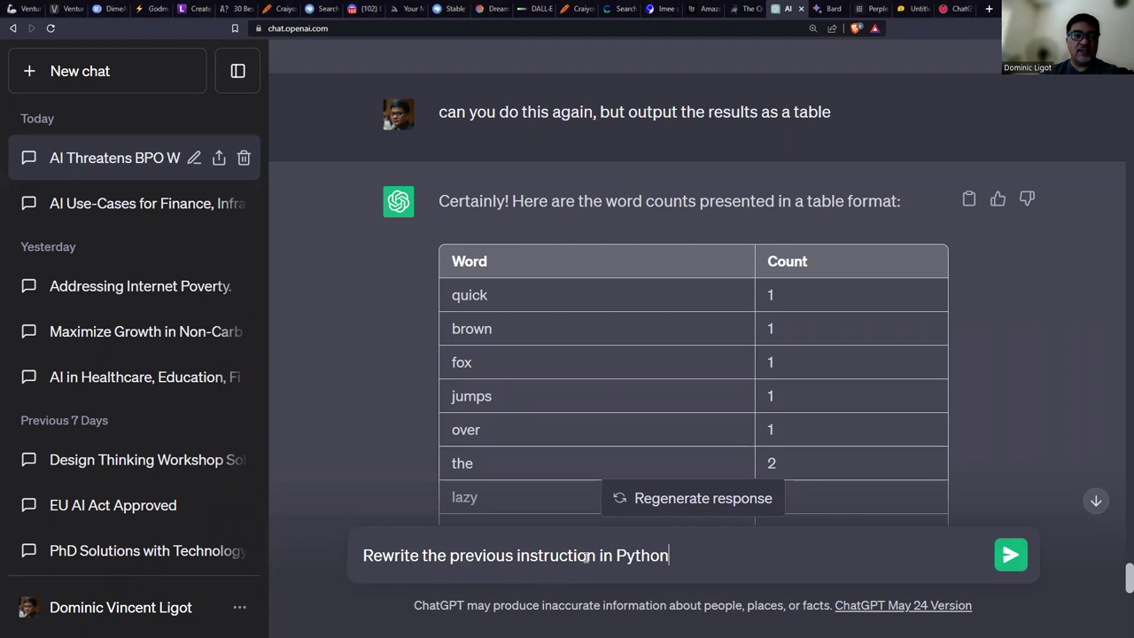
key(Return)
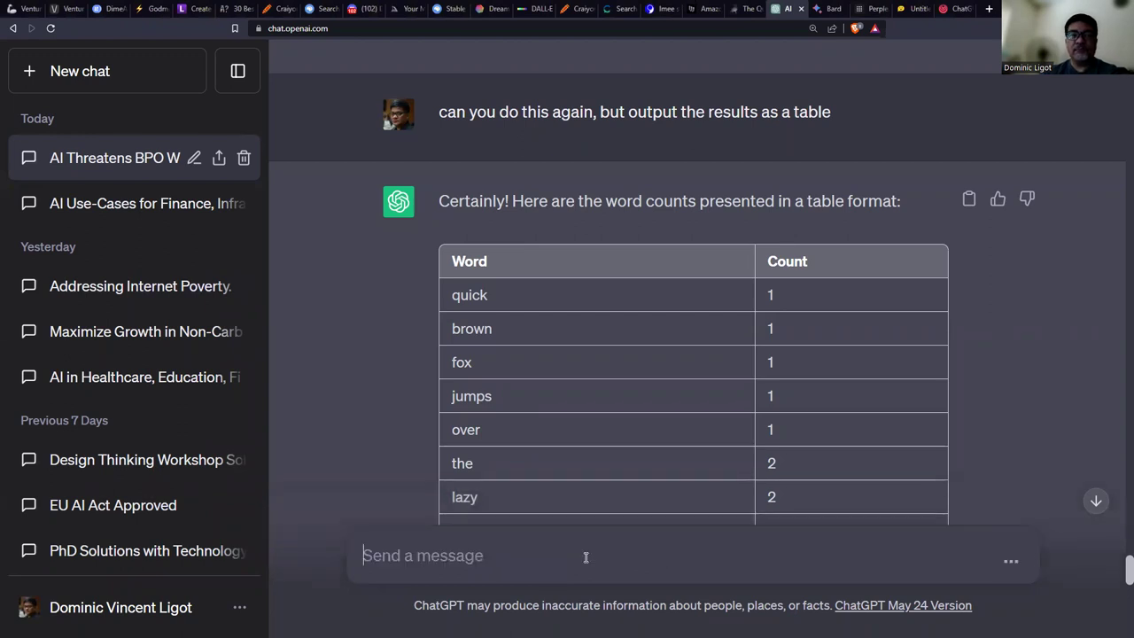
click(1093, 502)
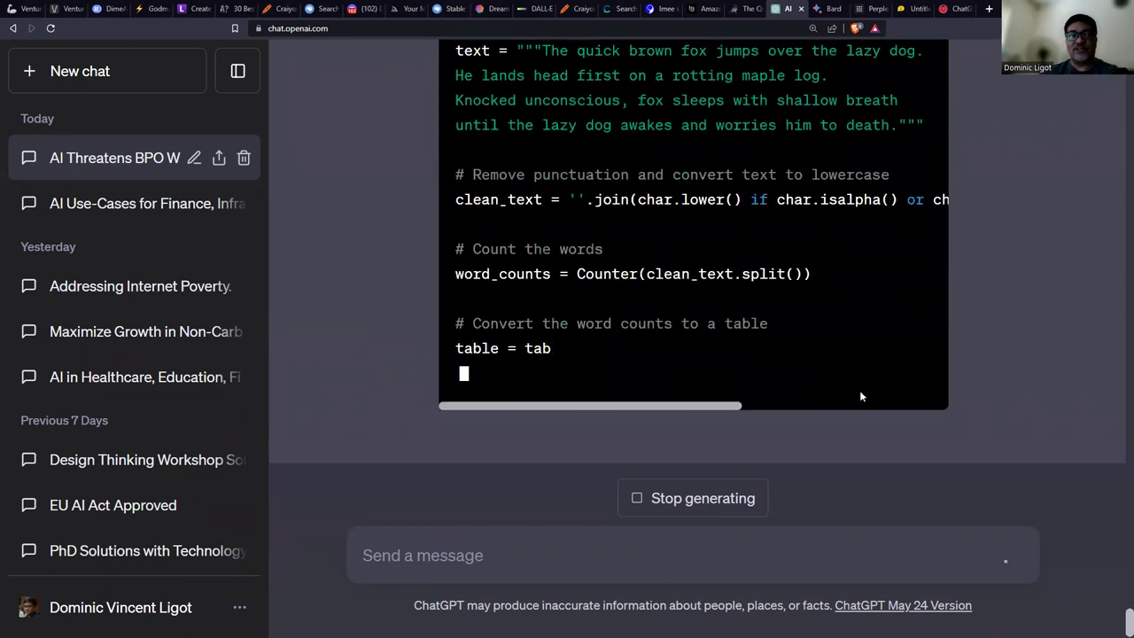
scroll(860, 389, up, 2)
key(ctrl+minus)
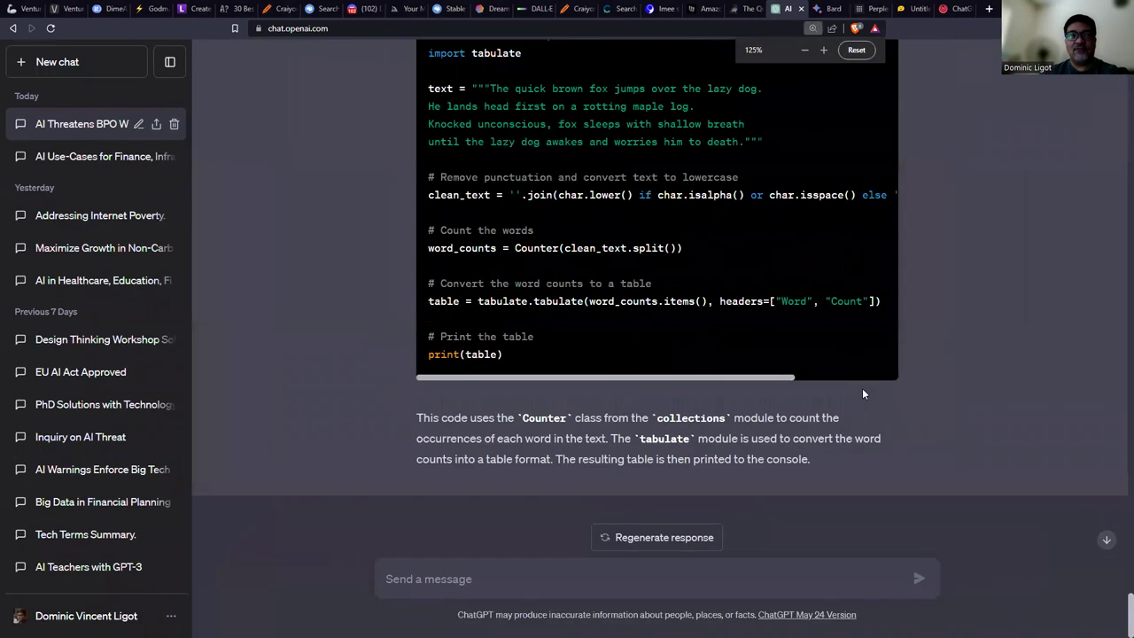
scroll(864, 393, up, 3)
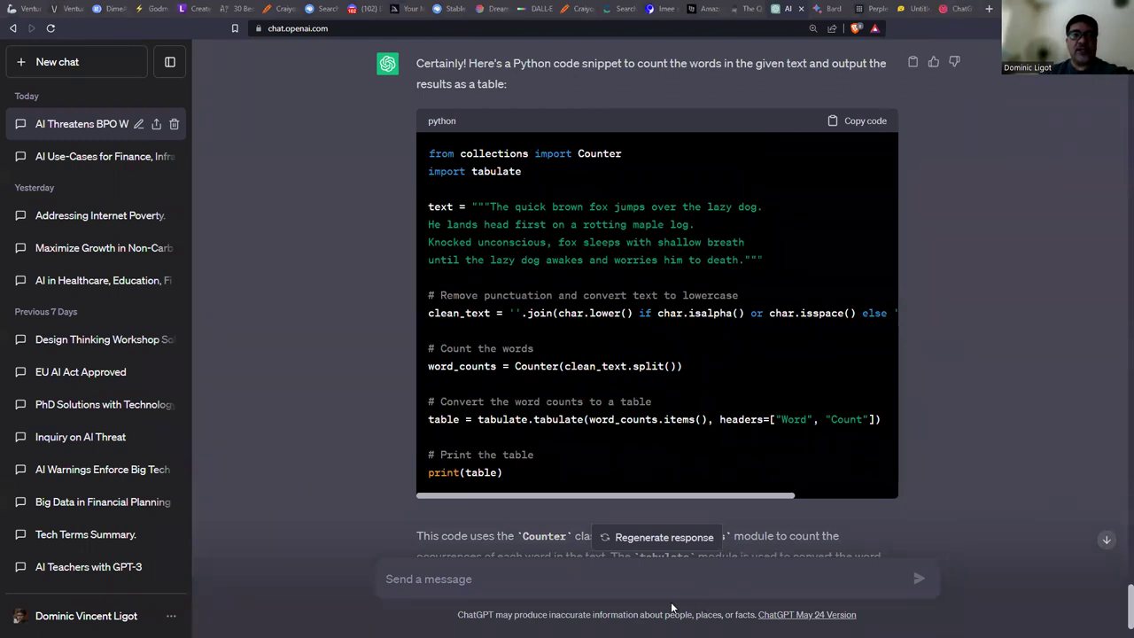
Send 'Rewrite the previous instruction in Javascript' and enlarge the page zoom to 140%.
click(665, 576)
text(Rewrite the previous instruction in Javascript)
key(Return)
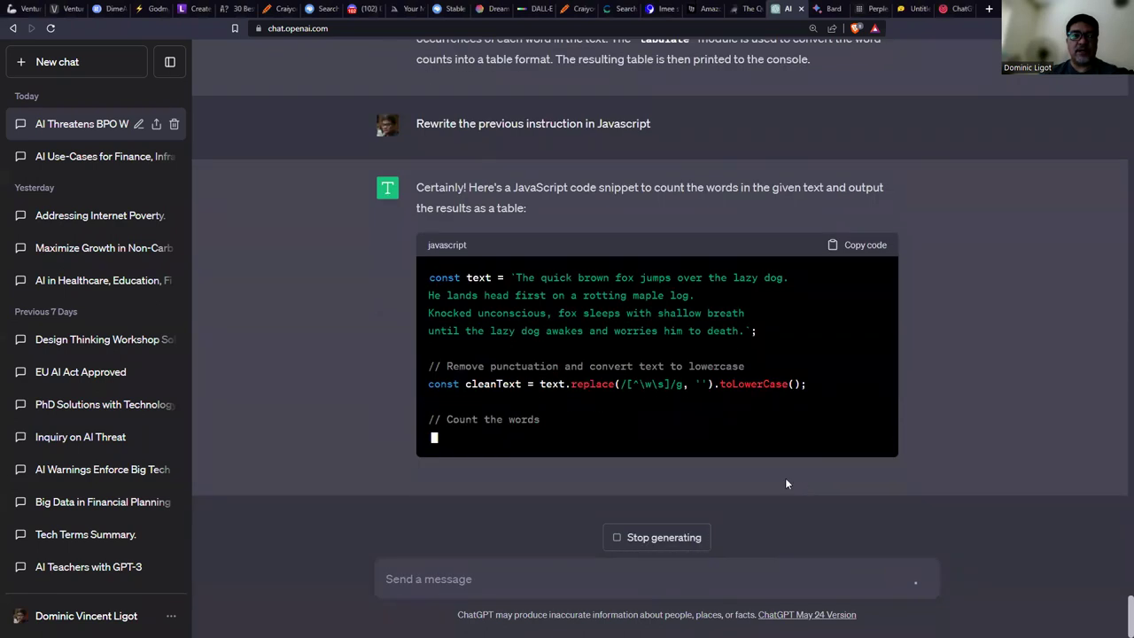
key(ctrl+plus)
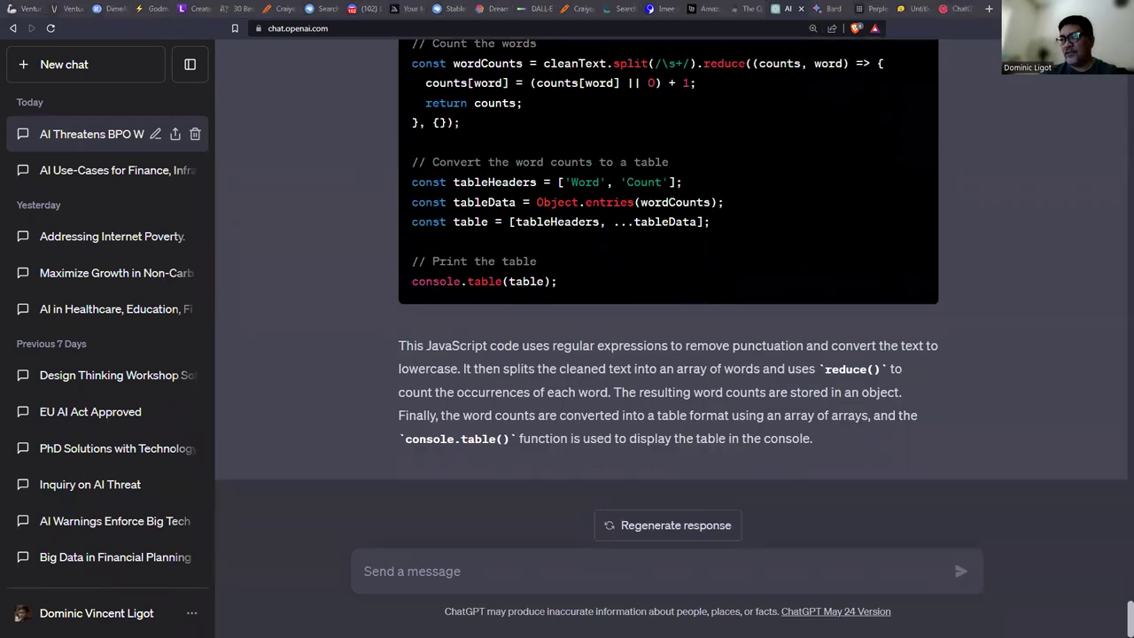
Send the same rewrite request for PHP, getting a version with a custom tabulate() function.
click(647, 567)
text(Rewrite the previous instruction in PHP)
key(Return)
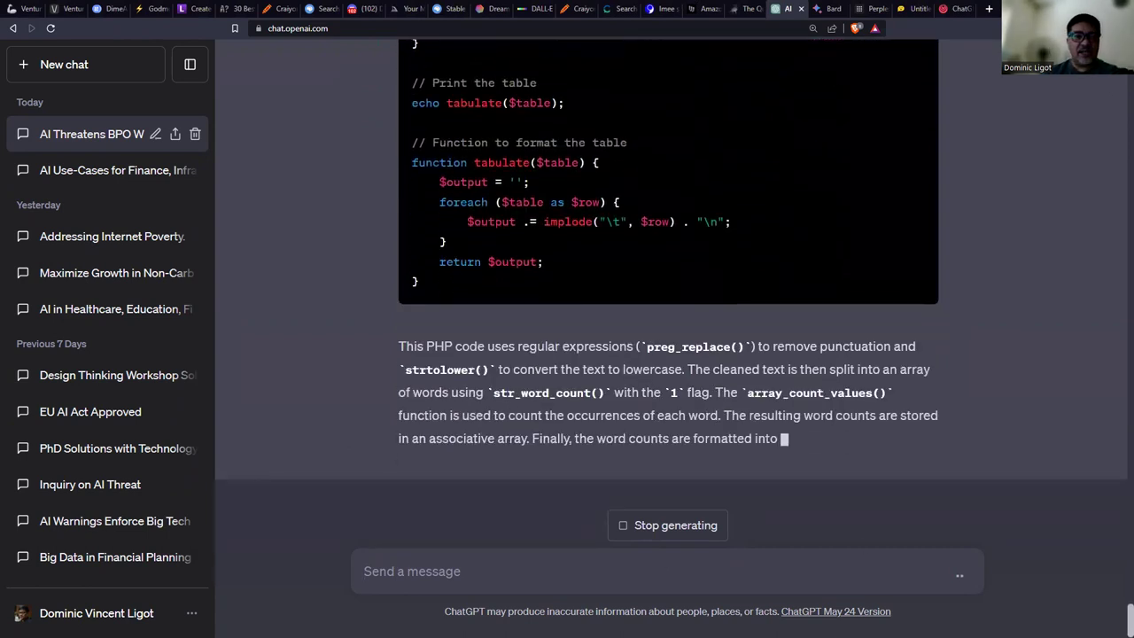
click(536, 570)
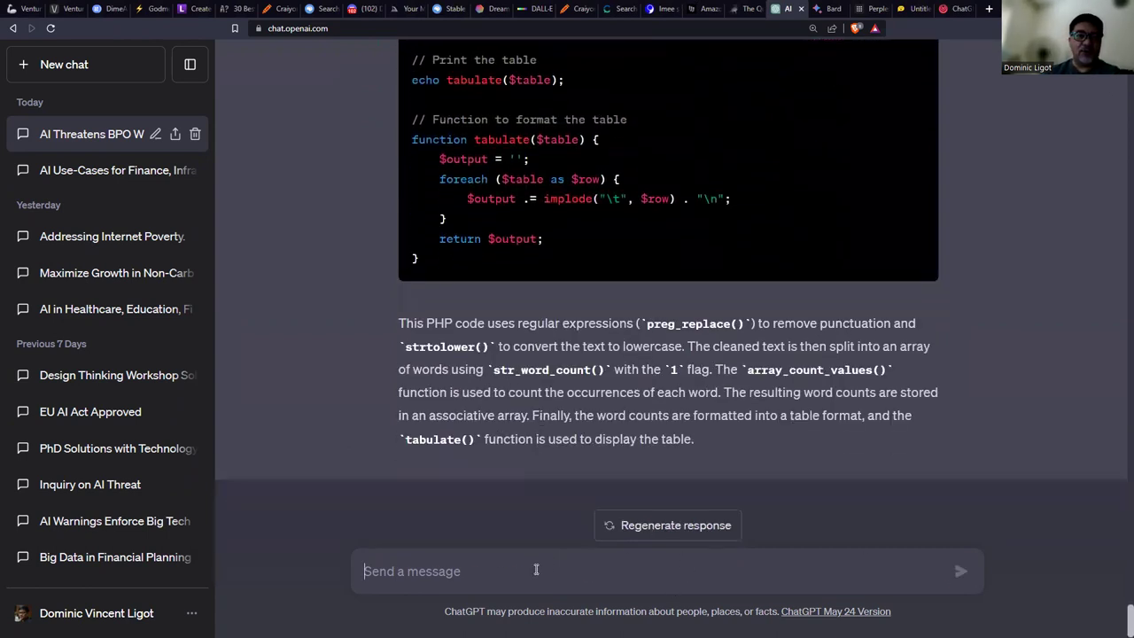
Change the pasted prompt's 'PHP' to 'Fortran', send it, and scroll through the WordCount program.
text(Rewrite the previous instruction in PHP)
drag(567, 570, 611, 565)
text(Fort)
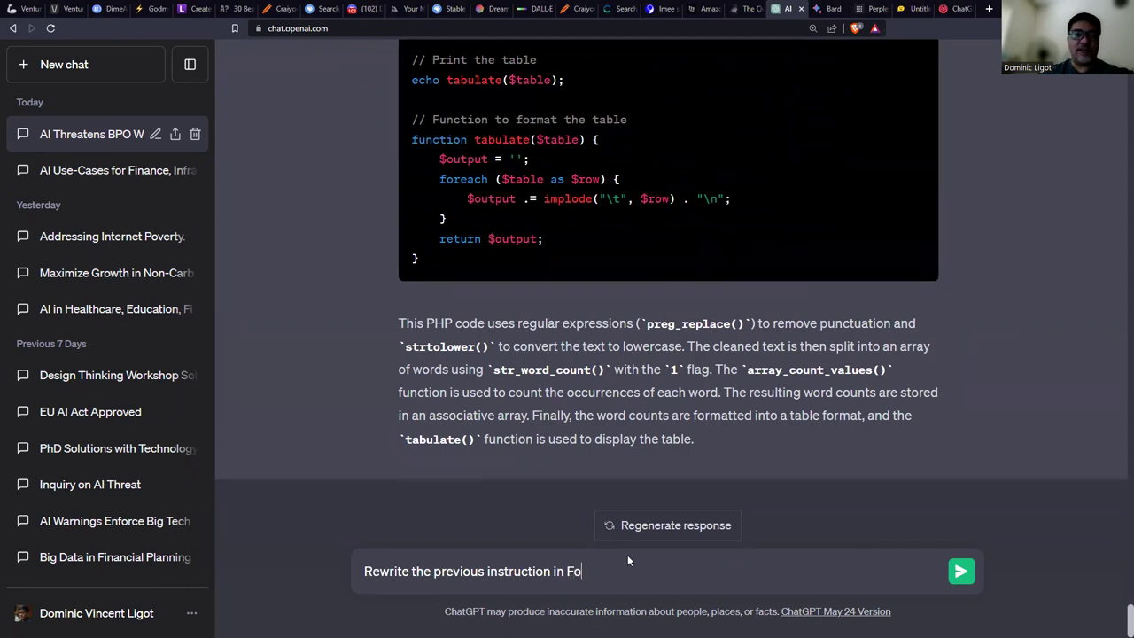
text(ran)
key(Return)
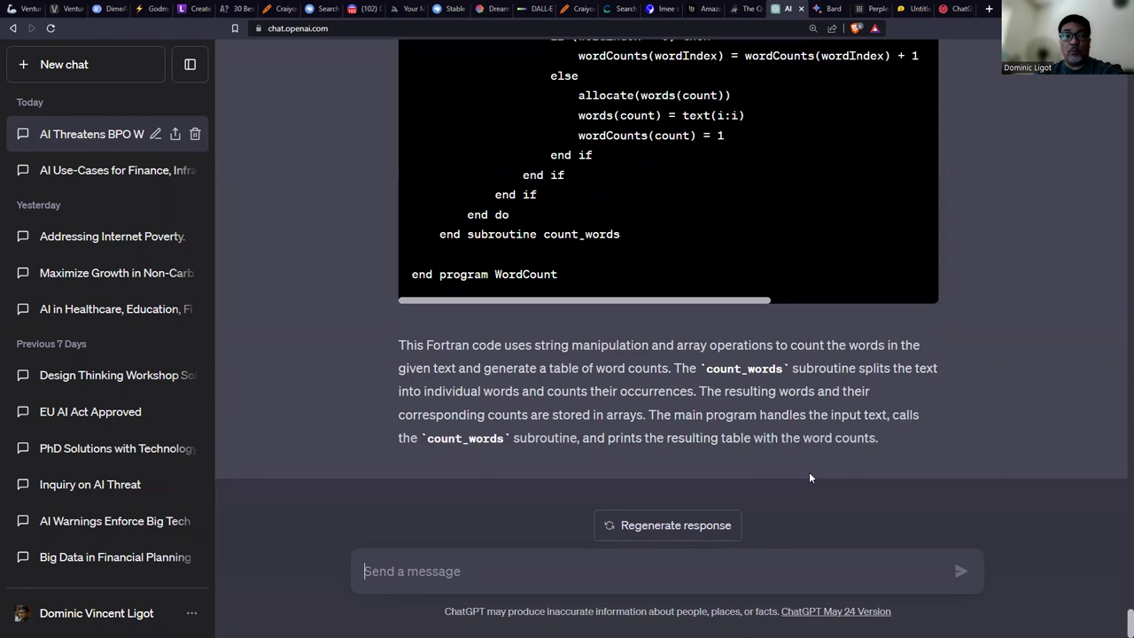
drag(1130, 622, 1117, 551)
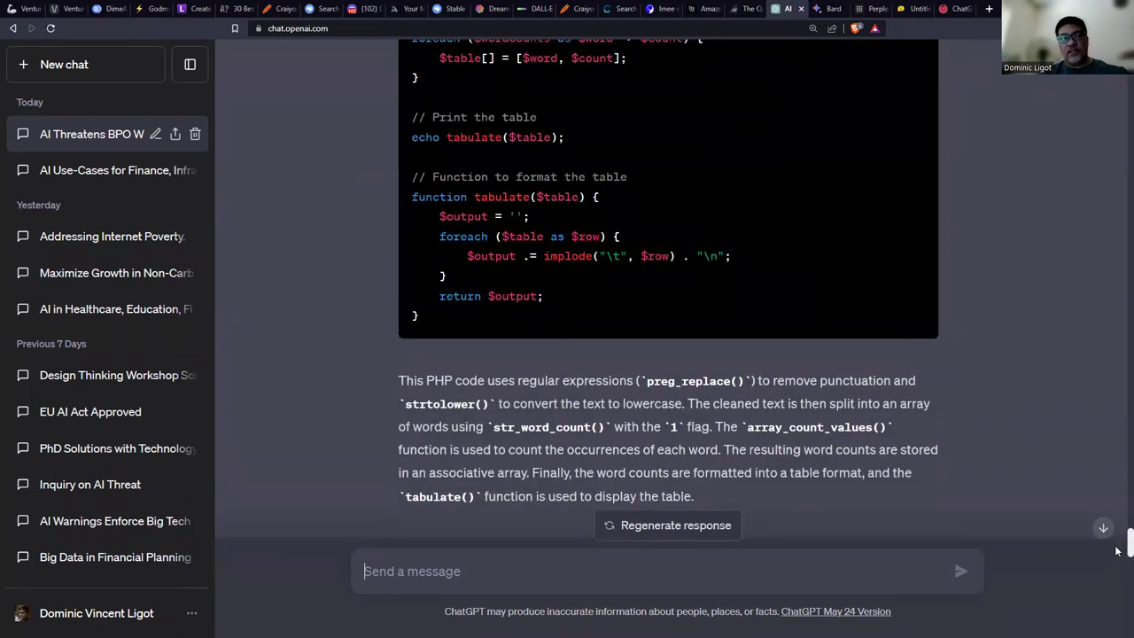
drag(1116, 551, 1119, 609)
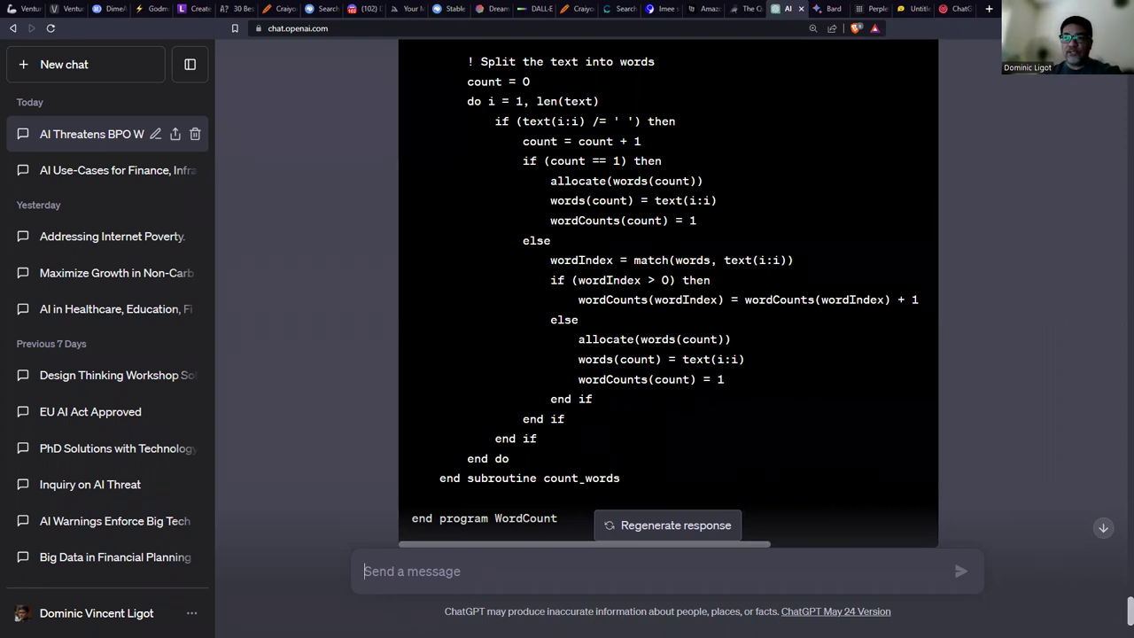
Step the slideshow forward to Summarizing Text and back, ending on the Creating Code slide.
key(alt+Tab)
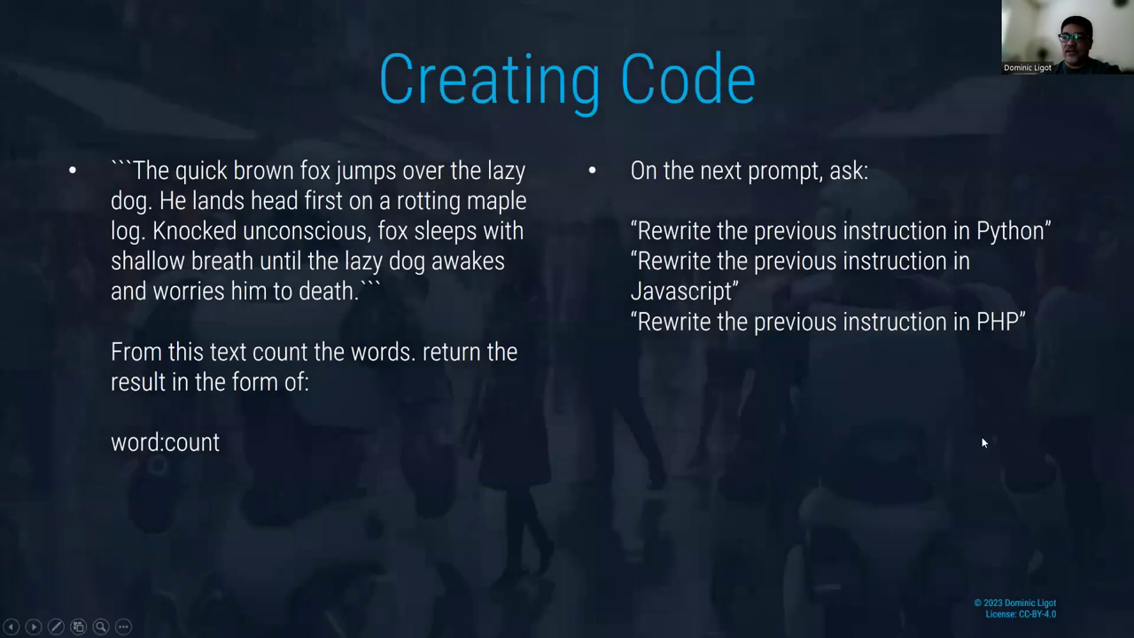
key(Right)
key(Right)
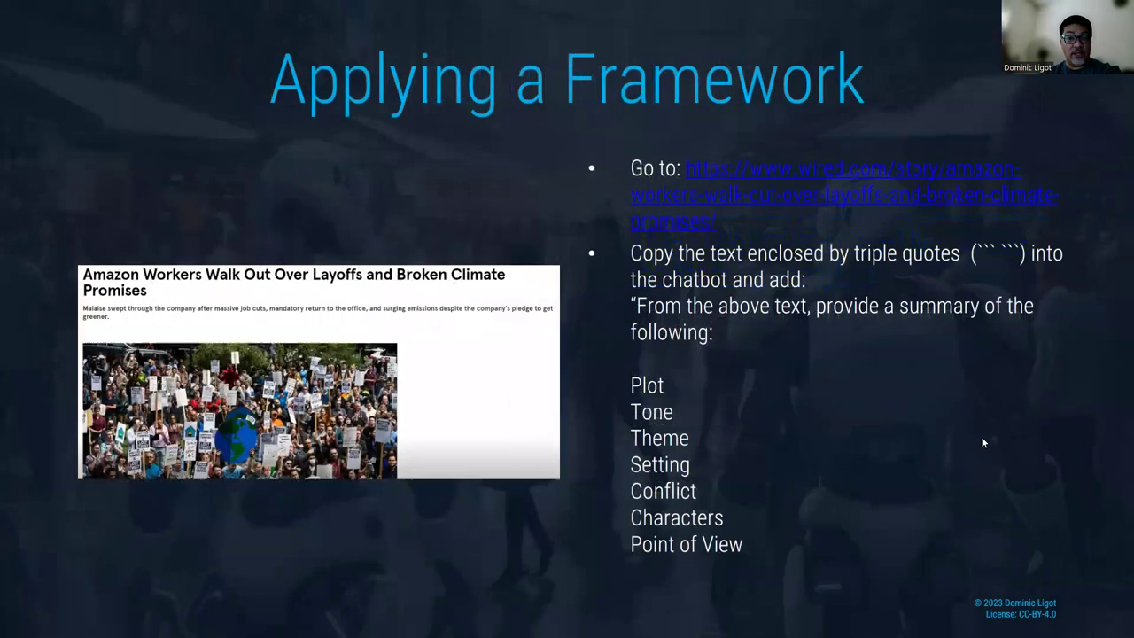
key(Right)
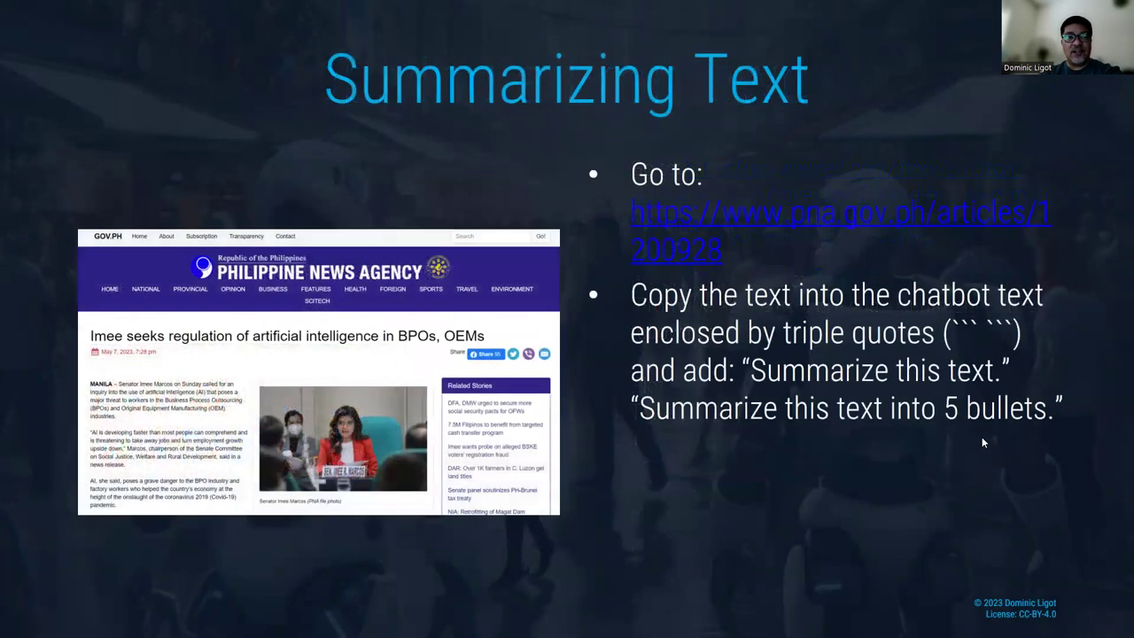
key(Left)
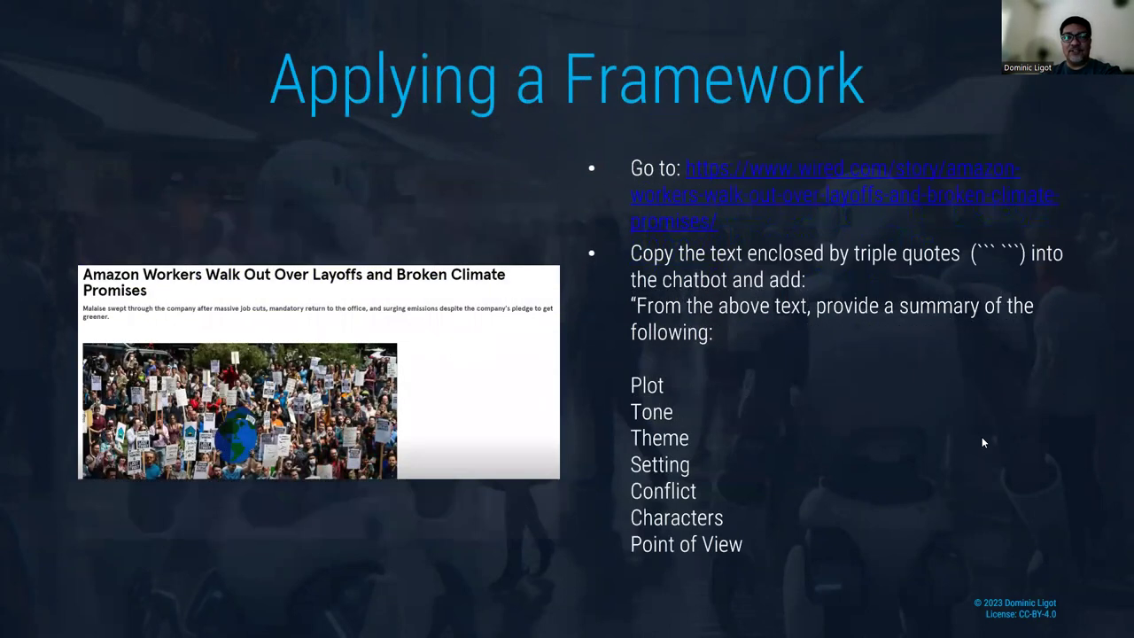
key(Left)
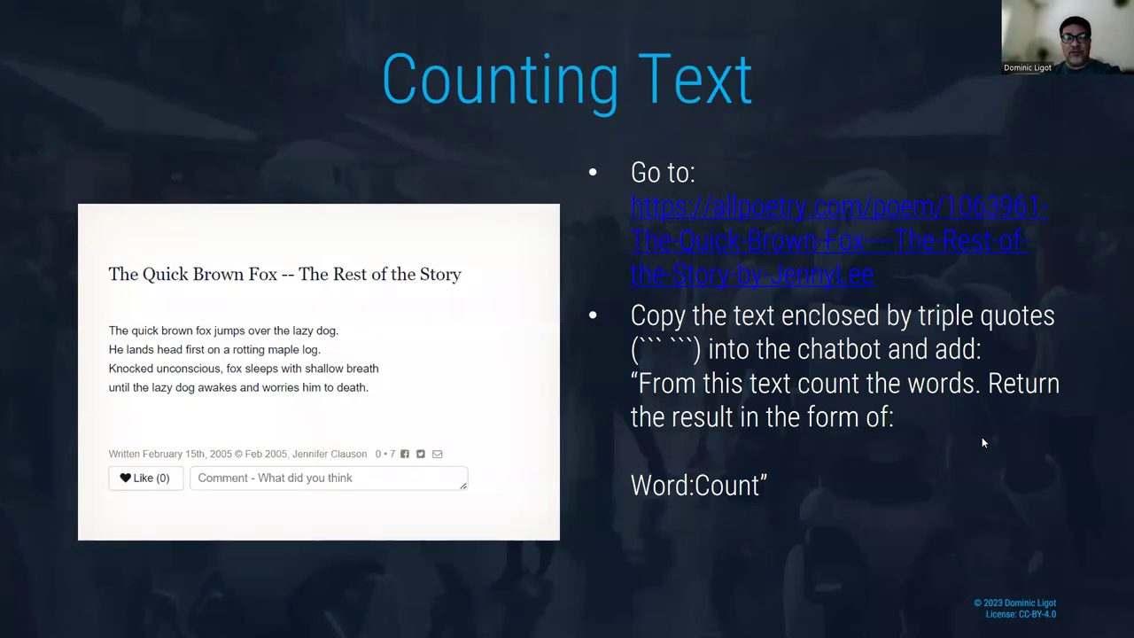
key(Right)
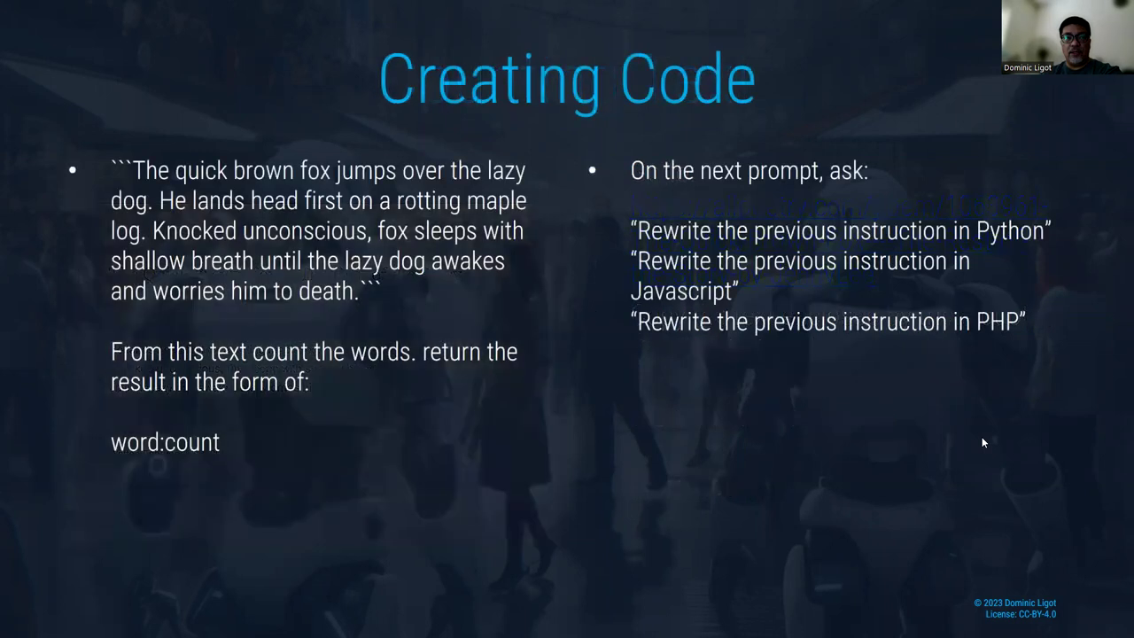
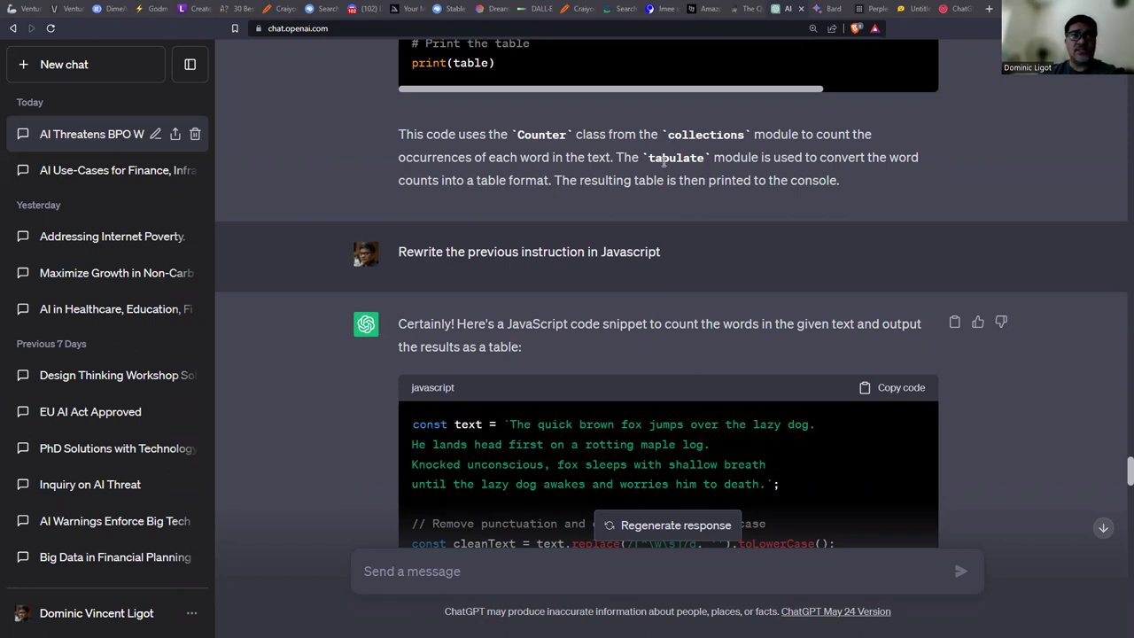
In newbies-147, submit the serene beach scene with a playful cat prompt via /imagine.
click(358, 11)
scroll(567, 362, down, 15)
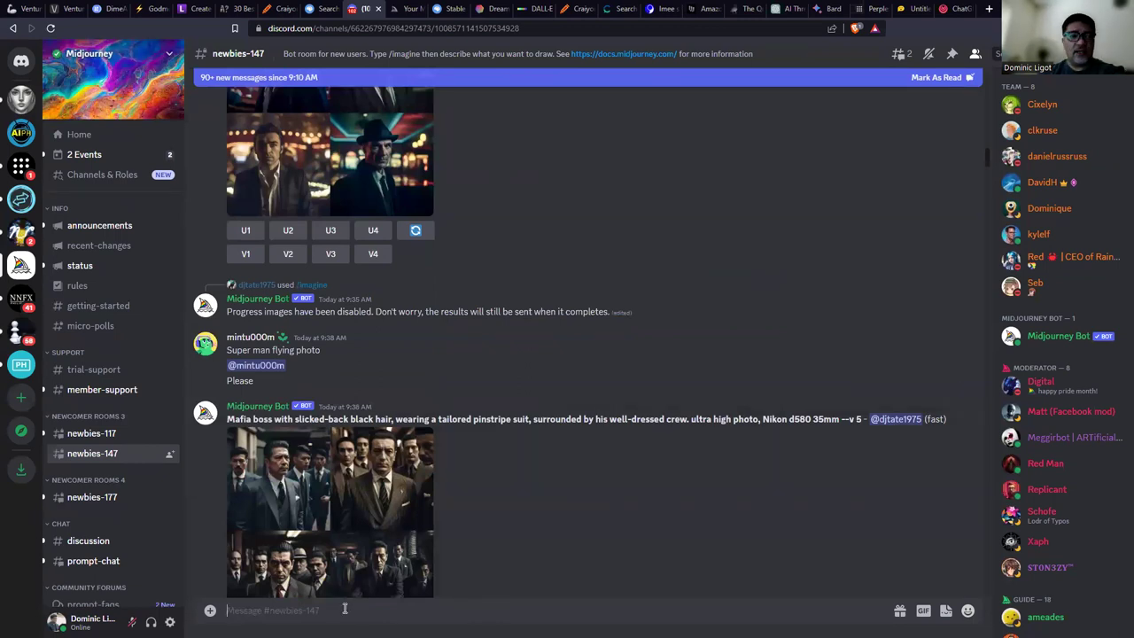
key(ctrl+plus)
key(ctrl+plus)
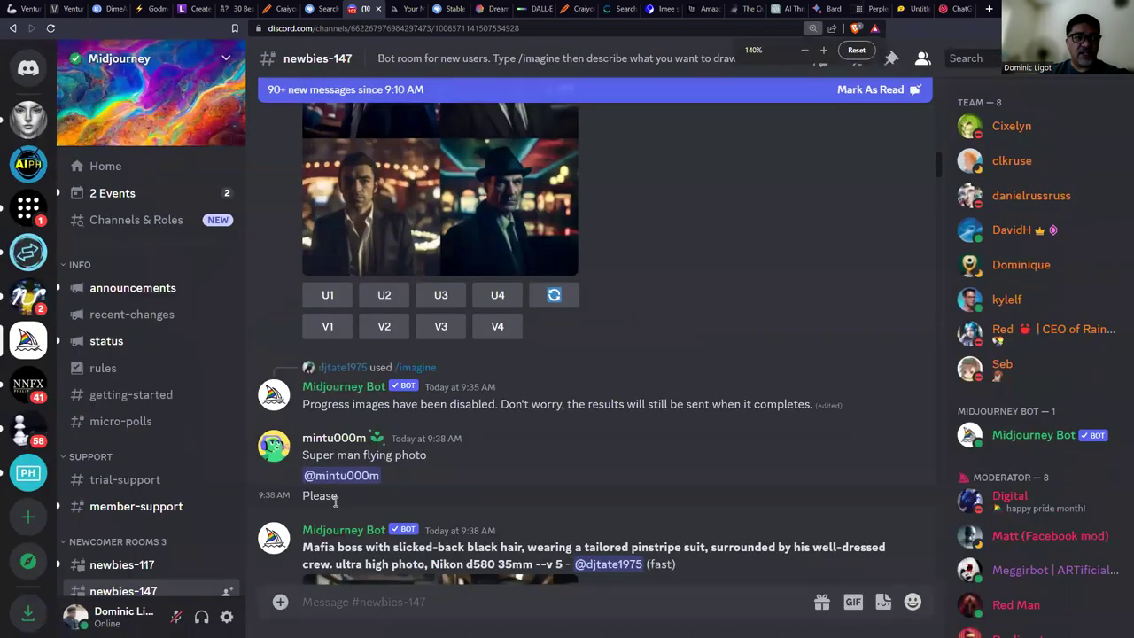
key(ctrl+plus)
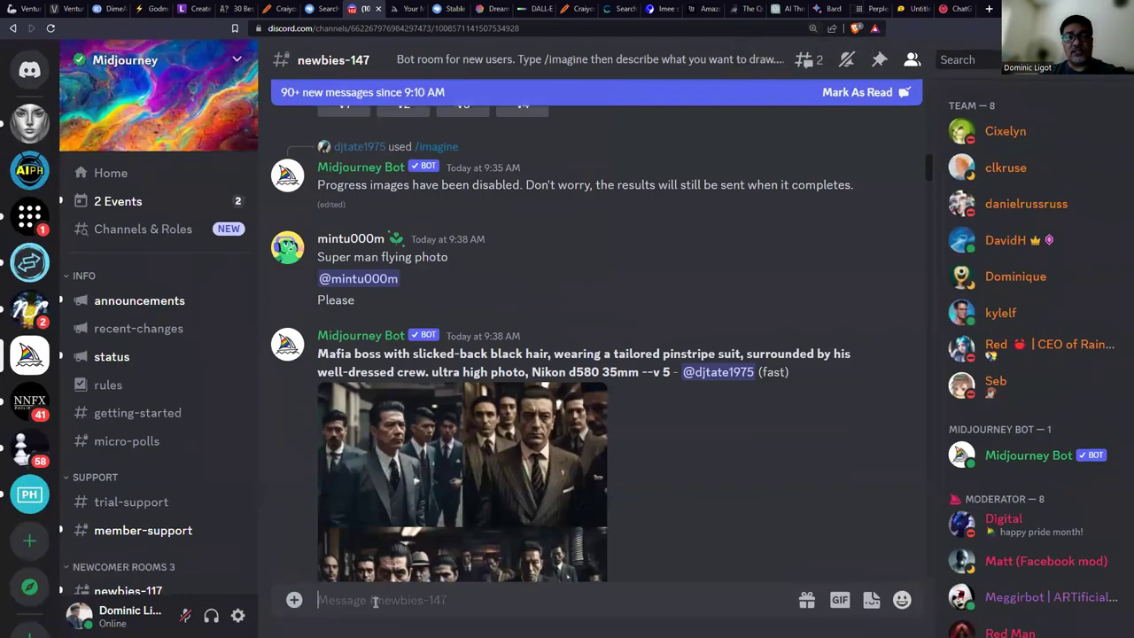
click(374, 601)
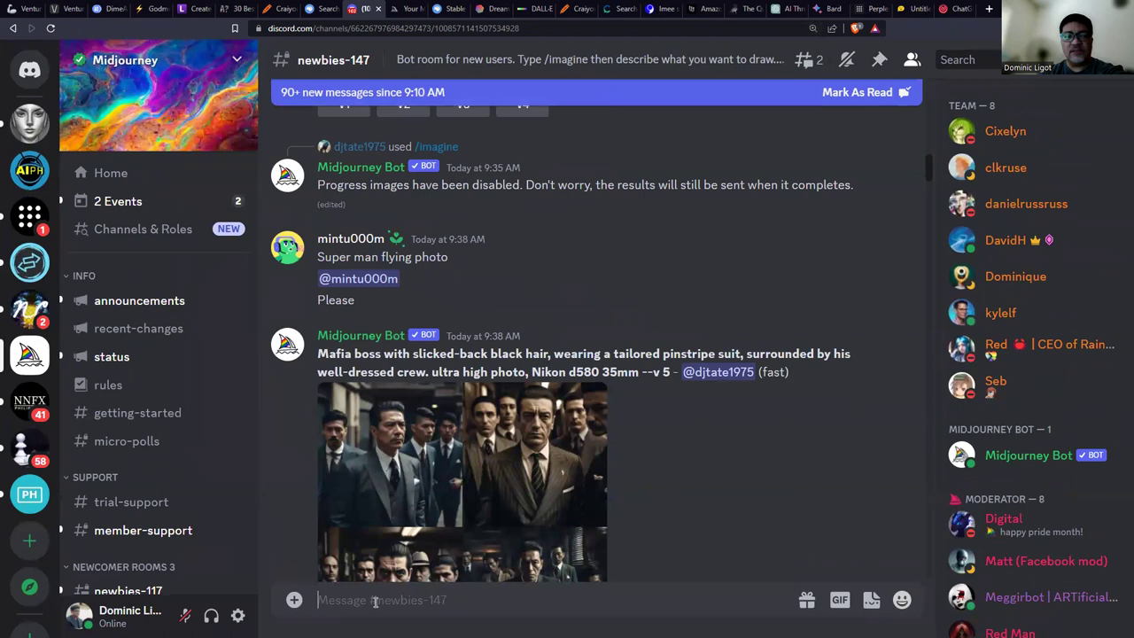
text(/)
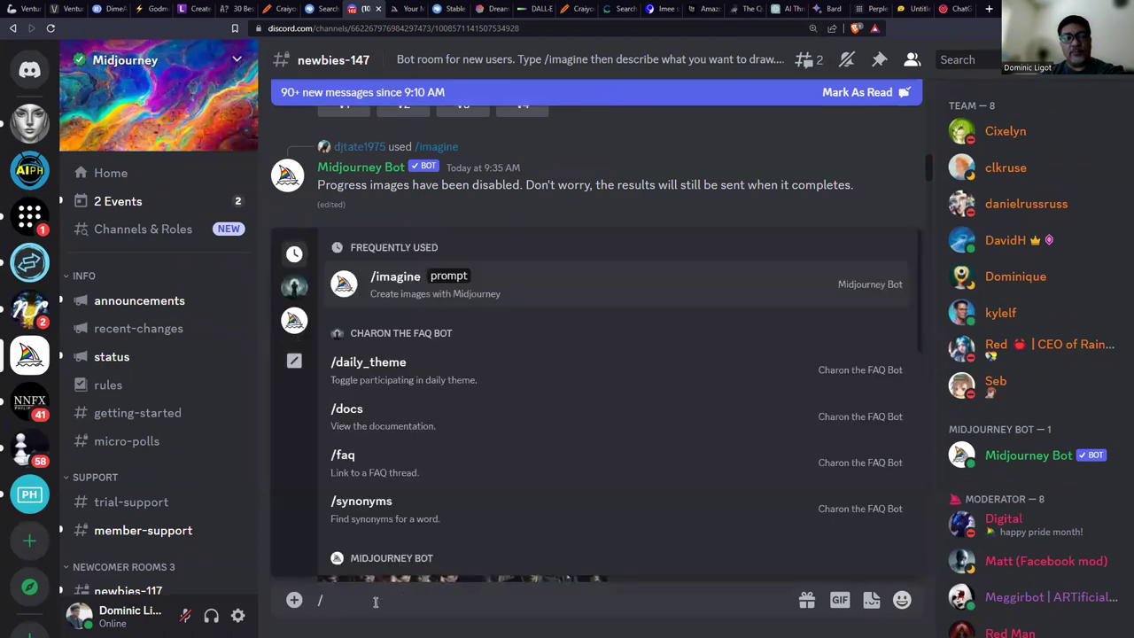
text(imagine)
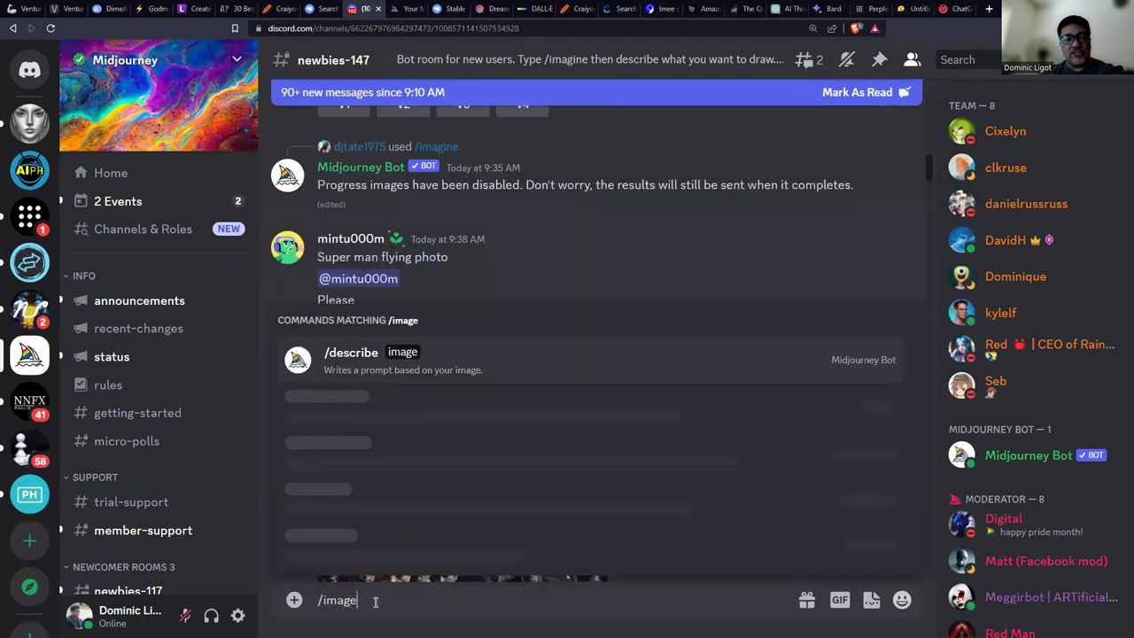
key(Return)
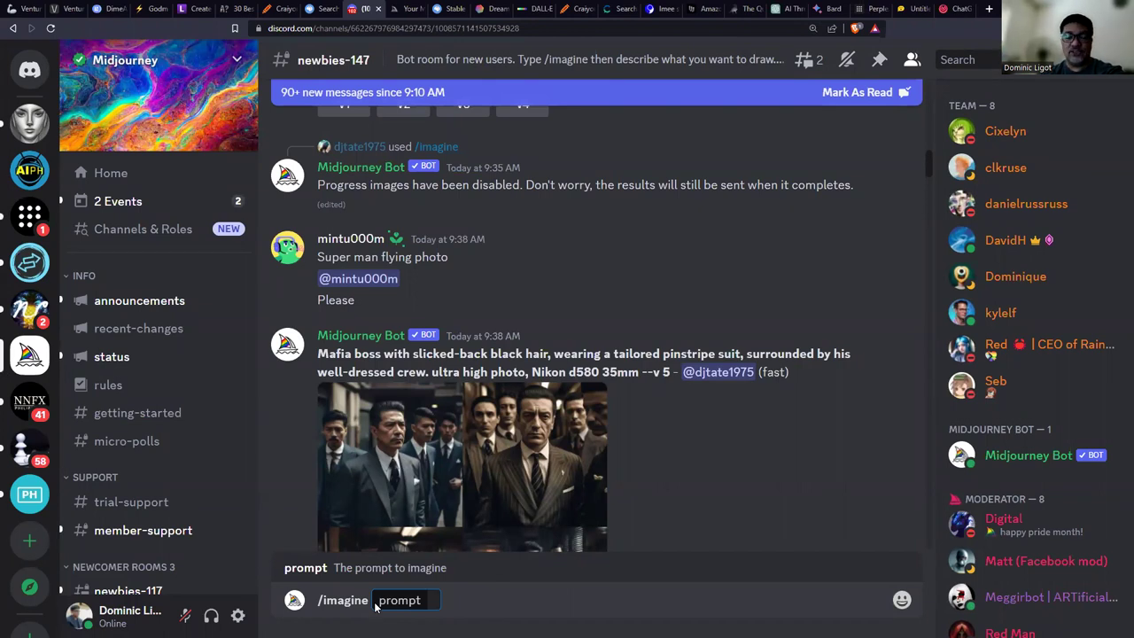
text(Imagine a serene beach scene with a playful cat. The cat is sitting on the warm sand, gazing out at the calm ocean. Create an image that captures the peacefulness of the beach and the playful nature of the cat)
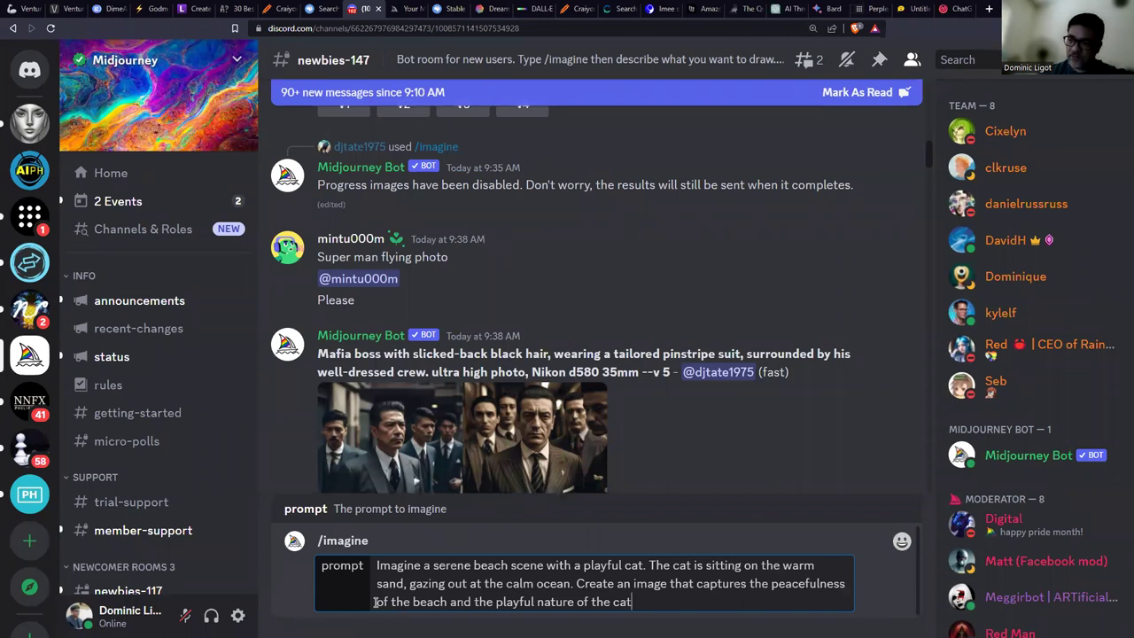
key(Return)
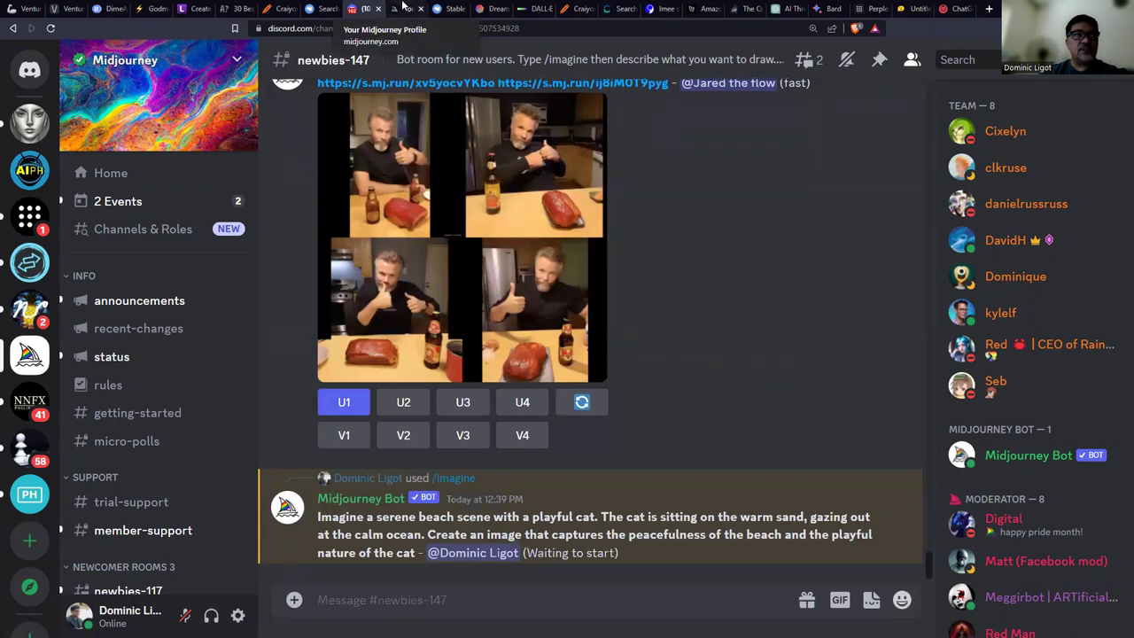
Paste the beach cat prompt into Stable Diffusion Playground and generate images.
click(442, 8)
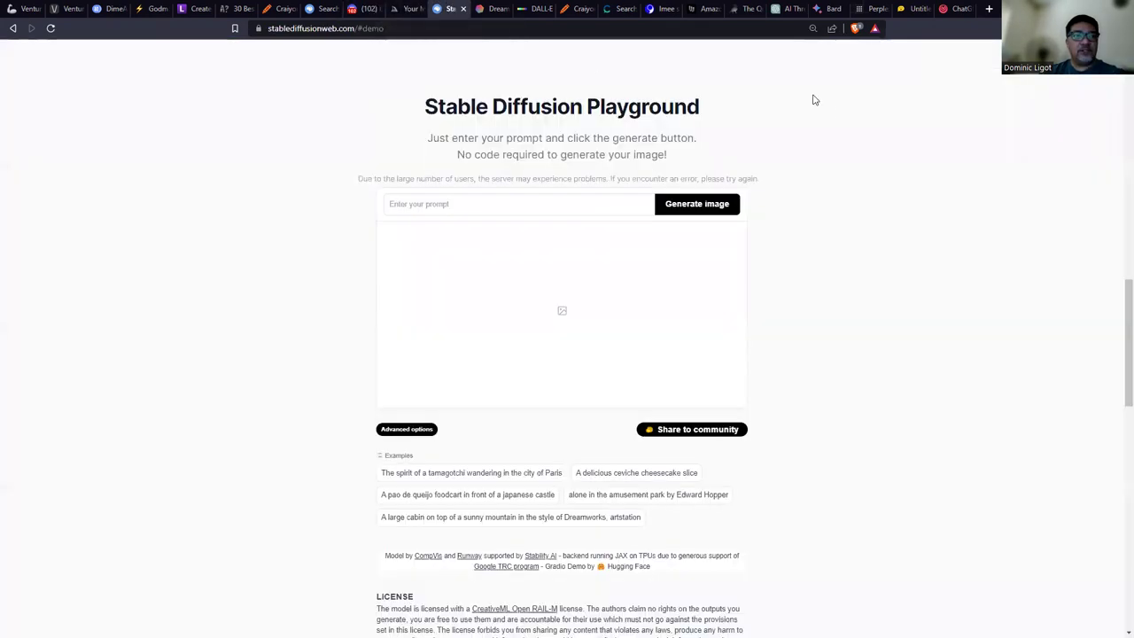
key(ctrl+plus)
key(ctrl+plus)
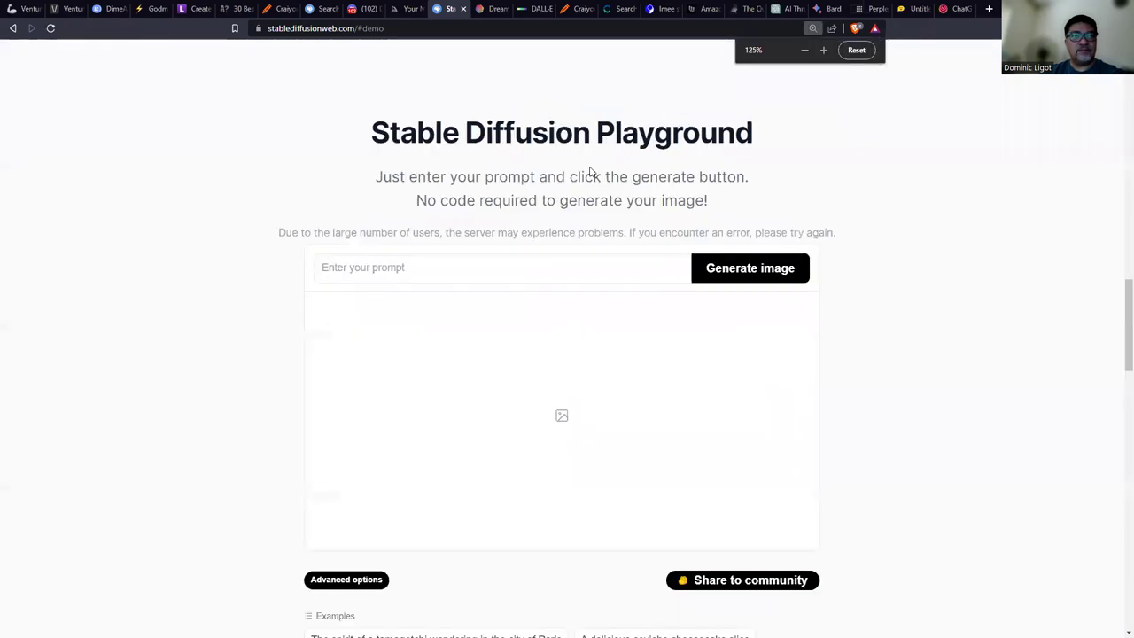
click(500, 264)
key(ctrl+v)
click(734, 277)
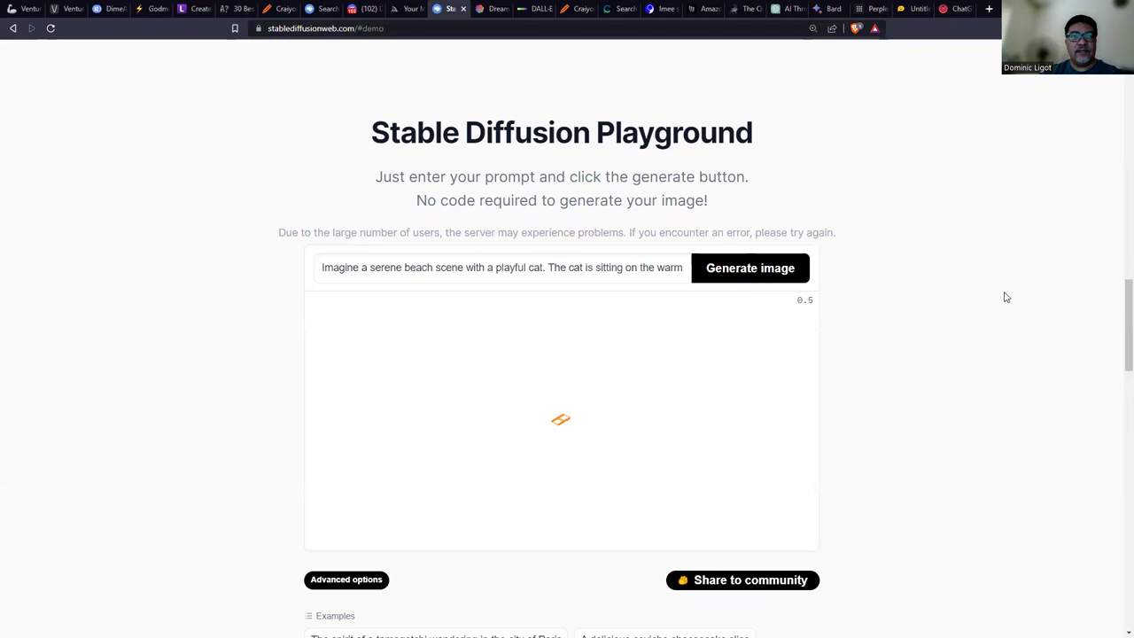
click(494, 9)
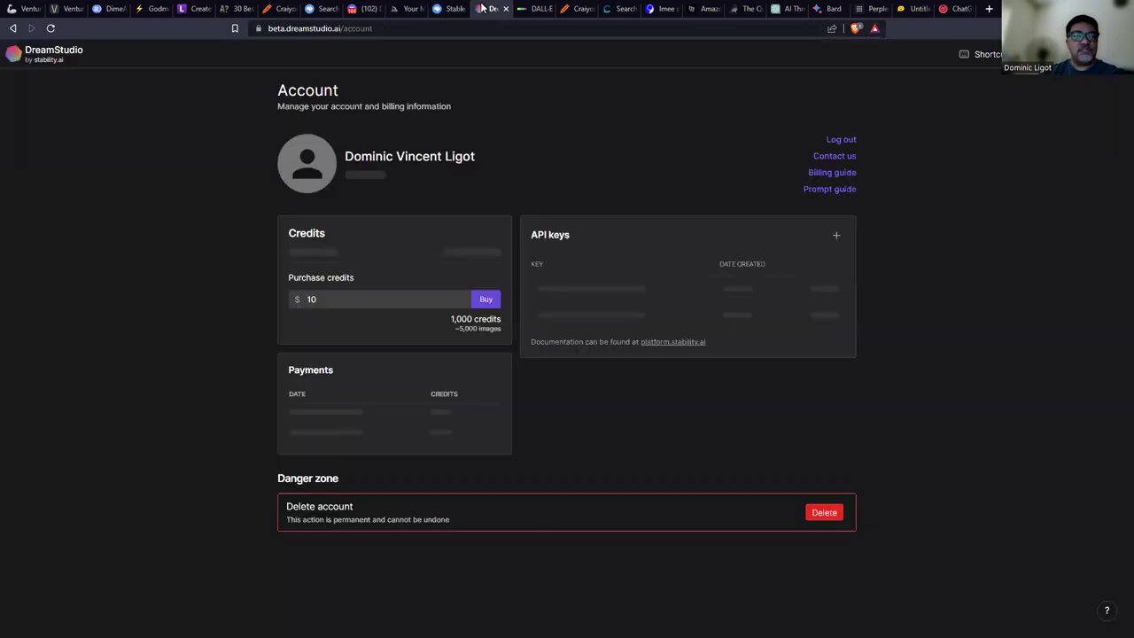
Open DreamStudio, replace the desert prompt with the beach cat prompt, and sign in with Google.
click(328, 27)
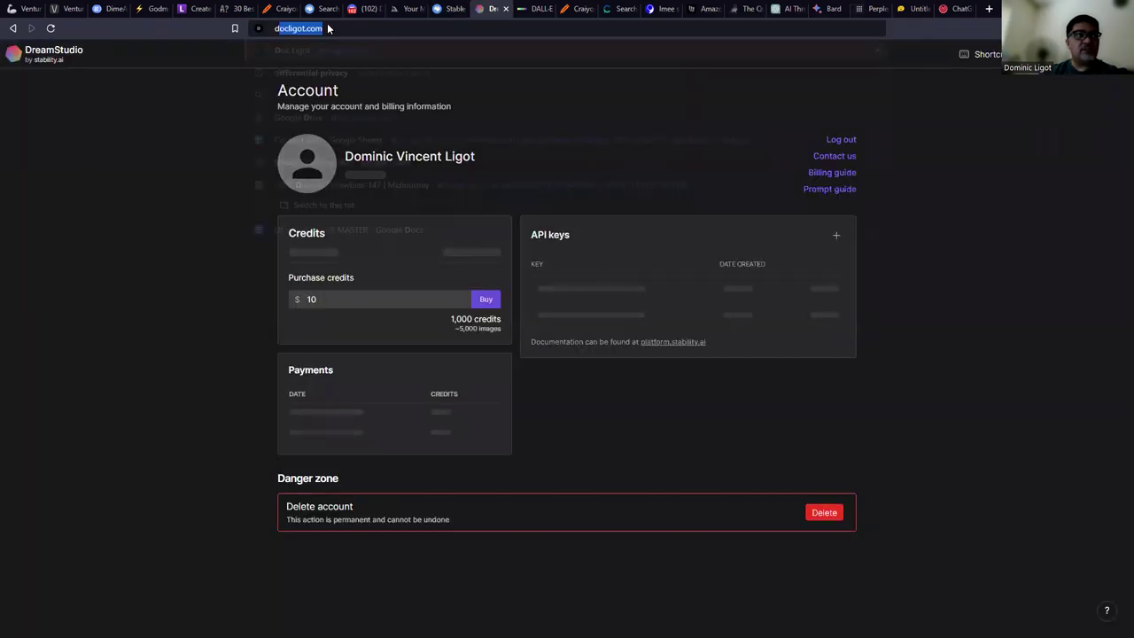
text(drea)
key(Return)
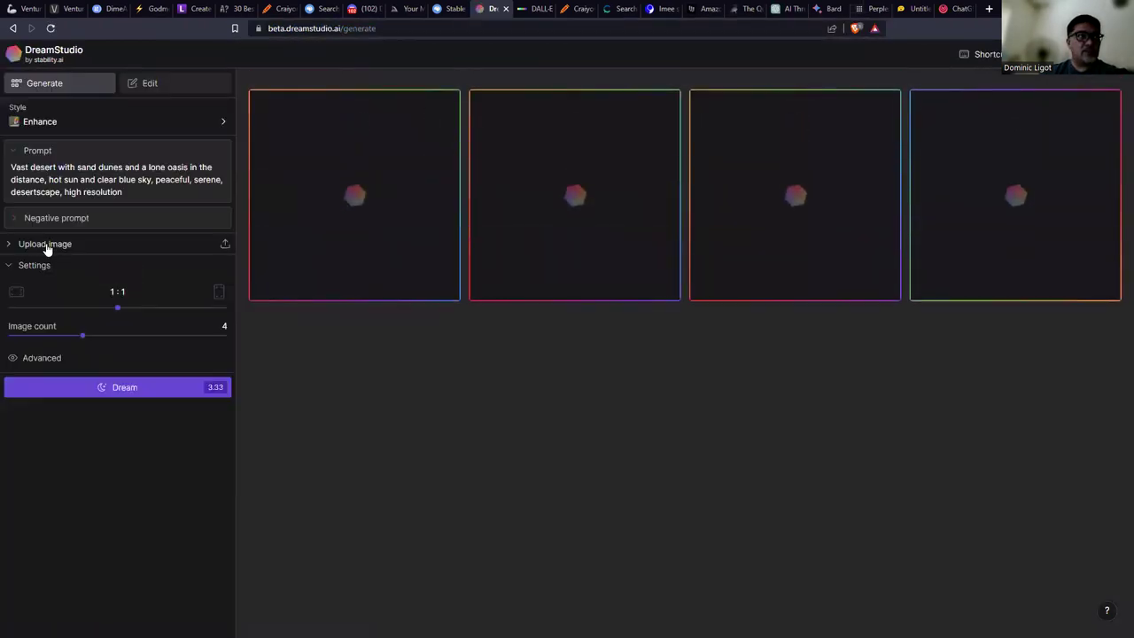
key(ctrl+a)
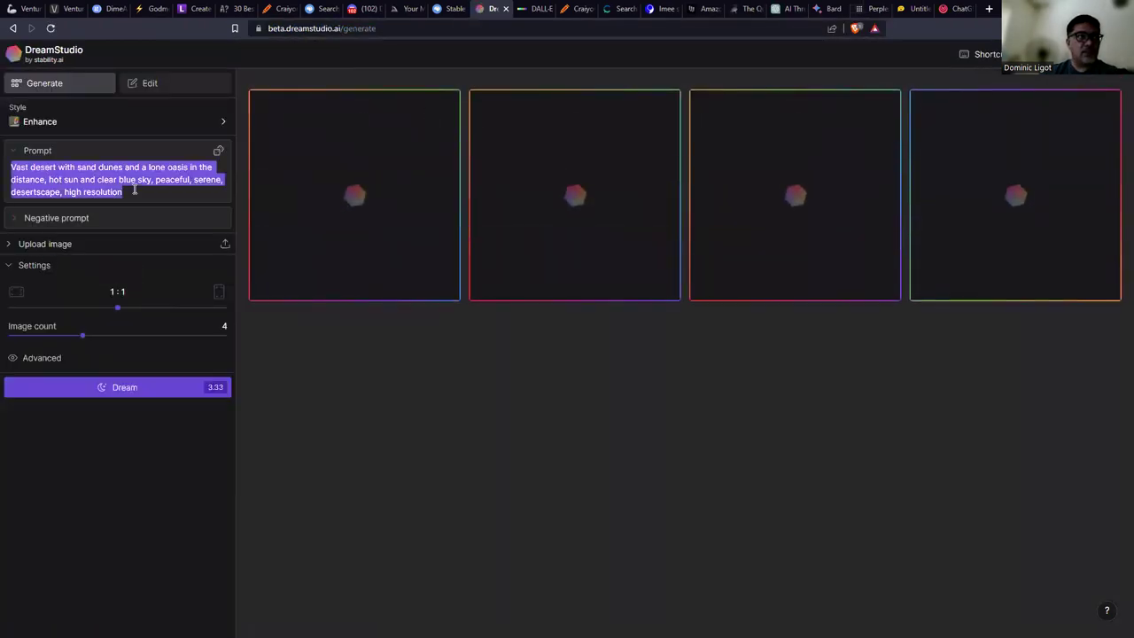
text(Imagine a serene beach scene with a playful cat. The cat is sitting on the warm sand, gazing out at the calm ocean. Create an image that captures the peacefulness of the beach and the playful nature of the cat)
click(91, 412)
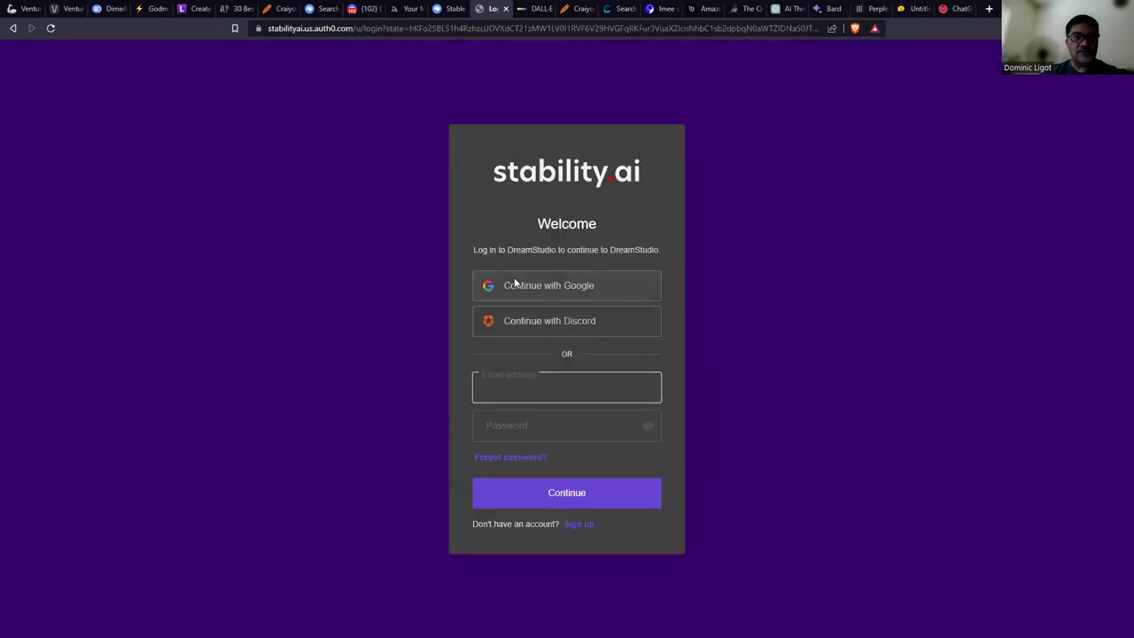
click(517, 284)
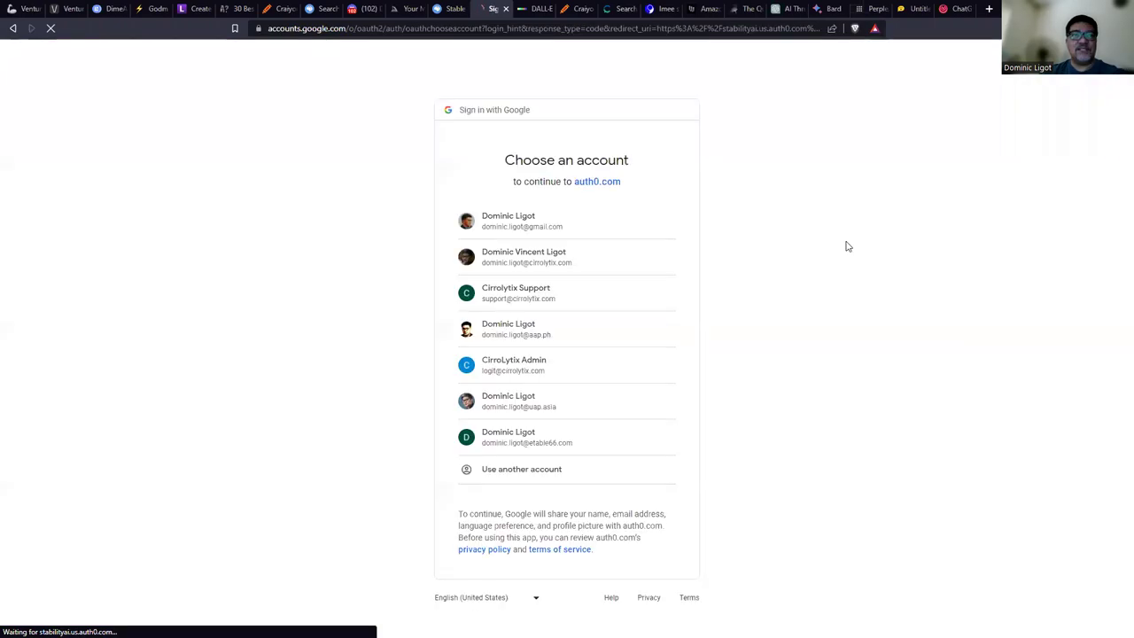
click(511, 259)
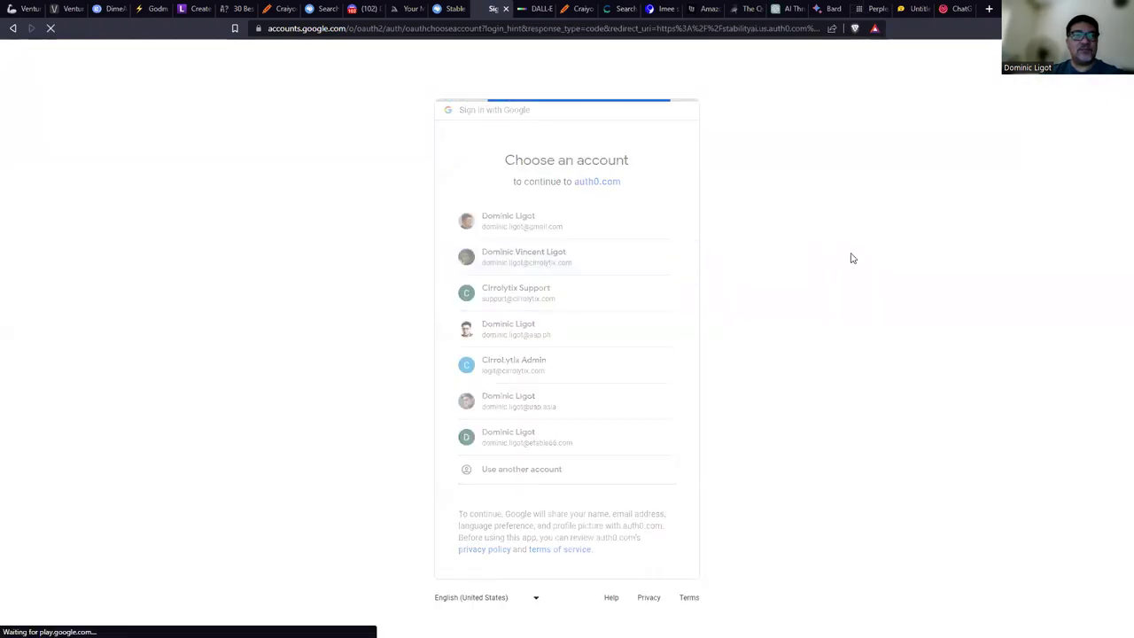
Generate the beach cat prompt in DALL-E.
key(ctrl+Tab)
click(299, 101)
key(ctrl+v)
click(904, 99)
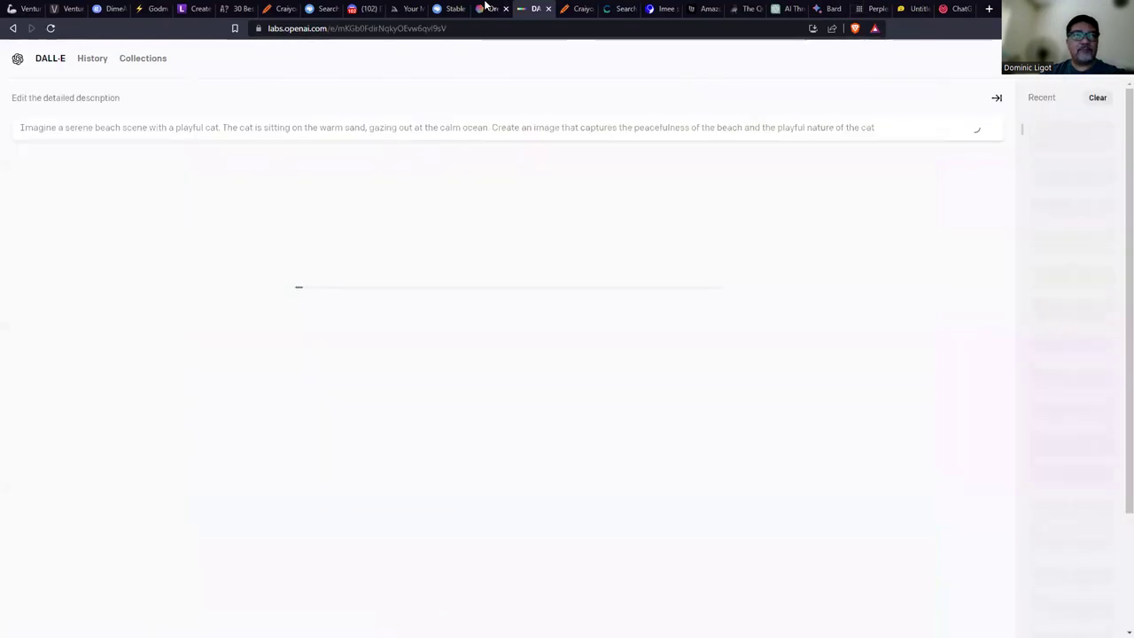
Replace DreamStudio's watercolor desert prompt with the beach cat prompt and generate.
click(490, 8)
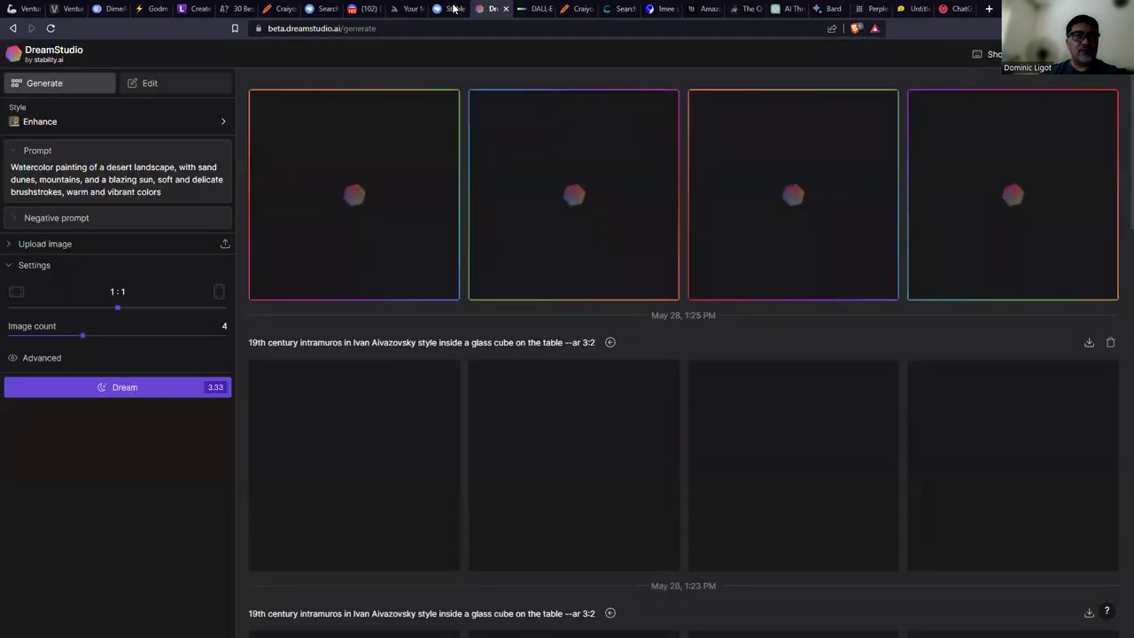
triple_click(187, 179)
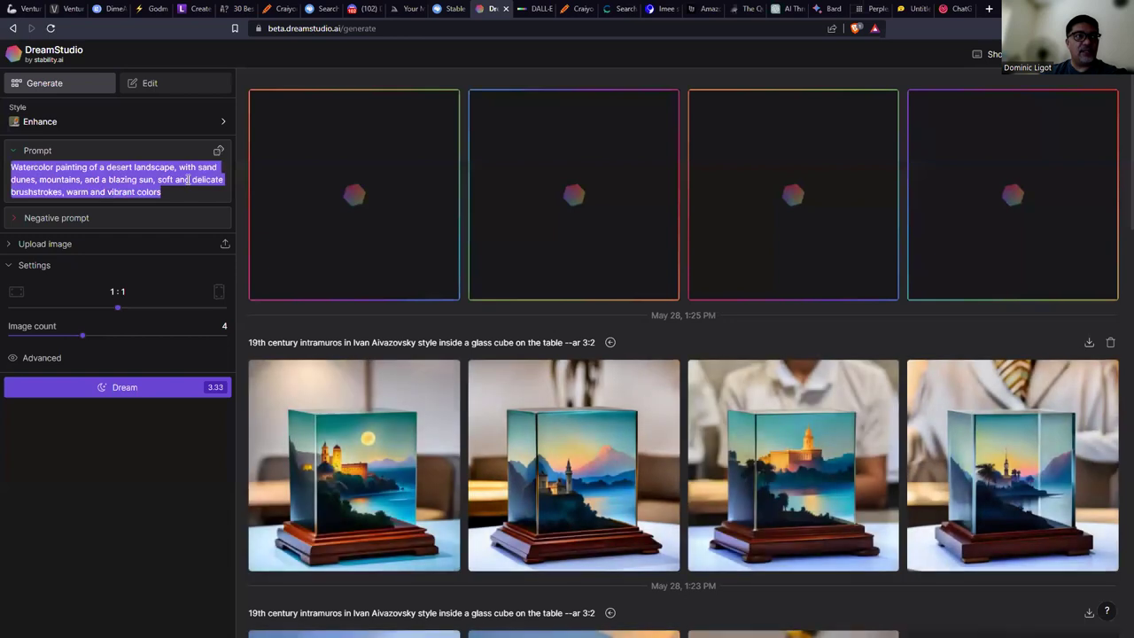
text(Imagine a serene beach scene with a playful cat. The cat is sitting on the warm sand, gazing out at the calm ocean. Create an image that captures the peacefulness of the beach and the playful nature of the cat)
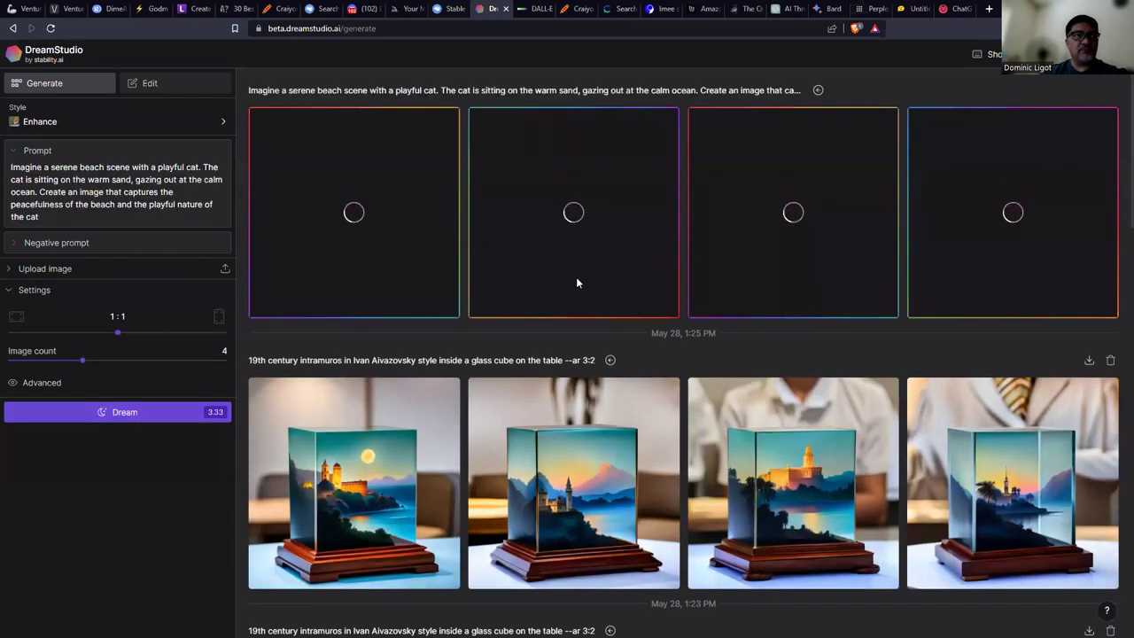
click(363, 8)
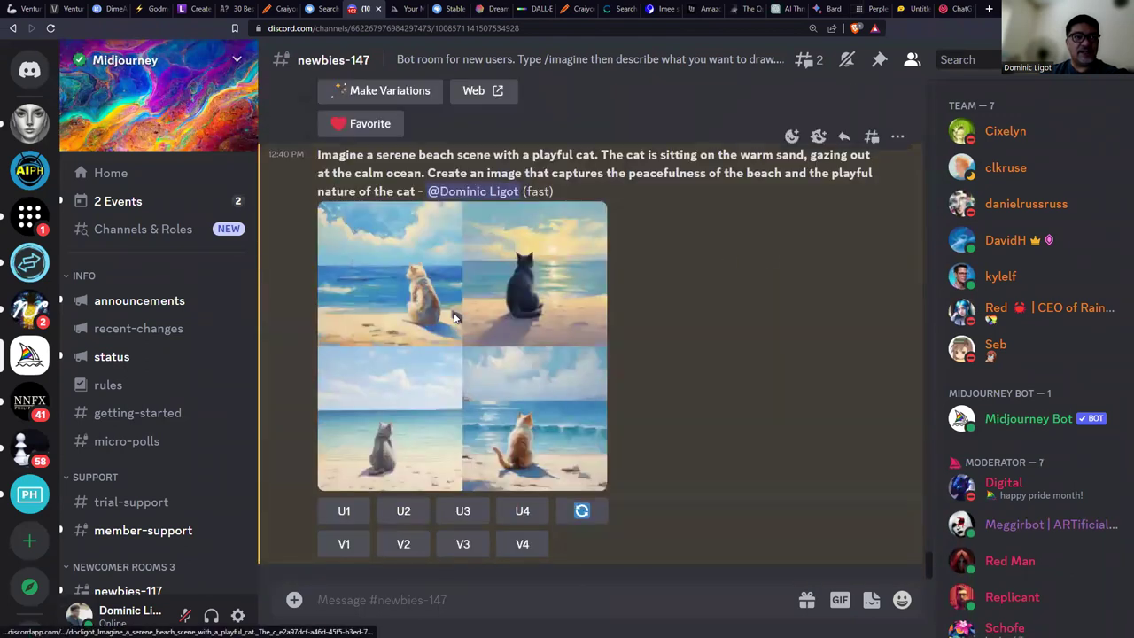
Open Midjourney's beach-cat grid full size in the browser, then scroll to Stable Diffusion's results.
click(454, 317)
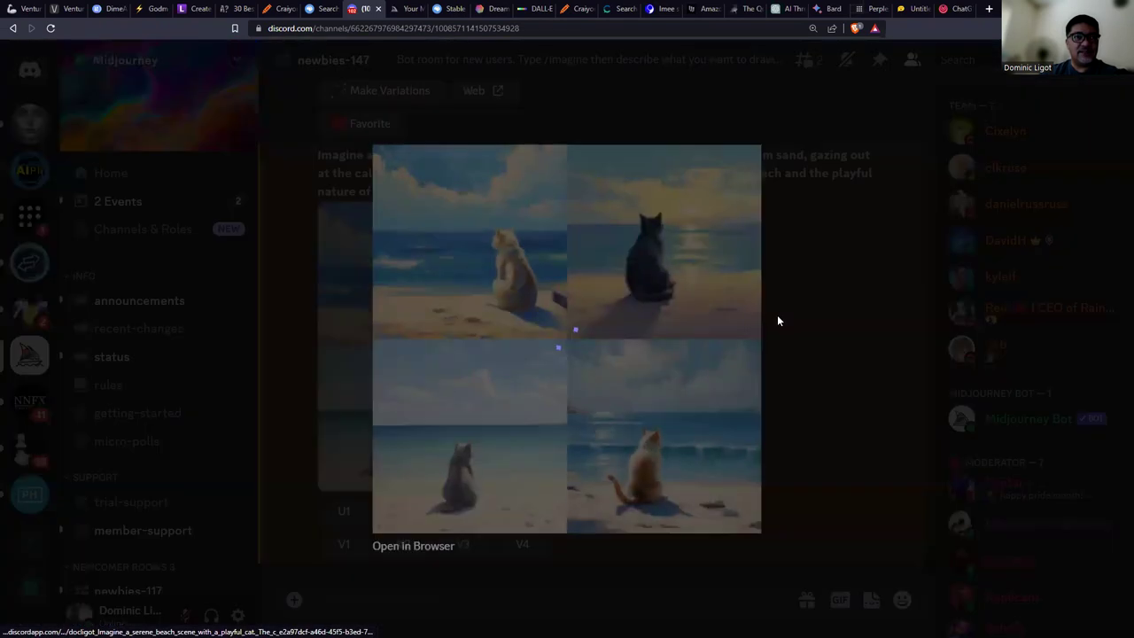
click(420, 546)
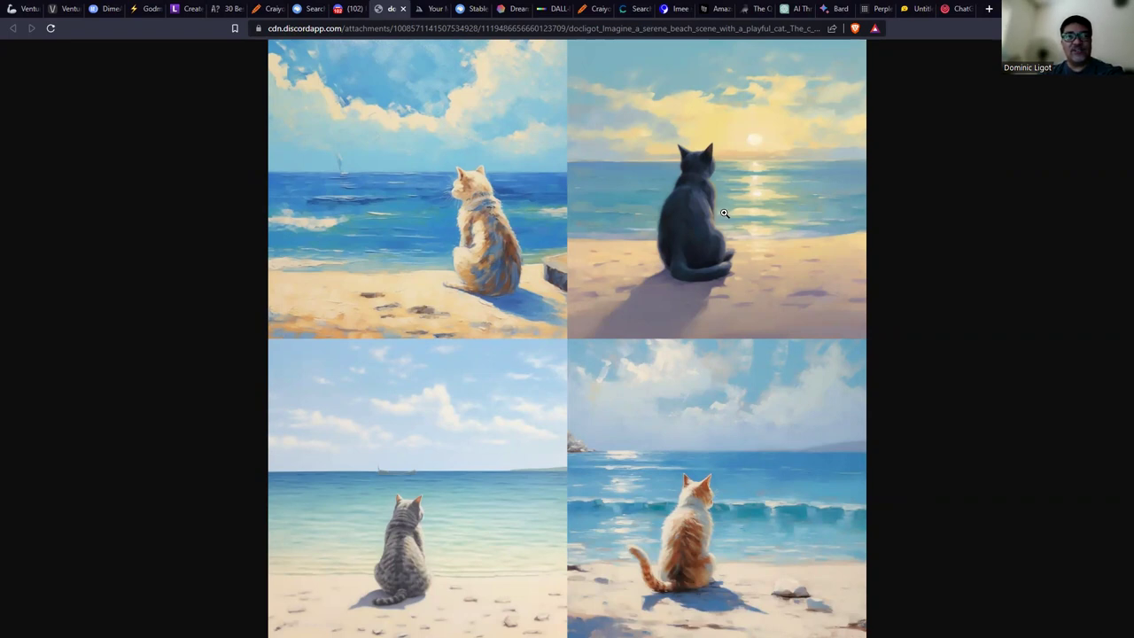
click(473, 8)
scroll(842, 254, down, 3)
scroll(841, 251, down, 2)
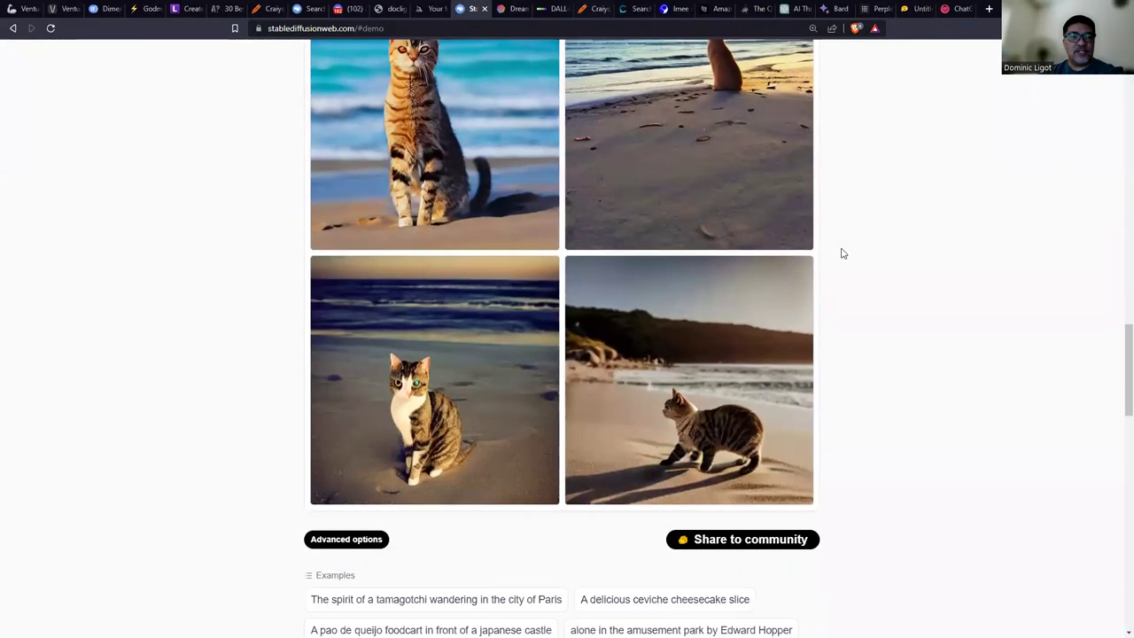
Enlarge each Stable Diffusion beach-cat image in turn, ending on the tabby walking on sand.
scroll(842, 251, up, 1)
click(426, 443)
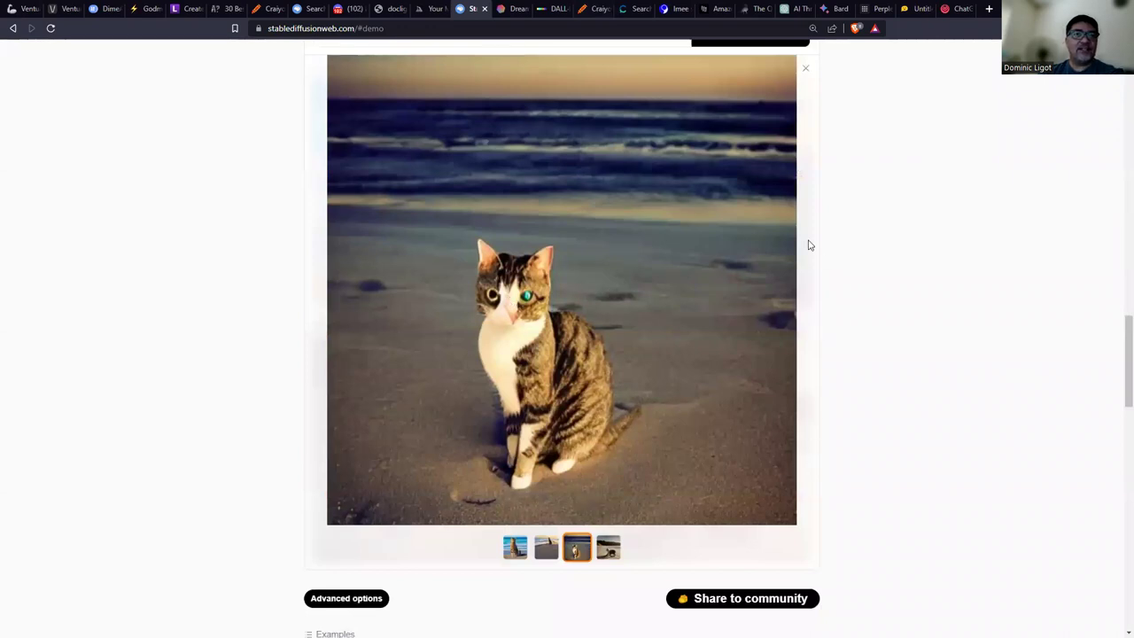
click(806, 69)
click(463, 140)
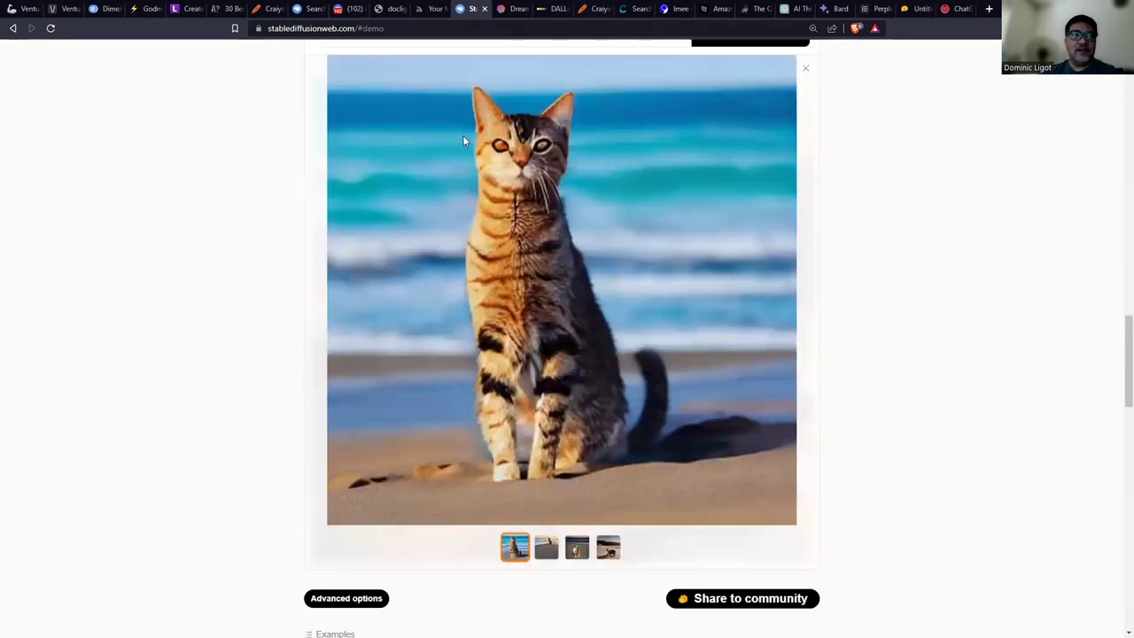
click(804, 69)
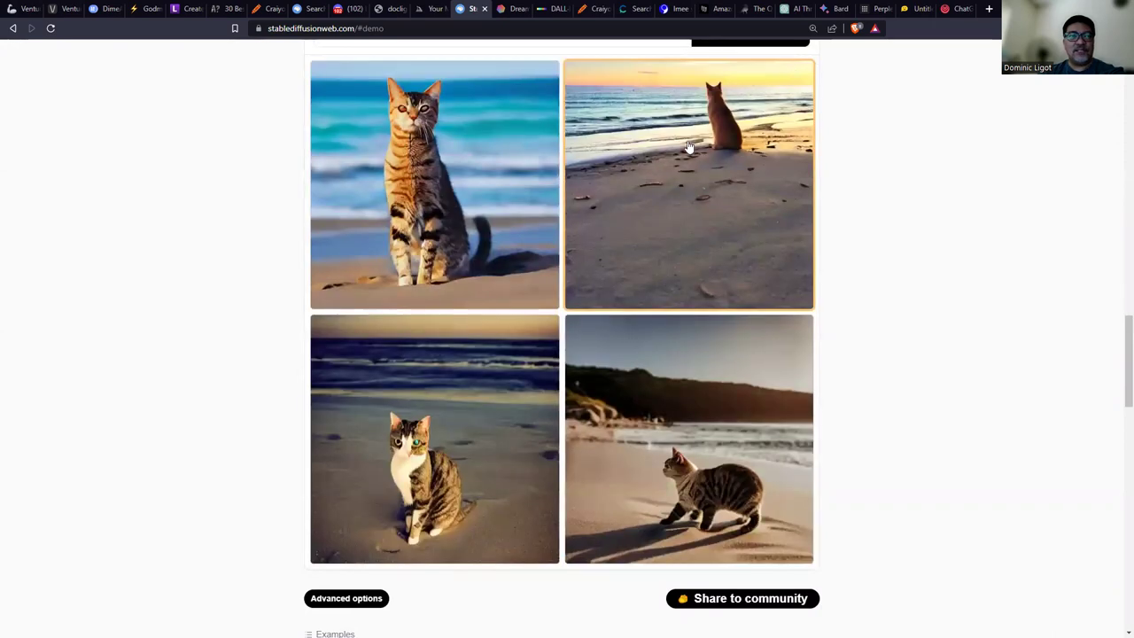
click(687, 142)
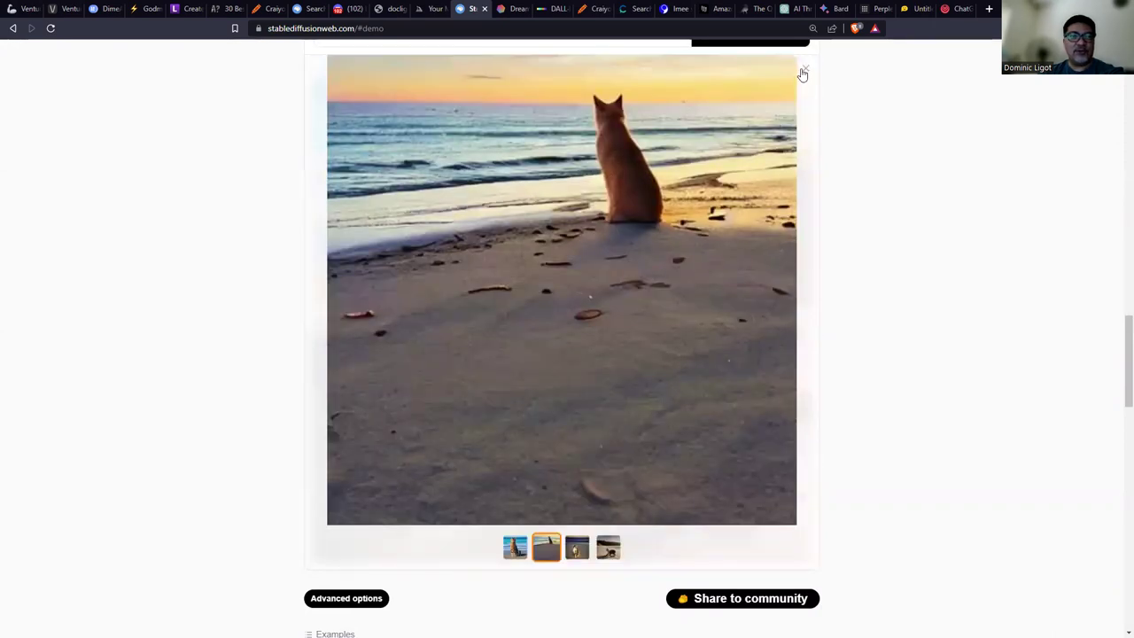
click(805, 68)
click(705, 423)
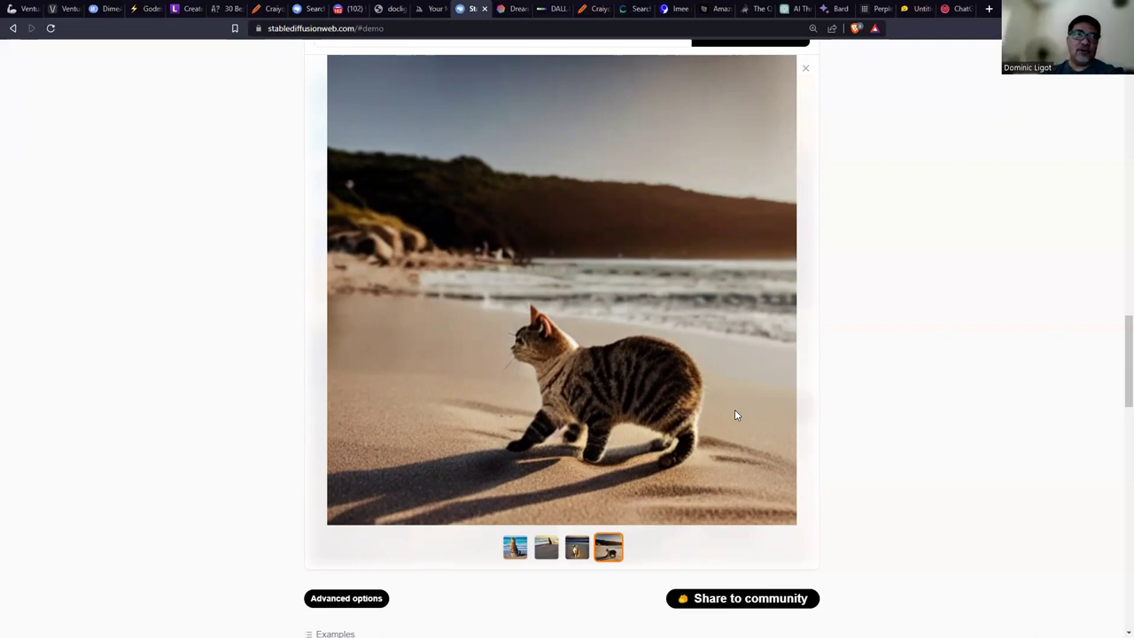
click(507, 9)
Browse DreamStudio's beach-cat paintings full size up to the orange-and-white cat.
click(823, 159)
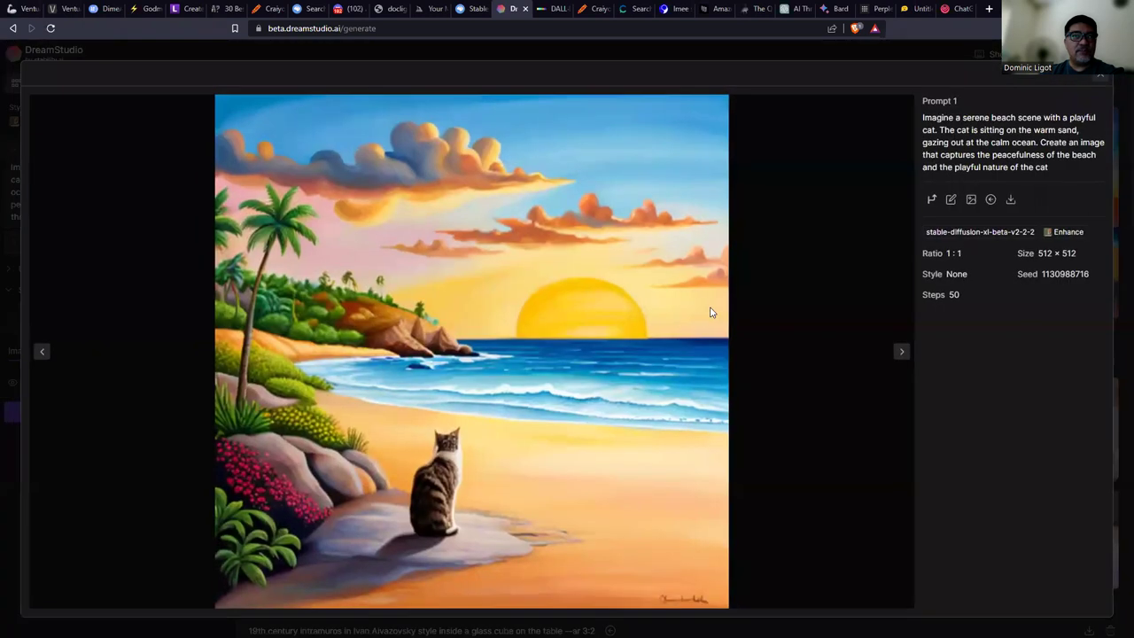
click(901, 352)
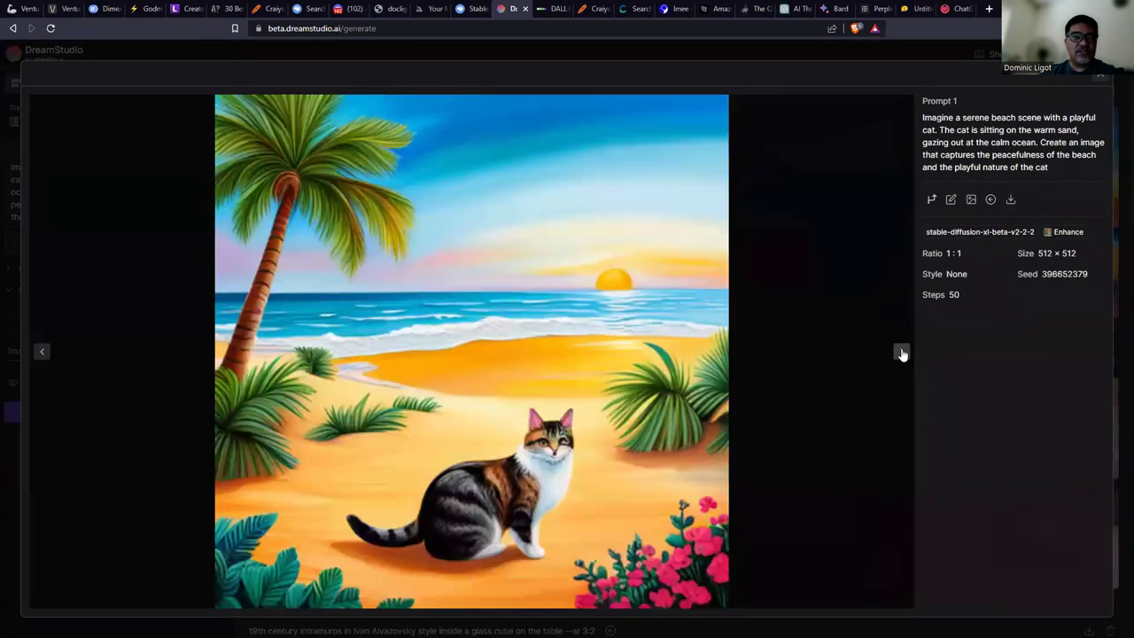
click(901, 353)
click(901, 350)
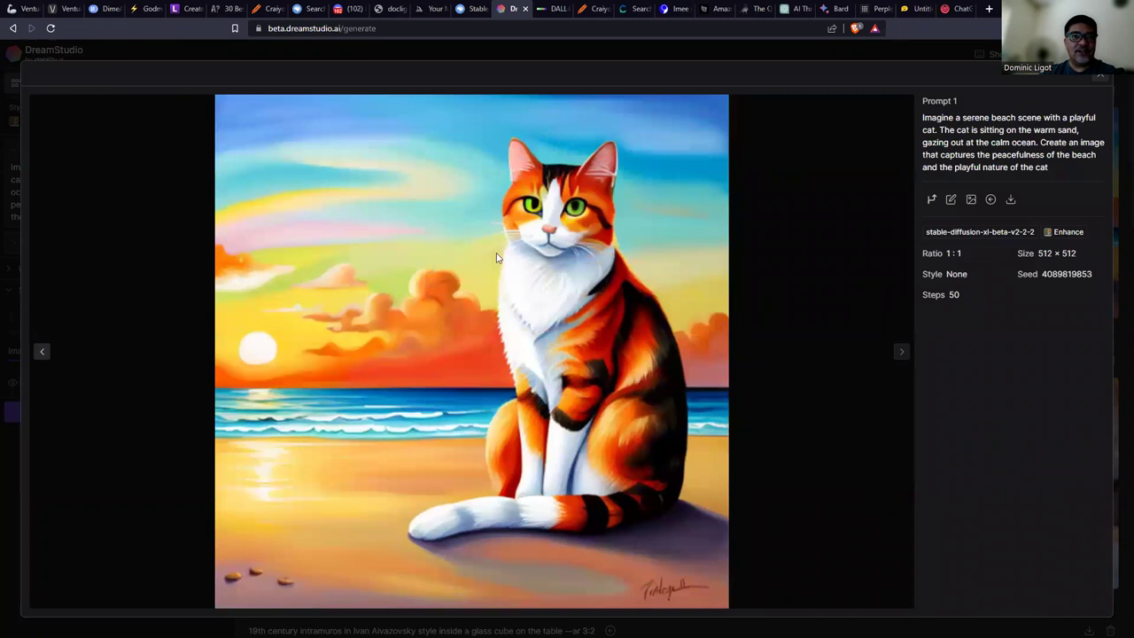
key(ctrl+Tab)
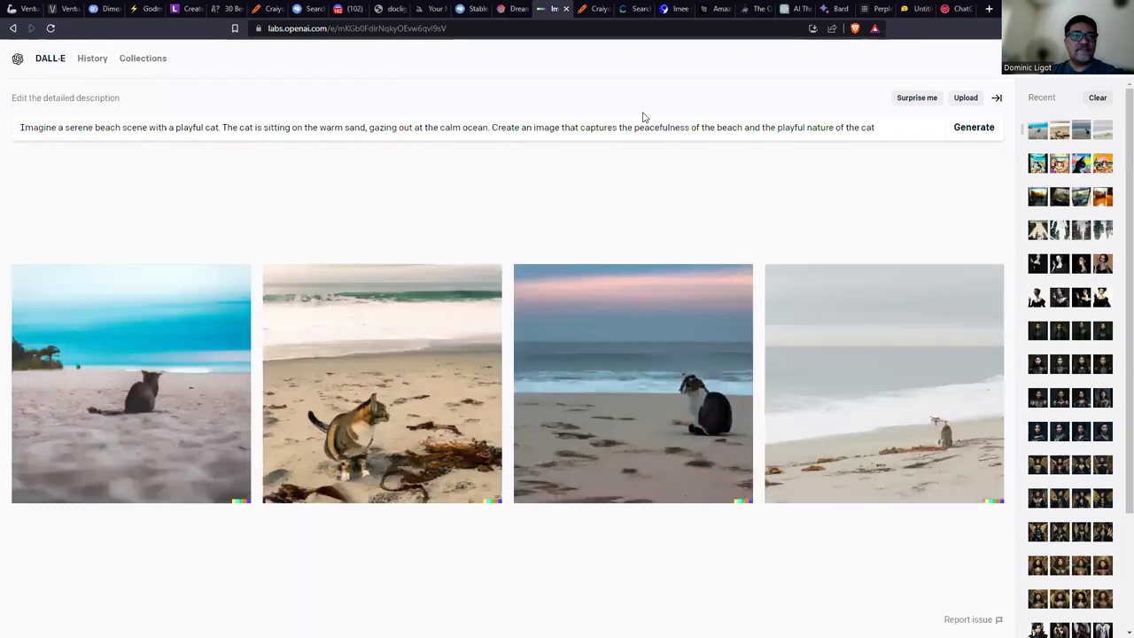
View DALL-E's four beach-cat images full size one by one, then return to the grid.
click(133, 361)
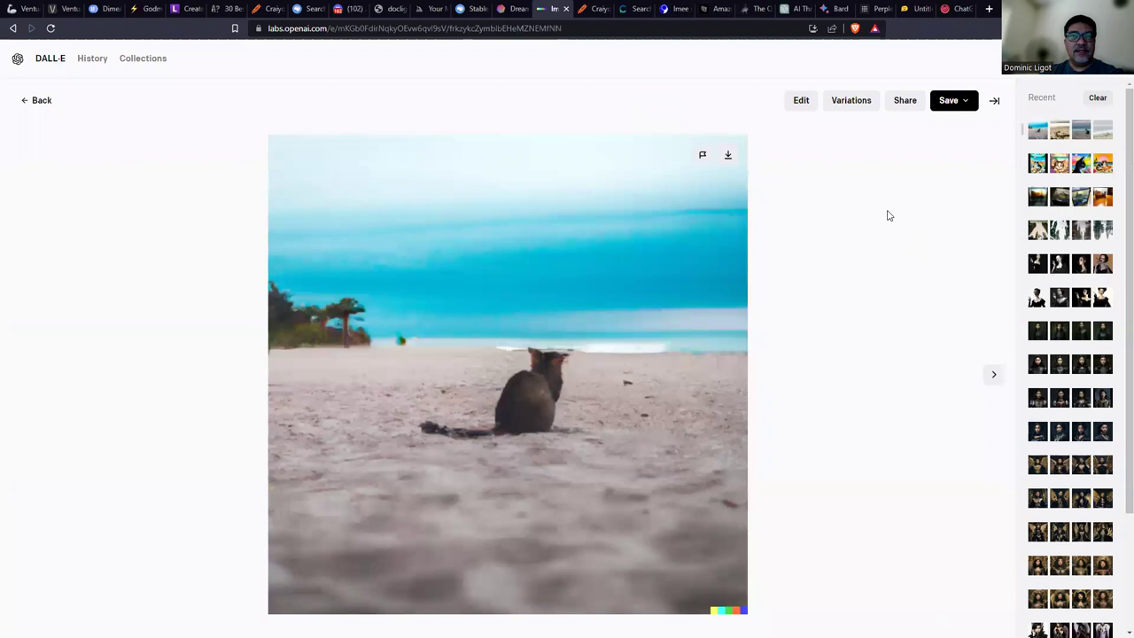
click(992, 378)
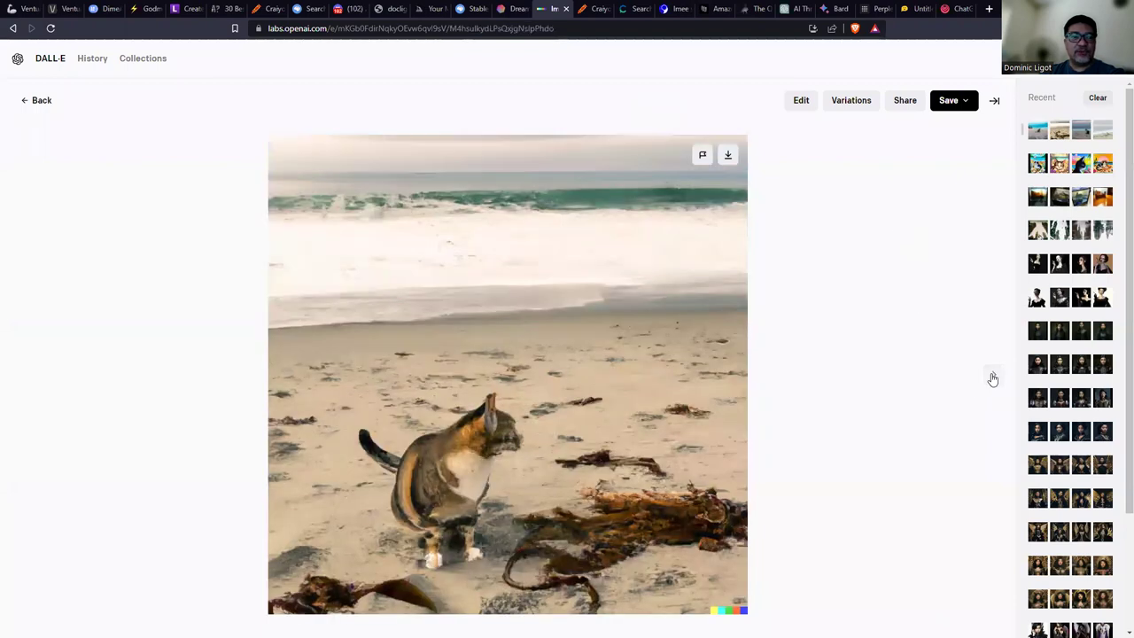
click(992, 379)
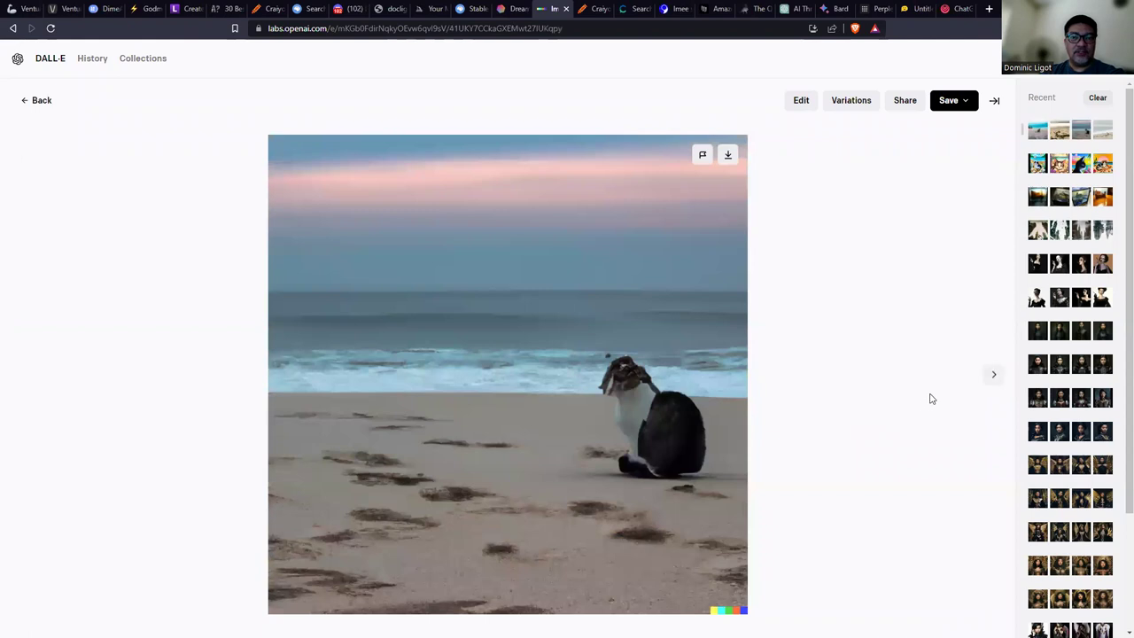
click(994, 376)
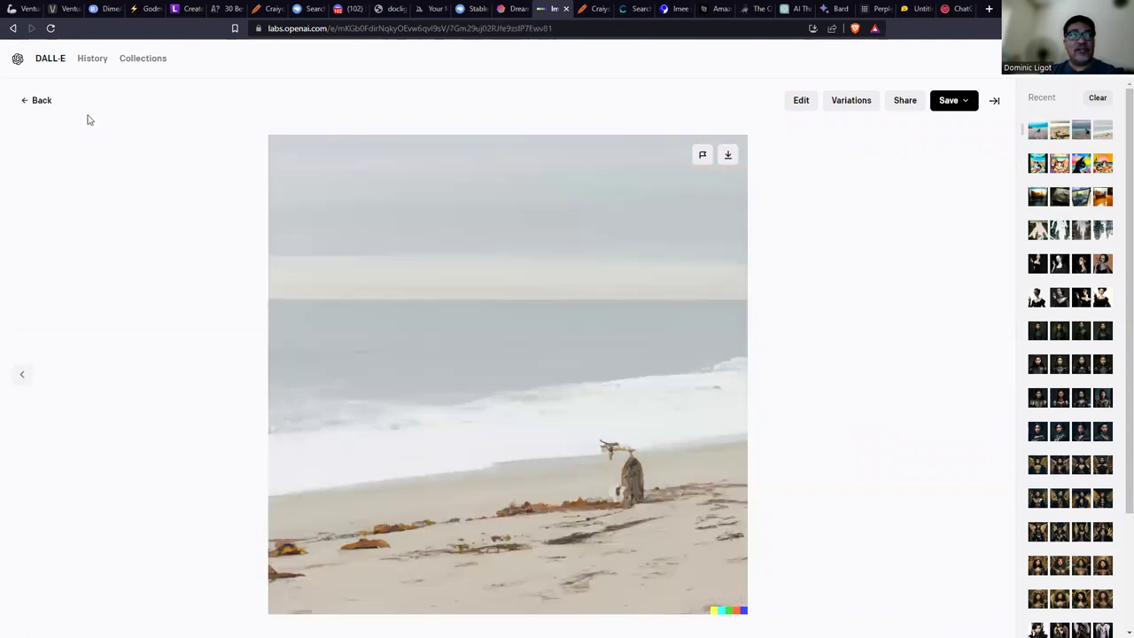
click(40, 100)
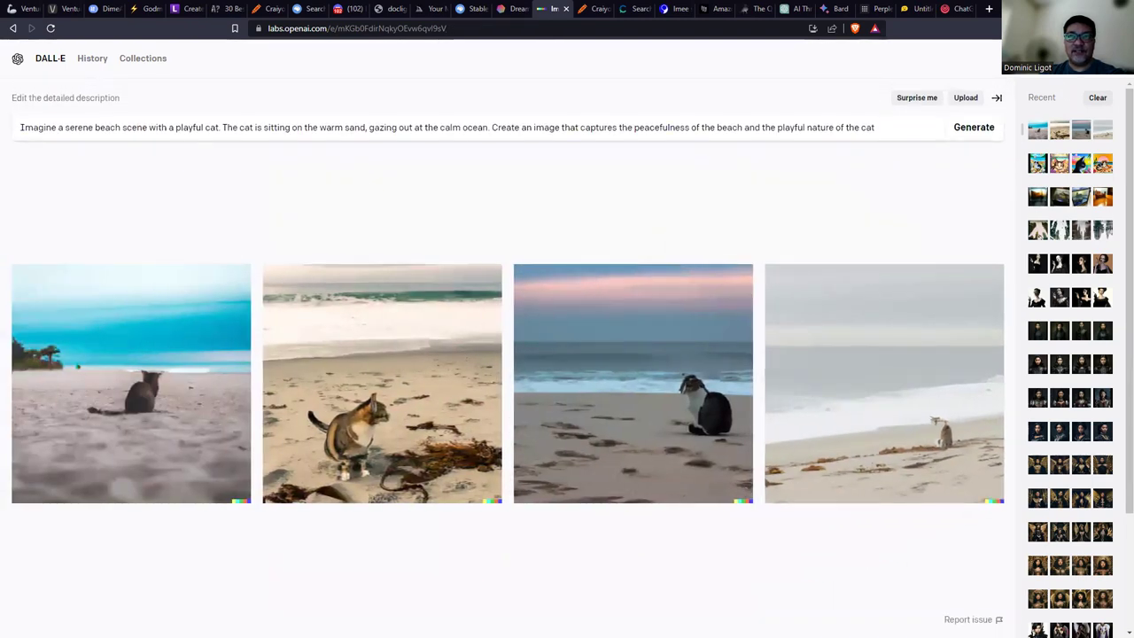
click(498, 8)
click(477, 8)
click(437, 8)
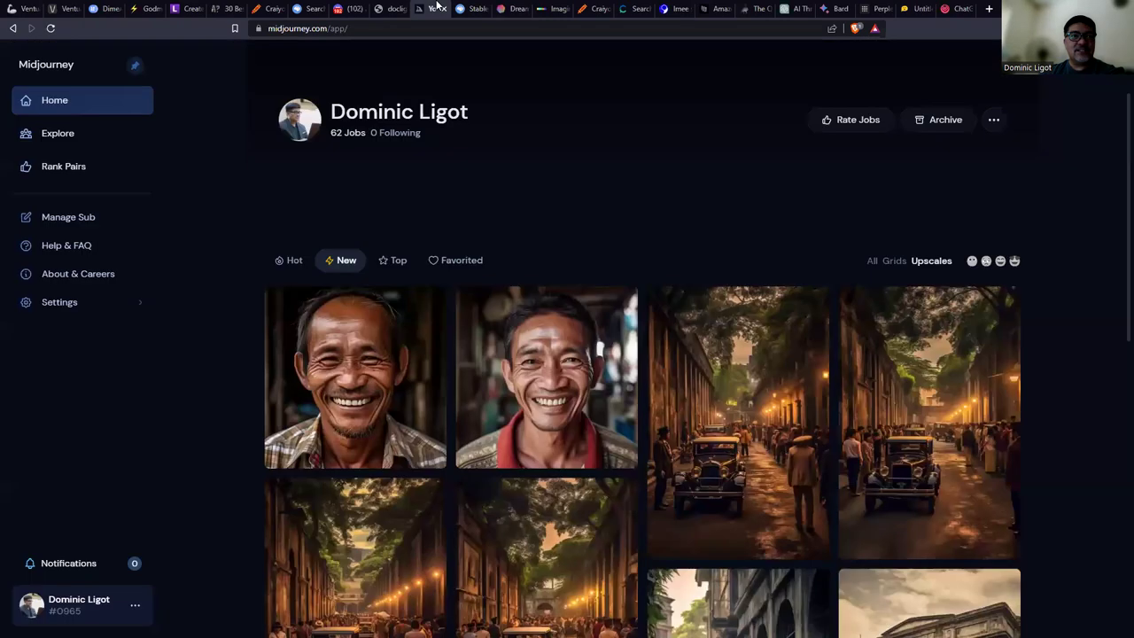
Return to ChatGPT, jump to the end of the Fortran word-count answer, and start a new message.
click(512, 8)
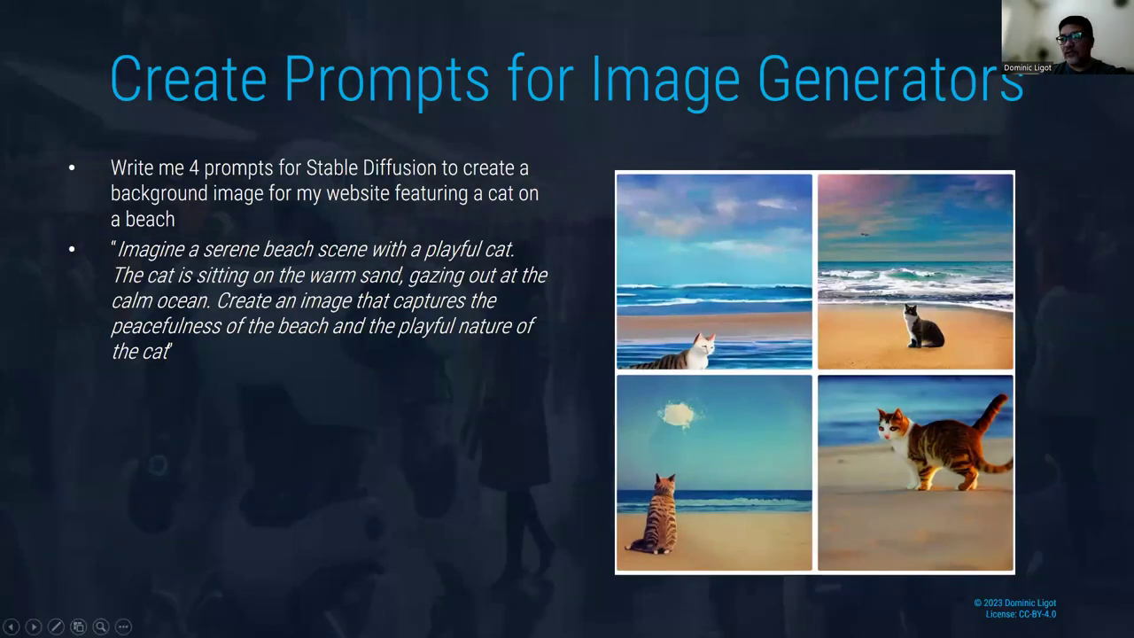
key(alt+Tab)
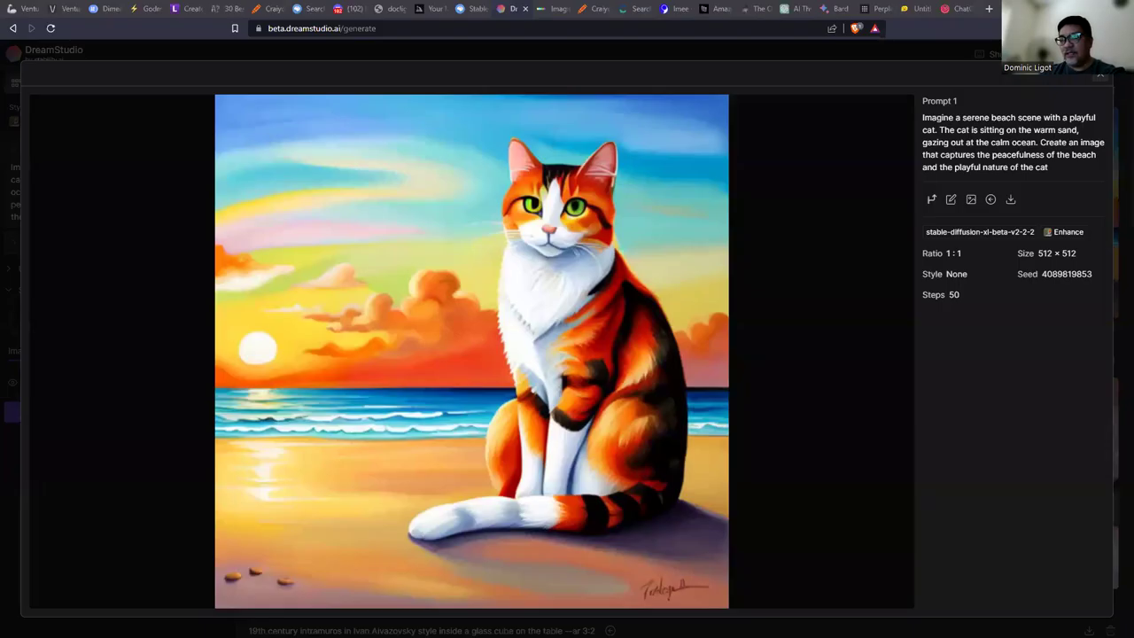
click(784, 8)
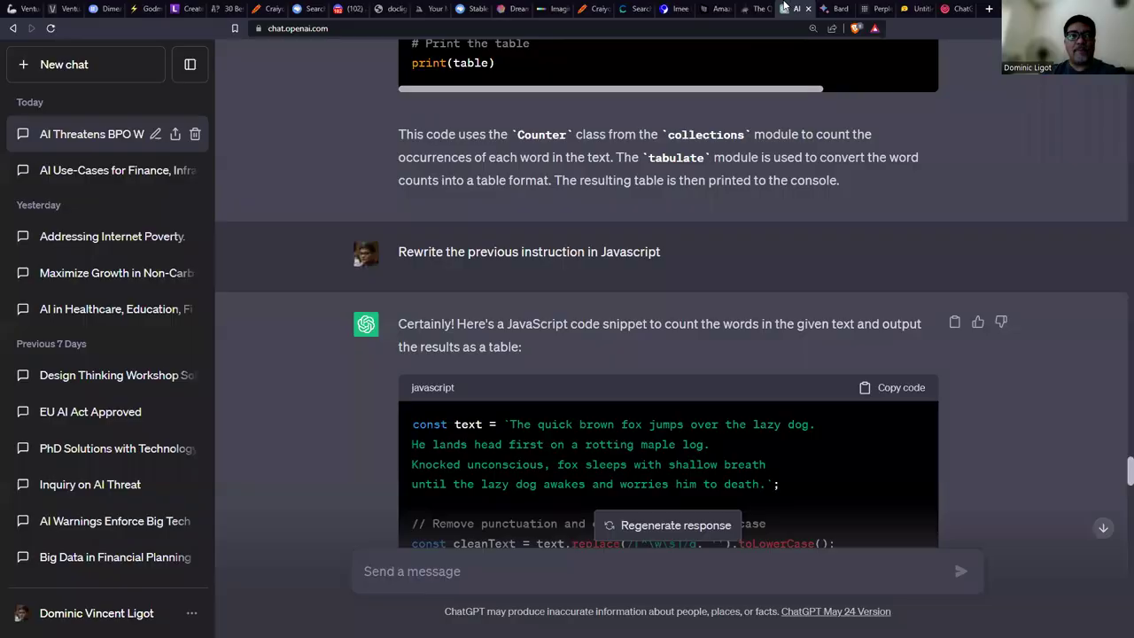
click(1103, 528)
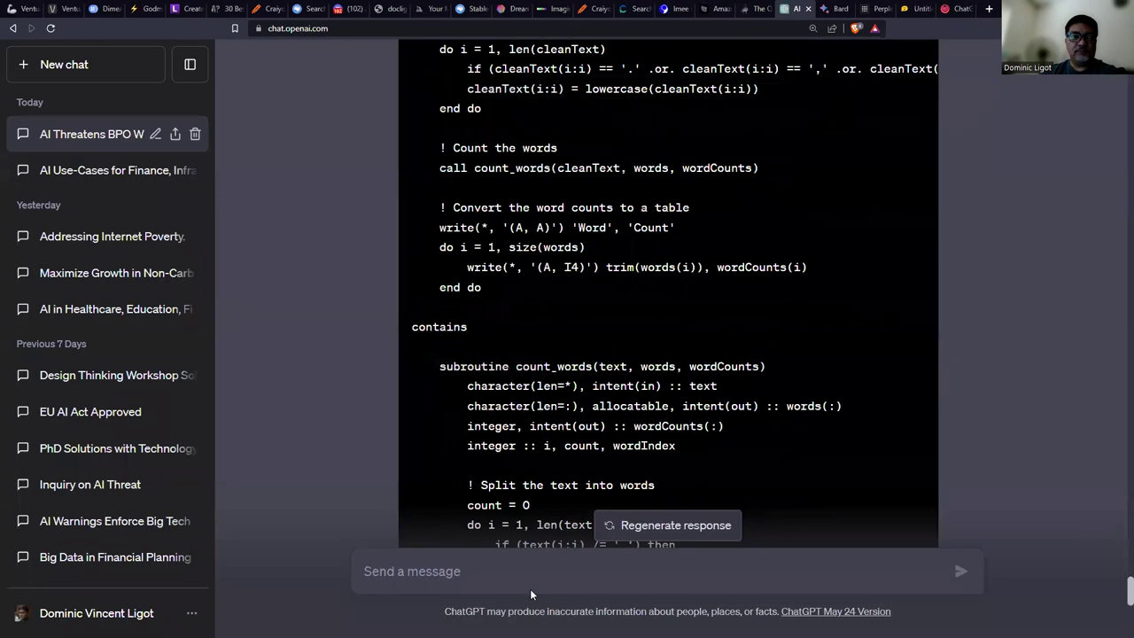
click(604, 576)
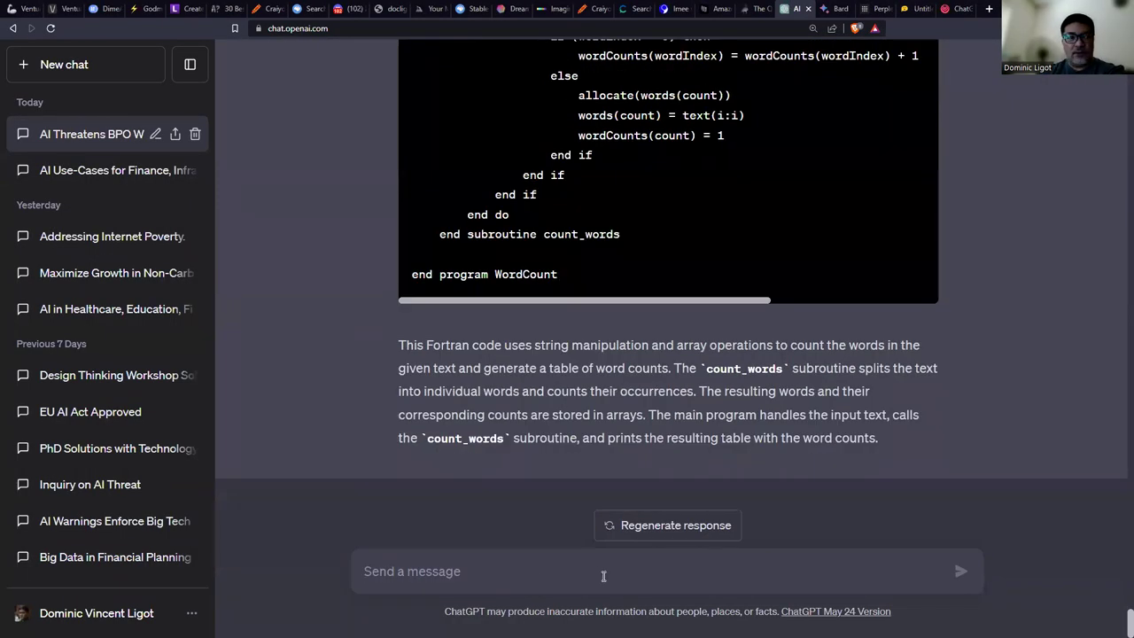
Type a request for a Midjourney prompt of a realistic cyberpunk scene featuring traditional Filipino outfits.
text(write me a prom)
key(BackSpace)
key(BackSpace)
text(rompt for midj)
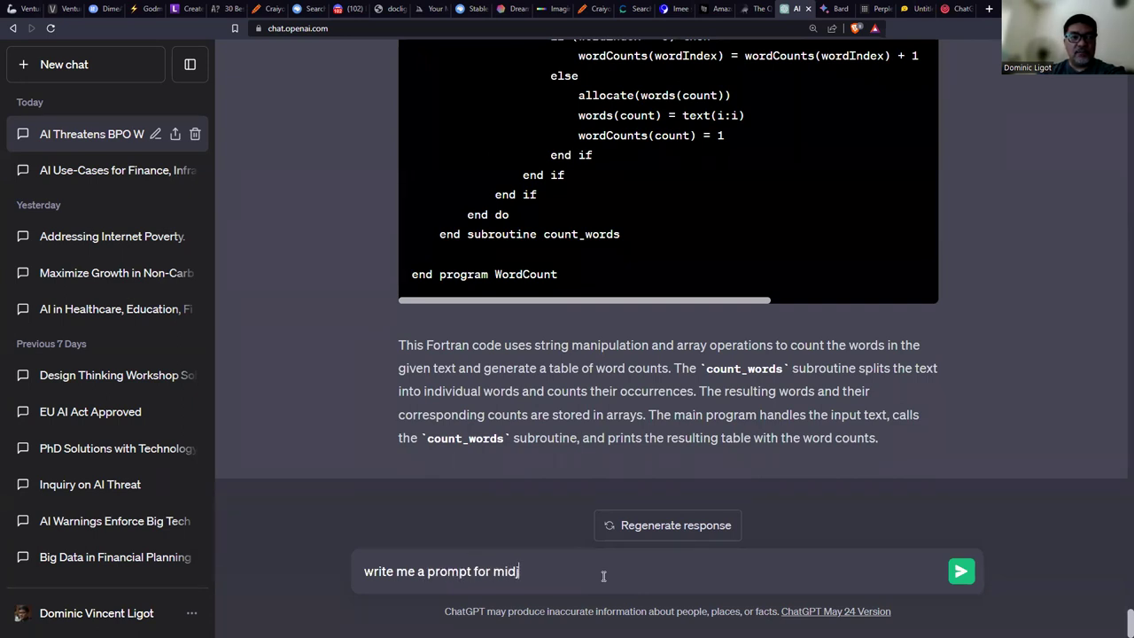
text(ourney of a real)
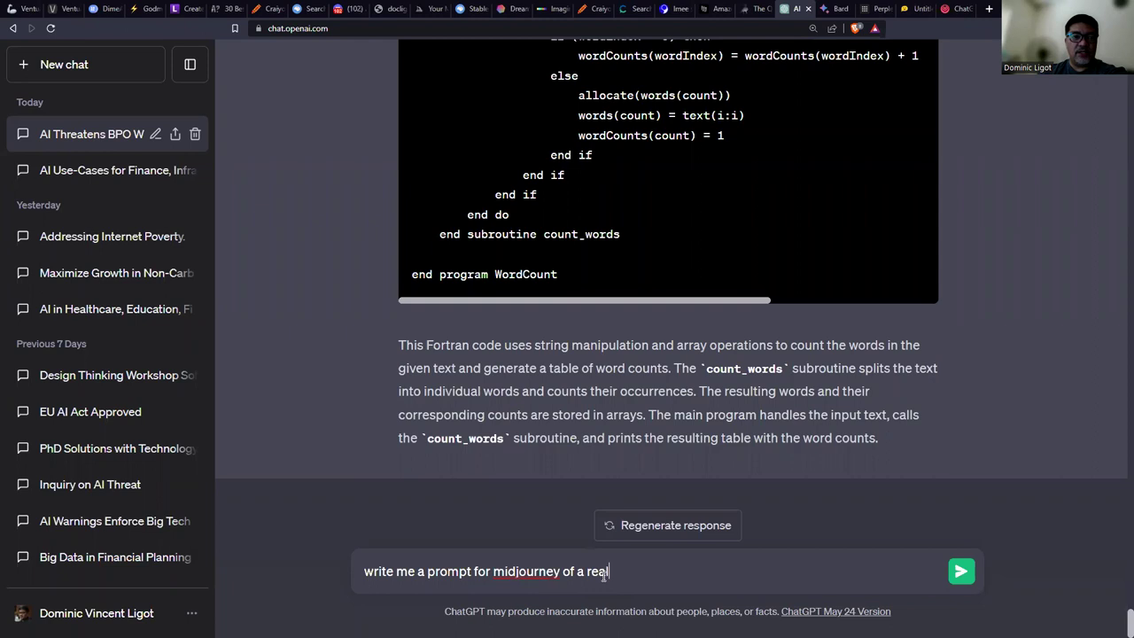
text(istic cyberpinkunk scene fr)
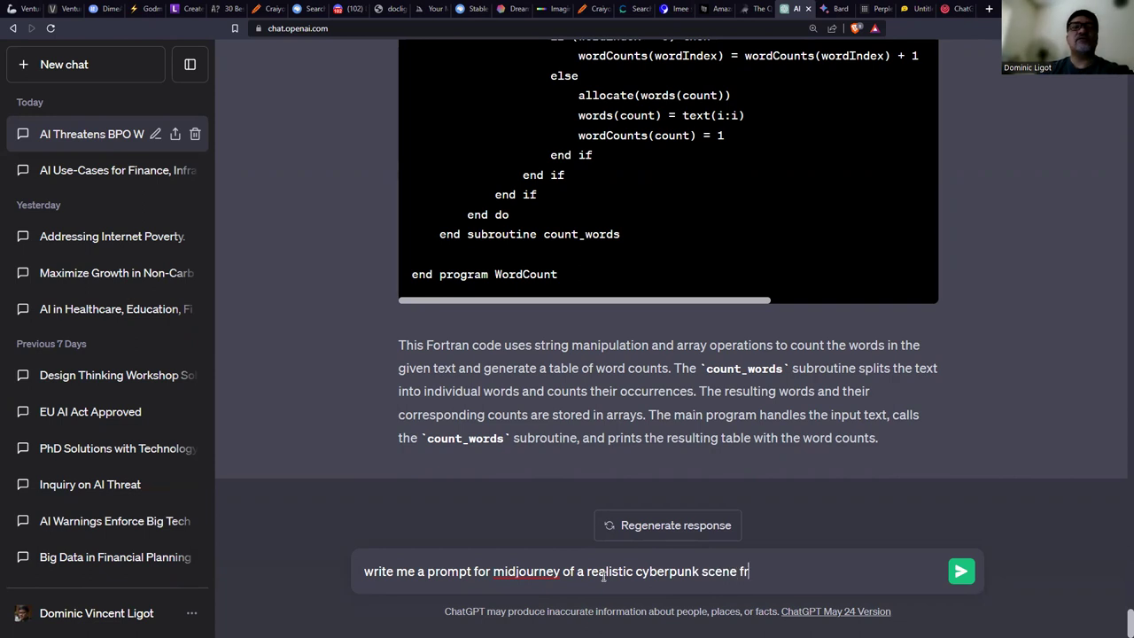
key(BackSpace)
text(ea)
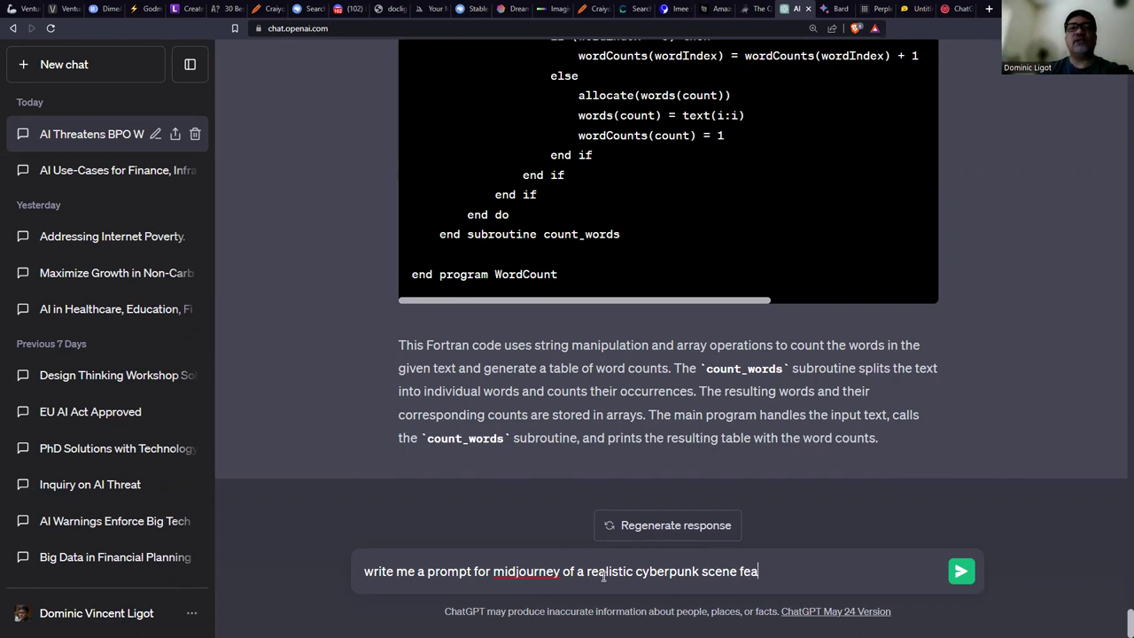
text(turing filipino)
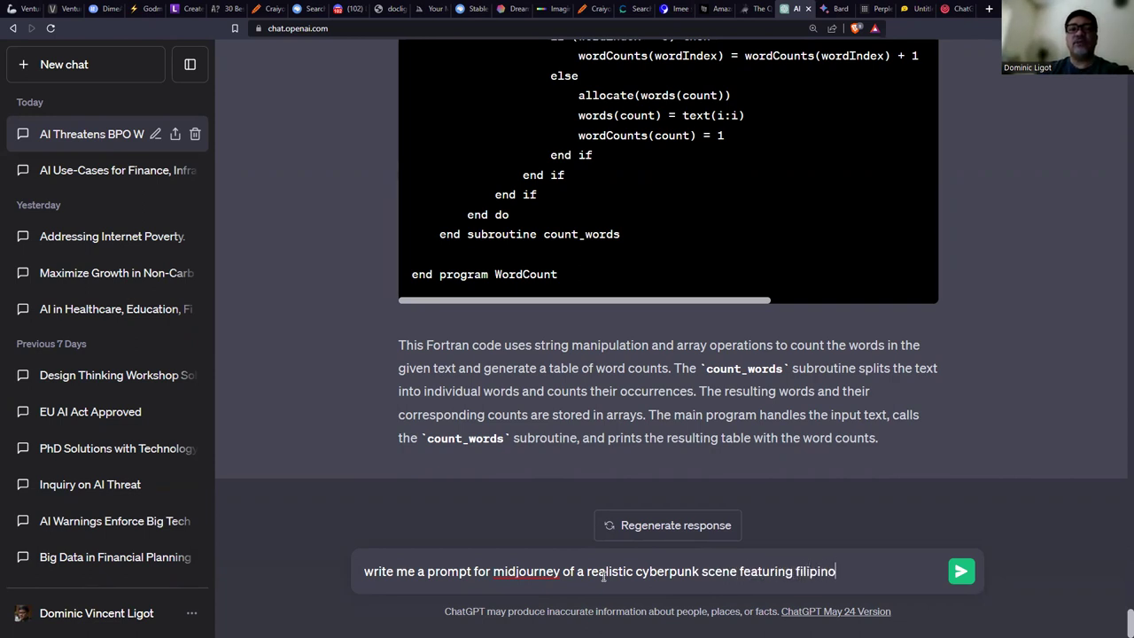
key(BackSpace)
key(BackSpace)
key(BackSpace)
key(BackSpace)
key(BackSpace)
key(BackSpace)
key(BackSpace)
key(BackSpace)
text(trad)
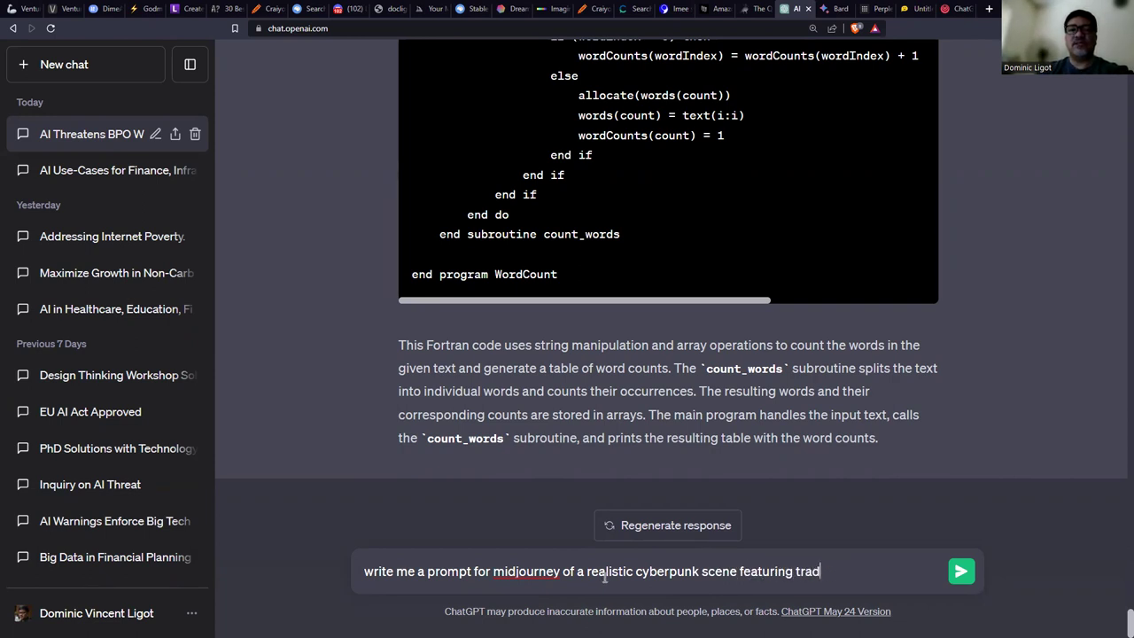
text(itional filipino outp)
text(fits)
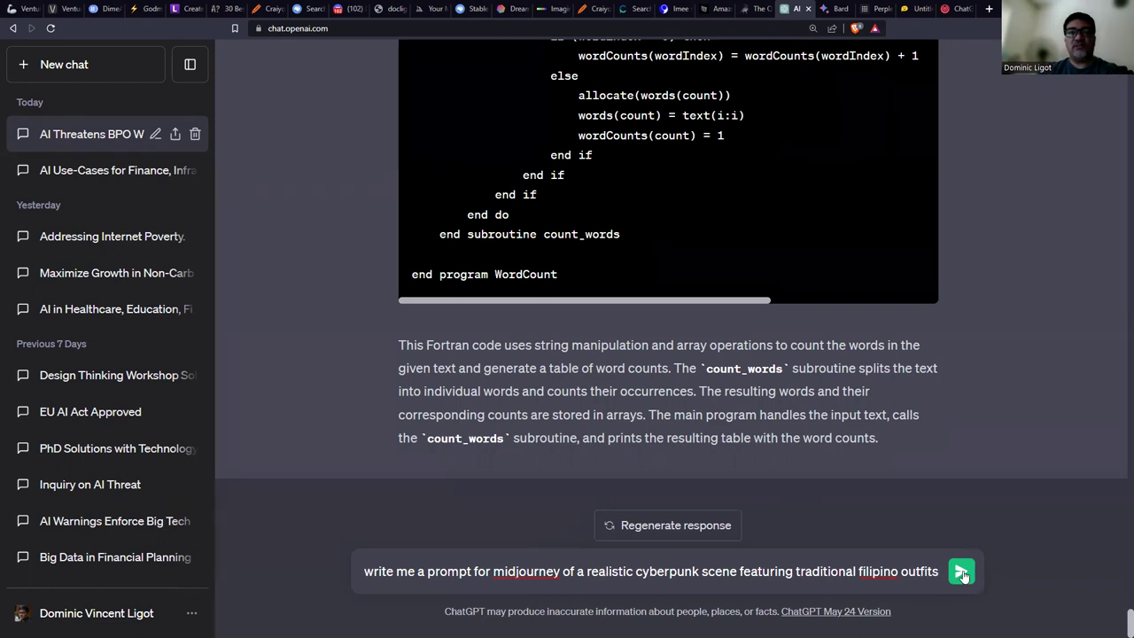
Send the cyberpunk request and select ChatGPT's neon-lit Filipino scene reply.
click(962, 574)
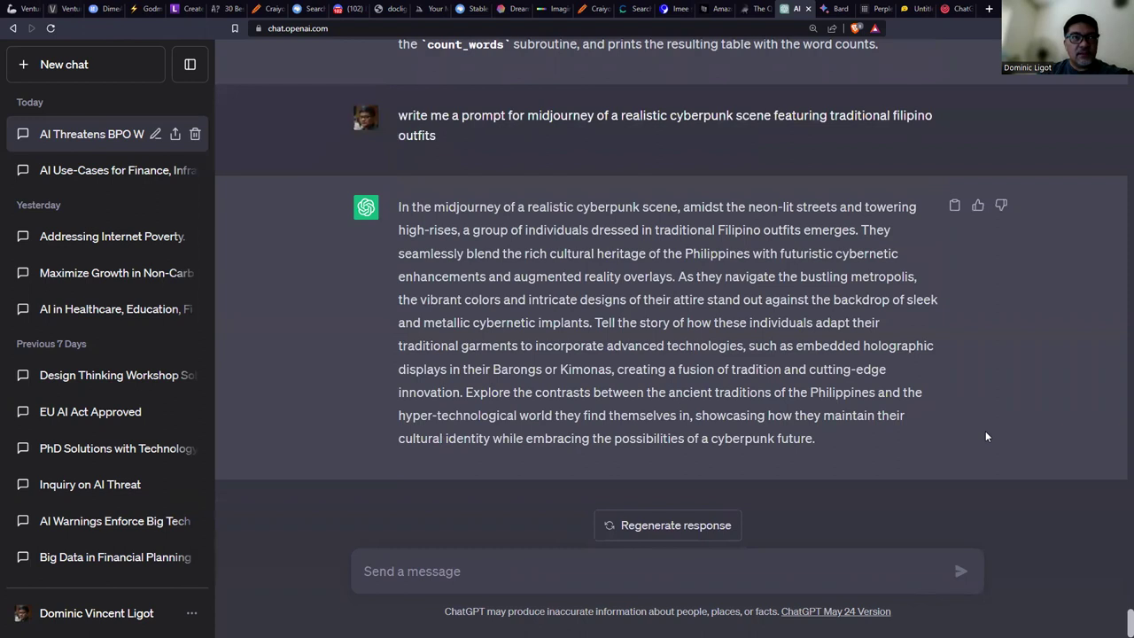
drag(847, 447, 841, 451)
key(ctrl+c)
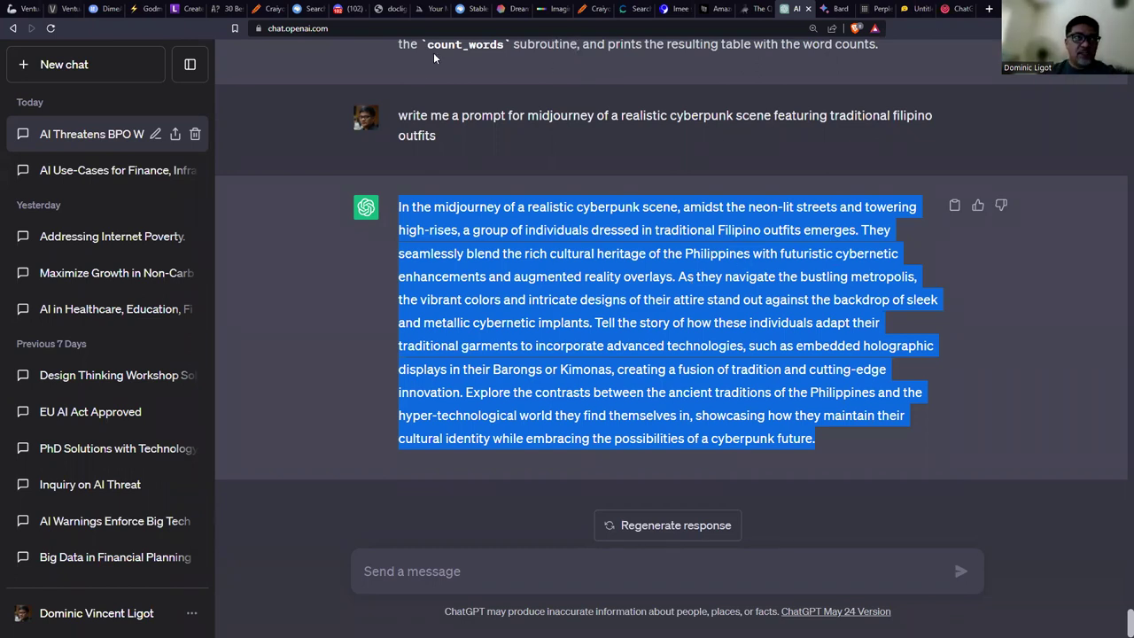
Submit the ChatGPT cyberpunk Filipino prompt to Midjourney in Discord with /imagine.
click(350, 9)
click(346, 147)
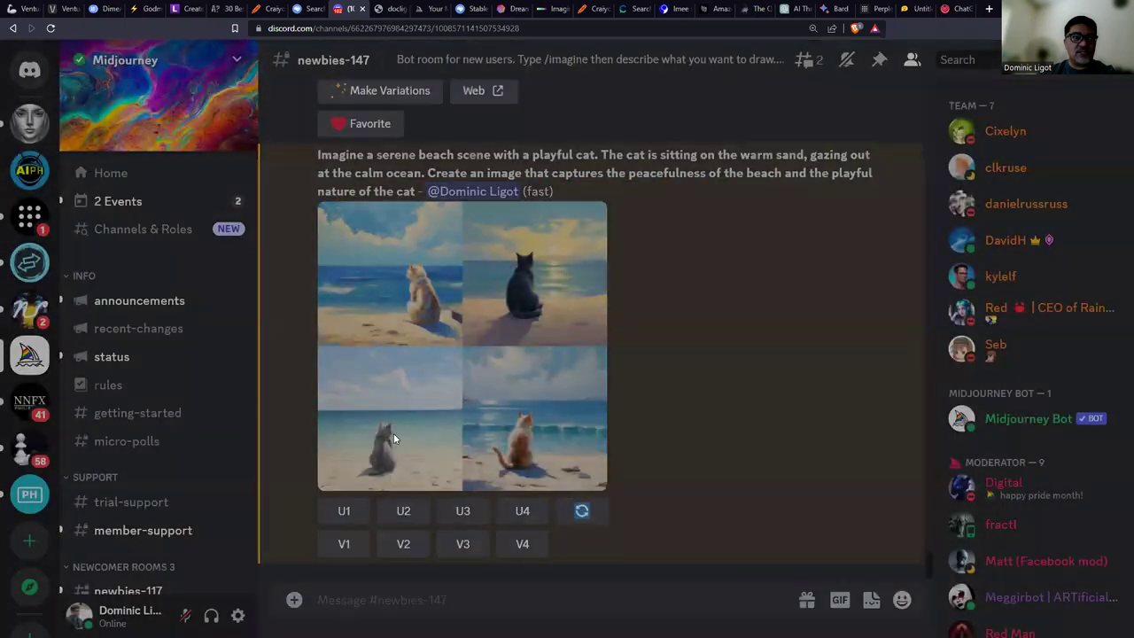
text(/imagine)
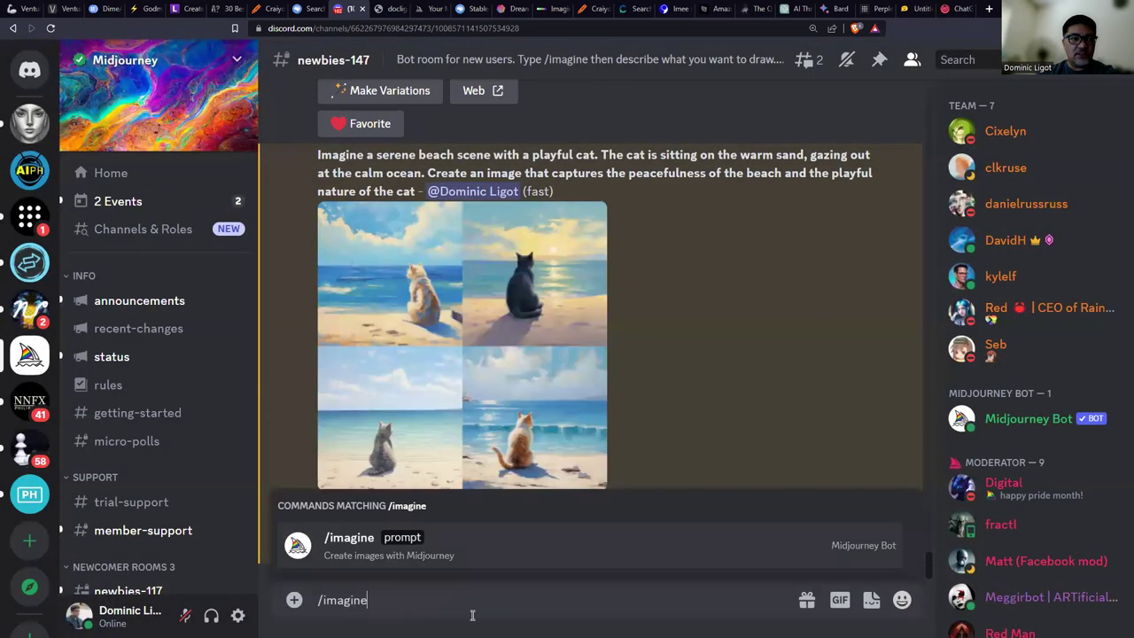
key(Tab)
key(ctrl+v)
key(Return)
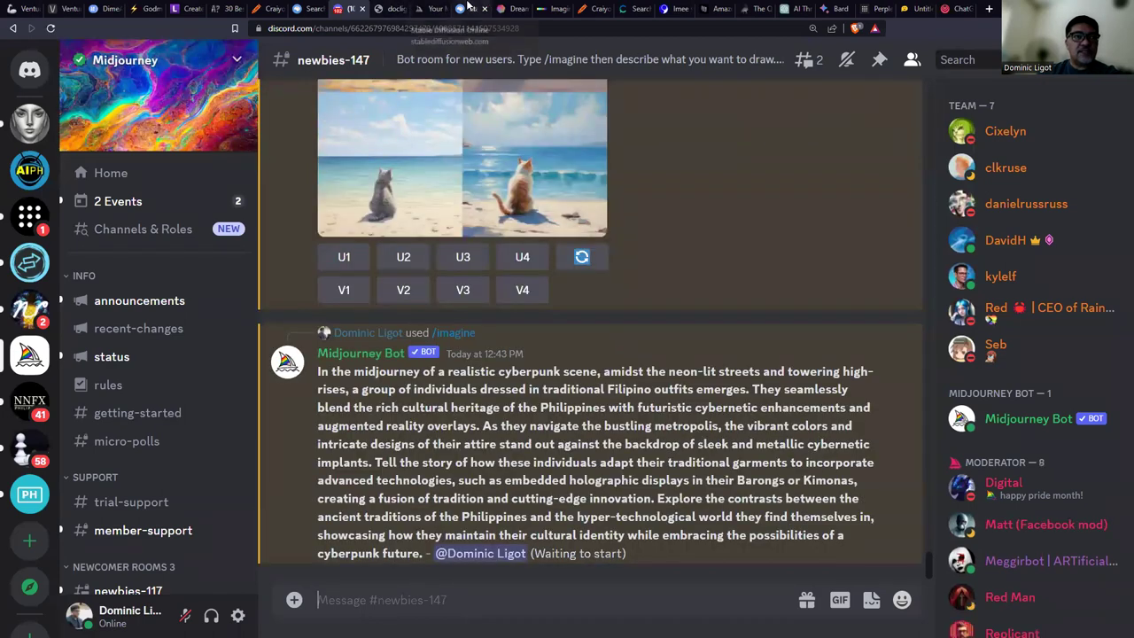
Replace Stable Diffusion Playground's beach-cat prompt with the cyberpunk prompt and generate images.
click(470, 8)
scroll(415, 295, up, 5)
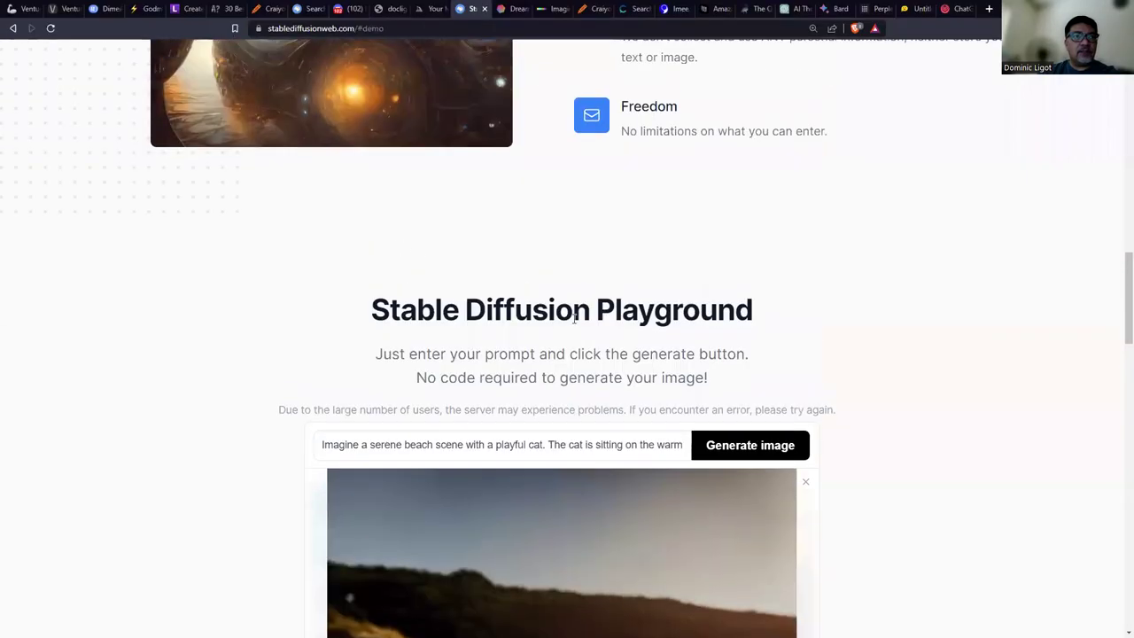
click(805, 481)
click(501, 443)
key(ctrl+a)
key(ctrl+v)
click(717, 445)
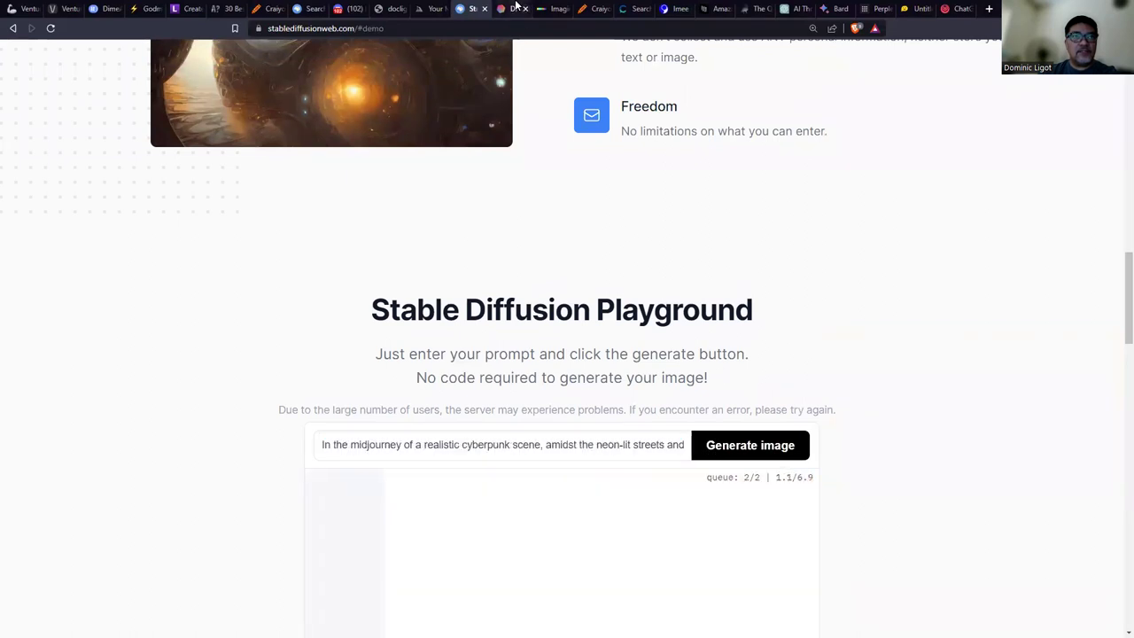
click(513, 8)
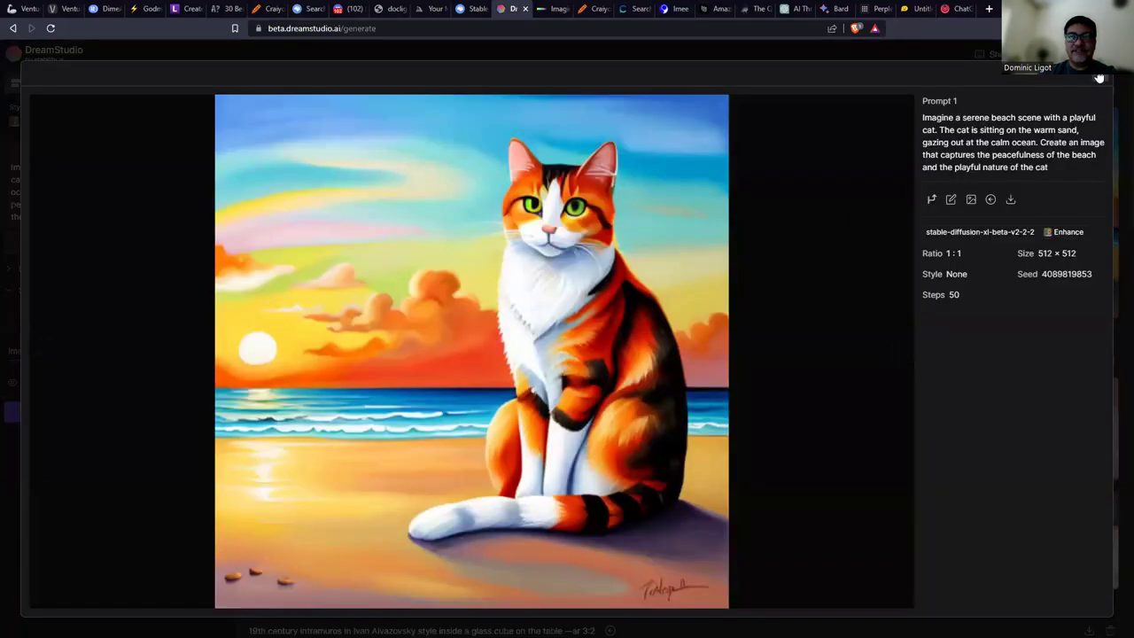
Replace DreamStudio's beach-cat prompt with the cyberpunk Filipino prompt and generate four images.
key(Escape)
click(111, 213)
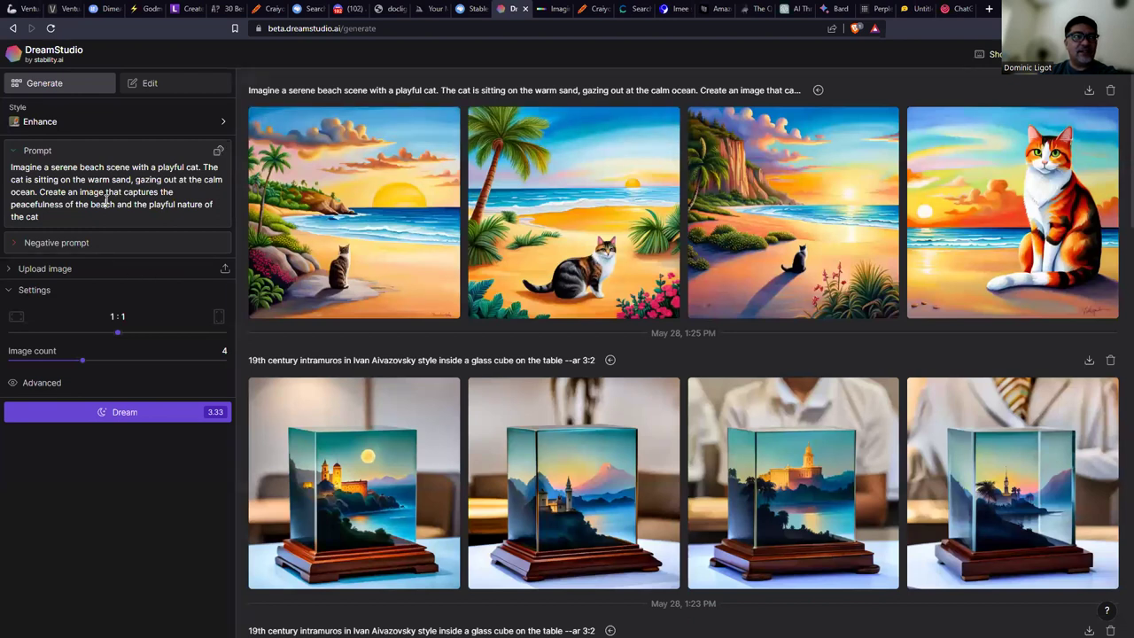
key(ctrl+a)
key(ctrl+v)
click(102, 595)
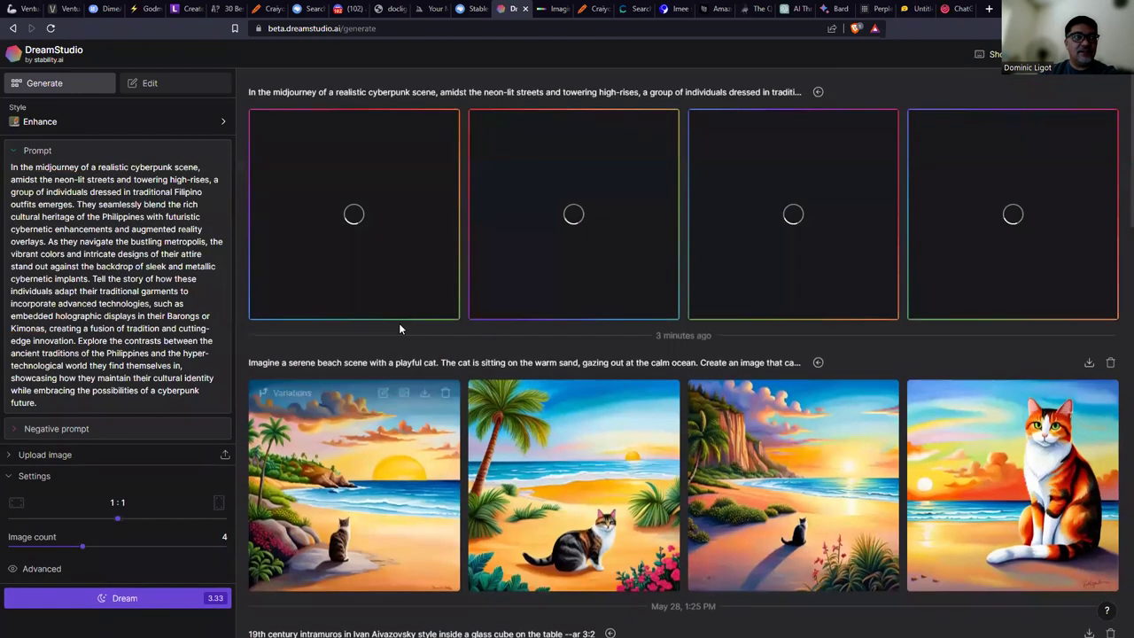
click(552, 8)
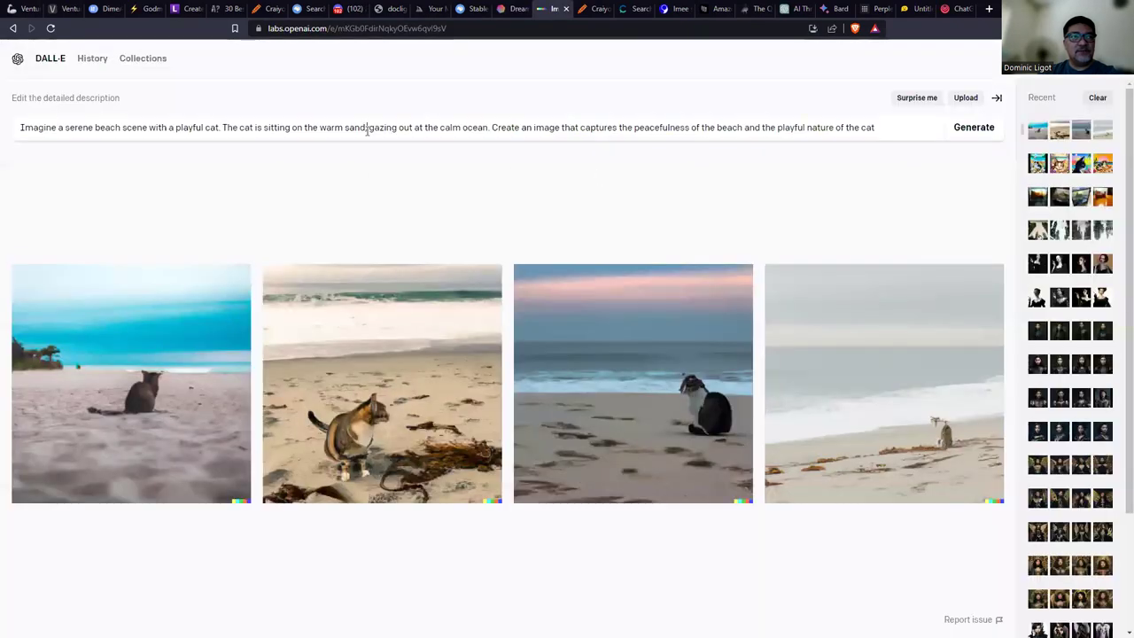
Swap DALL-E's beach-cat description for the cyberpunk Filipino one and generate images.
key(ctrl+a)
key(ctrl+v)
click(974, 127)
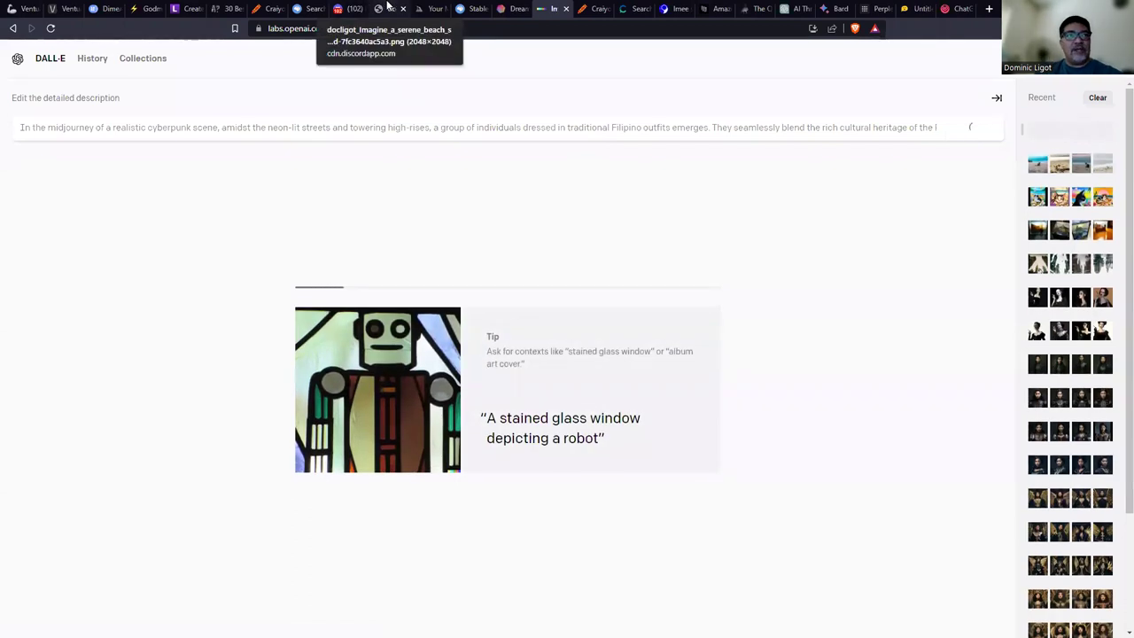
click(387, 8)
click(351, 8)
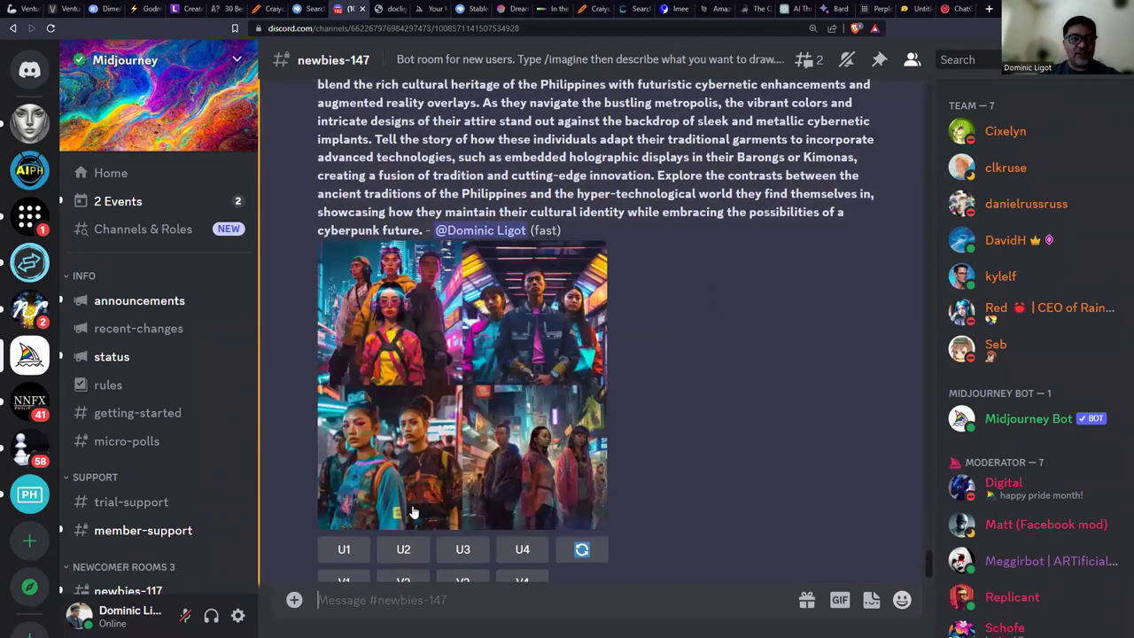
Open Midjourney's cyberpunk grid full-size in the browser, then view Stable Diffusion's cyberpunk results.
click(482, 401)
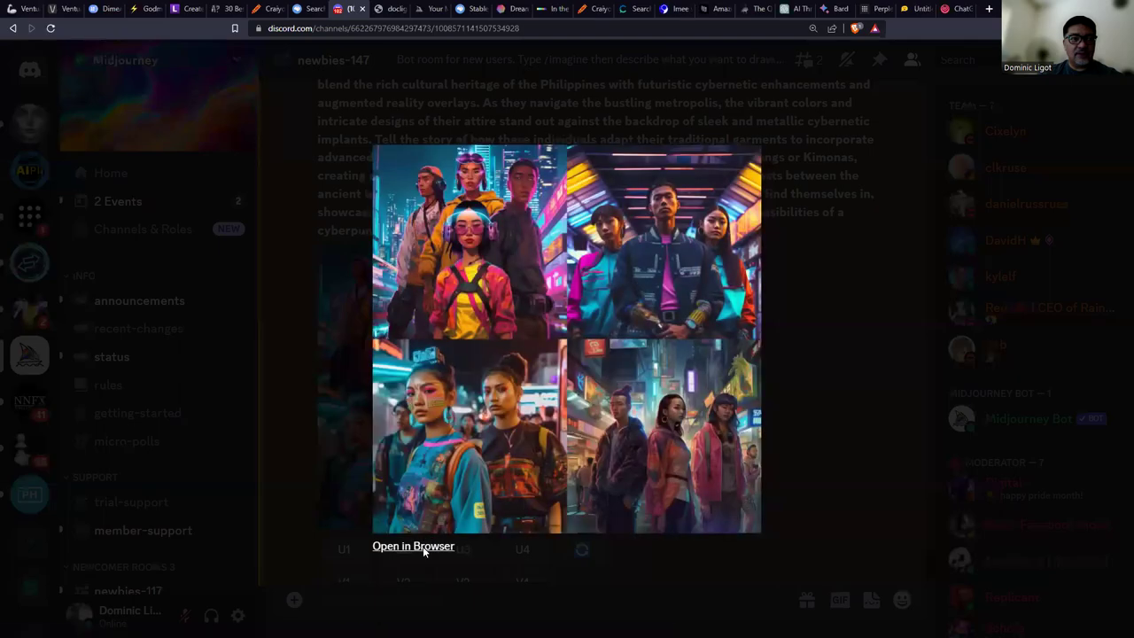
click(423, 545)
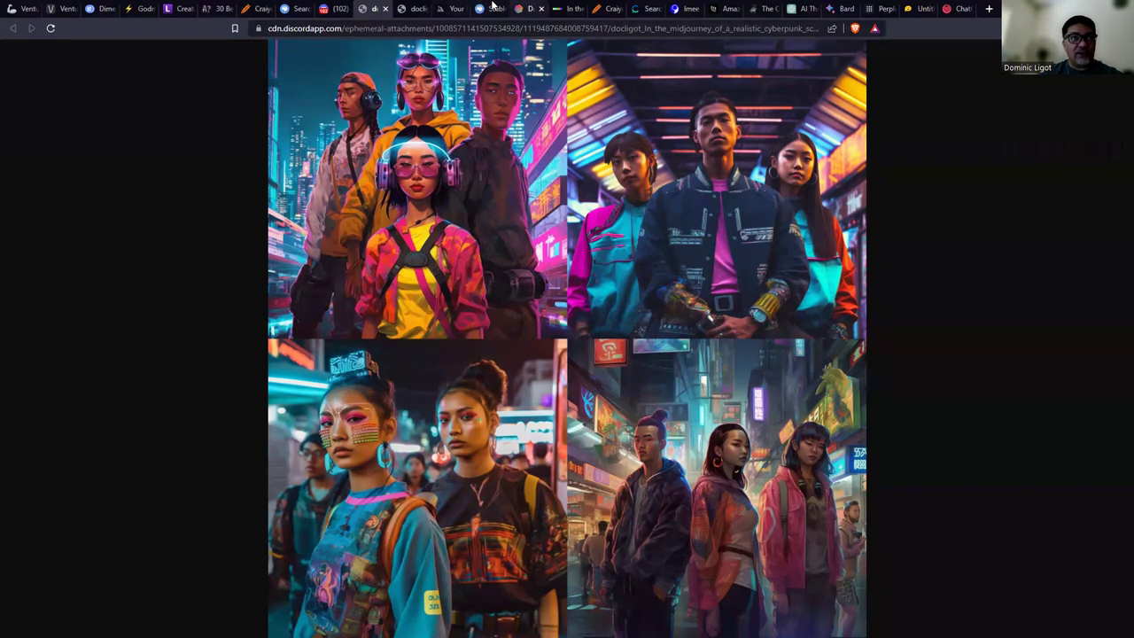
click(490, 8)
scroll(578, 266, down, 3)
click(434, 301)
scroll(798, 355, down, 4)
scroll(856, 319, up, 3)
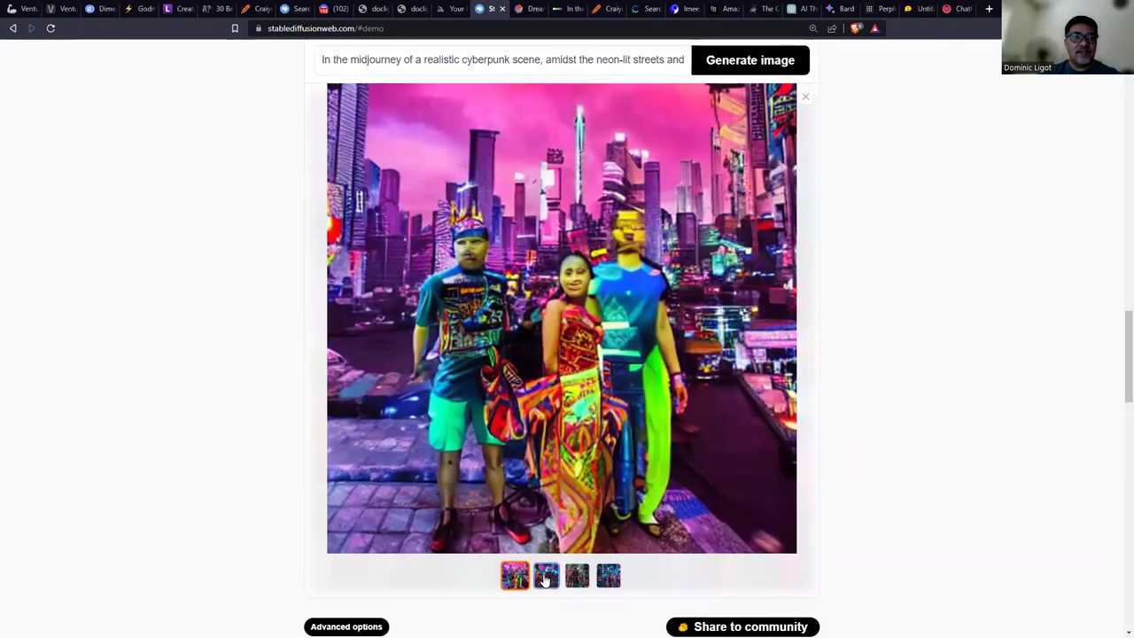
Enlarge Stable Diffusion's second, third and fourth cyberpunk images and expand the advanced generation settings.
click(547, 576)
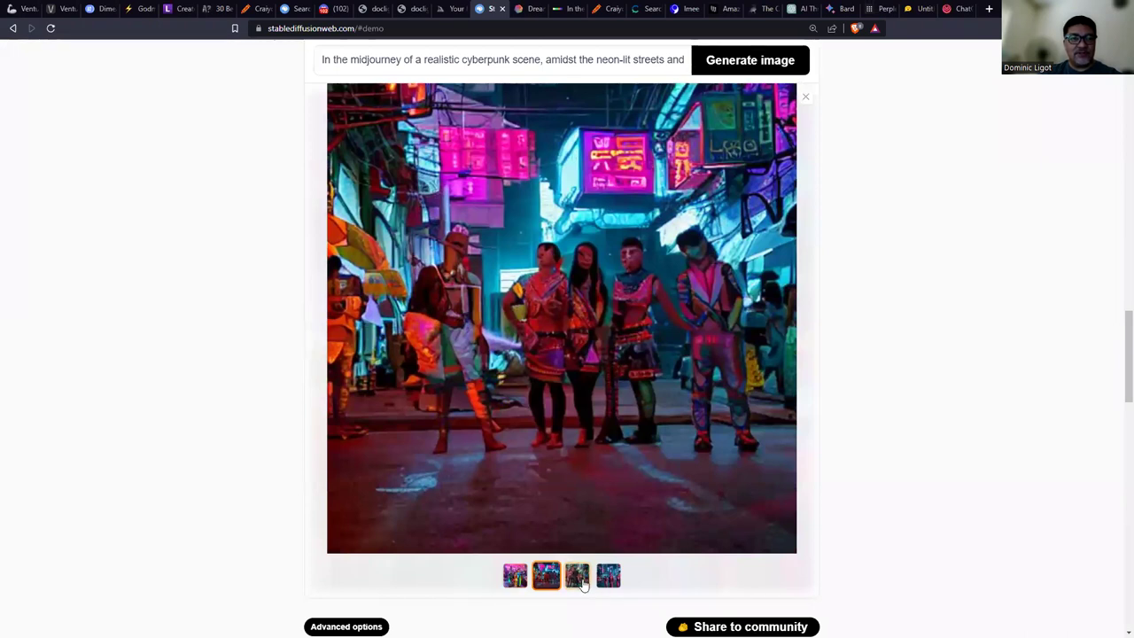
click(584, 587)
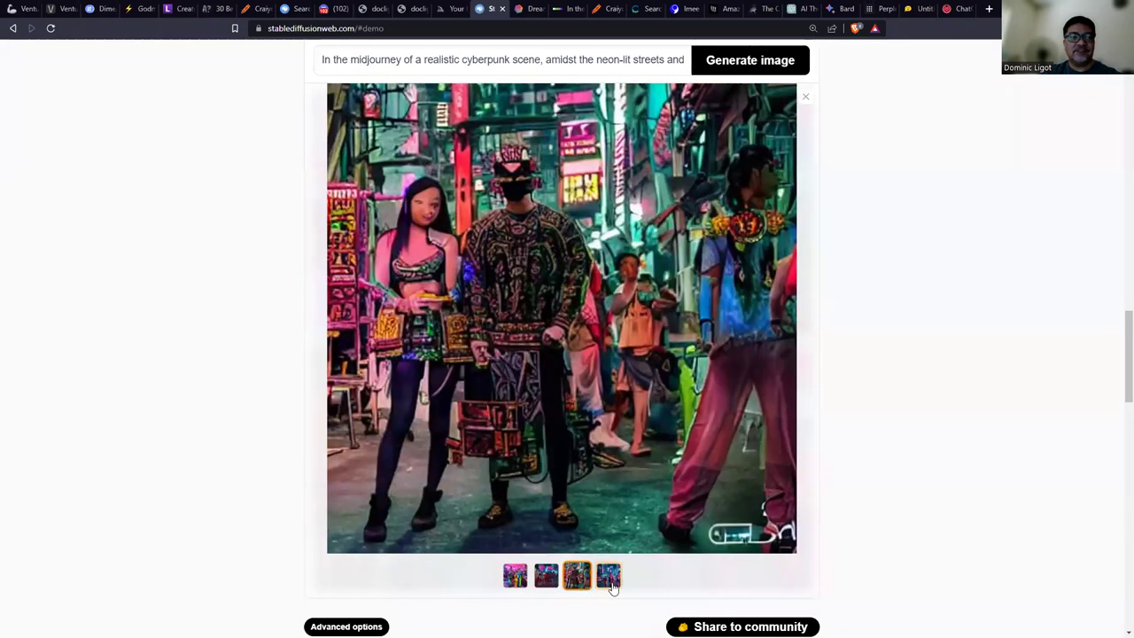
click(610, 585)
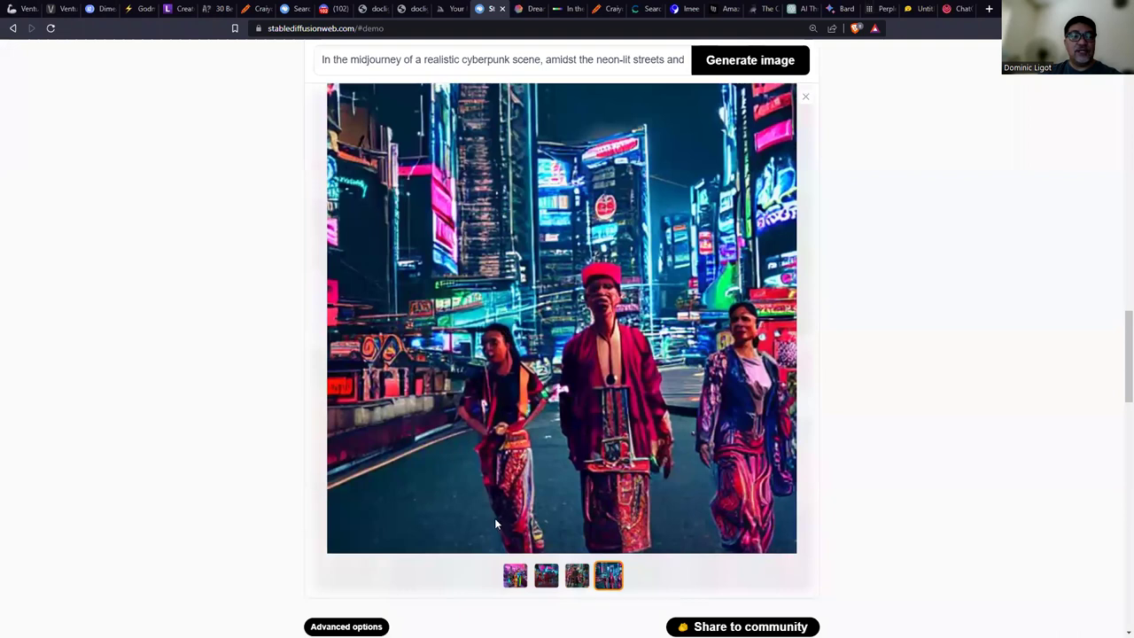
scroll(496, 522, down, 2)
click(355, 453)
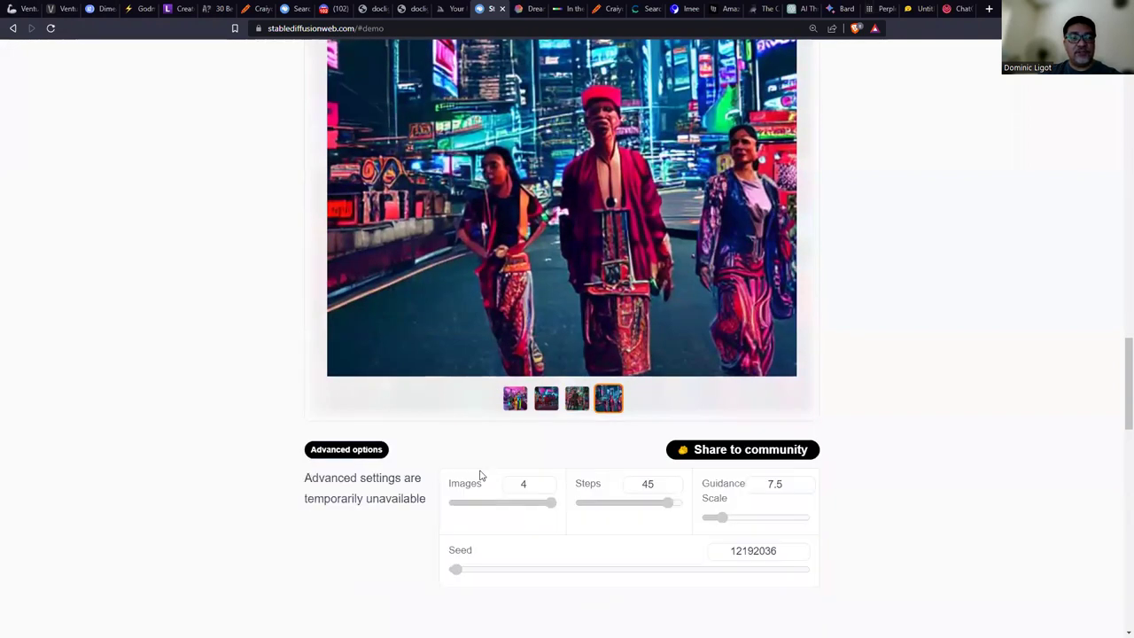
scroll(481, 478, down, 1)
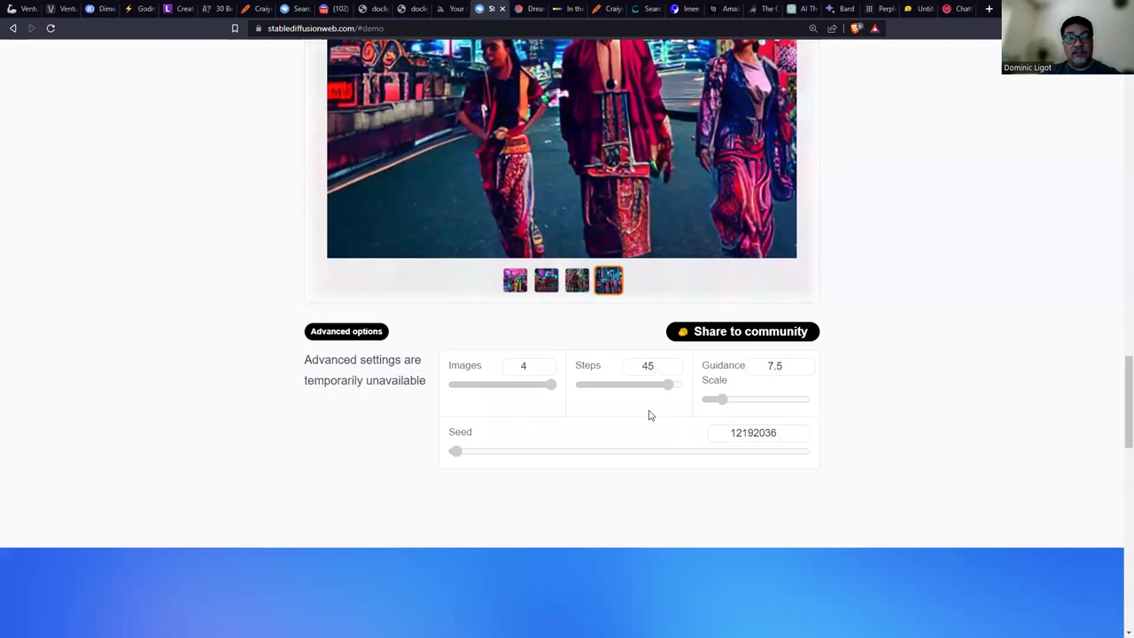
scroll(656, 458, up, 3)
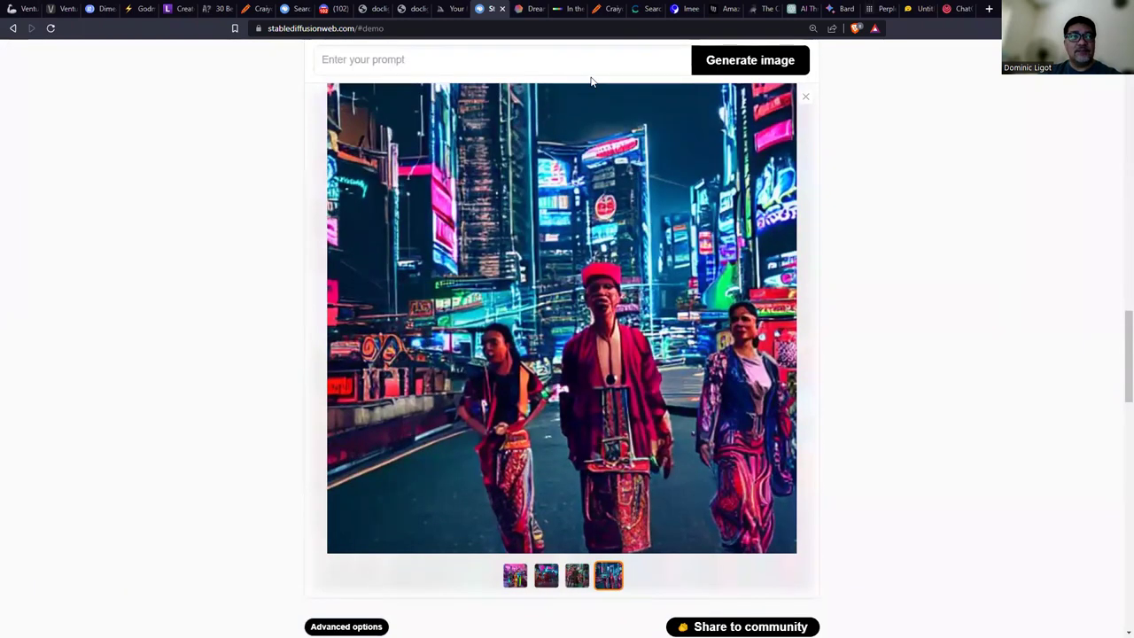
click(530, 9)
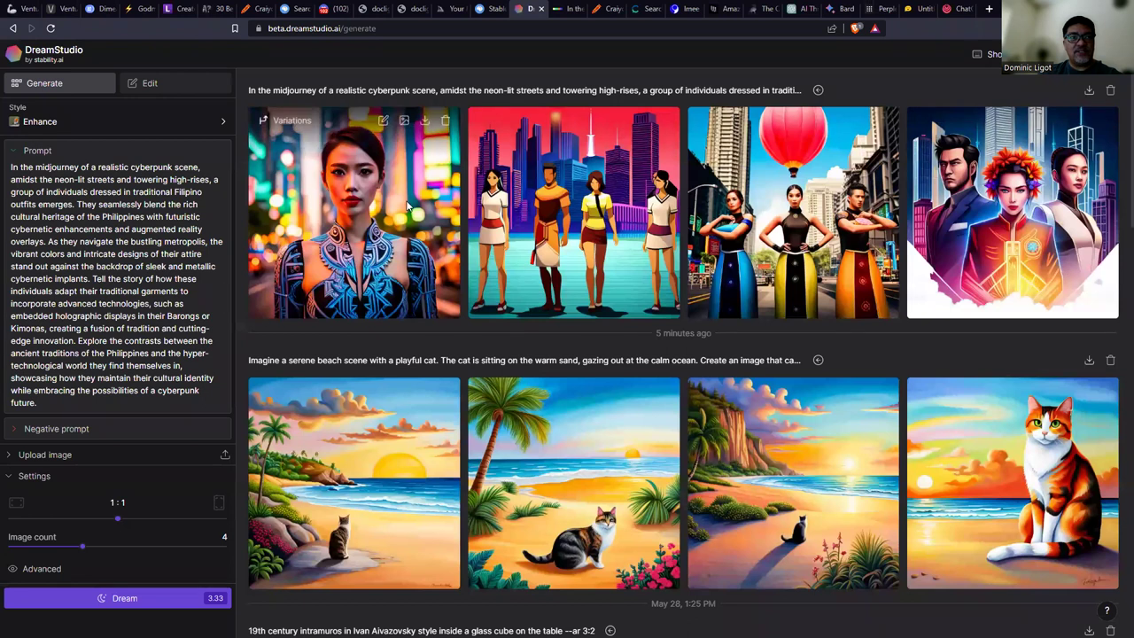
View each of DreamStudio's four cyberpunk images full size in turn.
click(447, 293)
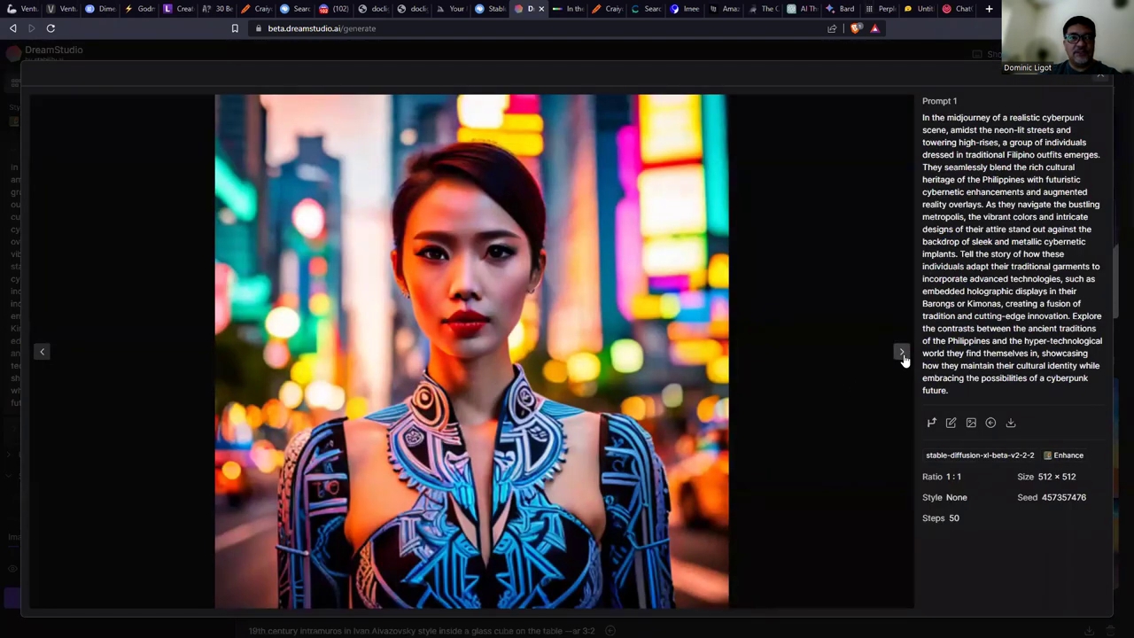
click(902, 353)
click(902, 353)
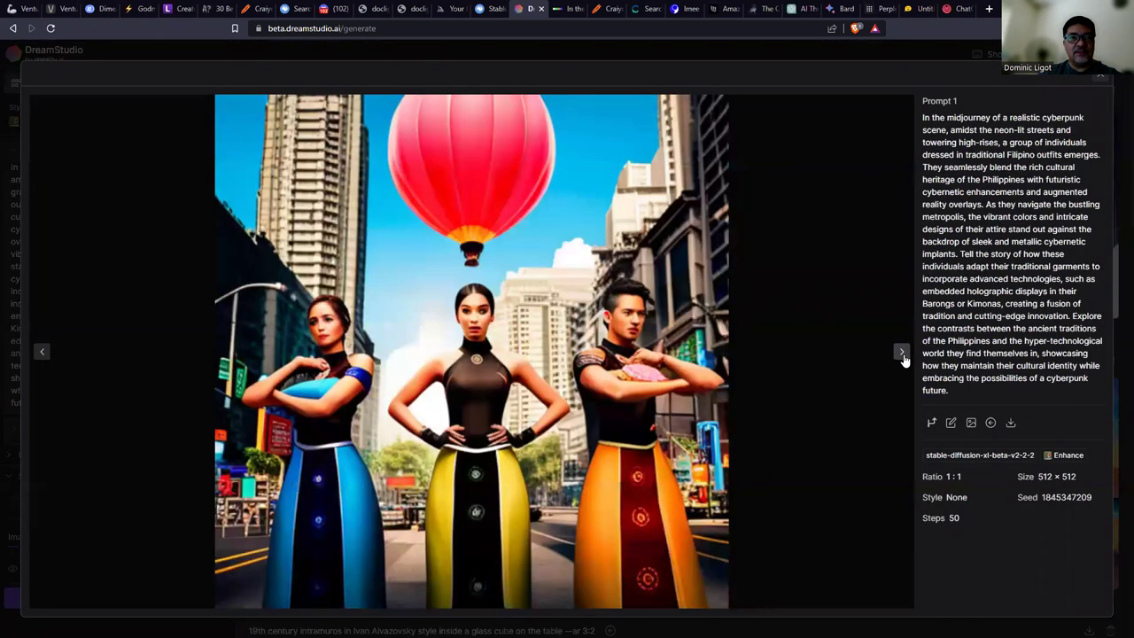
click(902, 352)
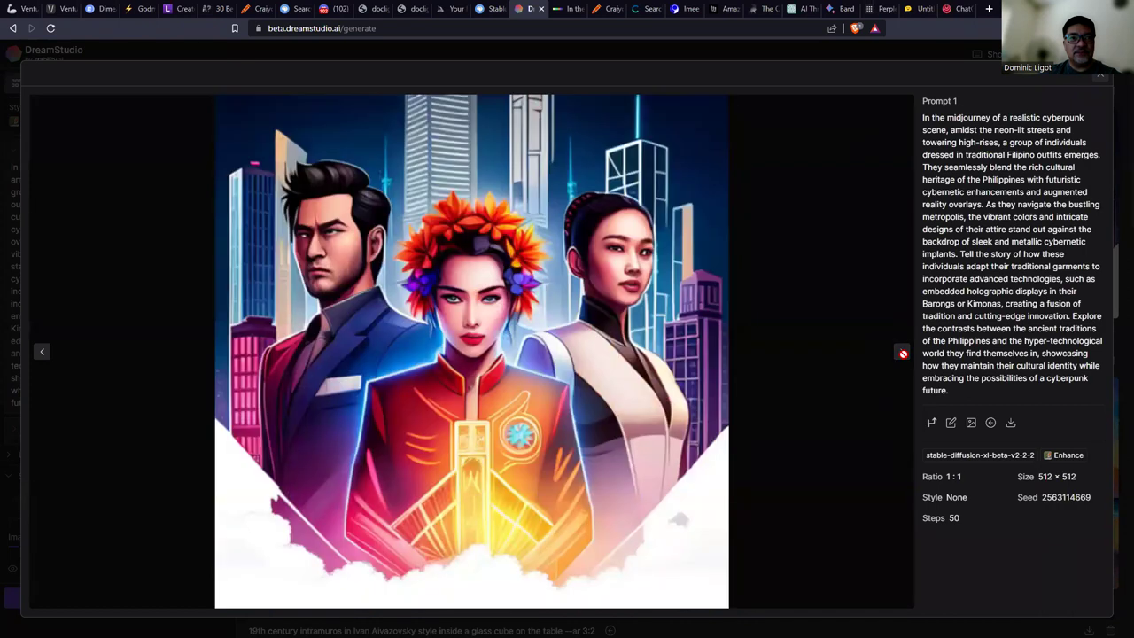
key(ctrl+Tab)
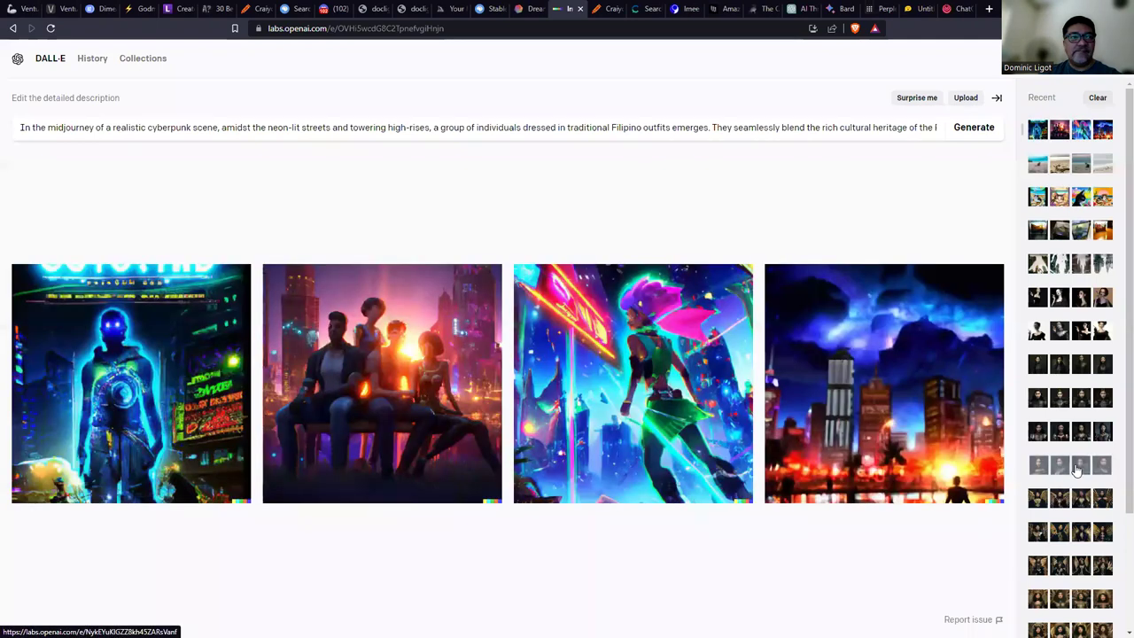
Step through DALL-E's cyberpunk images enlarged, ending on the night city scene, then return to the grid.
click(160, 381)
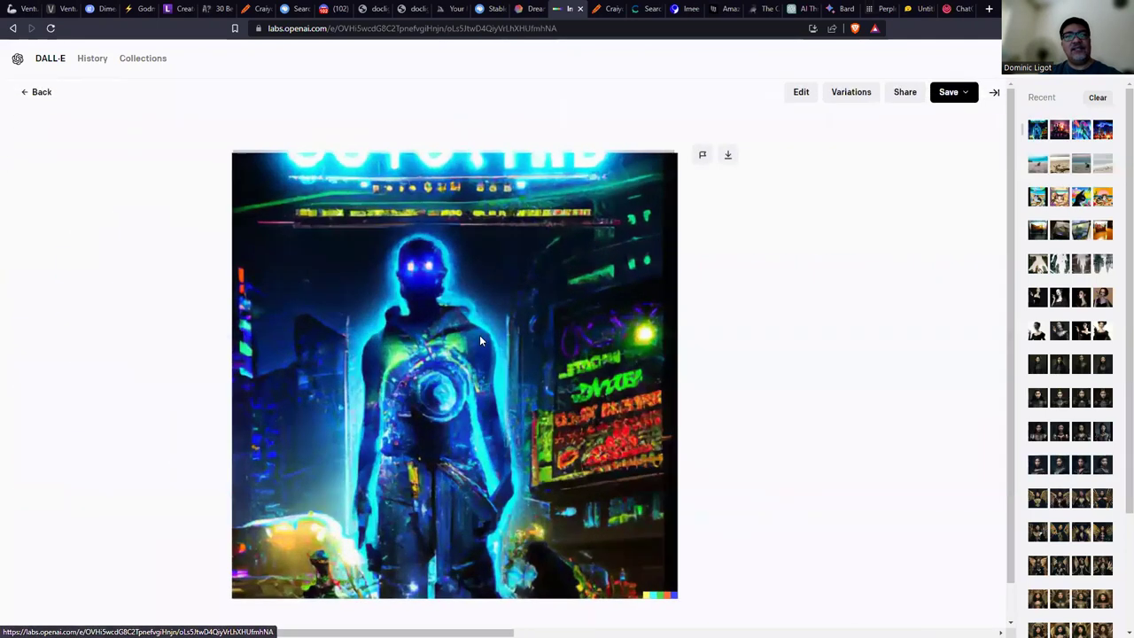
click(994, 379)
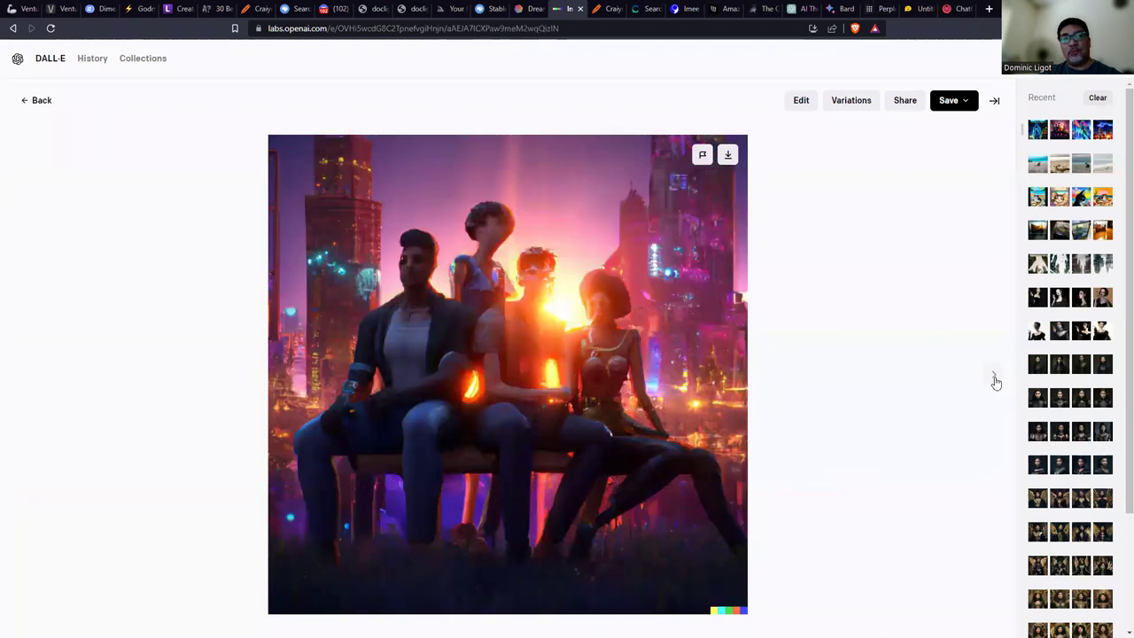
click(994, 380)
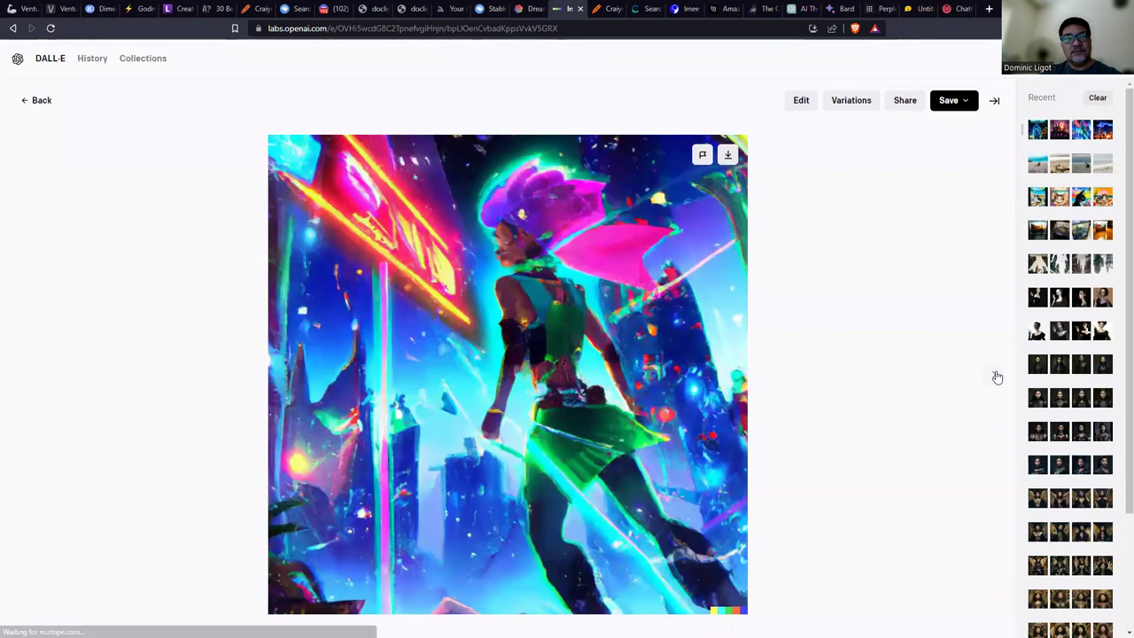
click(995, 378)
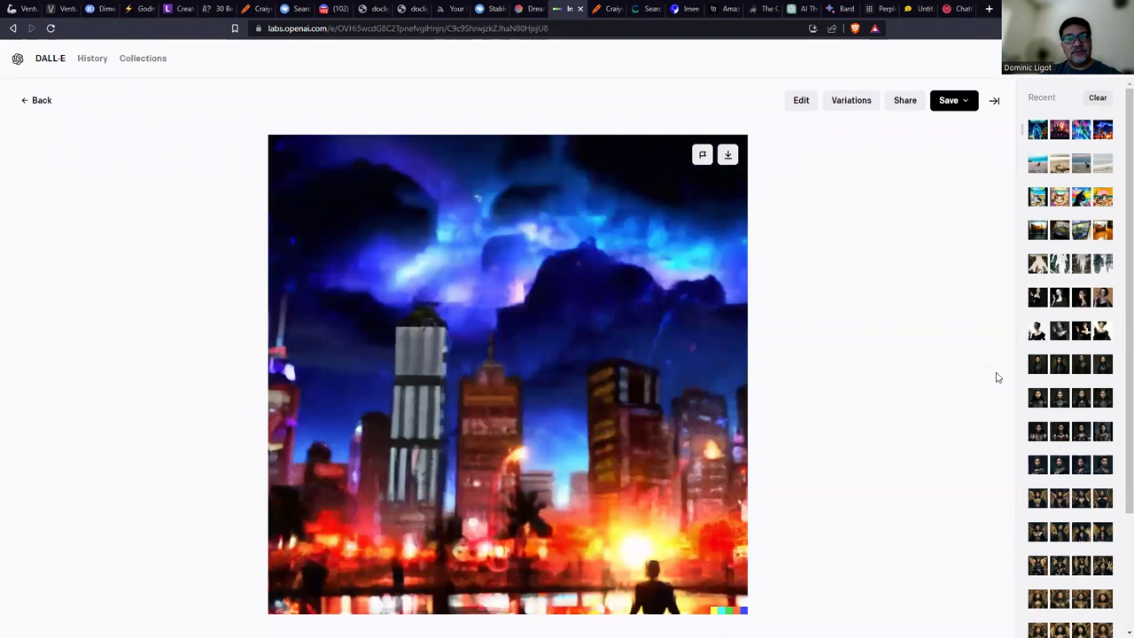
click(28, 102)
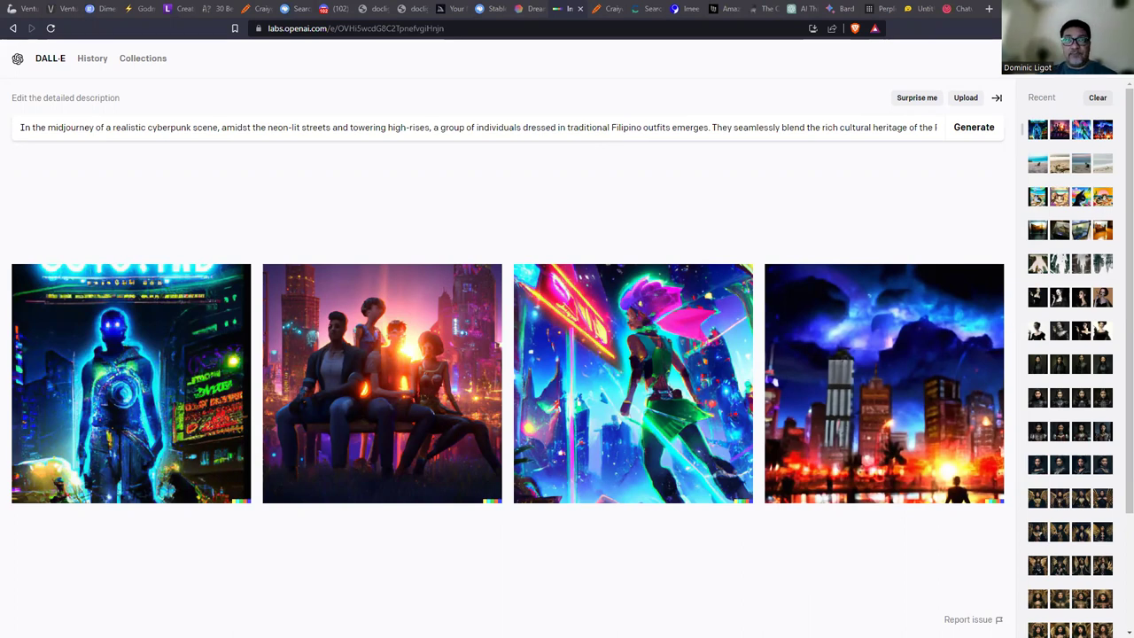
click(801, 8)
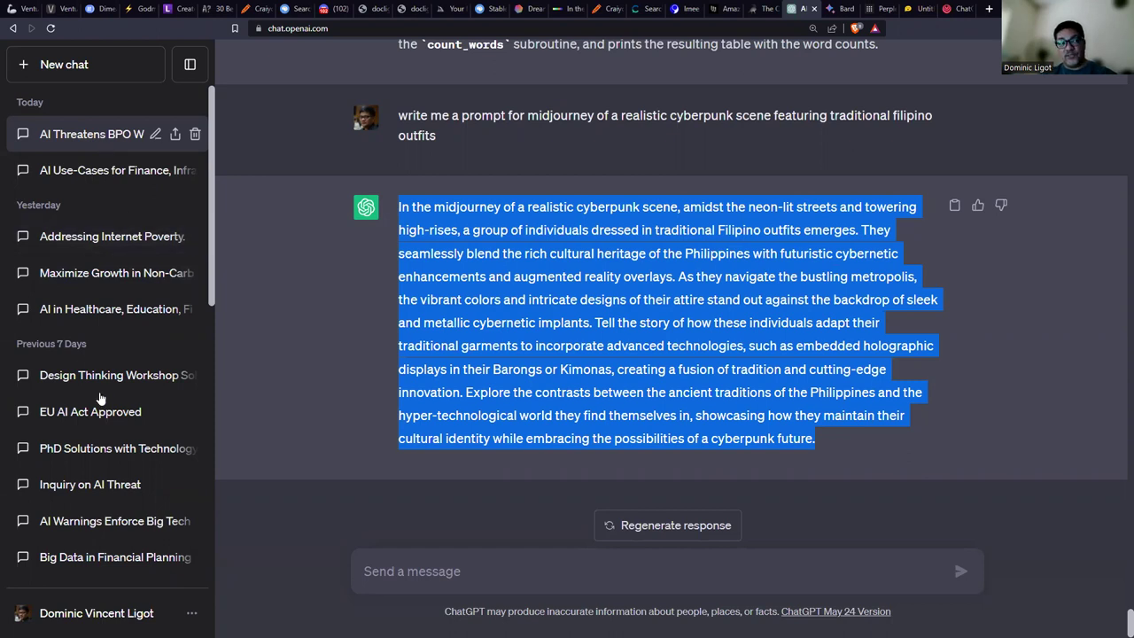
Create a share link for the ChatGPT chat, then resume the PowerPoint slideshow.
click(175, 137)
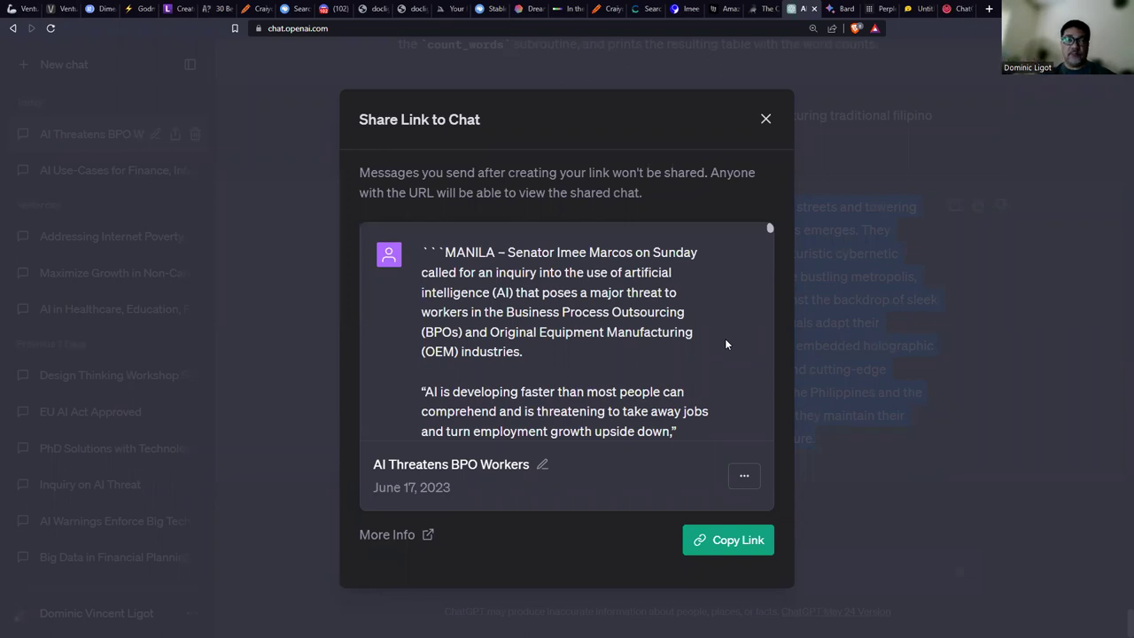
click(765, 118)
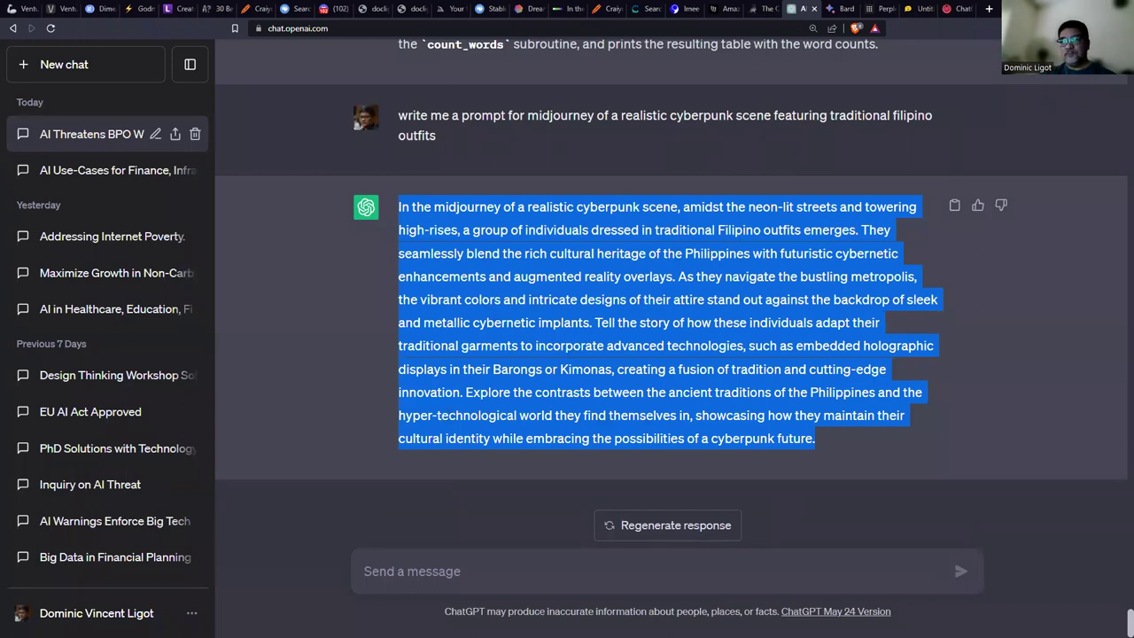
key(alt+Tab)
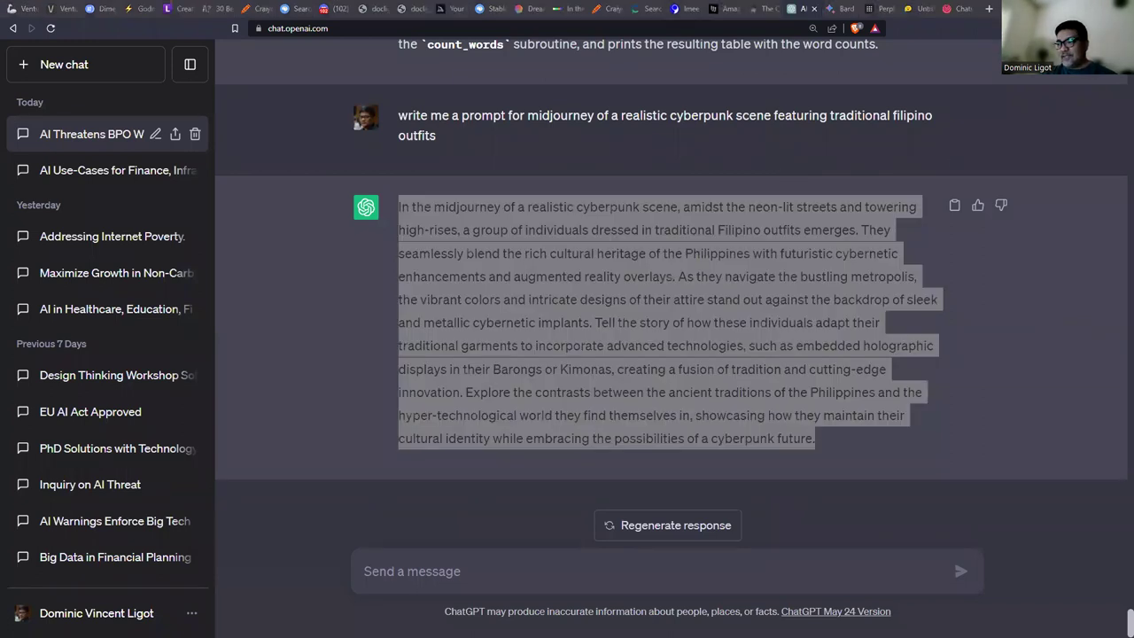
key(shift+F5)
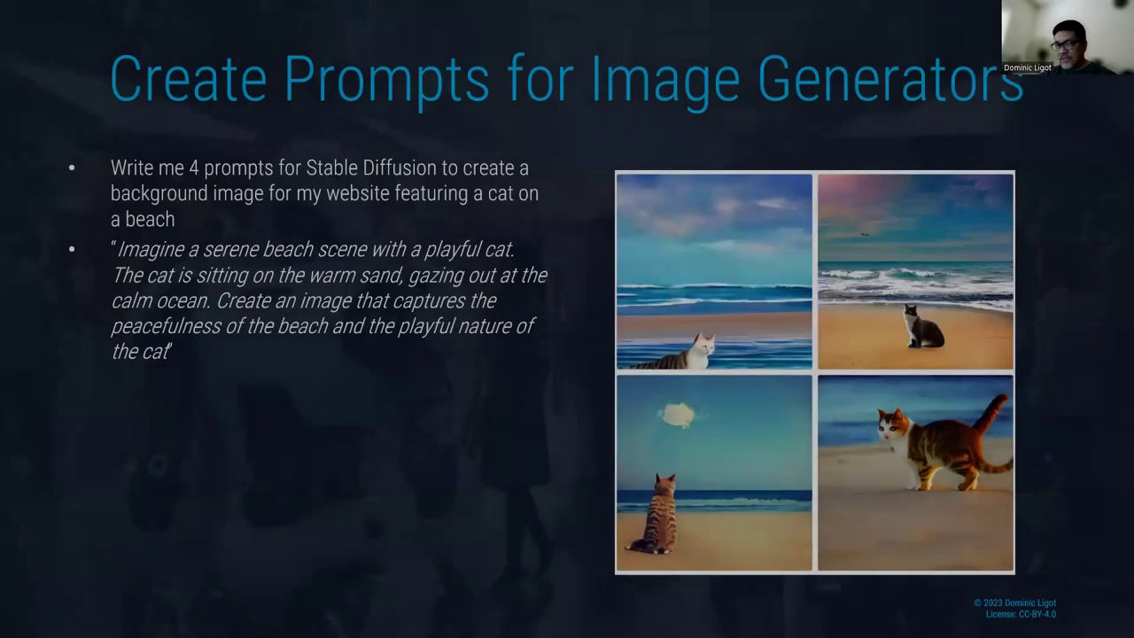
Advance the slideshow past SOME COOL AI TOOLS to the Prompting Guide slide.
click(443, 525)
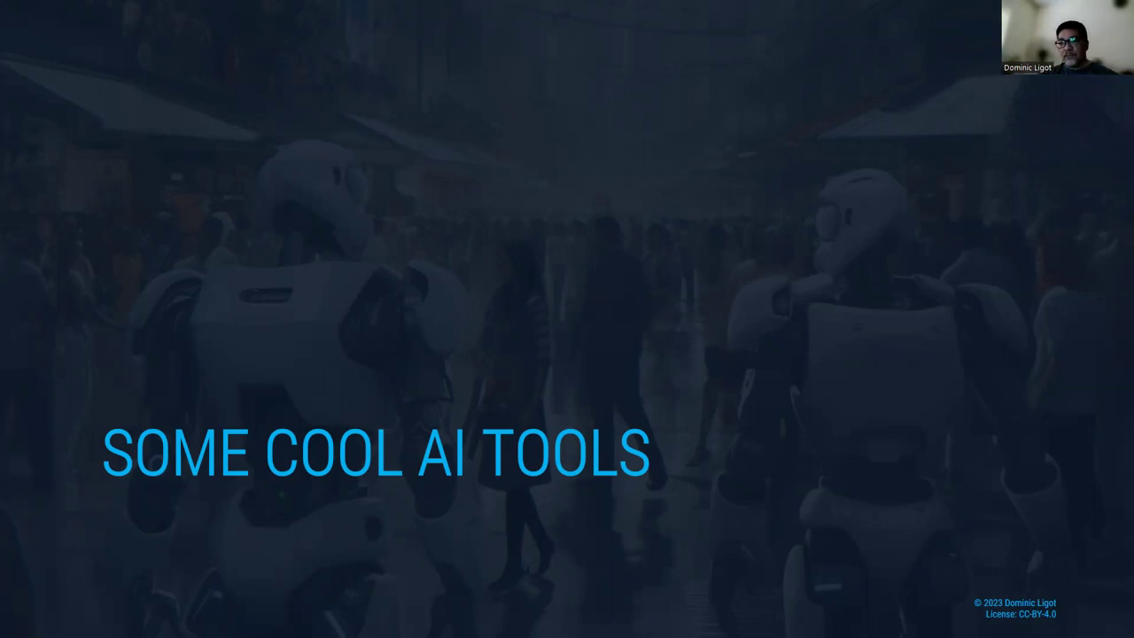
key(Right)
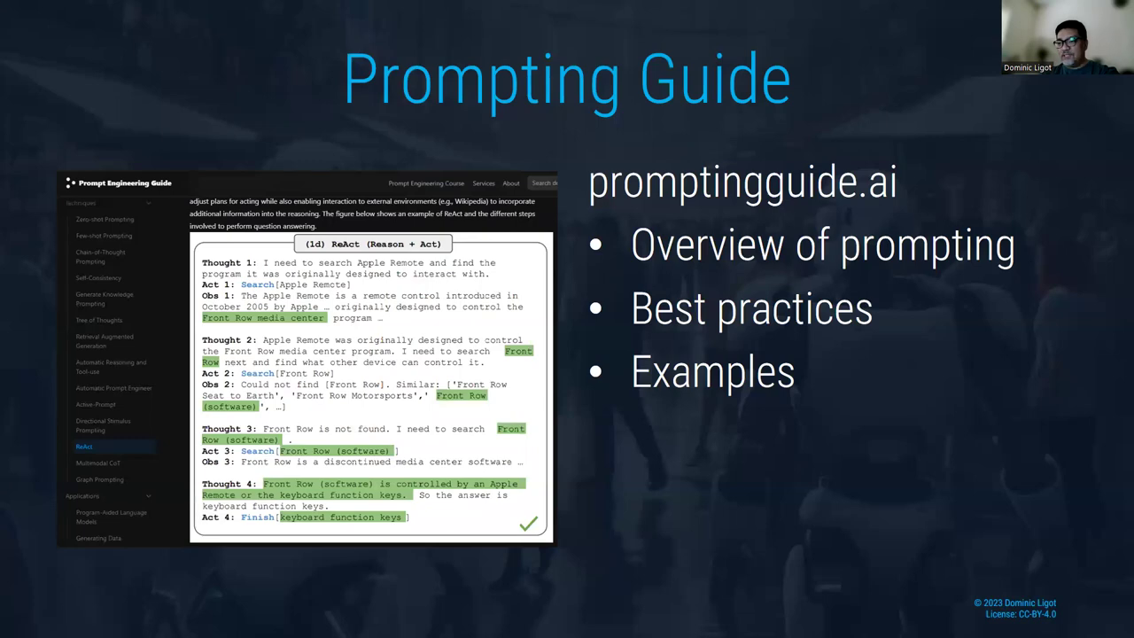
key(alt+Tab)
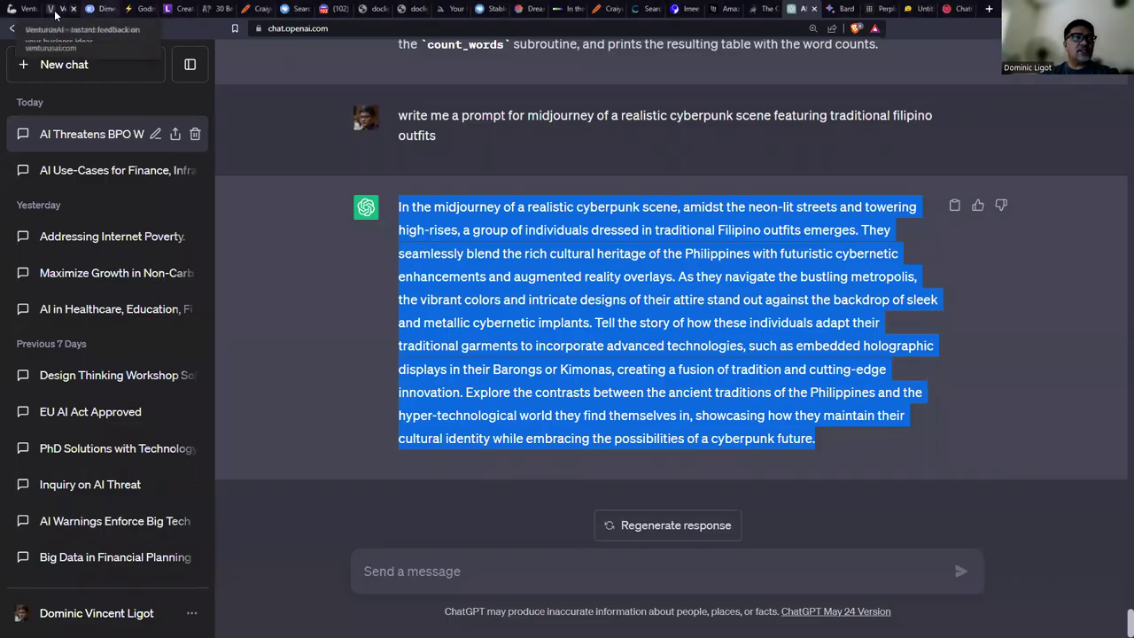
Open promptingguide.ai in a new tab and zoom the page in.
click(988, 8)
text(prompt)
key(Return)
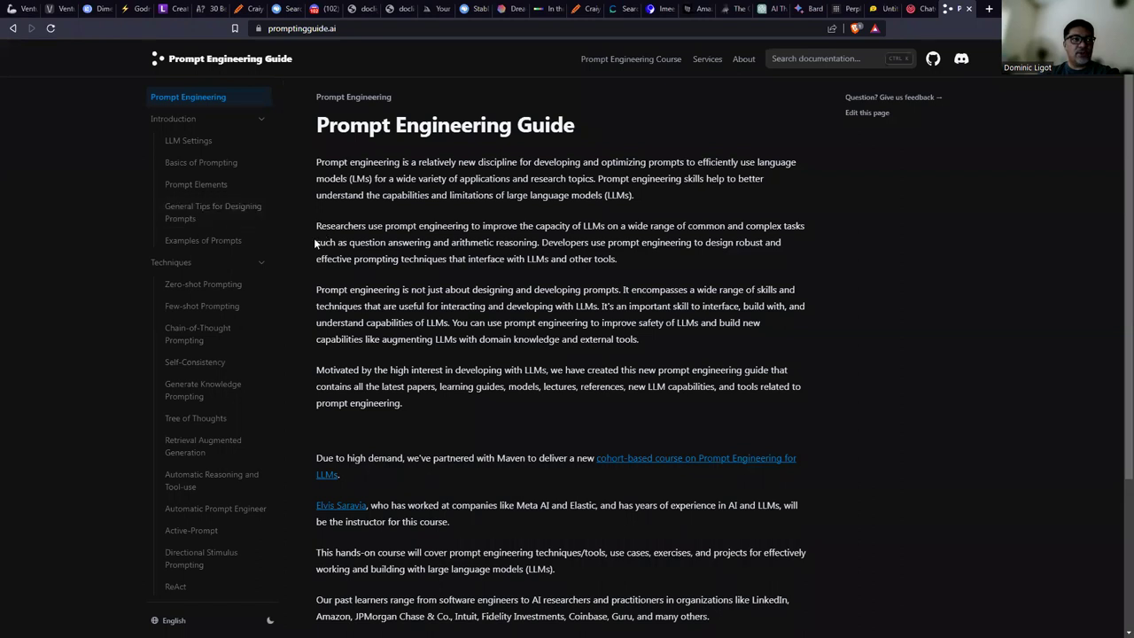
key(ctrl+plus)
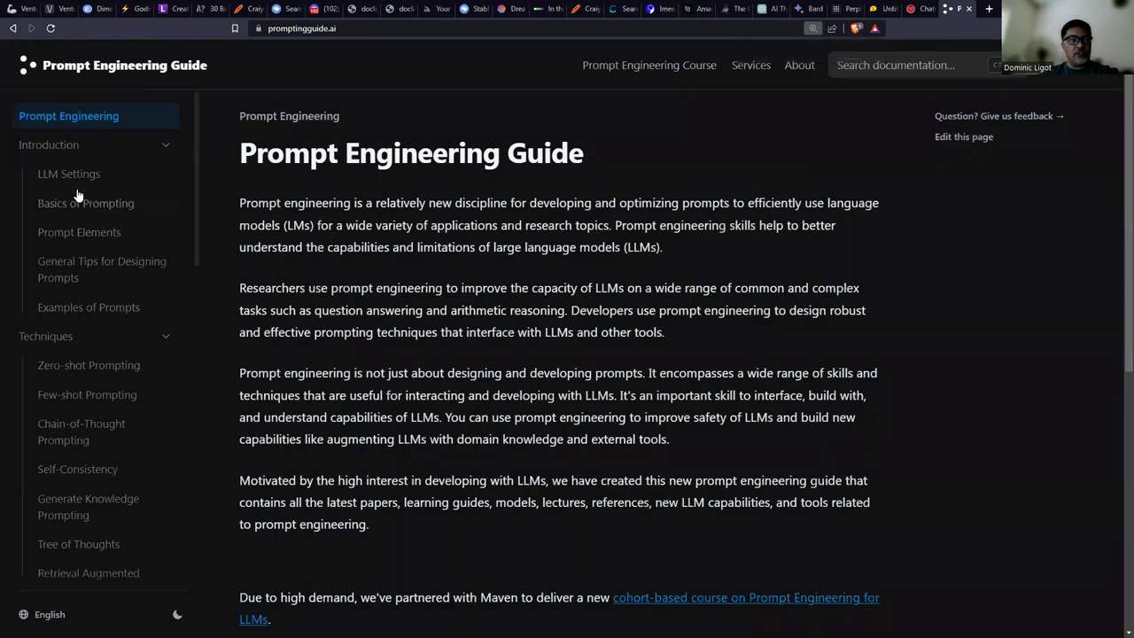
Browse the guide's home page and open the Automatic Reasoning and Tool-use (ART) article.
scroll(93, 275, down, 1)
scroll(93, 274, down, 1)
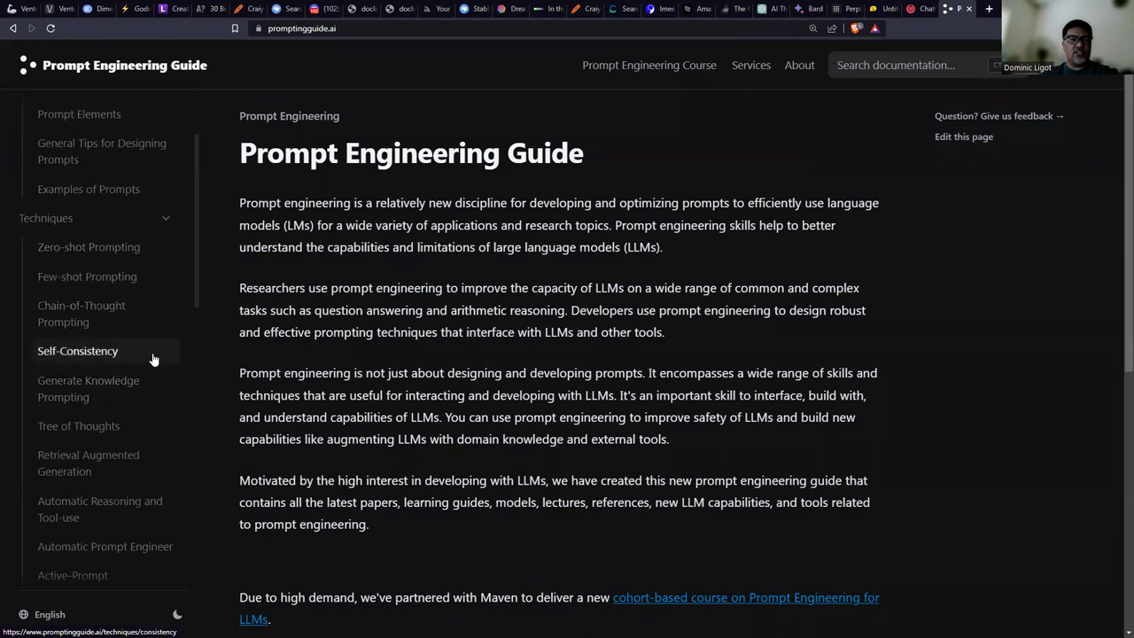
scroll(152, 359, down, 1)
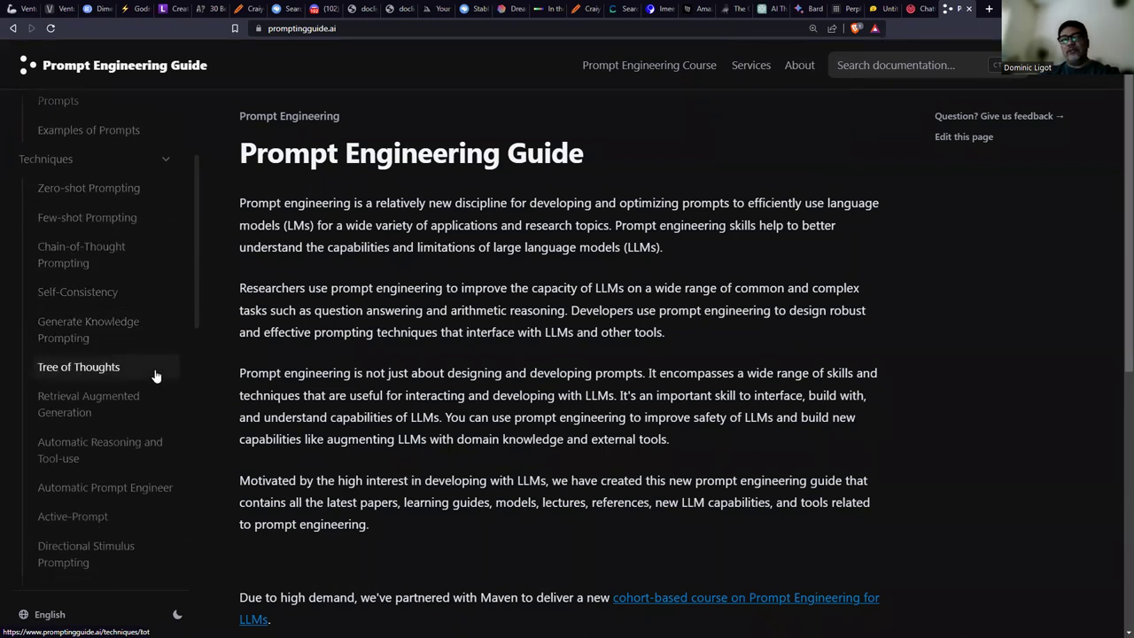
scroll(162, 372, down, 1)
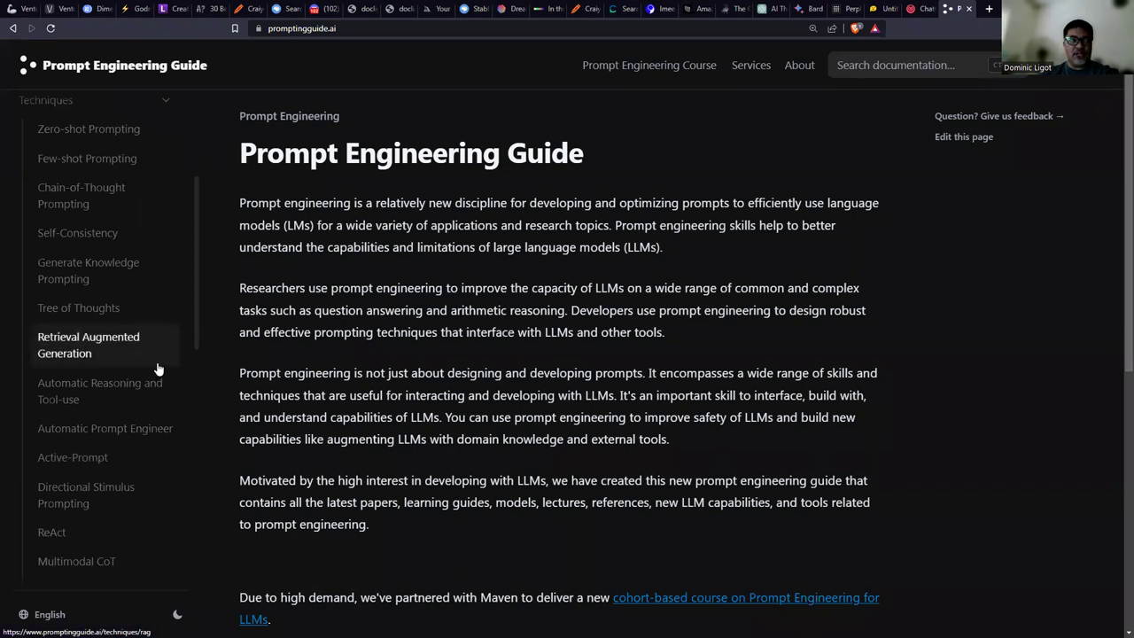
scroll(150, 387, down, 2)
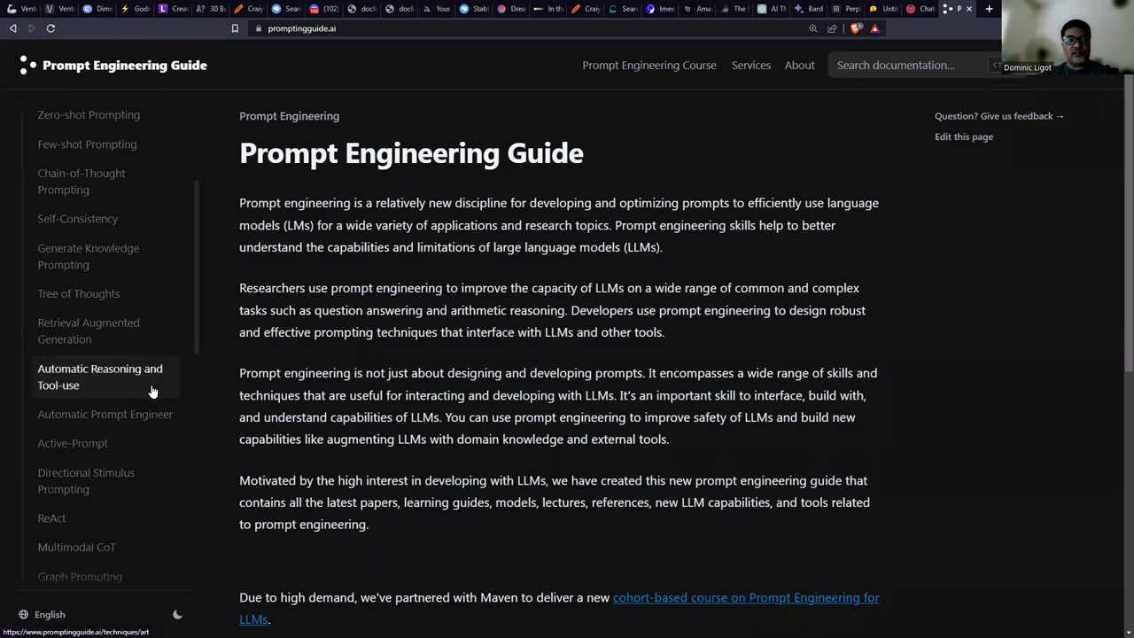
scroll(150, 390, up, 2)
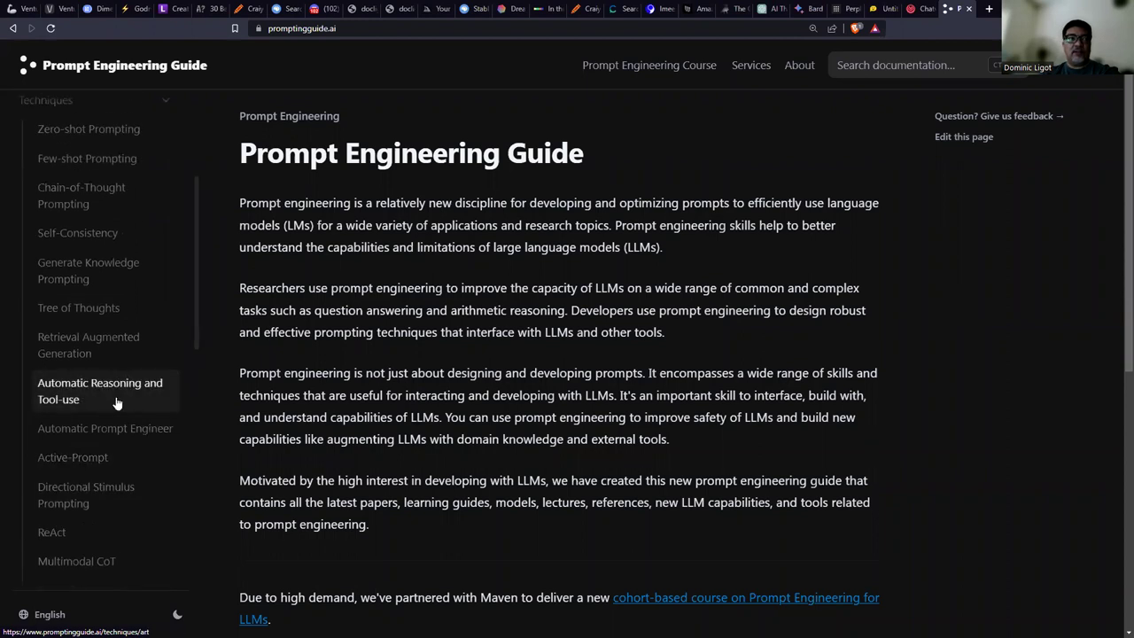
click(116, 403)
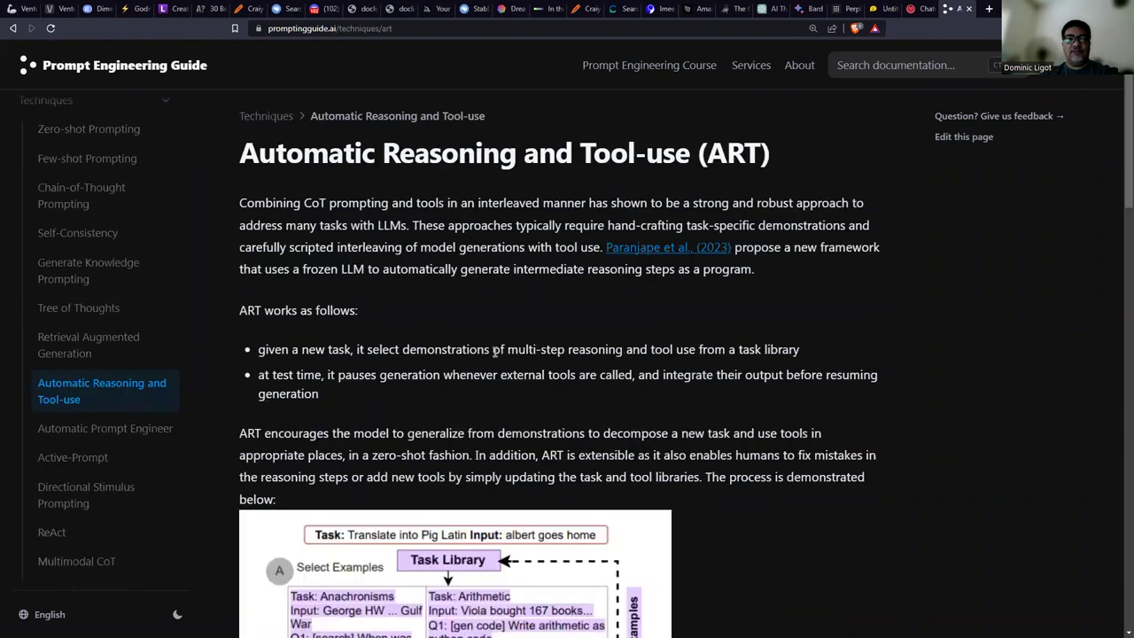
Scroll through the ART article's diagram down to the BigBench and MMLU results table.
scroll(494, 352, down, 2)
scroll(495, 351, up, 3)
scroll(497, 352, down, 2)
scroll(742, 347, up, 2)
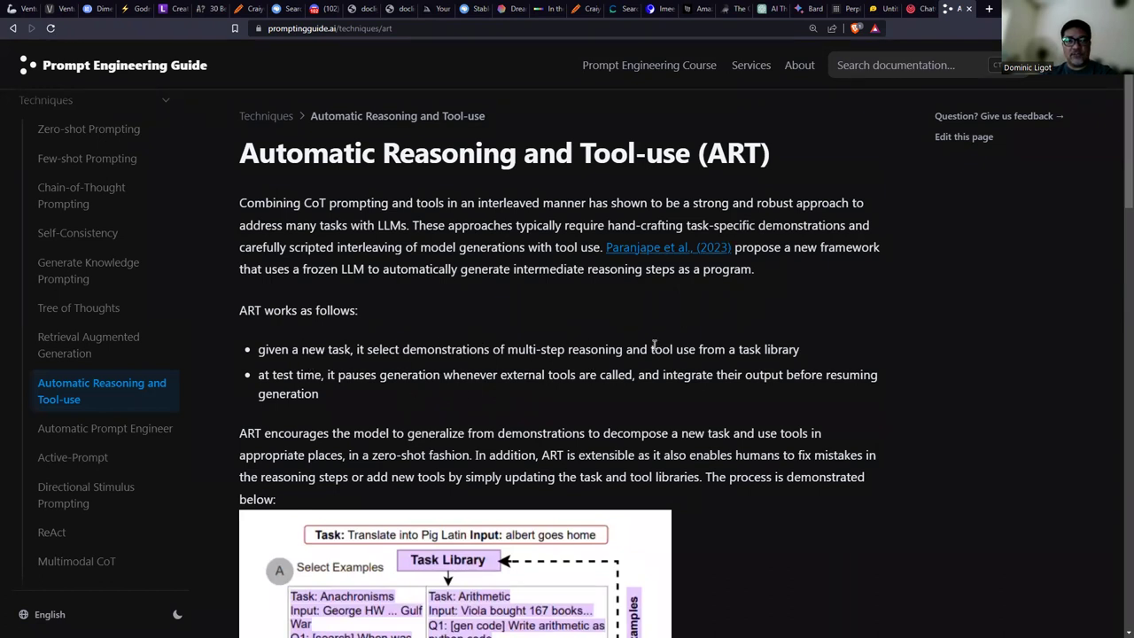
scroll(714, 397, down, 5)
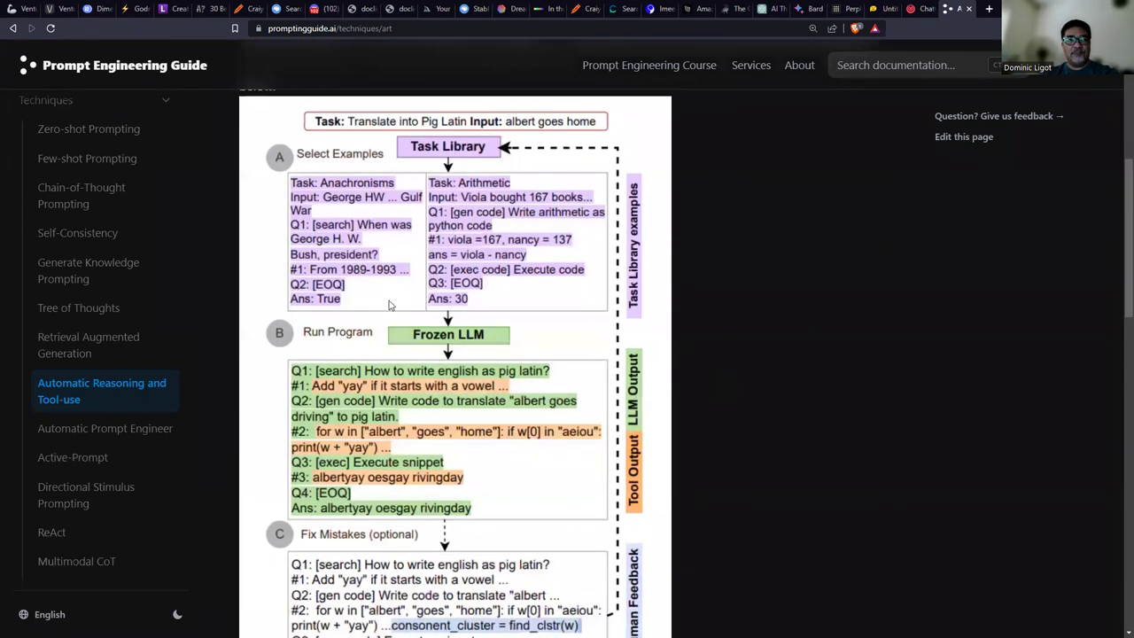
scroll(387, 293, down, 3)
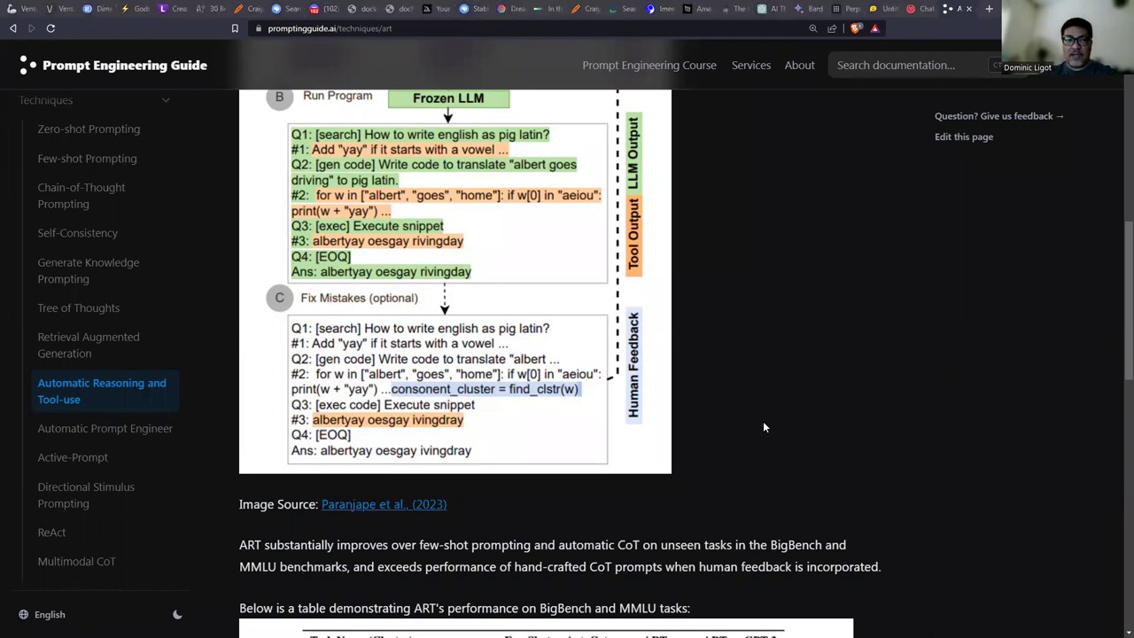
scroll(856, 398, down, 3)
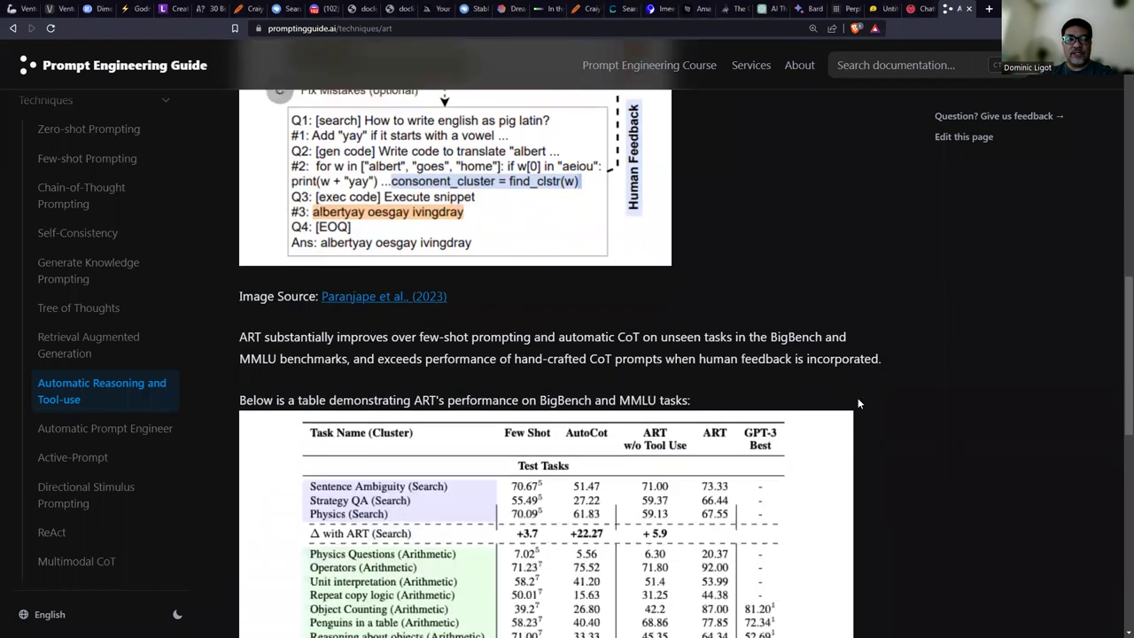
scroll(862, 400, down, 5)
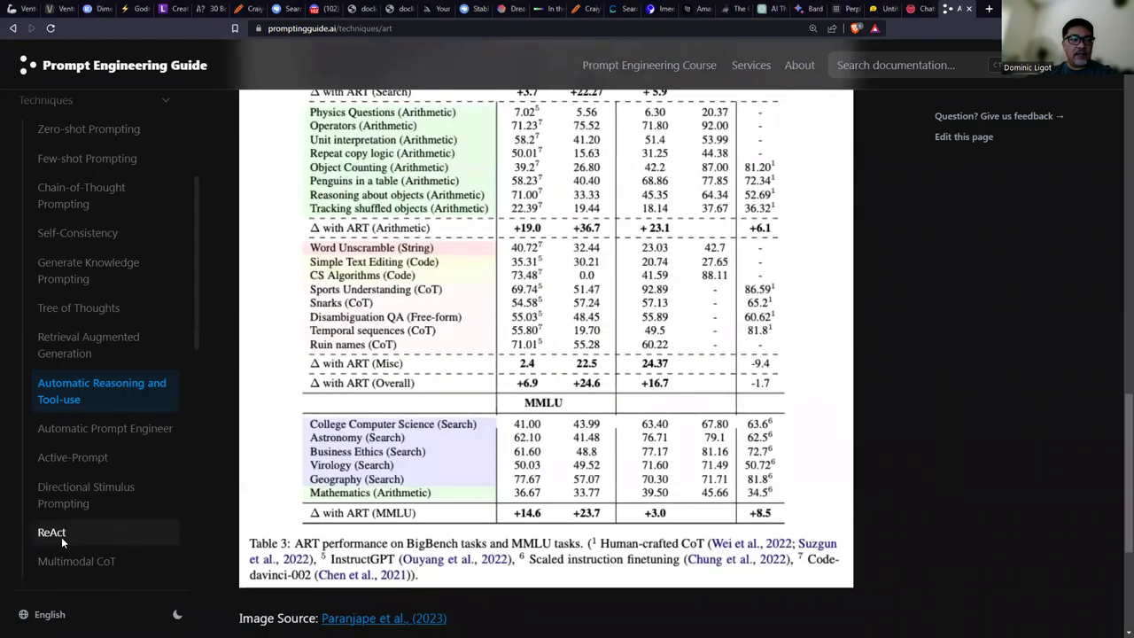
Read the ReAct article's Reason + Act figure, then return to the Prompting Guide slide.
click(55, 533)
scroll(640, 377, down, 6)
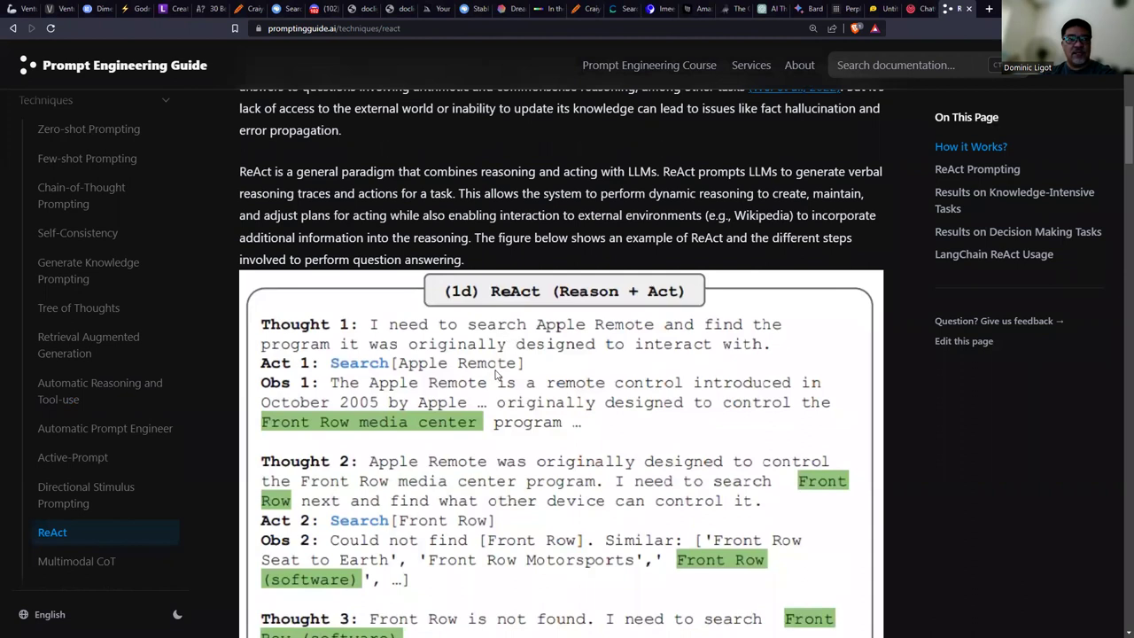
scroll(497, 377, down, 1)
scroll(497, 377, down, 2)
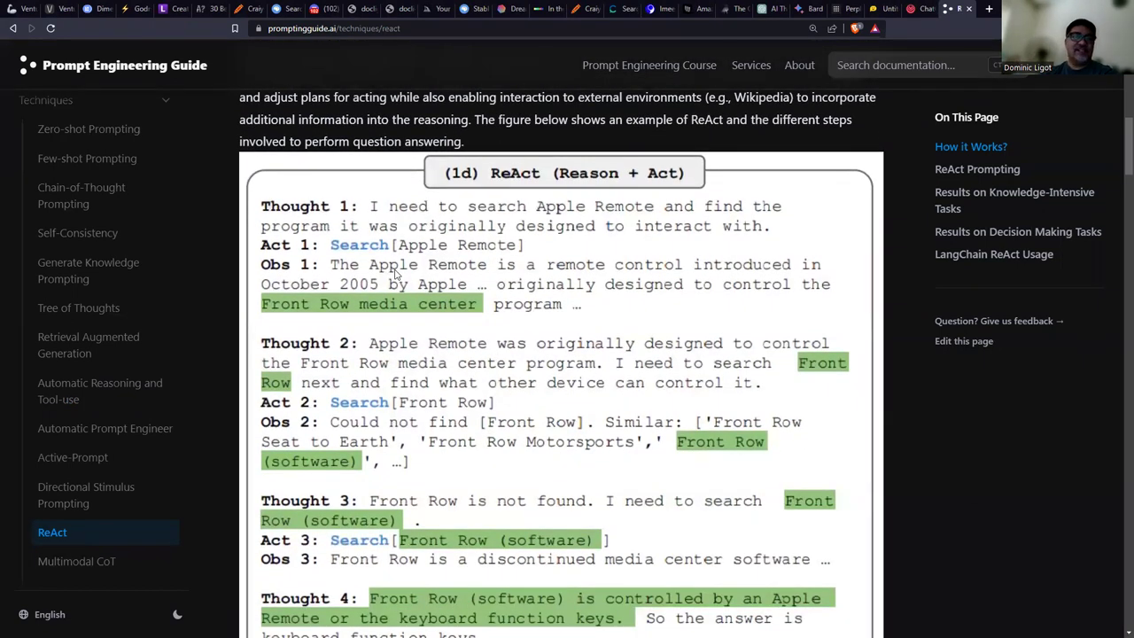
scroll(396, 275, down, 2)
scroll(396, 288, down, 1)
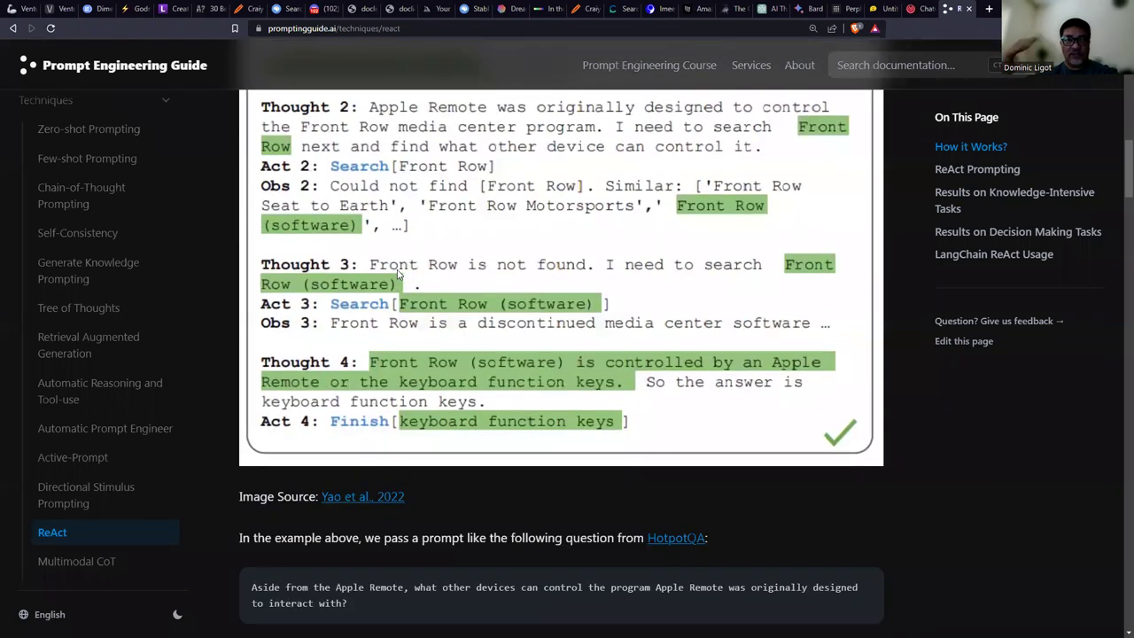
scroll(407, 319, down, 2)
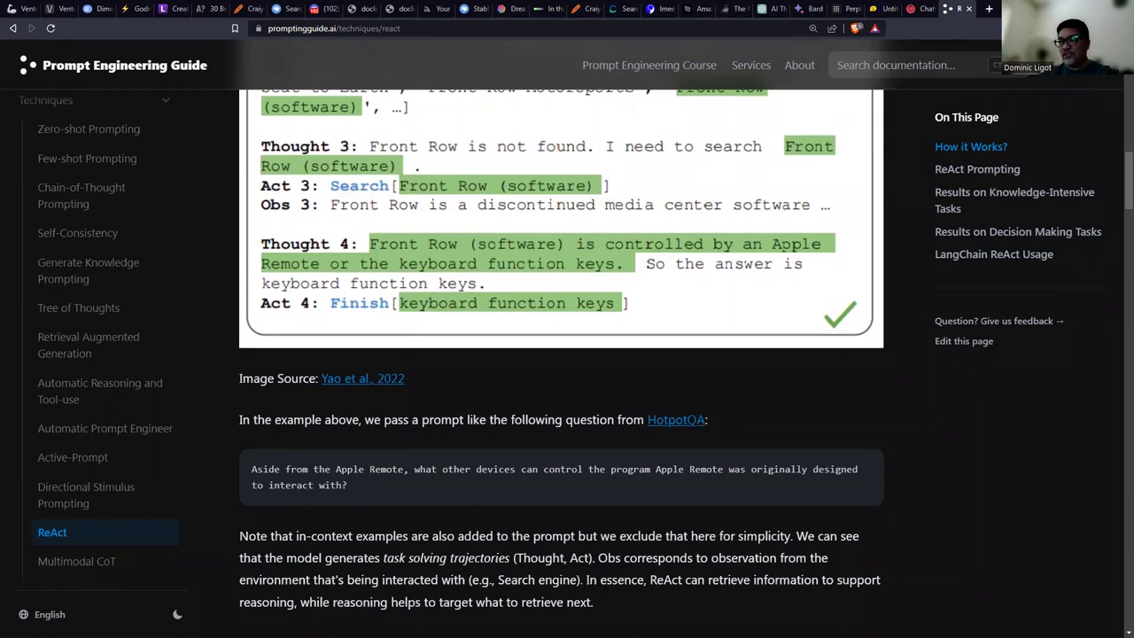
key(alt+Tab)
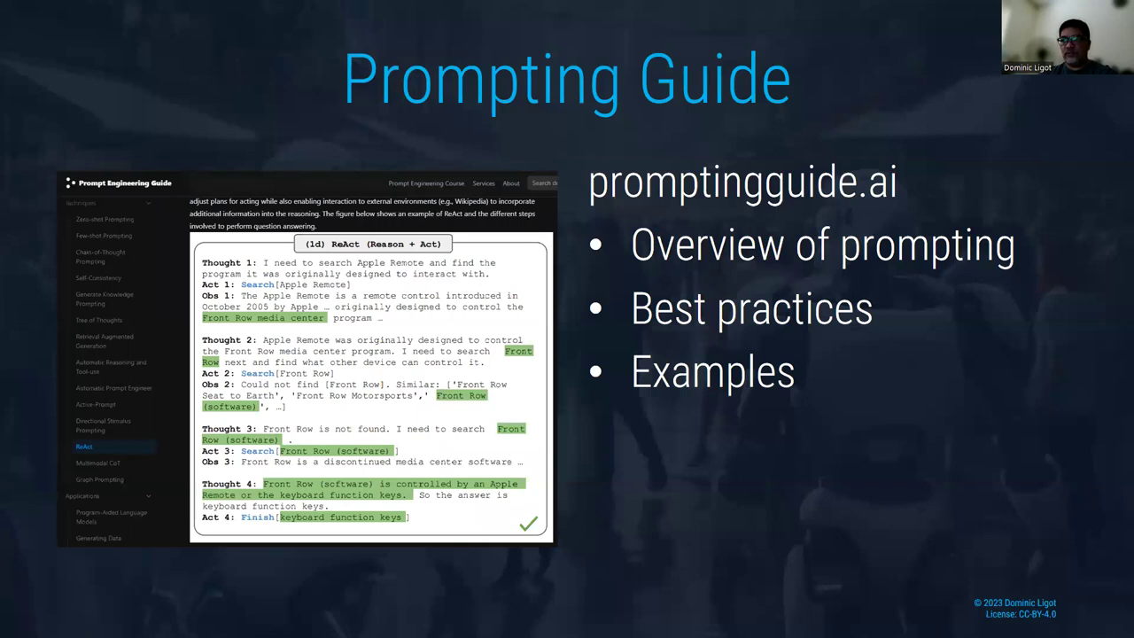
Advance to the Why Try AI slide, then switch back to the browser.
key(Right)
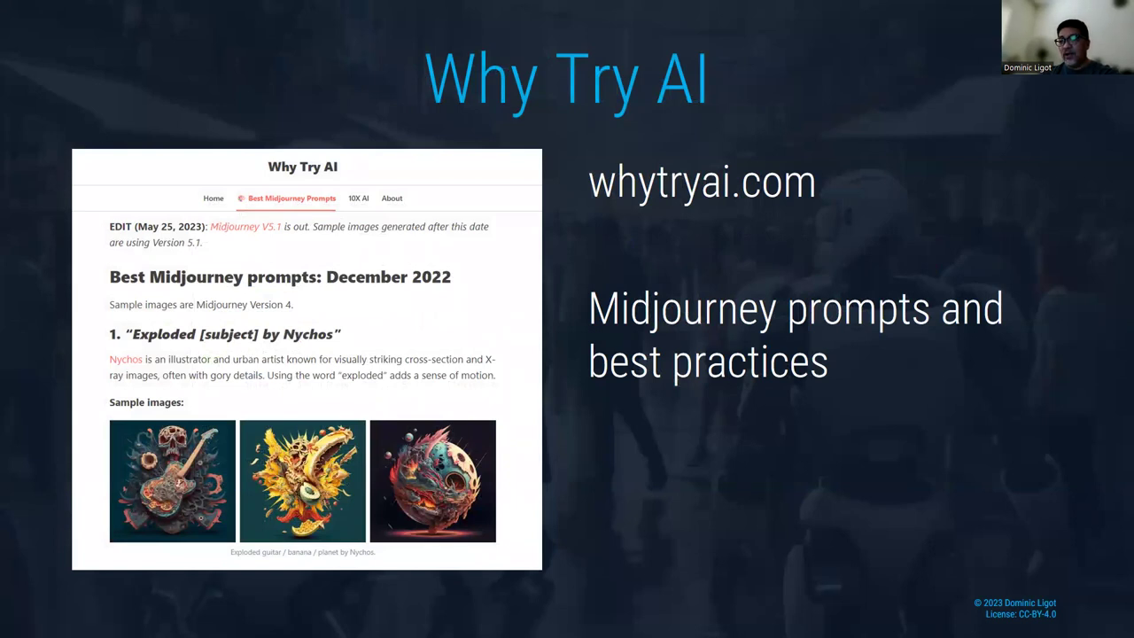
key(alt+Tab)
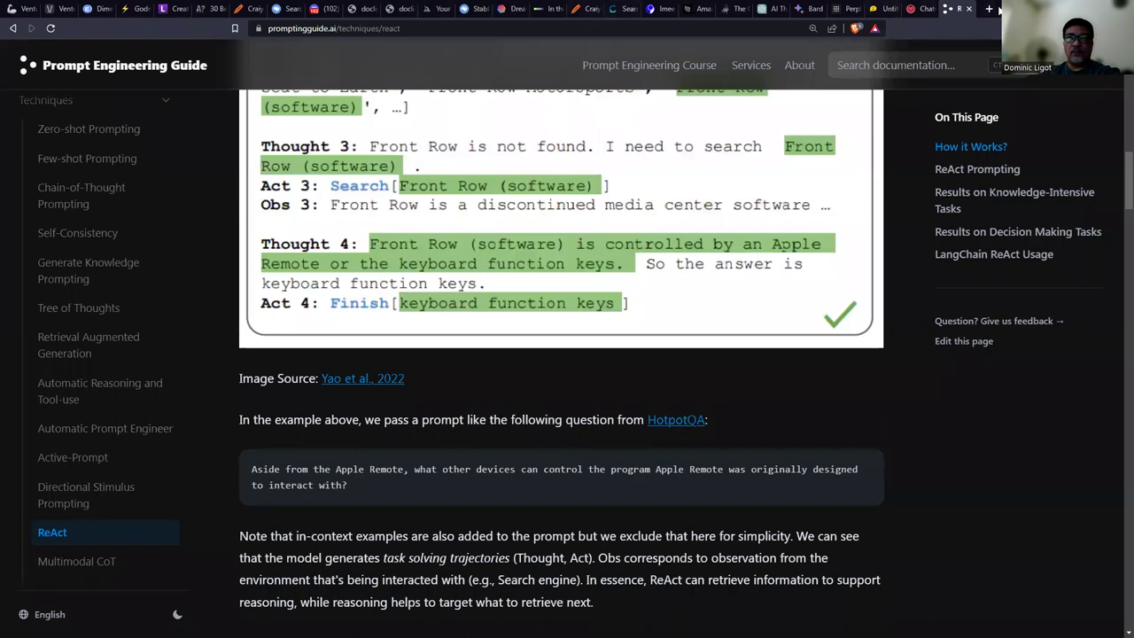
Open whytryai.com in a new browser tab.
click(989, 8)
text(why)
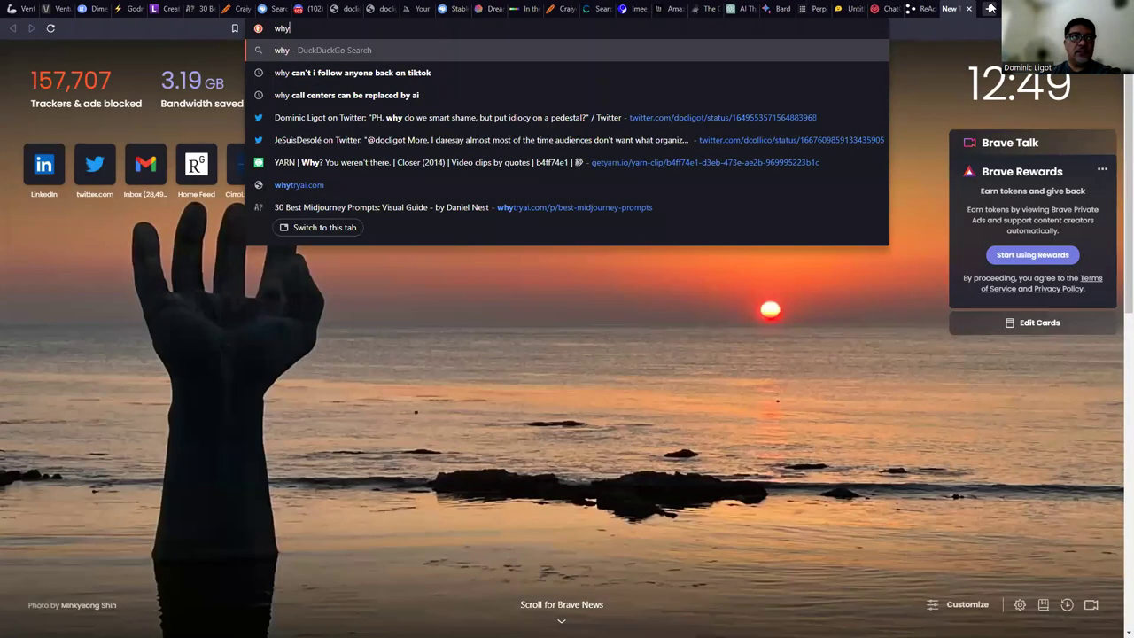
text(tryai.com)
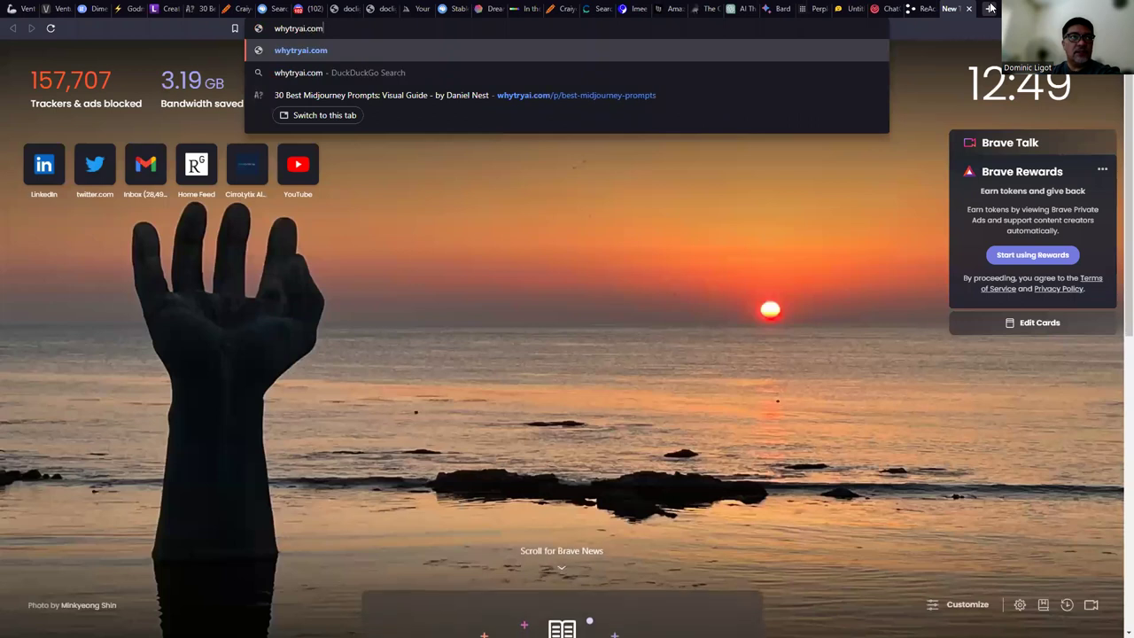
key(Return)
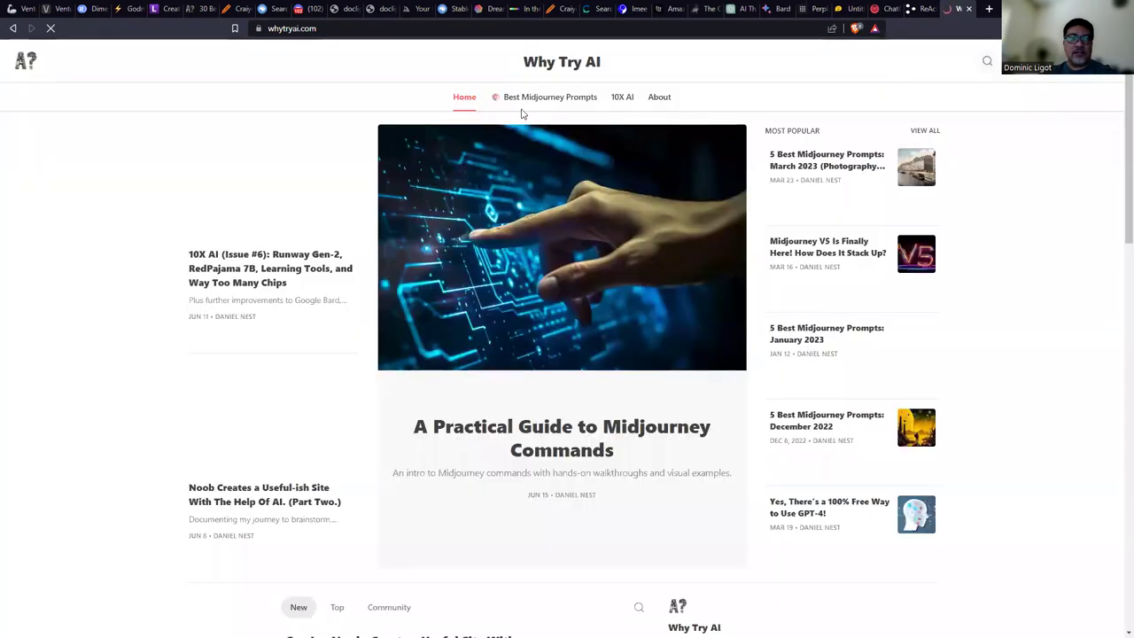
Open the Best Midjourney Prompts article and read down to the January 2023 'Knolling' prompt.
click(564, 100)
scroll(615, 222, down, 2)
scroll(618, 222, down, 4)
ctrl+scroll(618, 222, up, 1)
scroll(620, 222, down, 1)
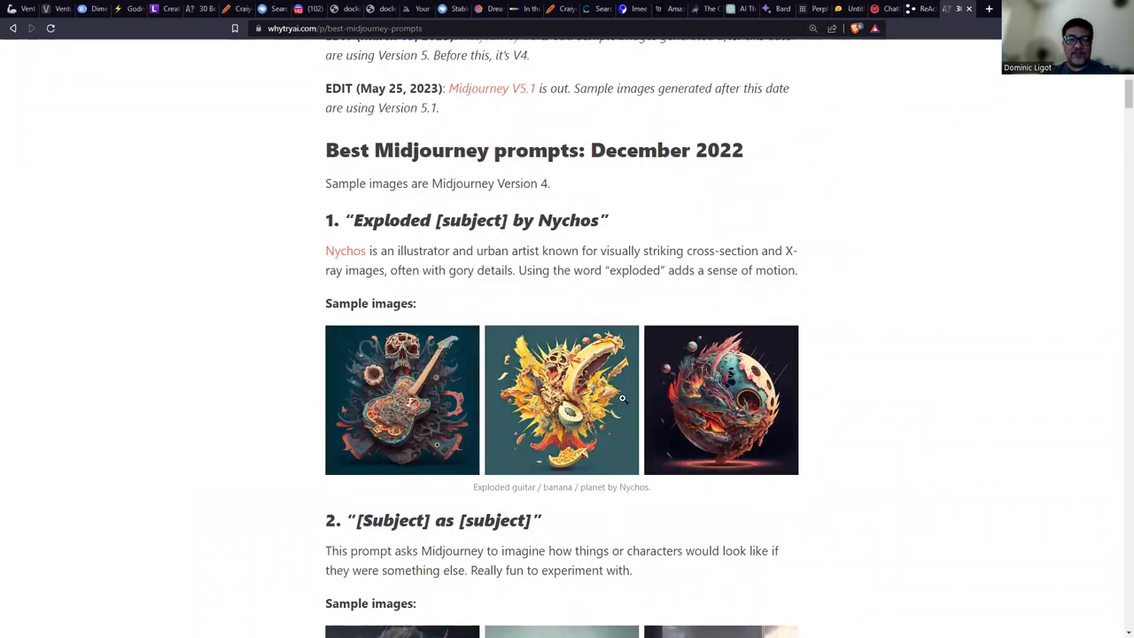
scroll(623, 398, down, 3)
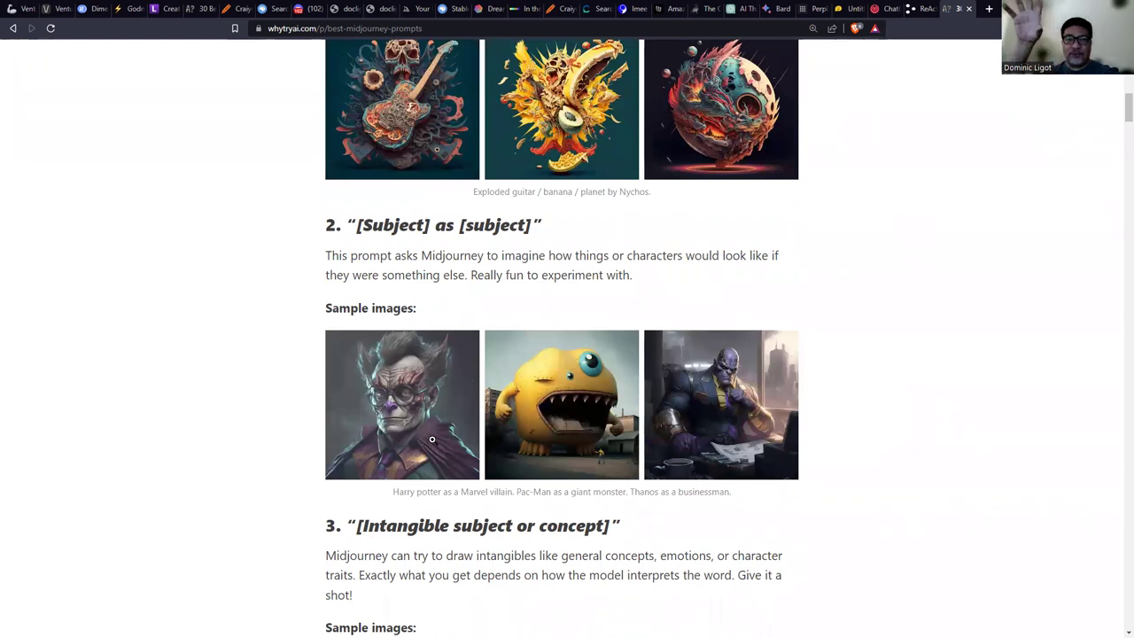
scroll(438, 442, down, 3)
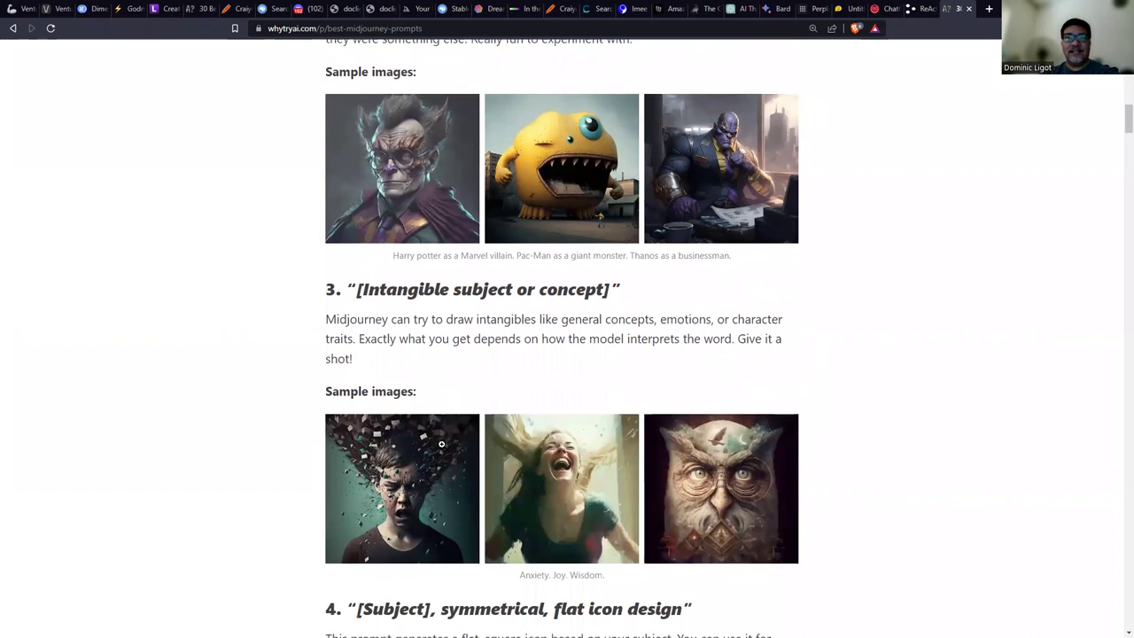
scroll(444, 442, down, 1)
scroll(444, 442, down, 1)
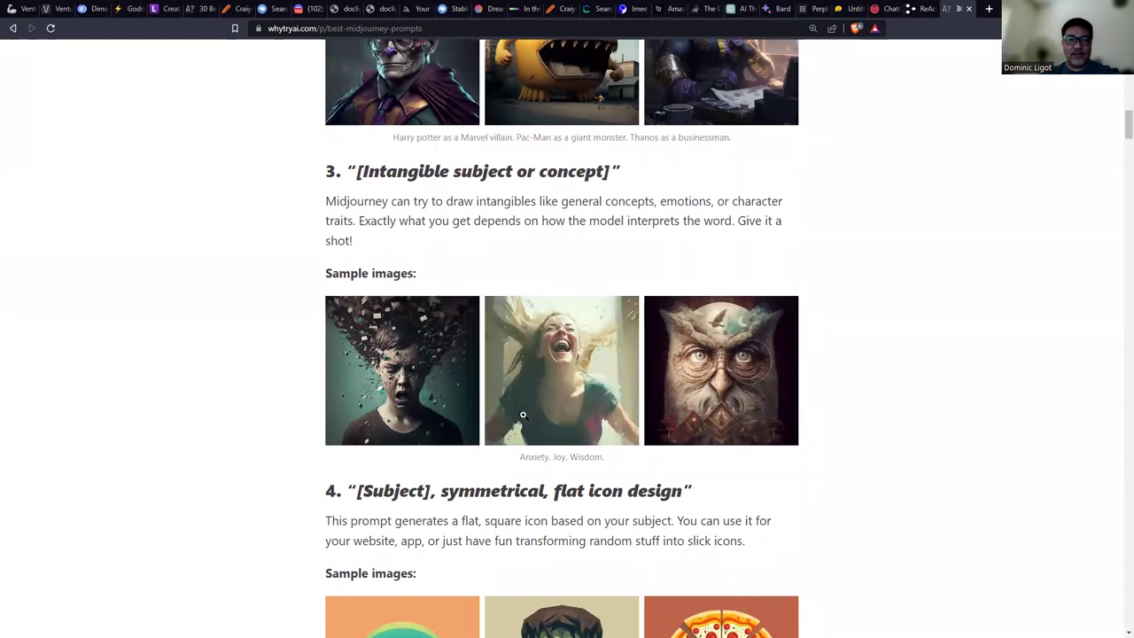
scroll(567, 532, down, 5)
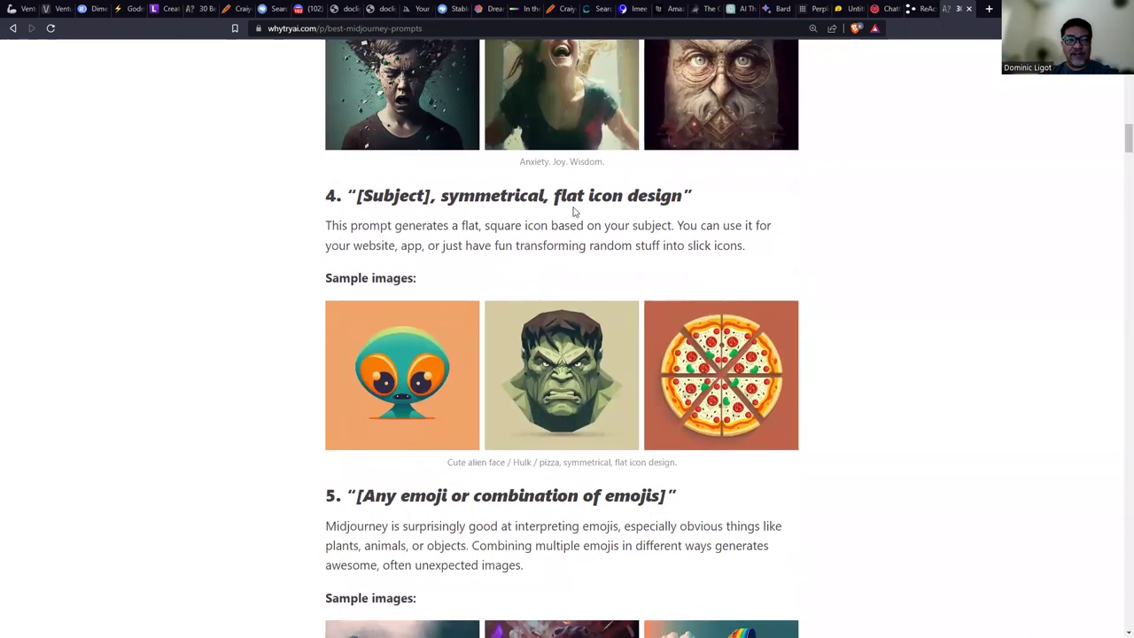
scroll(632, 251, down, 15)
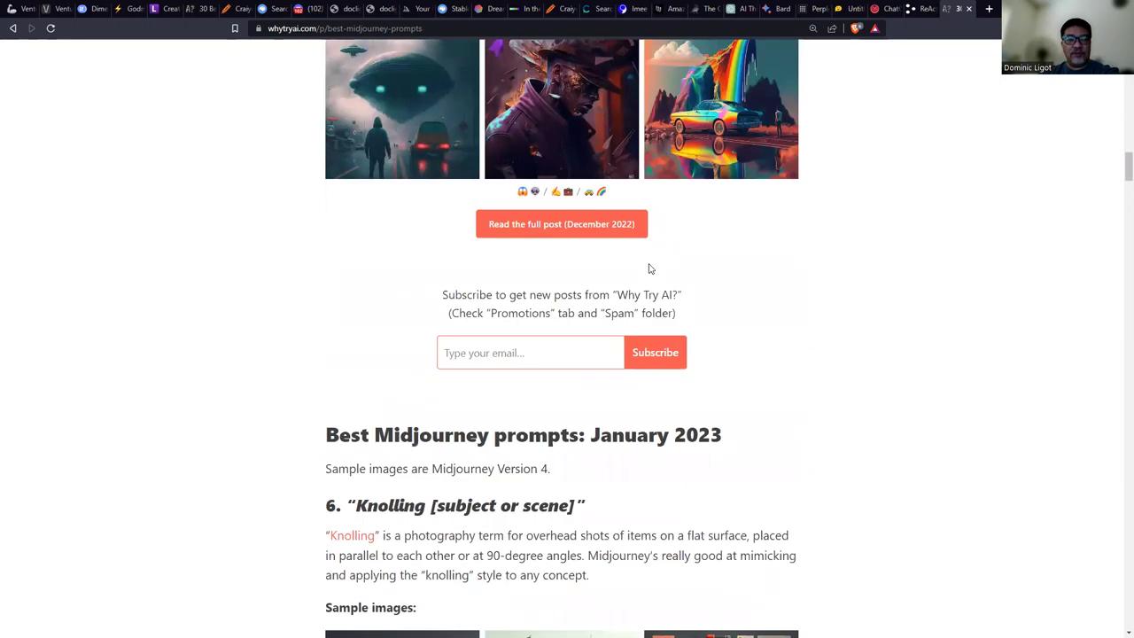
Find 'isom' on the page, scroll down to prompt 29 Kaleidoscopic [subject], then return to the slideshow.
key(ctrl+f)
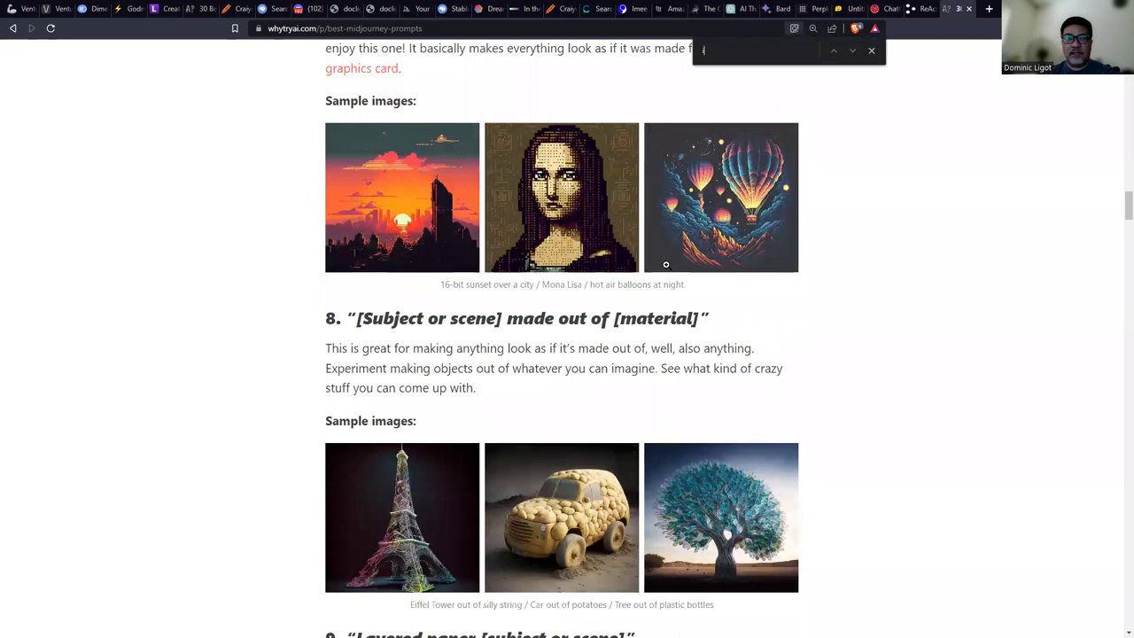
text(isom)
scroll(669, 337, down, 3)
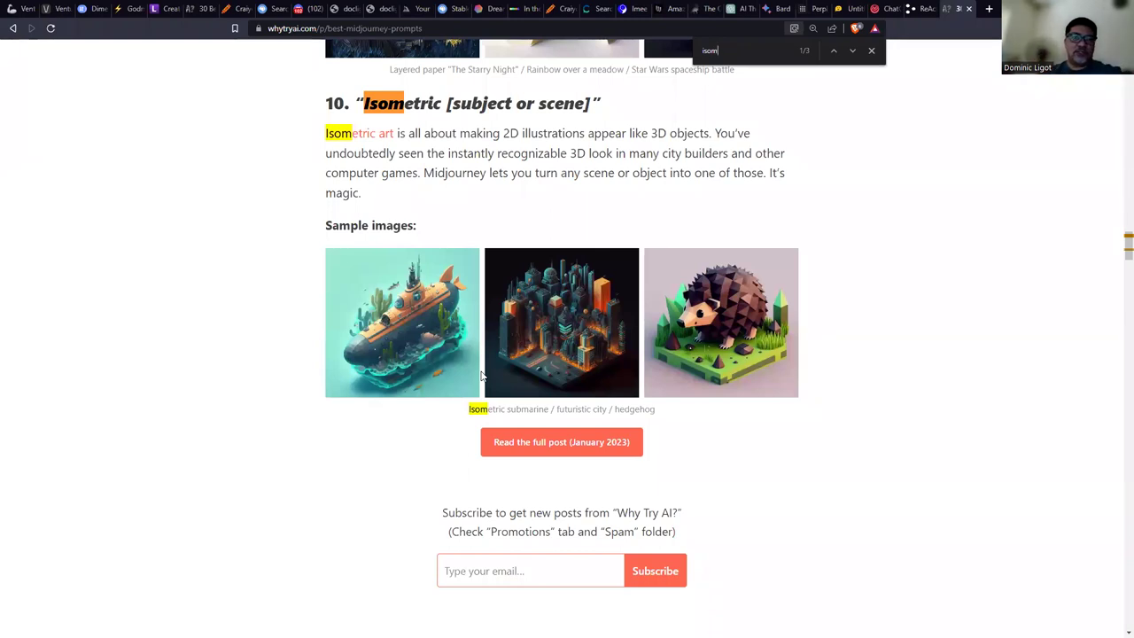
scroll(577, 337, down, 5)
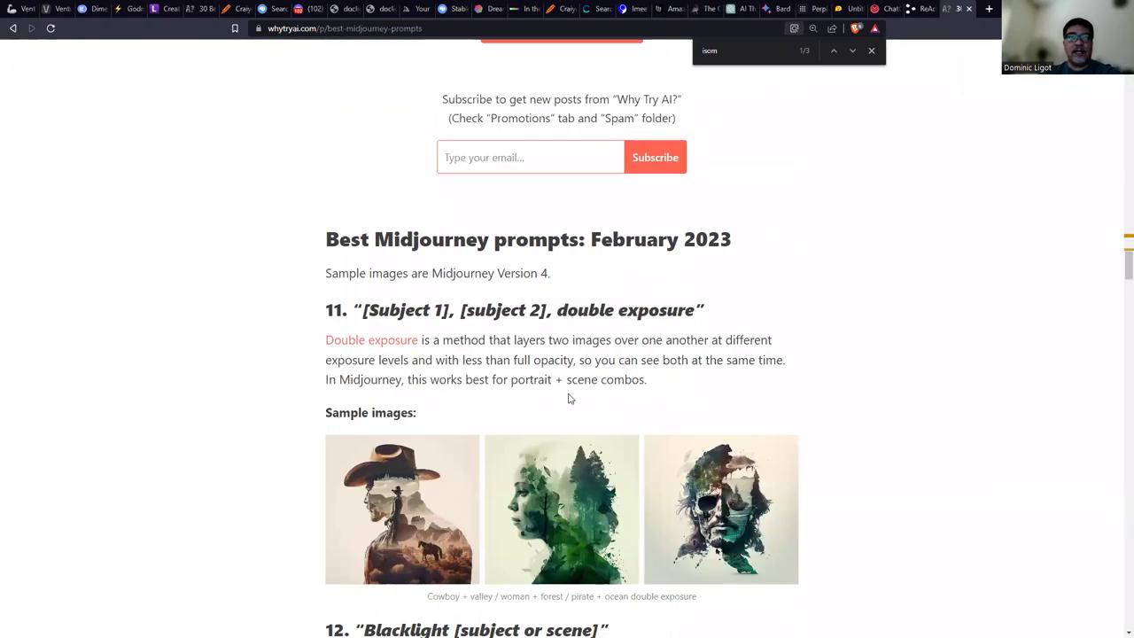
scroll(1107, 293, down, 5)
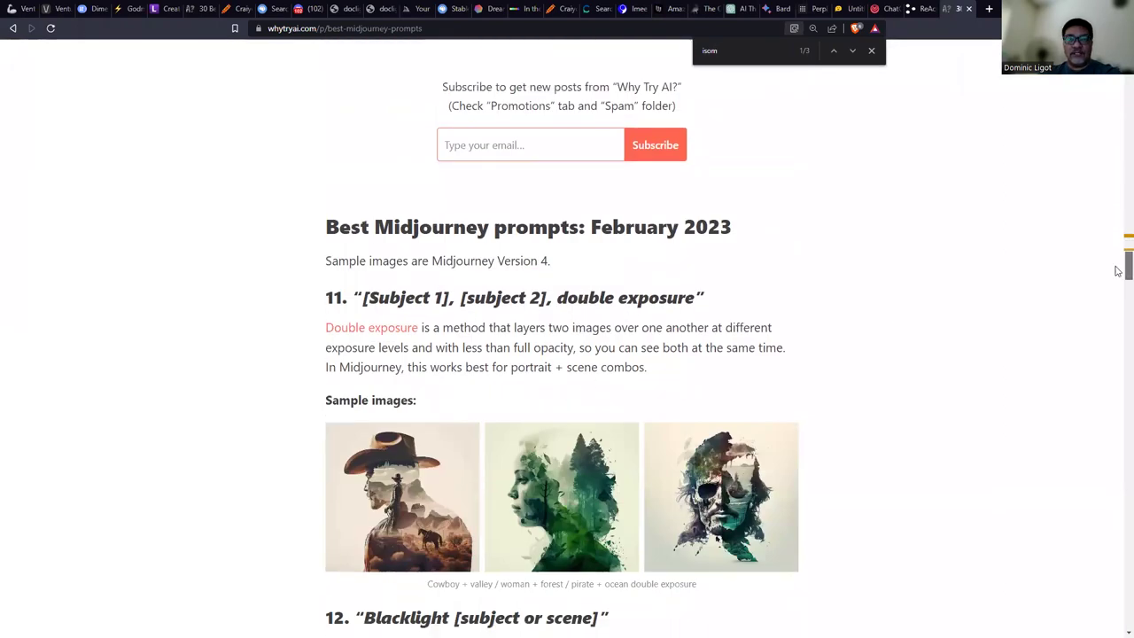
drag(1113, 305, 1118, 586)
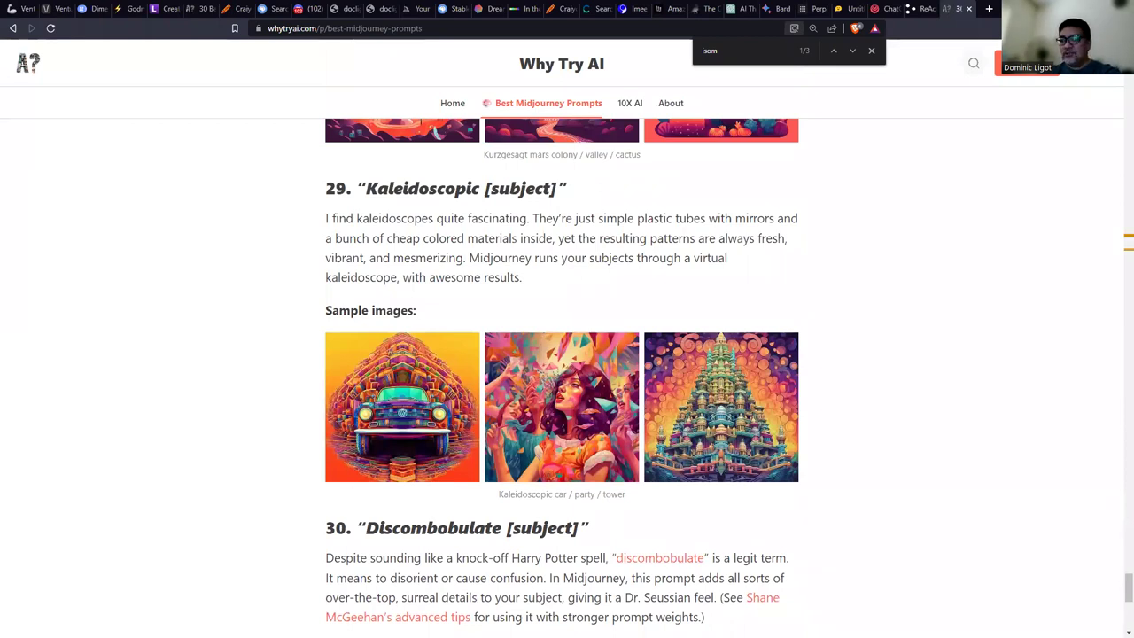
key(alt+Tab)
Show the Stable Diffusion Web Prompts slide, then open stablediffusionweb.com's Search Prompts page in a new tab.
key(Right)
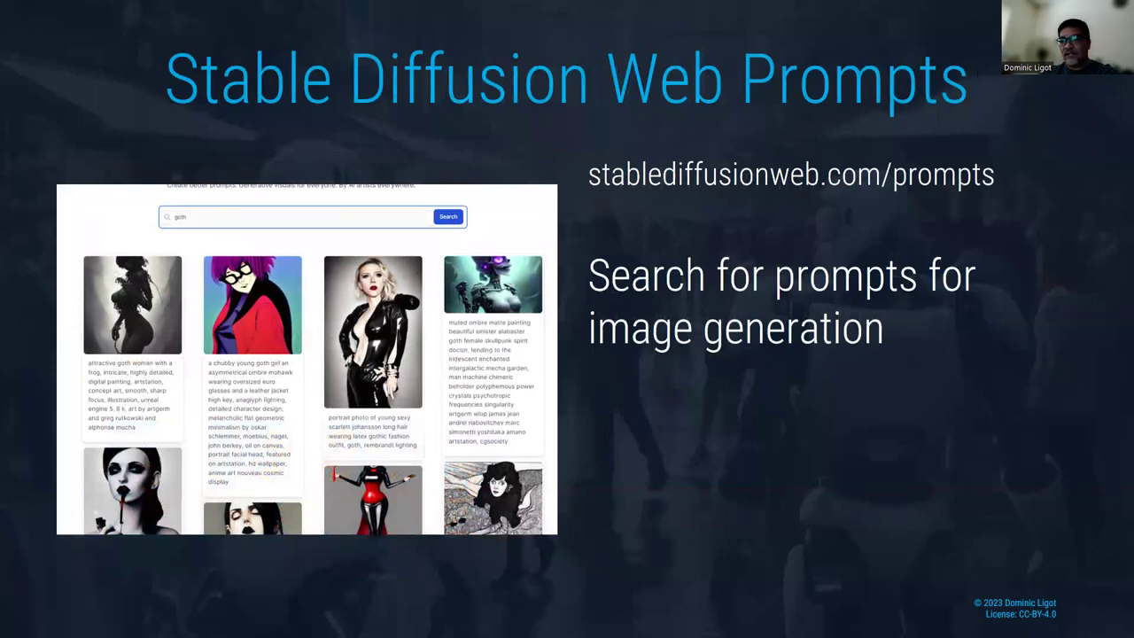
key(alt+Tab)
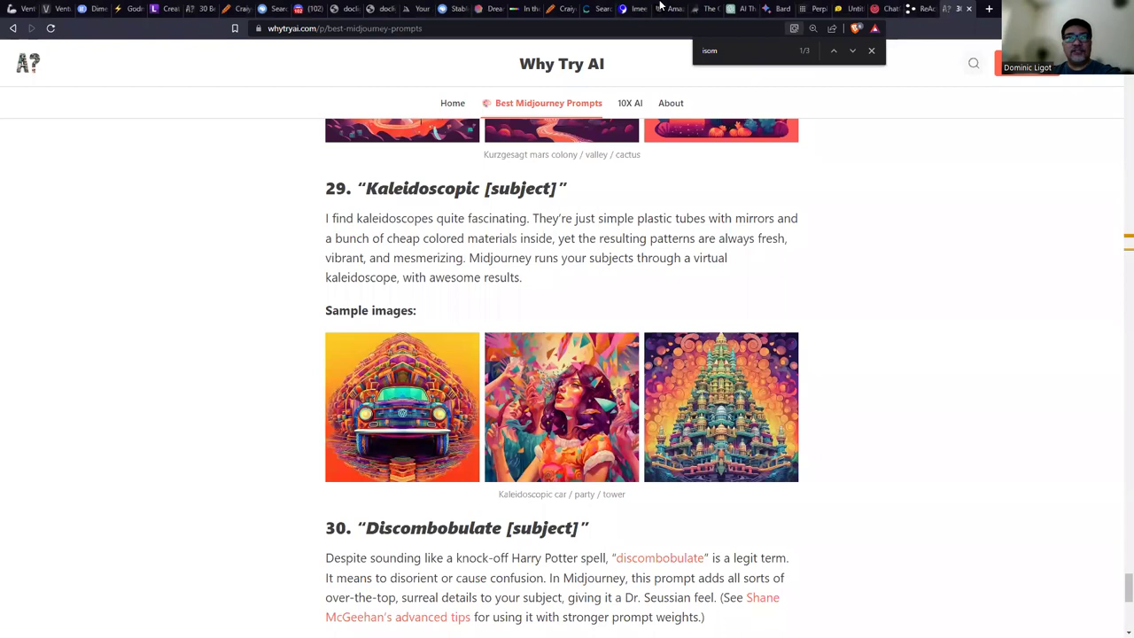
click(450, 8)
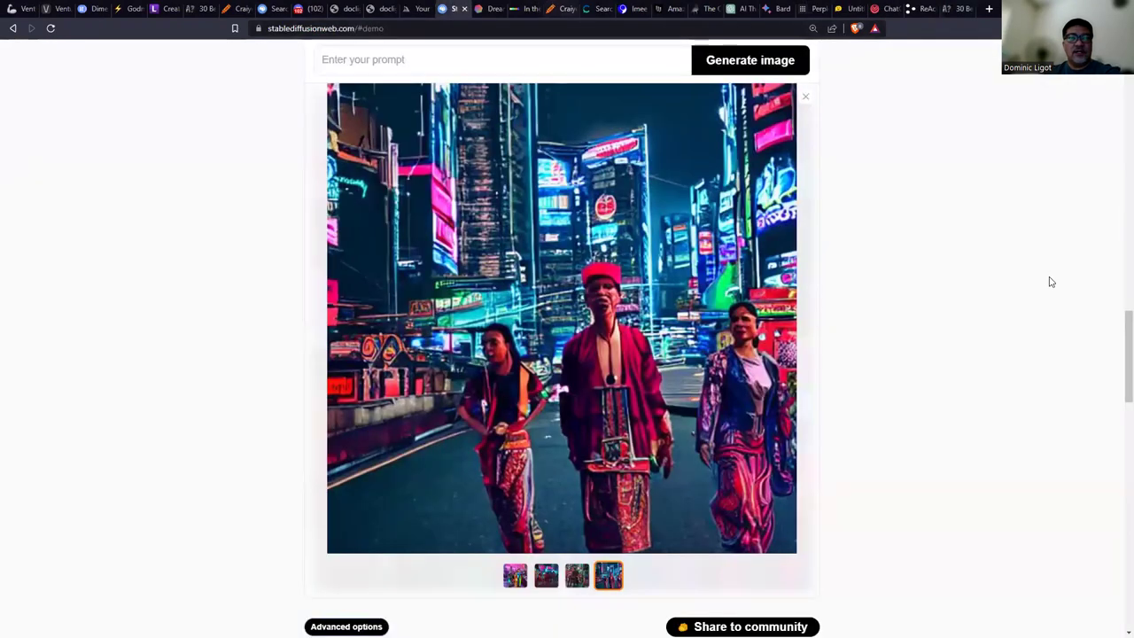
drag(1123, 312, 1122, 82)
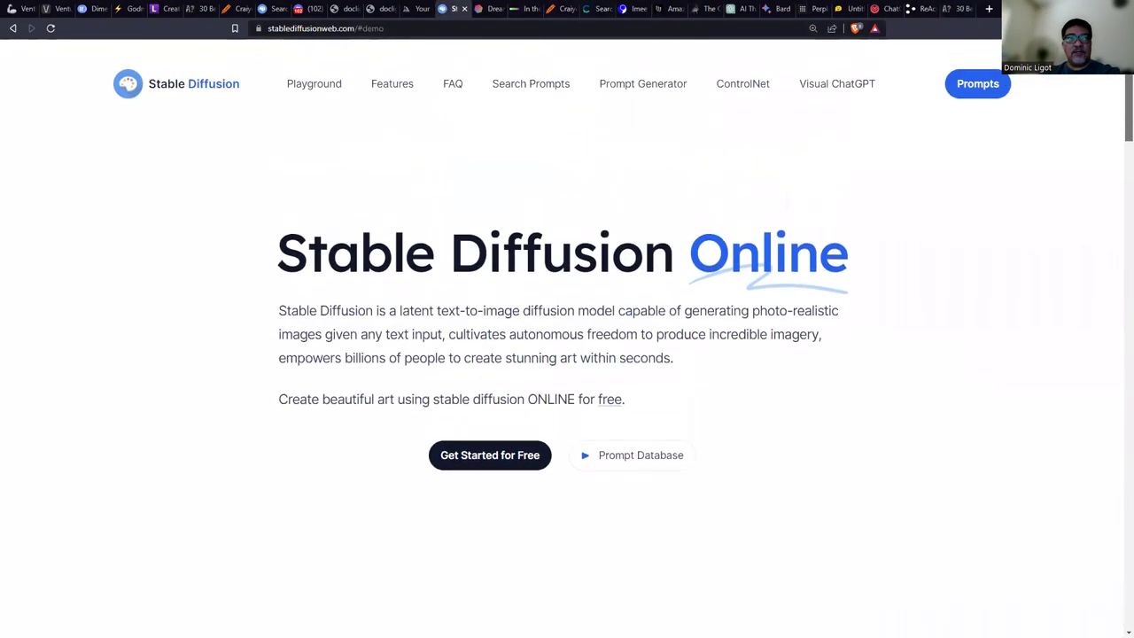
right_click(506, 87)
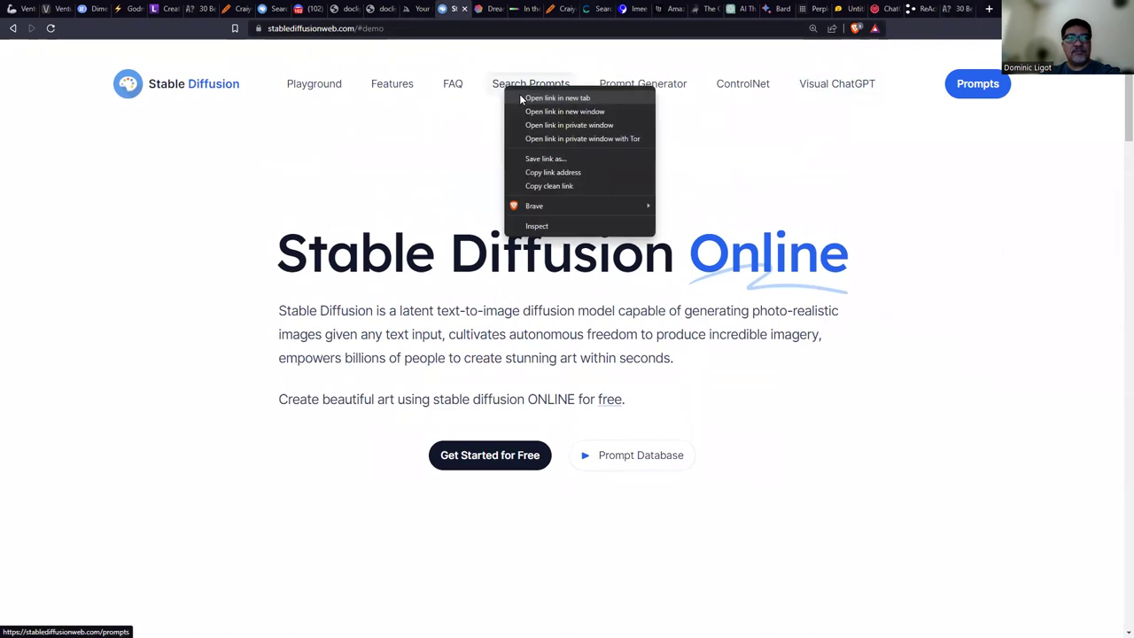
click(557, 97)
key(ctrl+Tab)
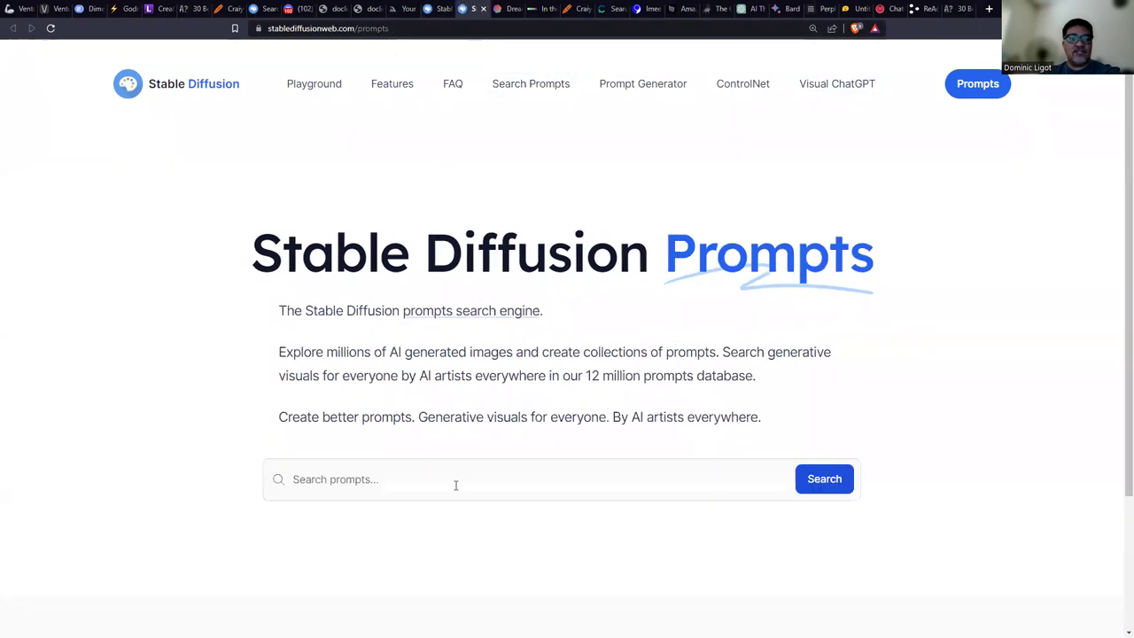
Search the prompt database for 'goth' and select the black latex portrait's full prompt.
click(456, 481)
text(goth)
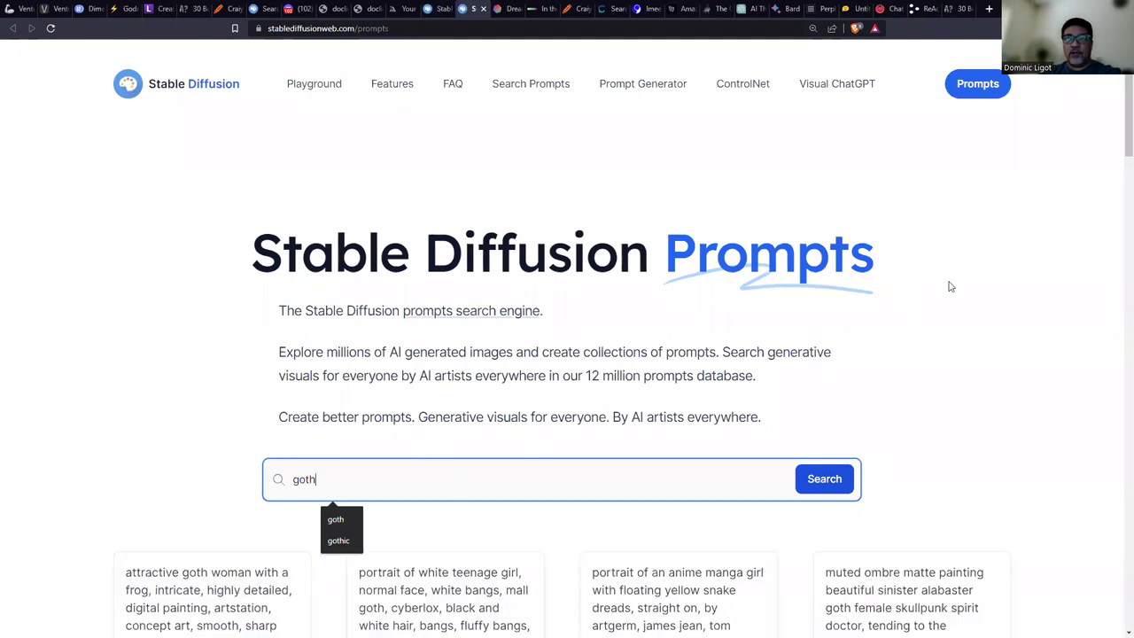
scroll(1005, 268, down, 4)
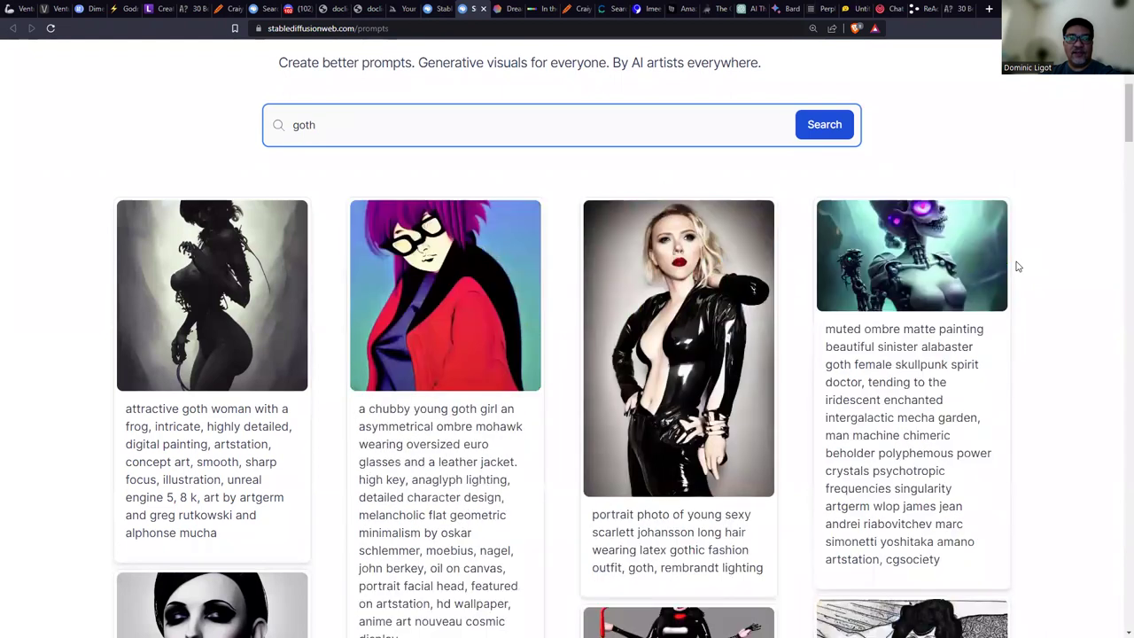
scroll(1018, 266, down, 1)
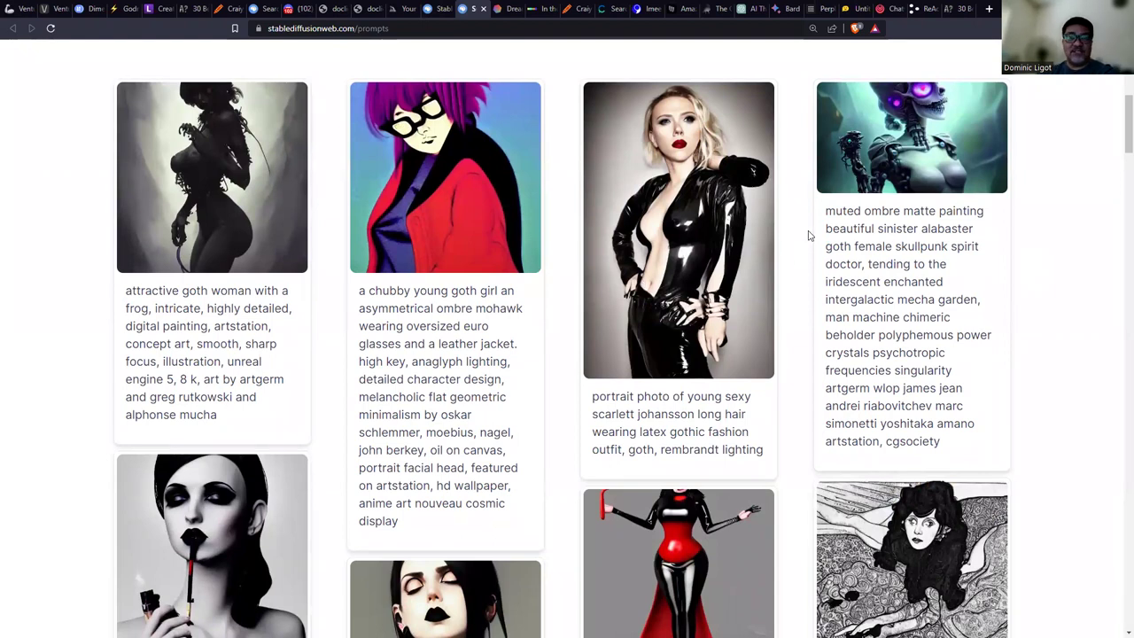
scroll(814, 234, down, 1)
scroll(813, 235, up, 1)
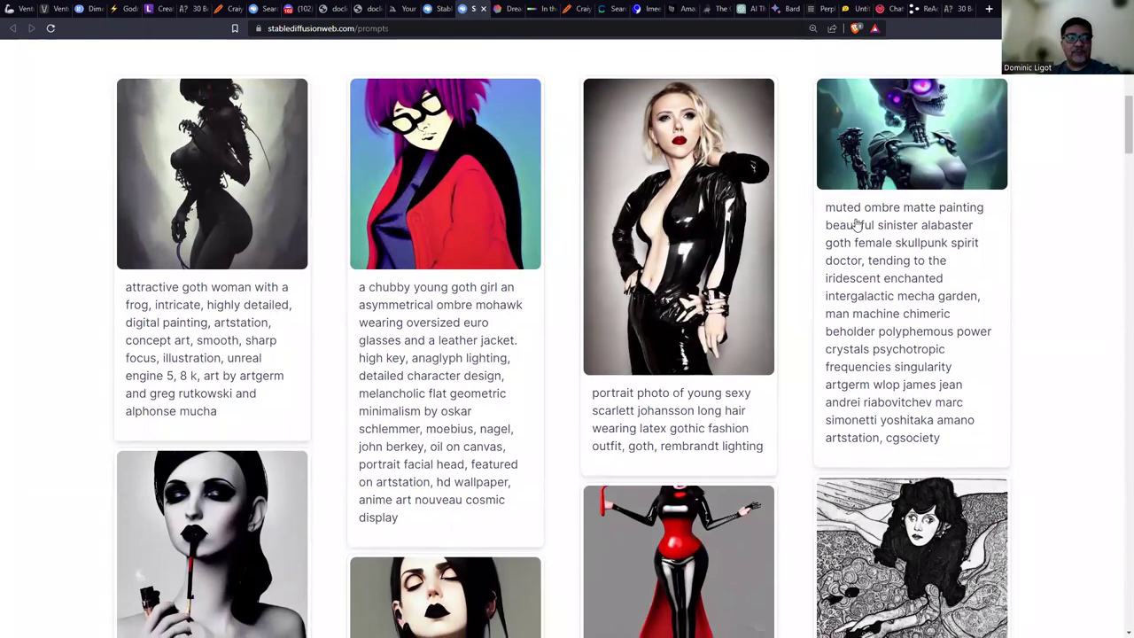
scroll(836, 222, down, 5)
scroll(812, 265, up, 6)
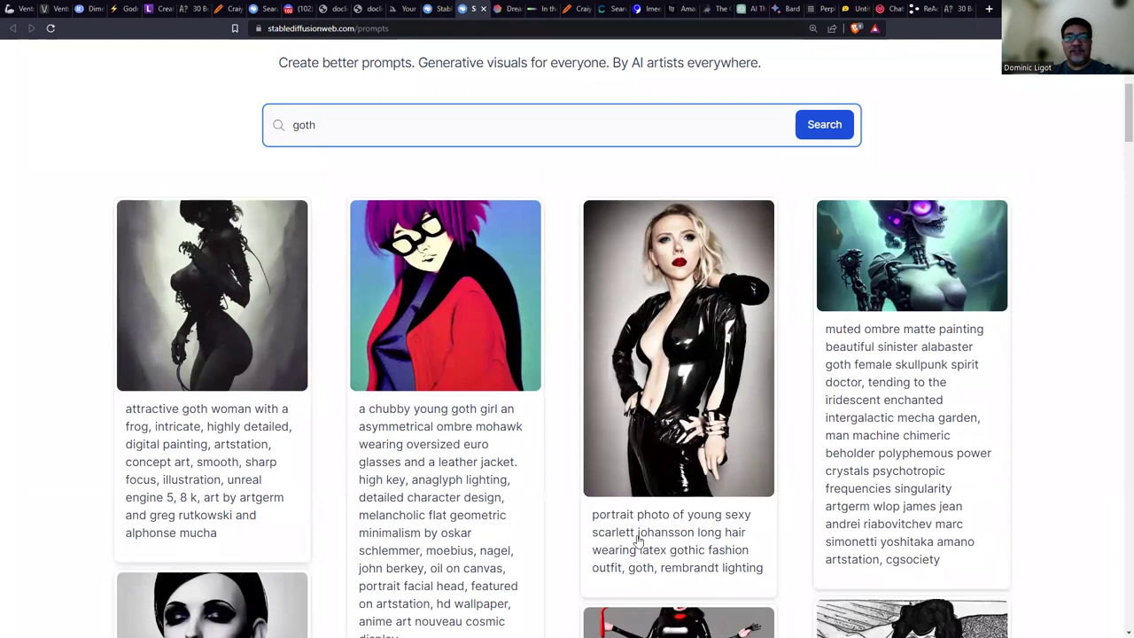
drag(592, 518, 764, 576)
scroll(598, 170, up, 4)
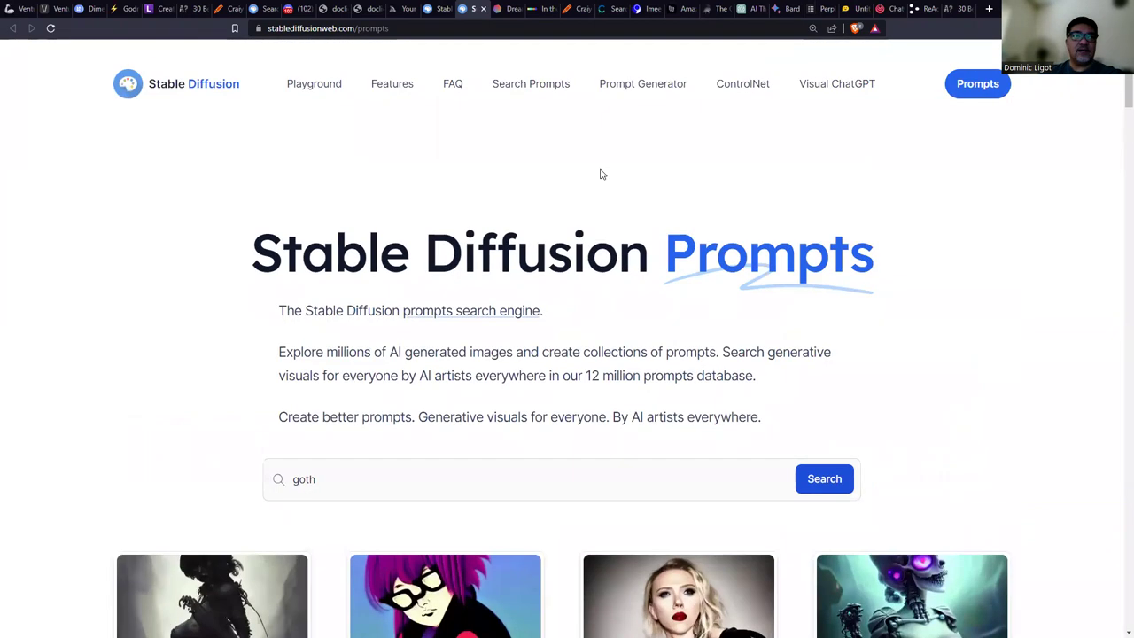
Open the Stable Diffusion Playground in a new tab and reload it to show the generator.
right_click(325, 91)
click(336, 101)
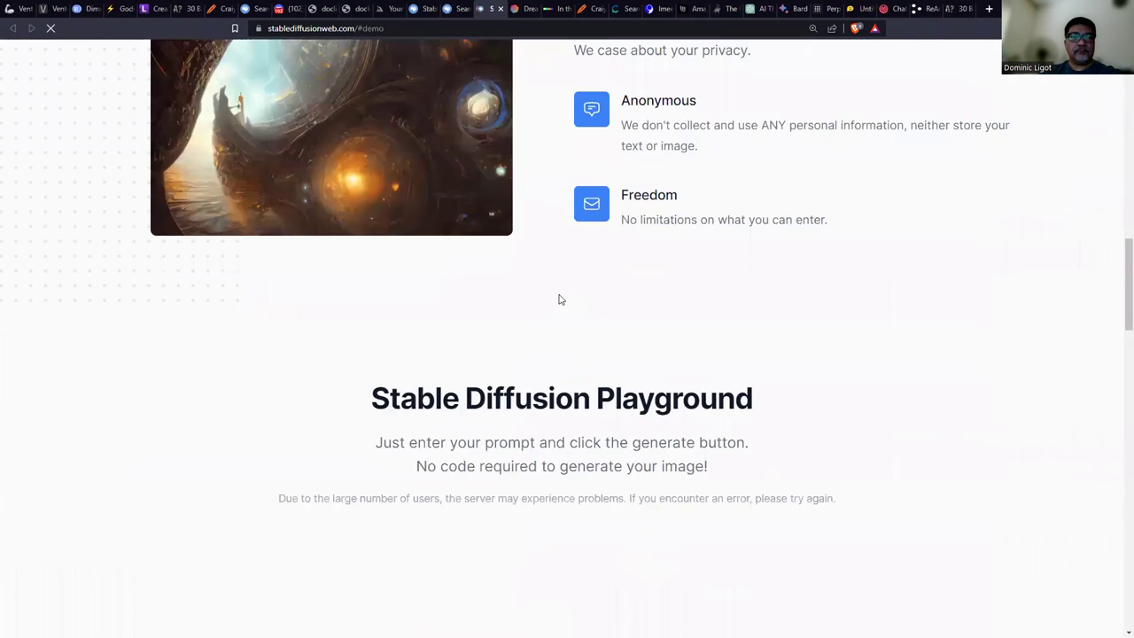
scroll(304, 297, up, 2)
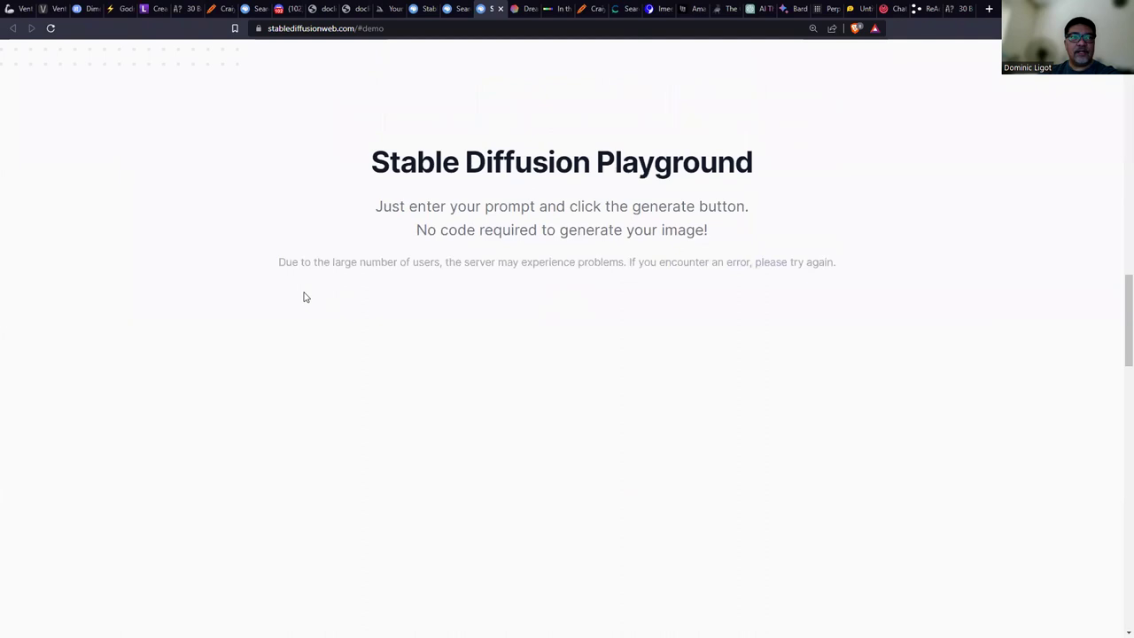
drag(292, 262, 646, 259)
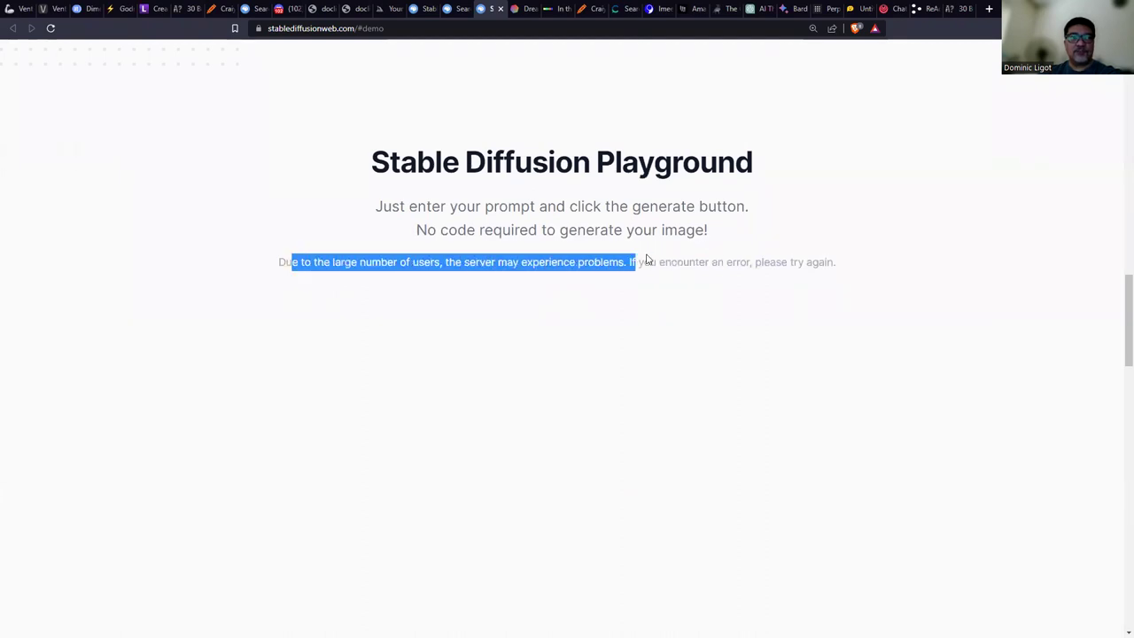
click(51, 27)
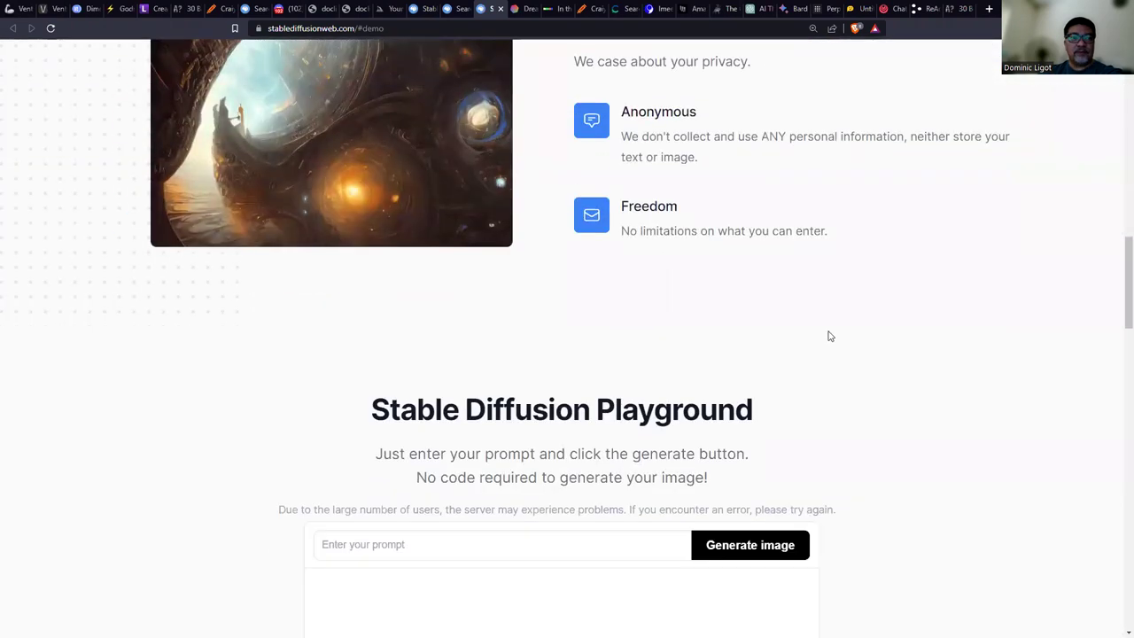
Generate images from the pasted goth latex portrait prompt, then return to the goth search results.
click(618, 301)
text(portrait photo of young sexy scarlett johansson long hair wearing latex gothic fashion outfit, goth, cyberpunk lighting)
click(783, 308)
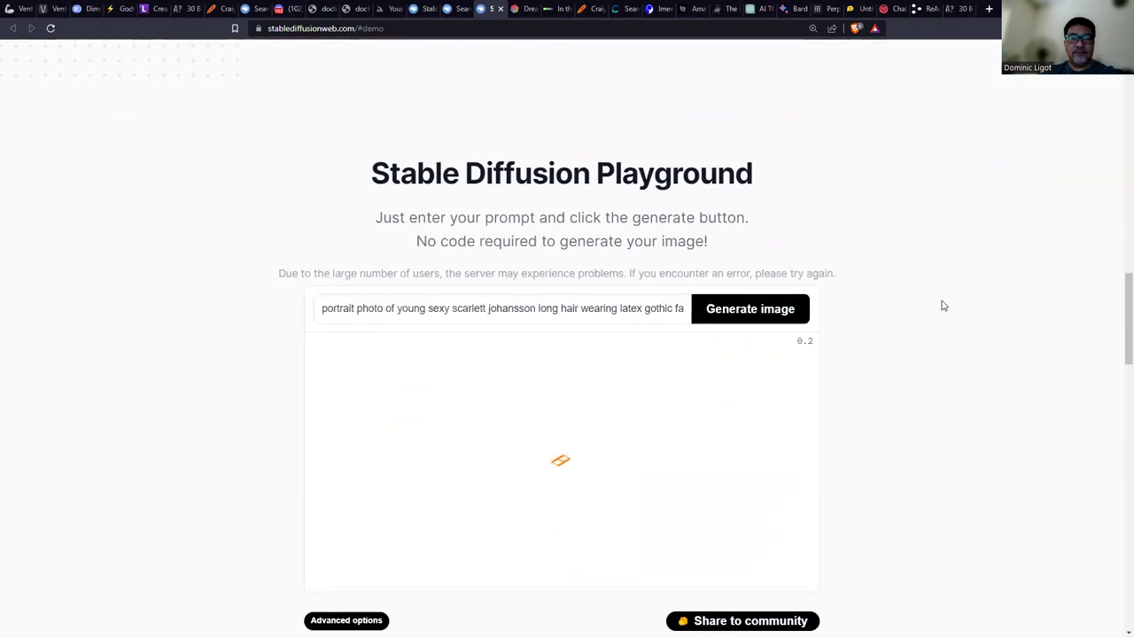
scroll(939, 301, down, 2)
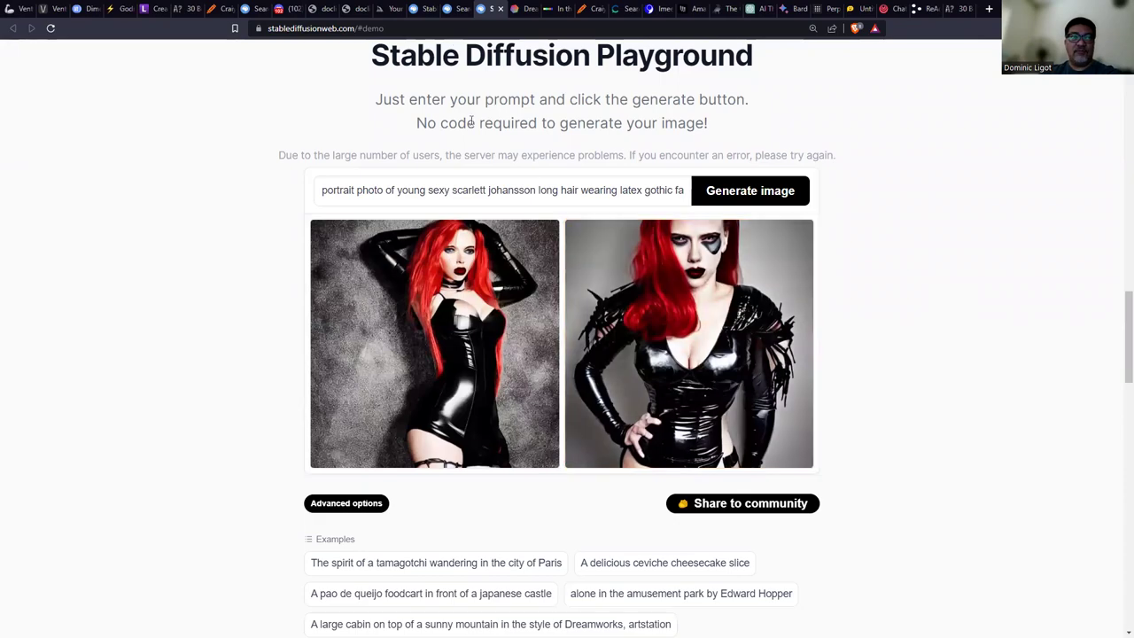
click(457, 8)
Advance the slideshow to the Craiyon slide, then bring up the craiyon.com tab.
scroll(567, 384, down, 20)
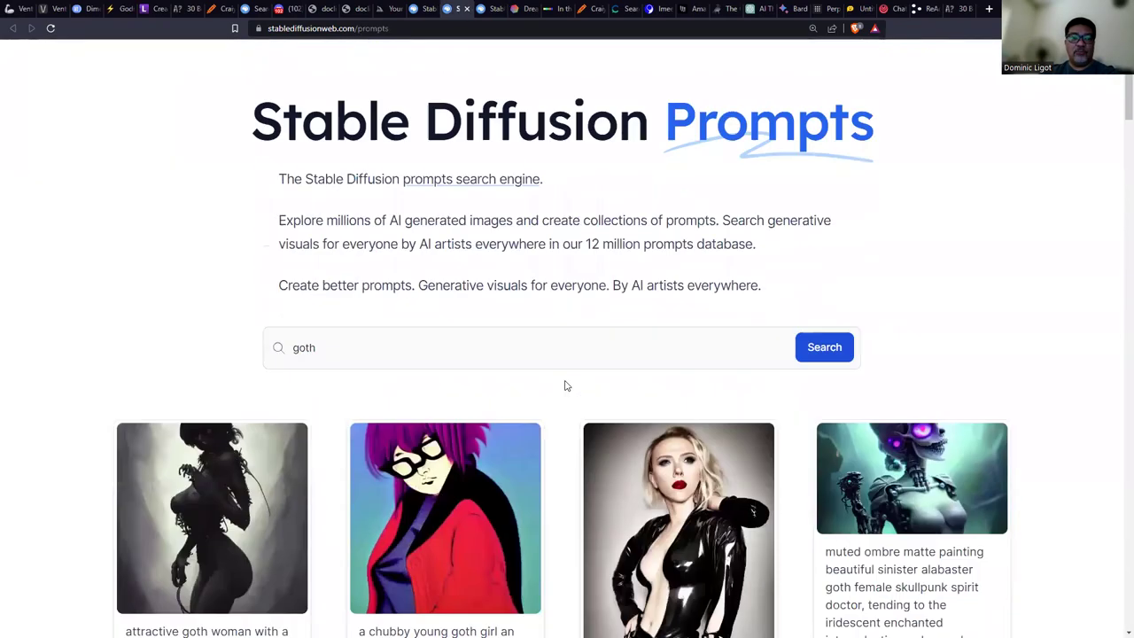
scroll(569, 392, down, 8)
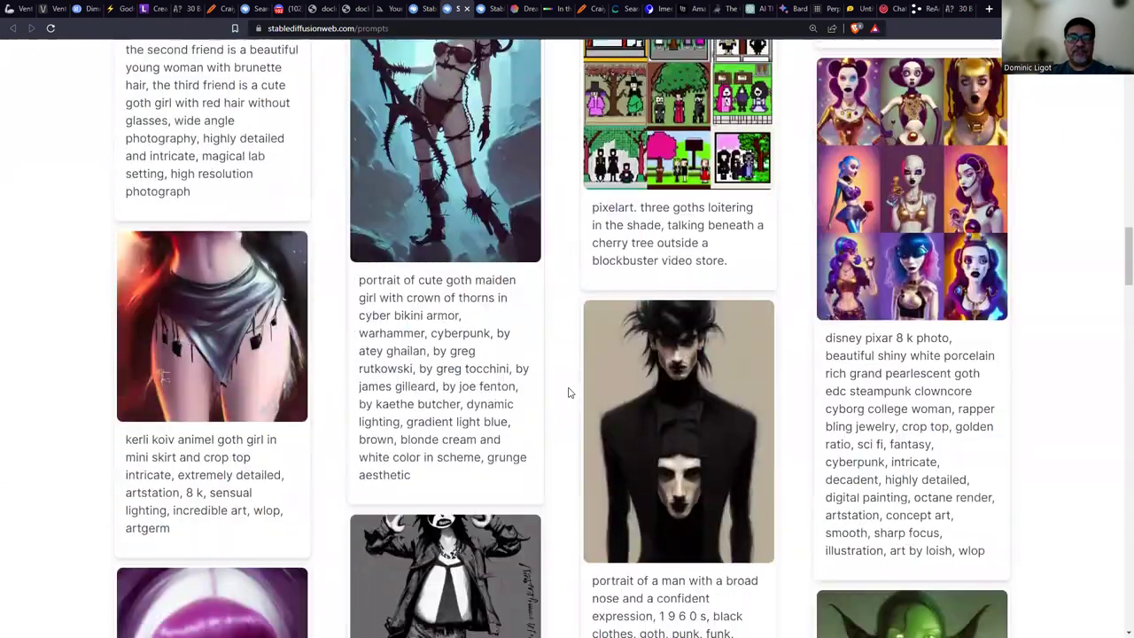
key(alt+Tab)
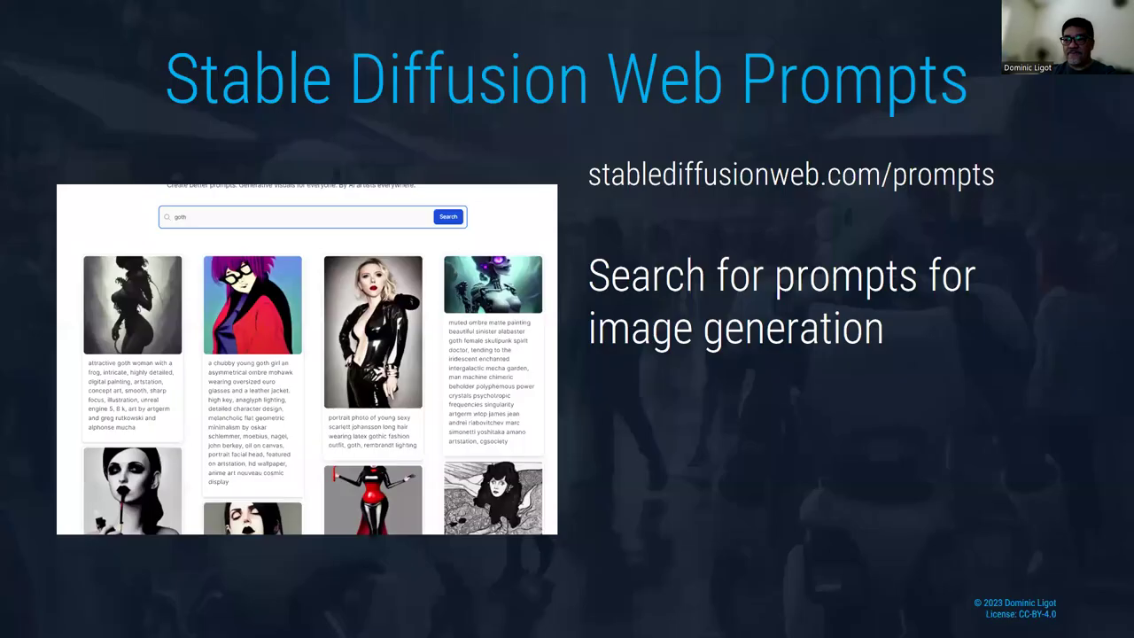
key(Right)
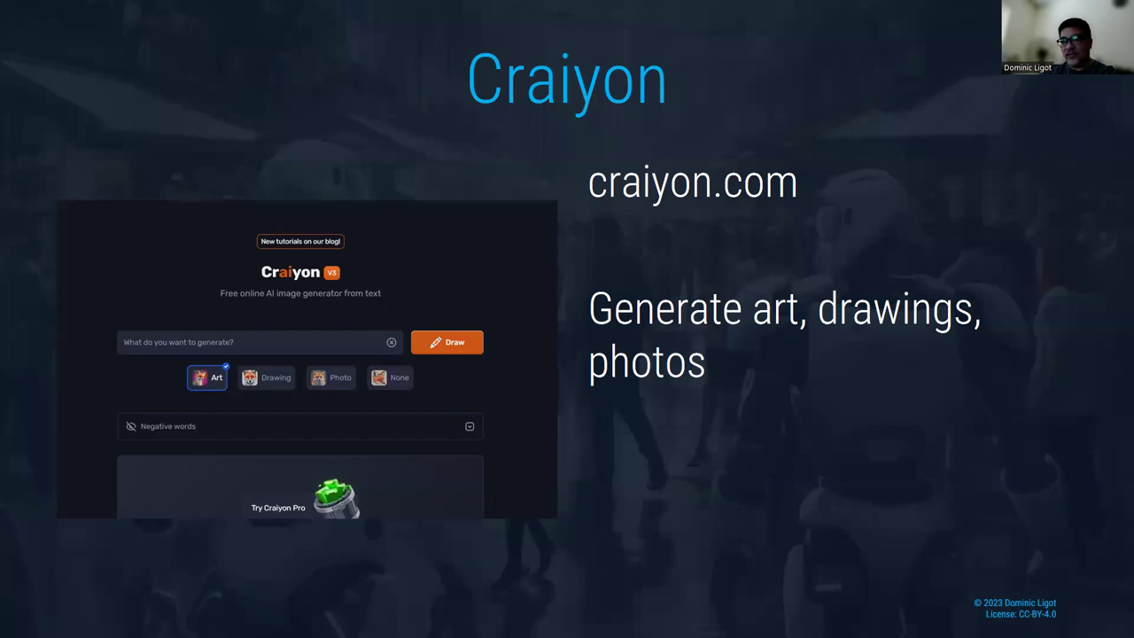
key(alt+Tab)
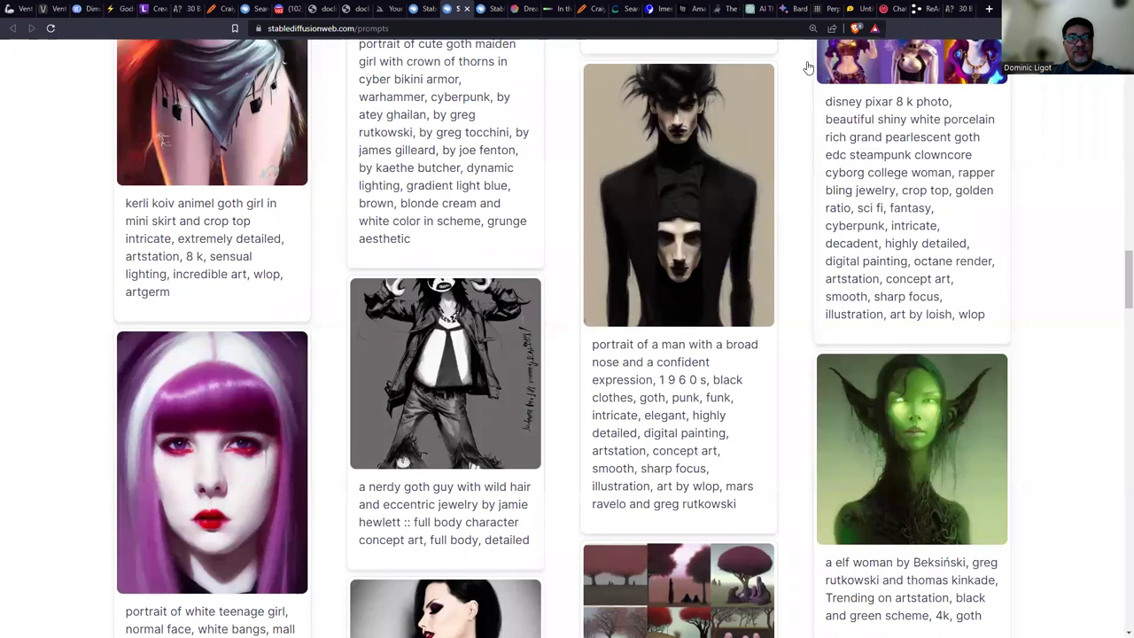
click(592, 9)
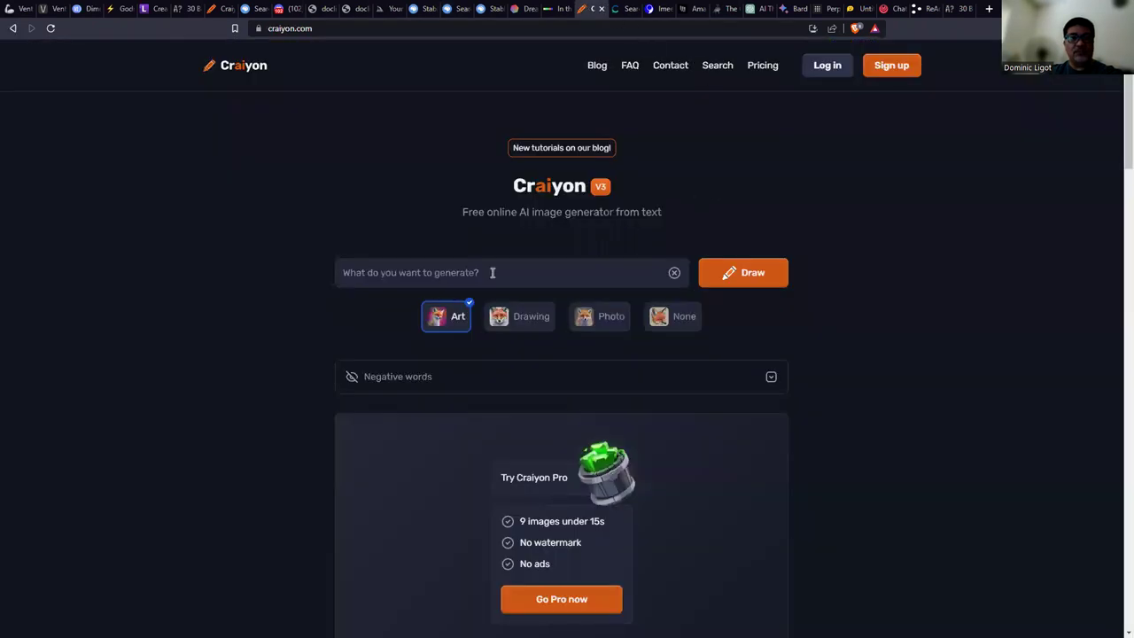
Paste the gothic-fashion portrait prompt into Craiyon and start drawing it in Art style.
text(portrait photo of young sexy scarlett johansson long hair wearing latex gothic fashion outfit, goth, rembrandt lighting)
click(749, 277)
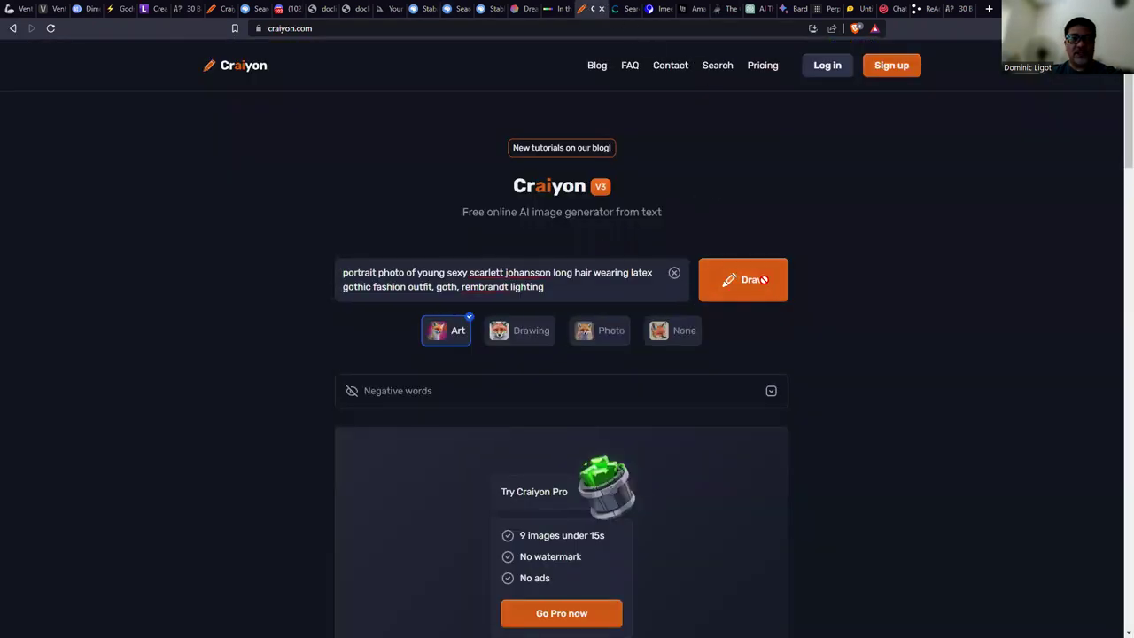
scroll(863, 311, down, 2)
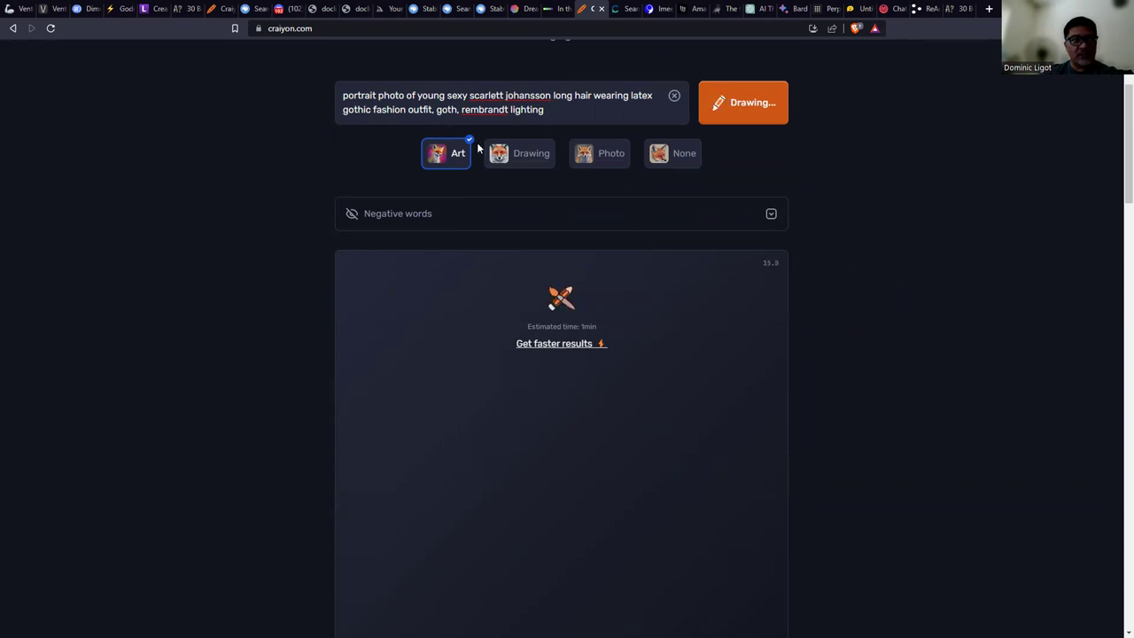
Enlarge the page, highlight the Rembrandt lighting phrase, and briefly show the Consensus slide.
key(ctrl+plus)
key(ctrl+plus)
drag(464, 129, 497, 128)
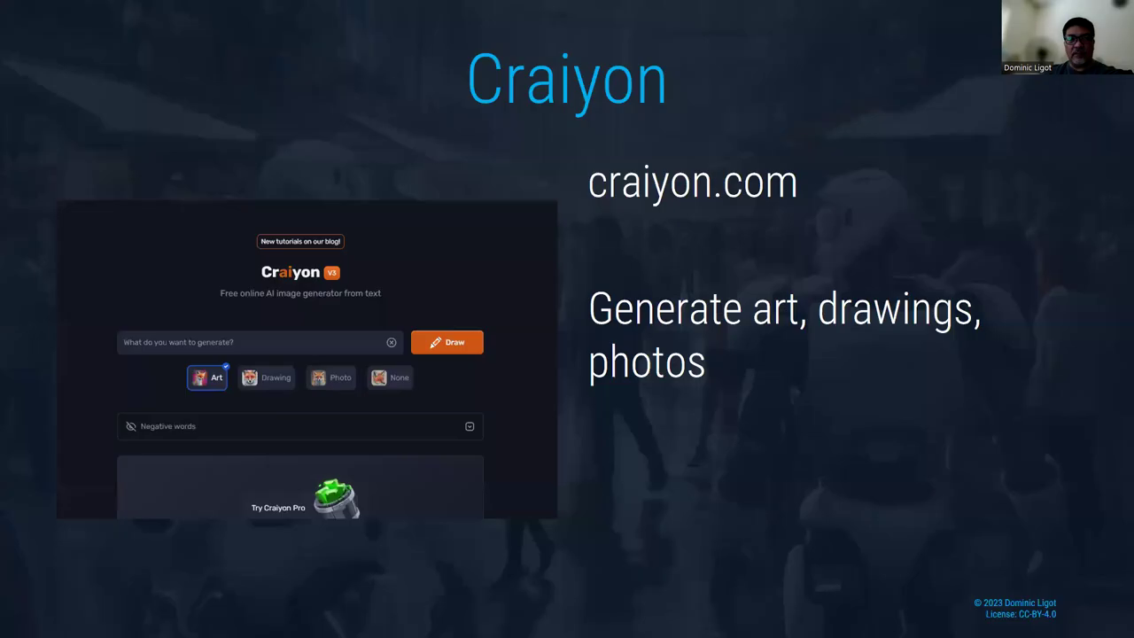
key(Right)
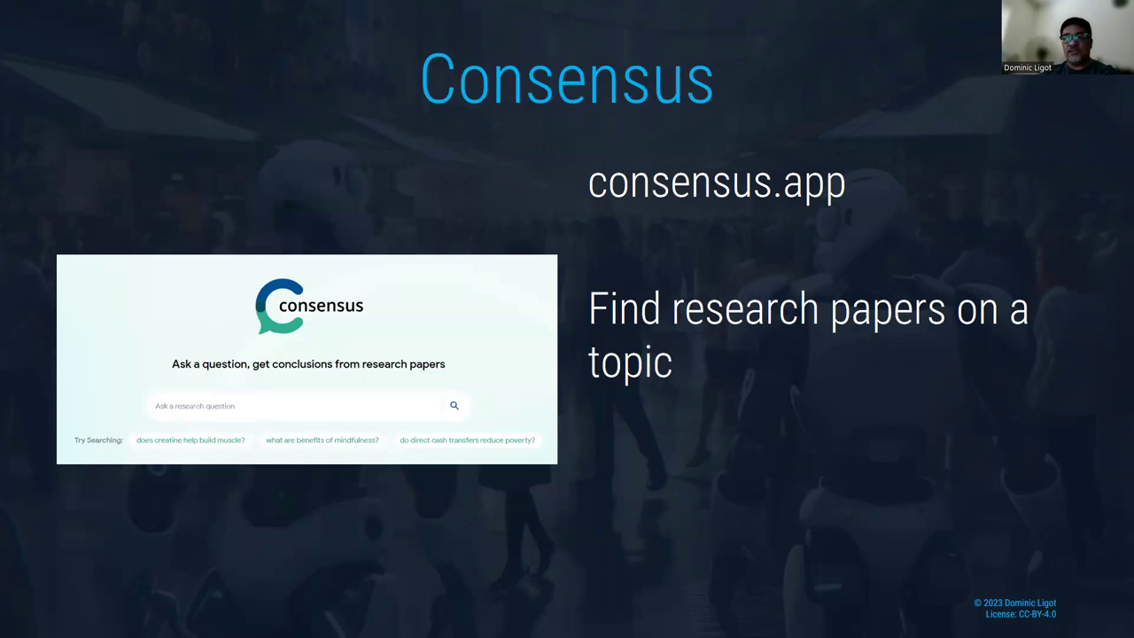
key(alt+Tab)
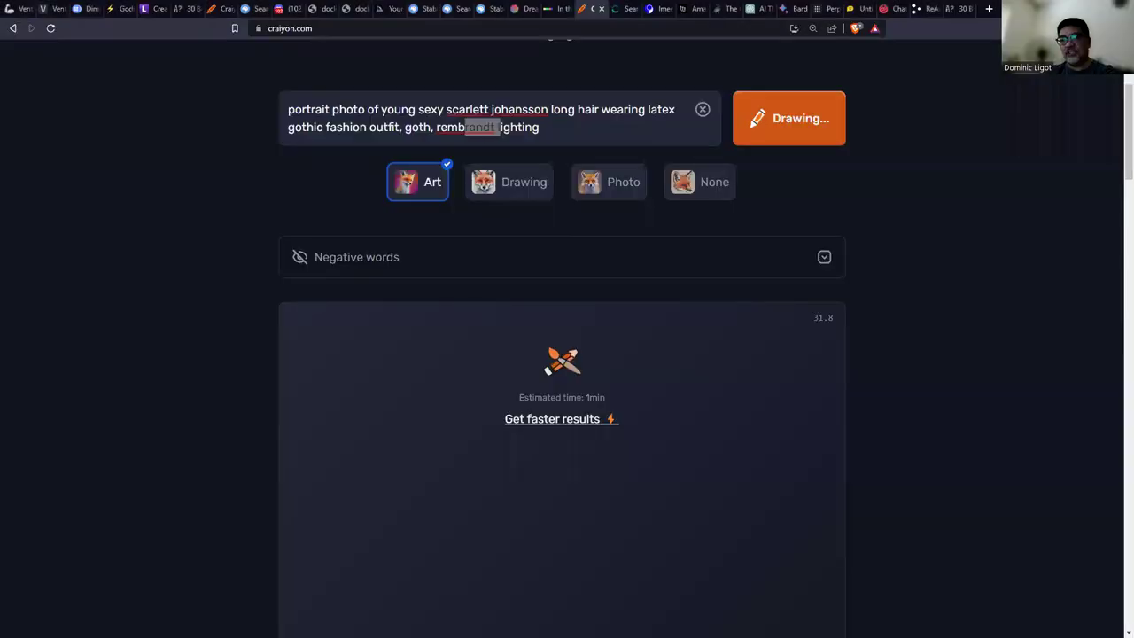
Open consensus.app in a new browser tab.
click(989, 9)
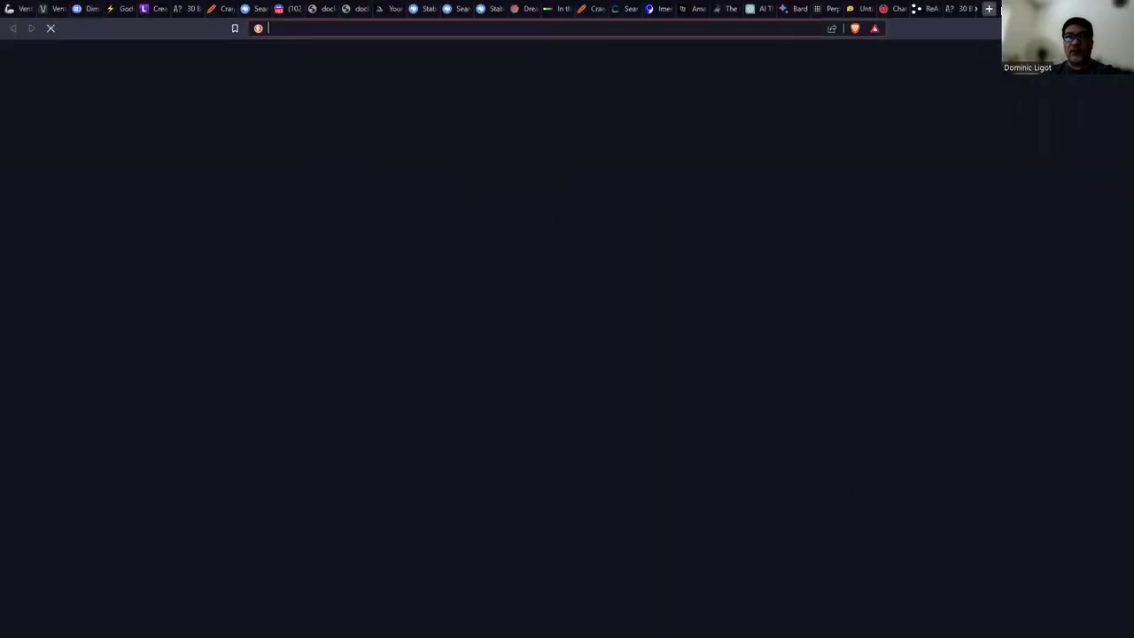
text(consensus.app)
key(Return)
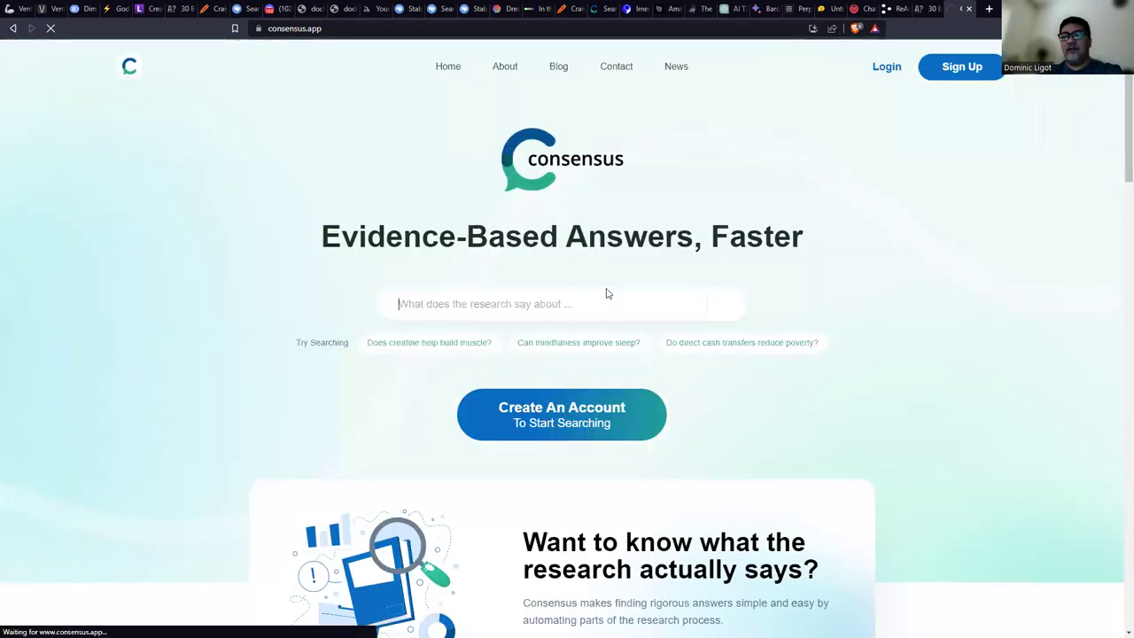
Search Consensus for 'social media predicting dengue outbreaks', replacing the initial 'satellite data' wording.
text(satellite data predicting dengue outbreaks)
key(Home)
key(ctrl+Right)
key(ctrl+shift+Right)
key(shift+Home)
text(social media)
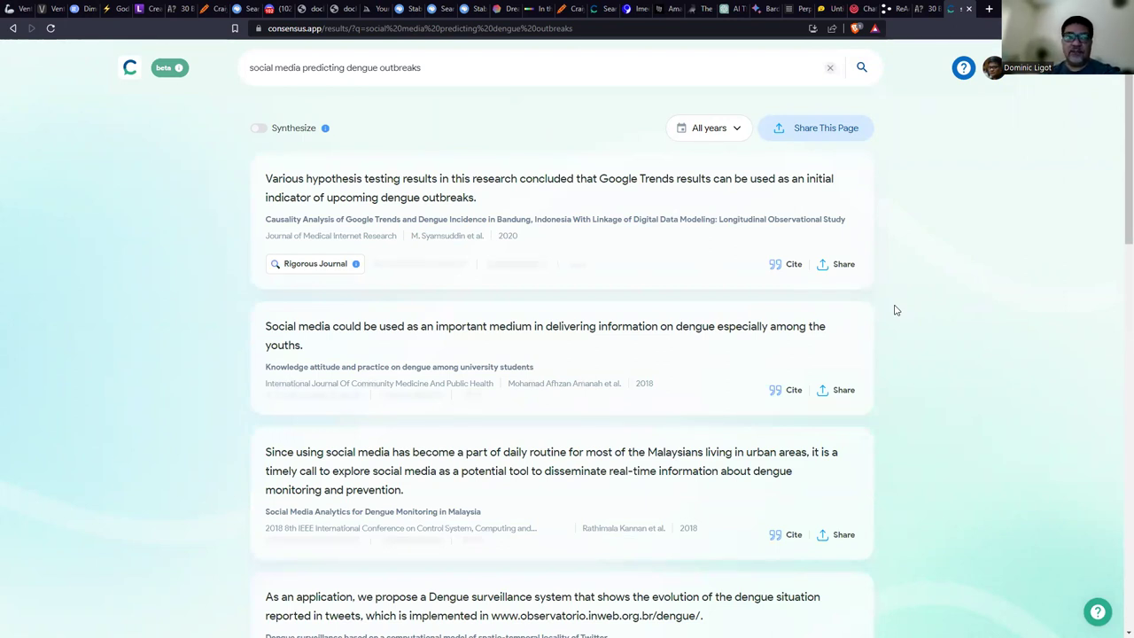
Review the returned research papers, then go back to the Consensus slide.
scroll(912, 312, down, 13)
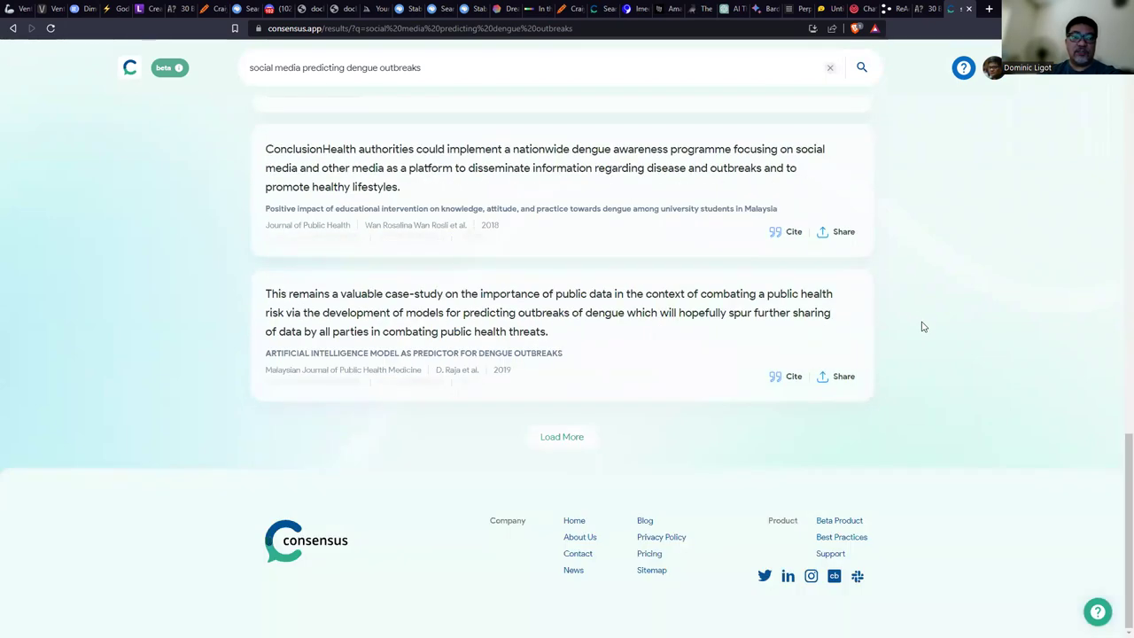
scroll(922, 327, up, 12)
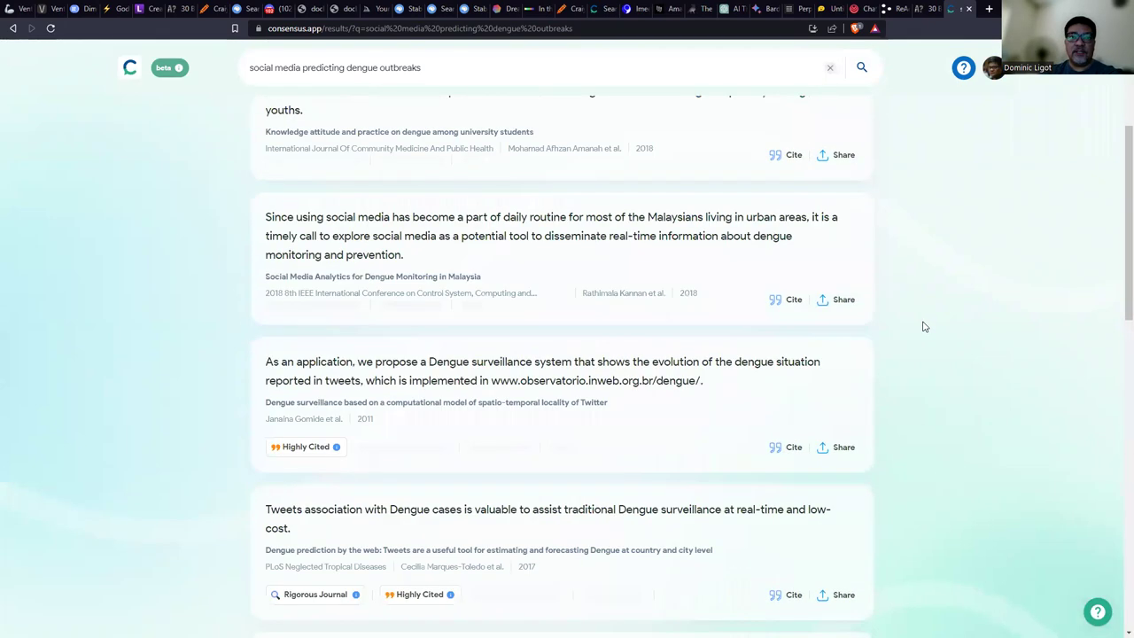
scroll(923, 327, up, 3)
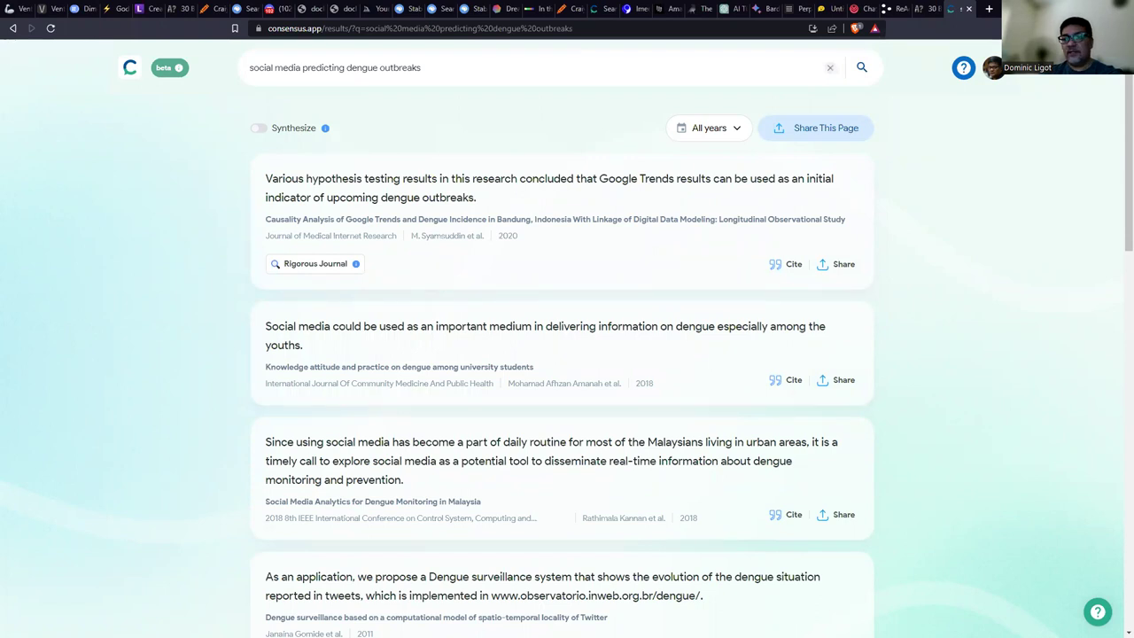
key(alt+Tab)
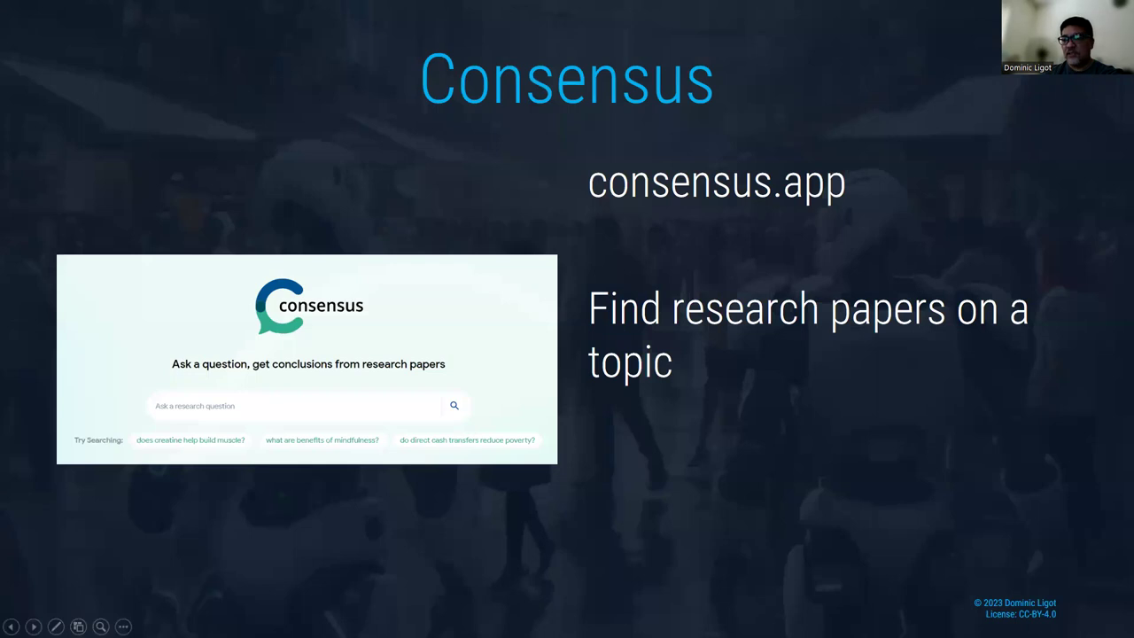
Show the ChatPDF slide, then open a new Brave private window.
key(Right)
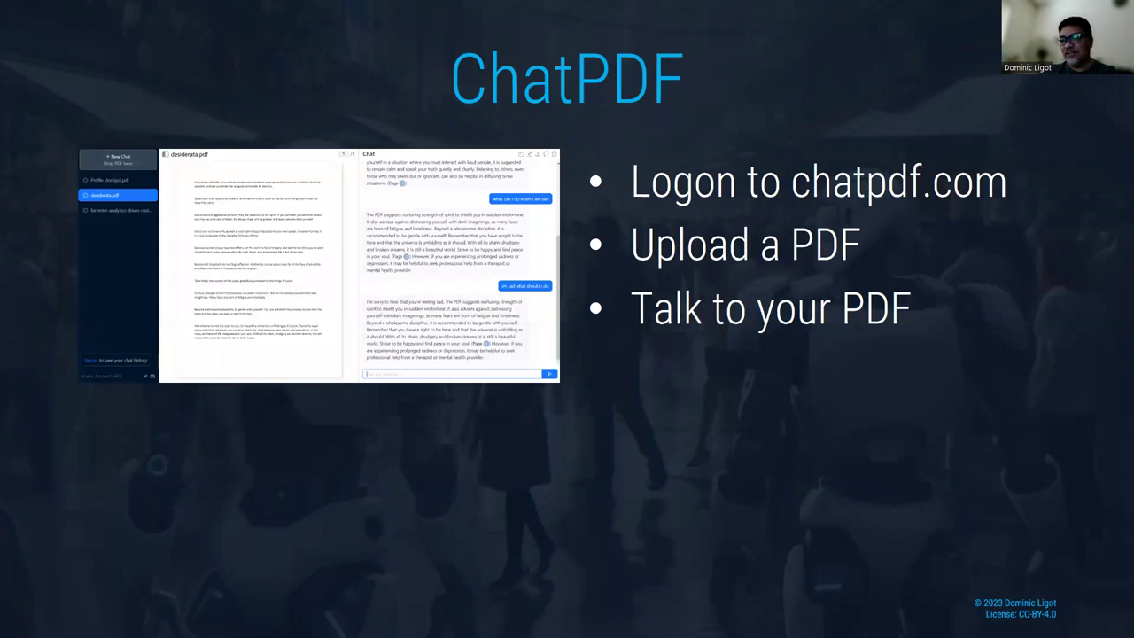
key(alt+Tab)
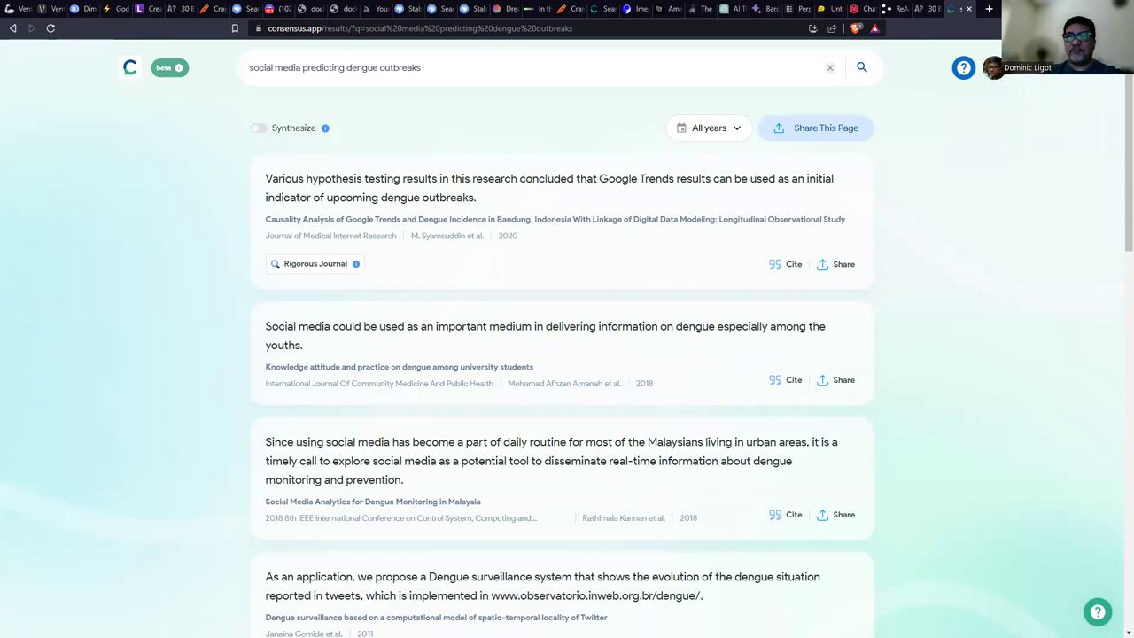
click(1122, 28)
click(979, 77)
Load chatpdf.com's 'Chat with any PDF' home page.
text(chatp)
key(Return)
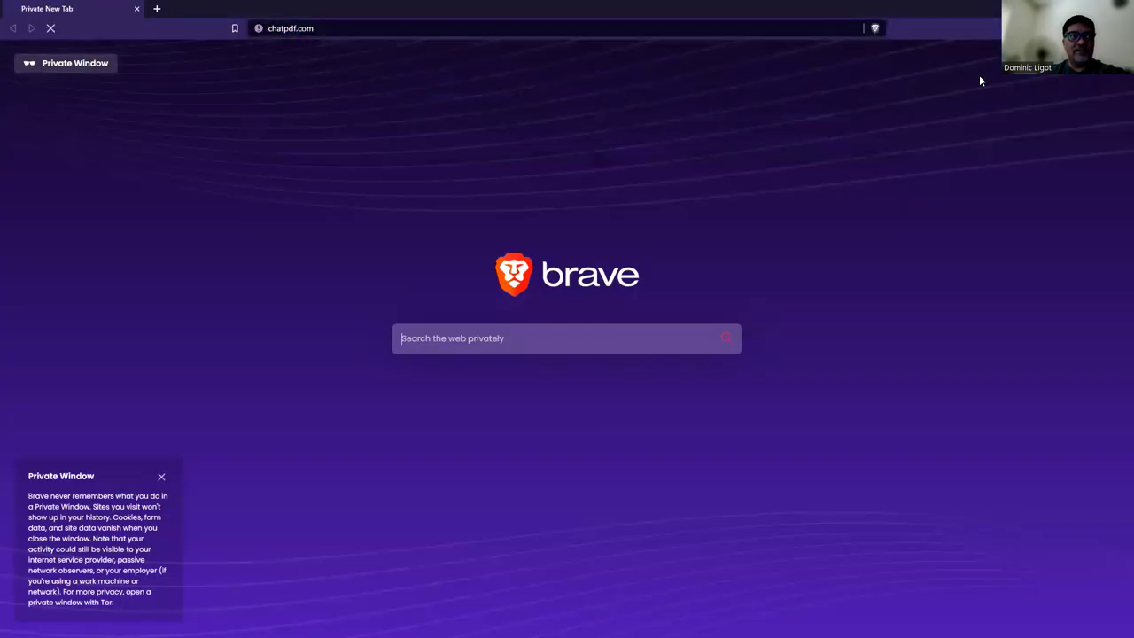
scroll(702, 254, up, 4)
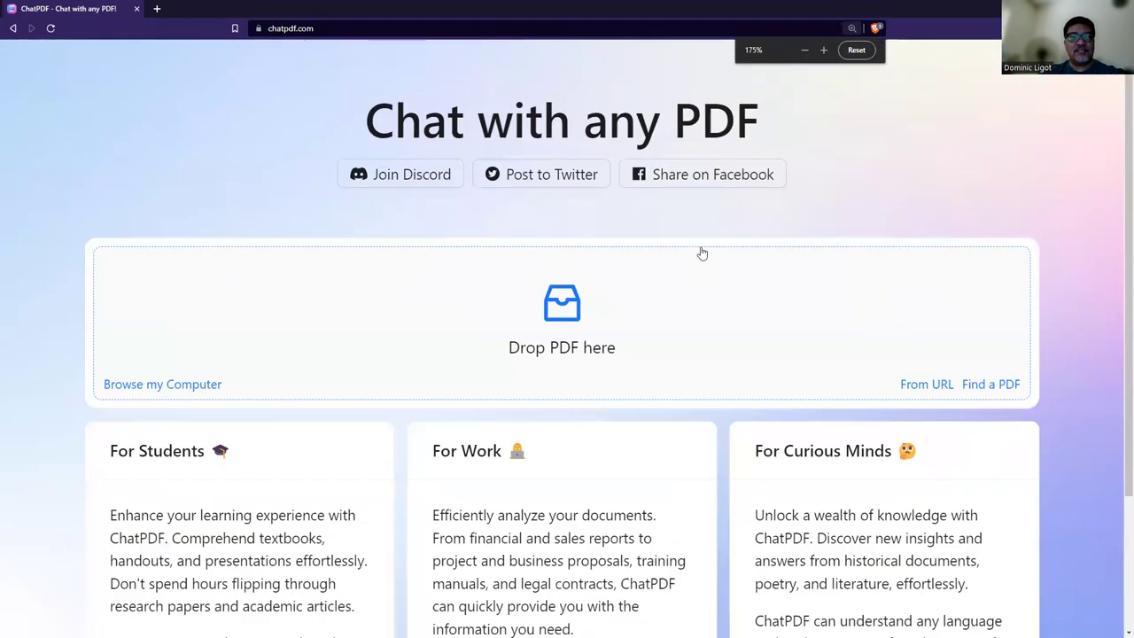
scroll(702, 254, down, 2)
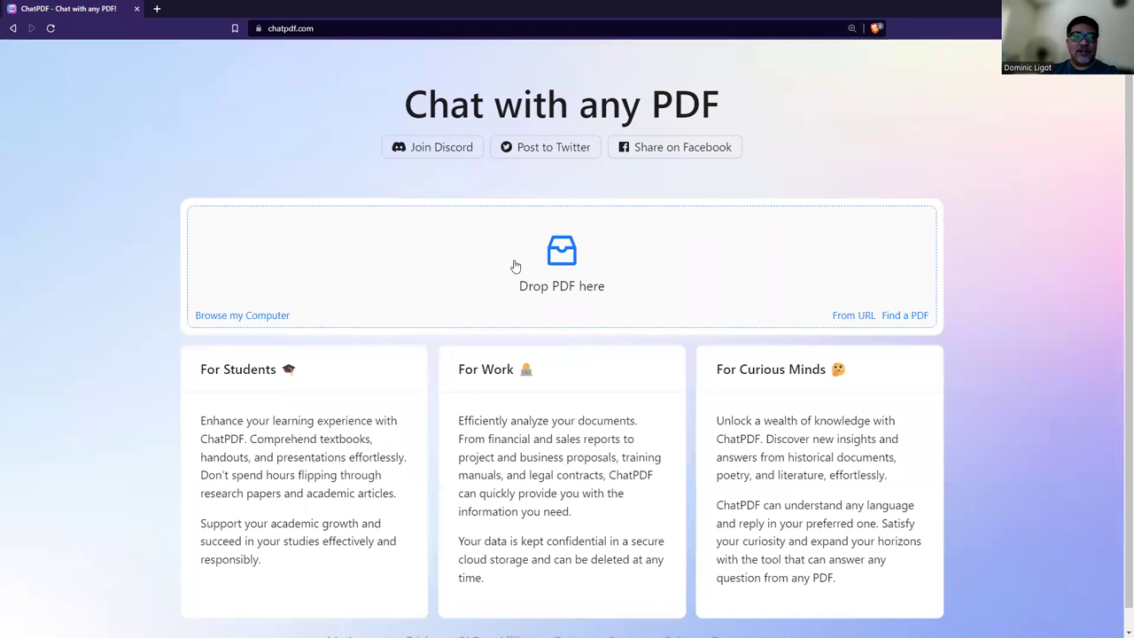
Upload the résumé PDF from C:\Data\htdocs\chatGPT_projects to ChatPDF.
click(777, 233)
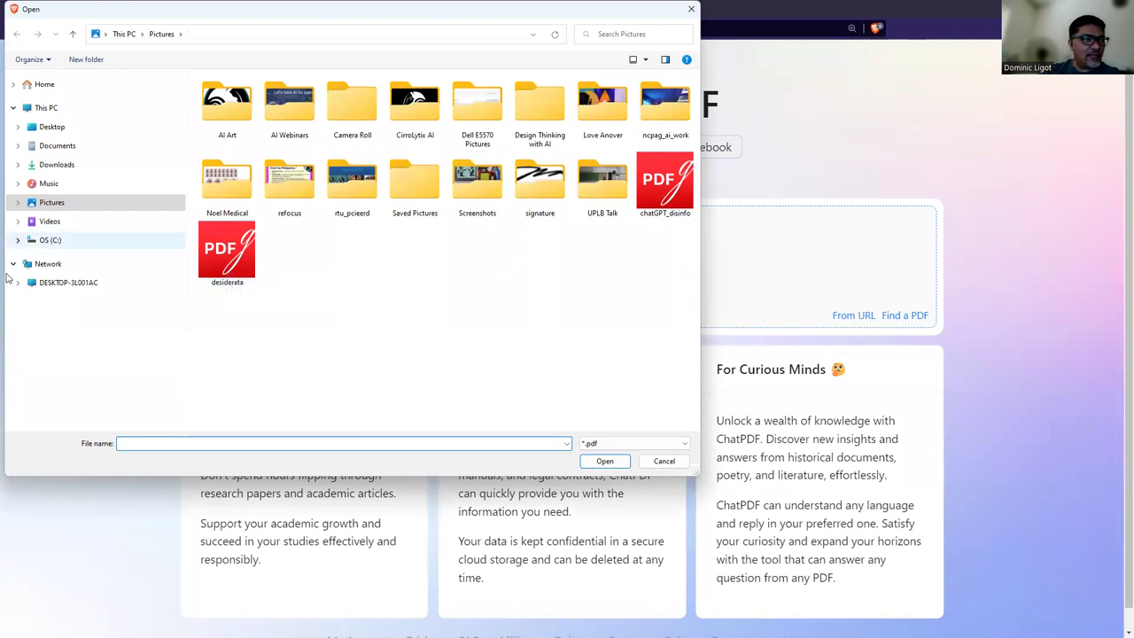
click(74, 239)
double_click(217, 132)
double_click(222, 169)
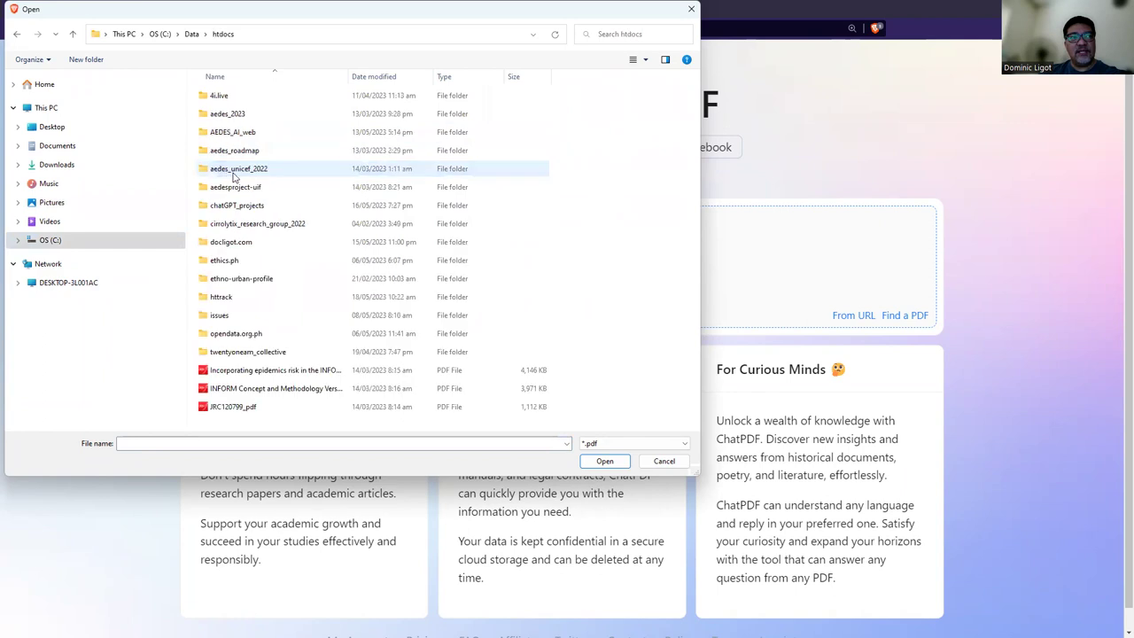
double_click(238, 206)
double_click(217, 150)
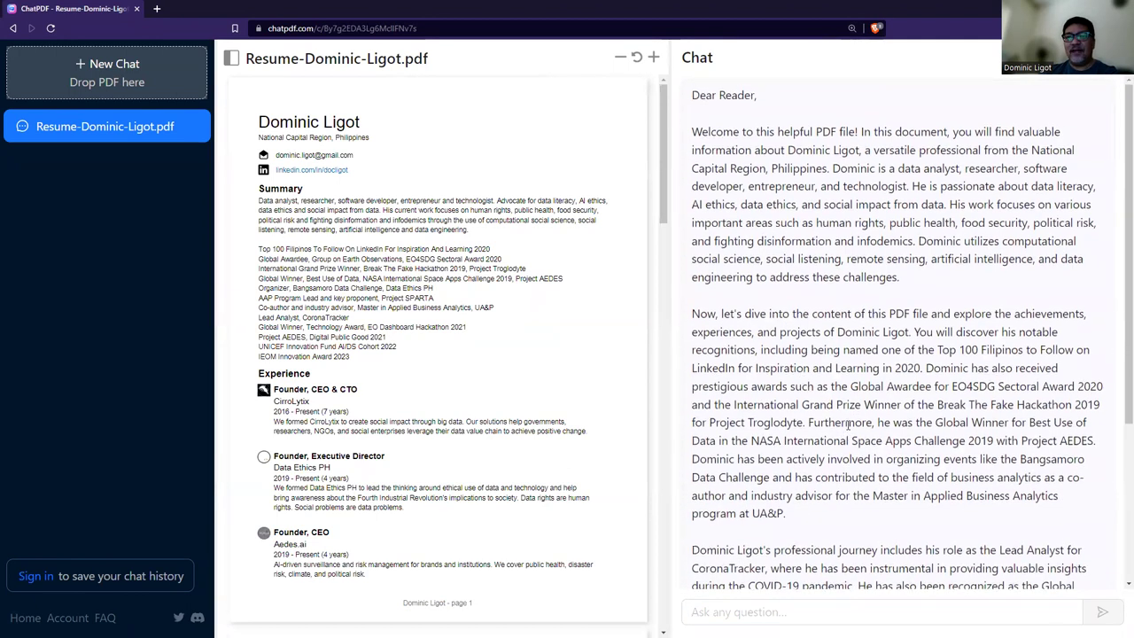
Highlight the awards and career paragraphs in ChatPDF's résumé summary.
drag(1119, 259, 1118, 464)
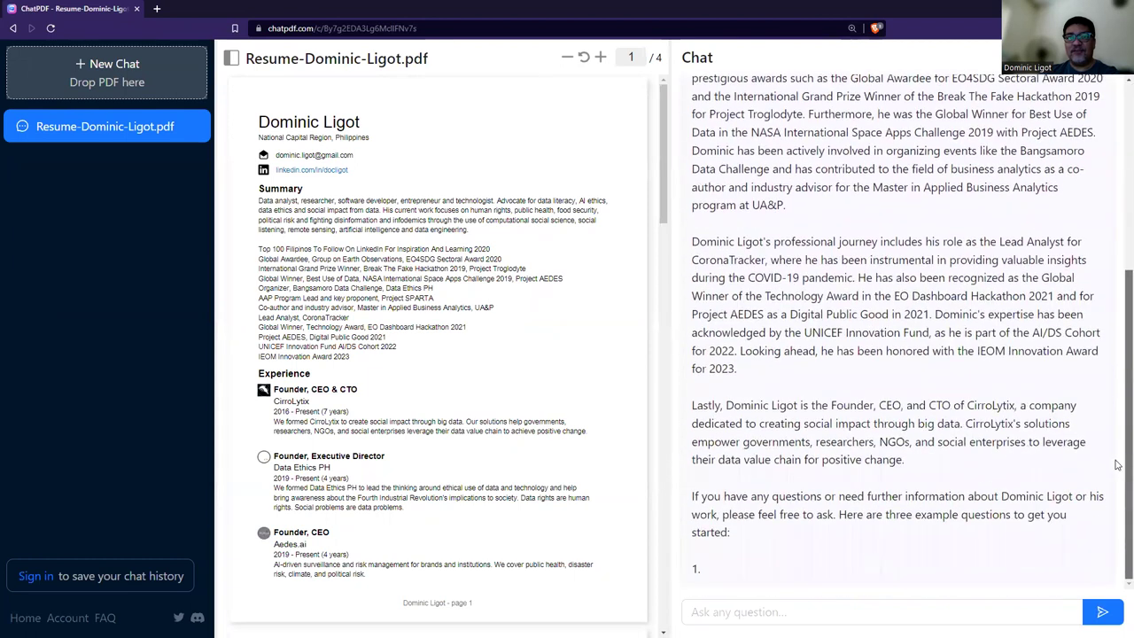
scroll(730, 174, up, 3)
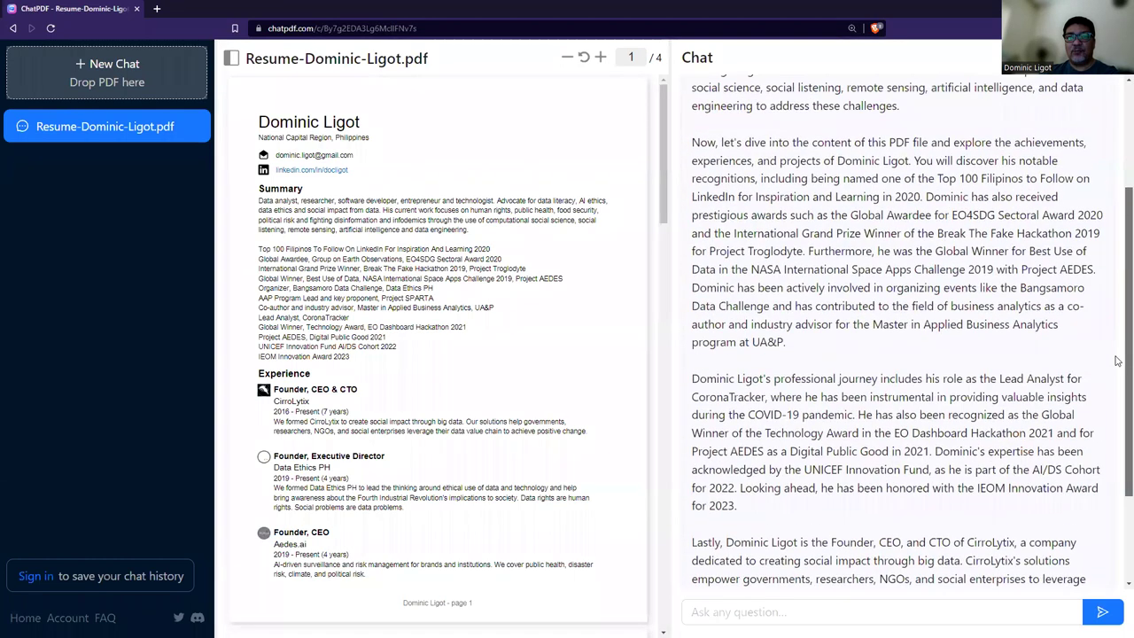
drag(730, 175, 735, 367)
scroll(735, 367, down, 3)
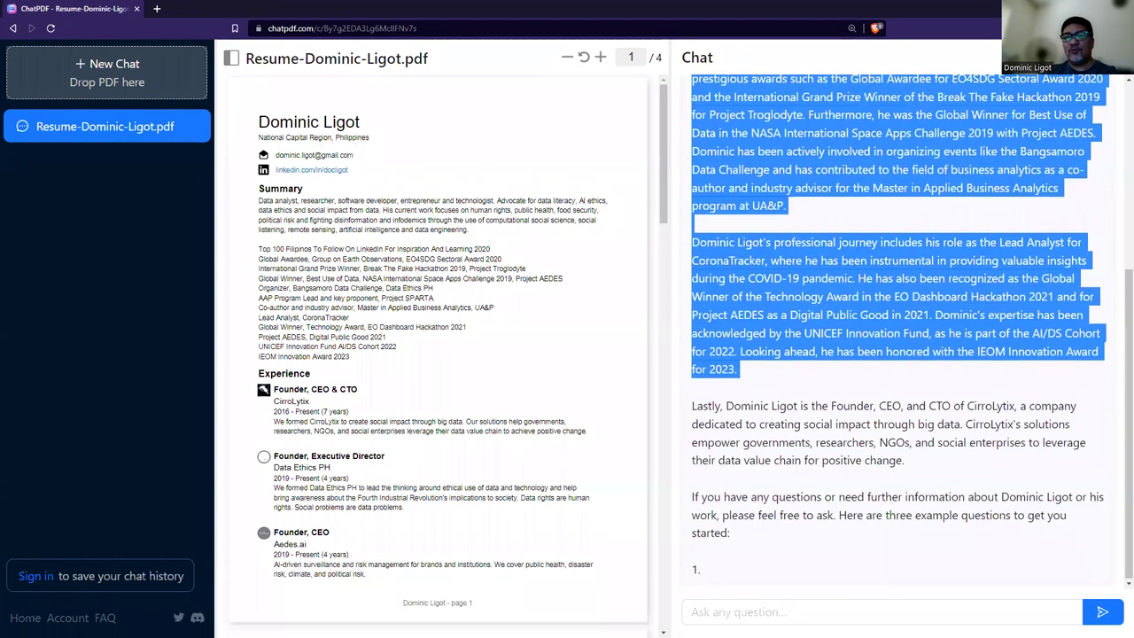
Ask for good interview questions for the résumé's author, then widen the chat panel.
click(912, 614)
text(what are)
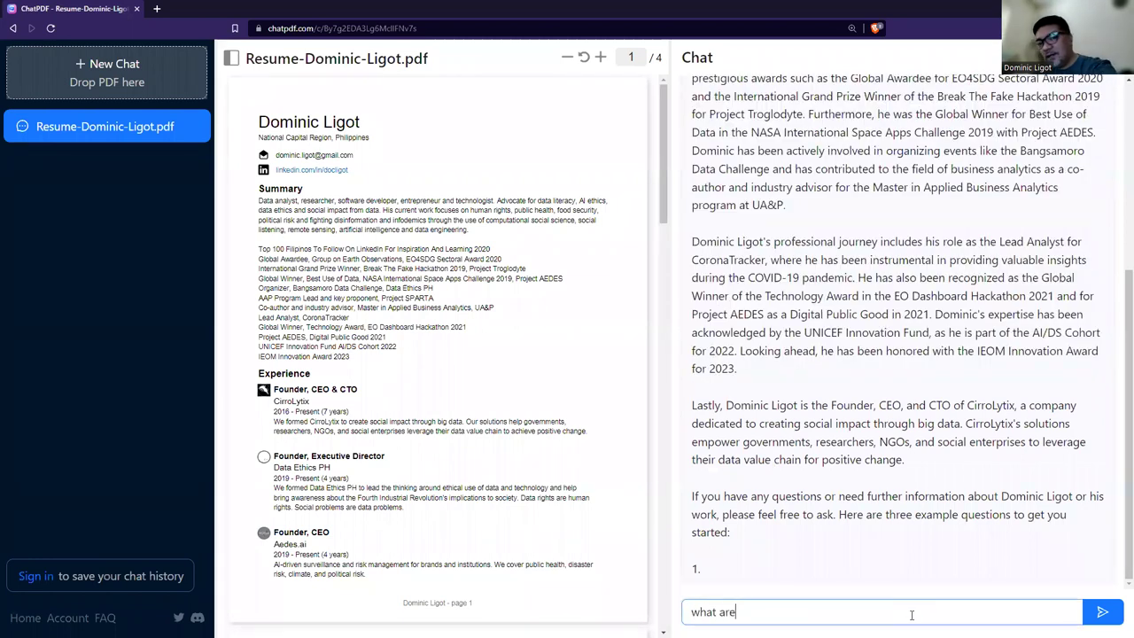
text( good interview que)
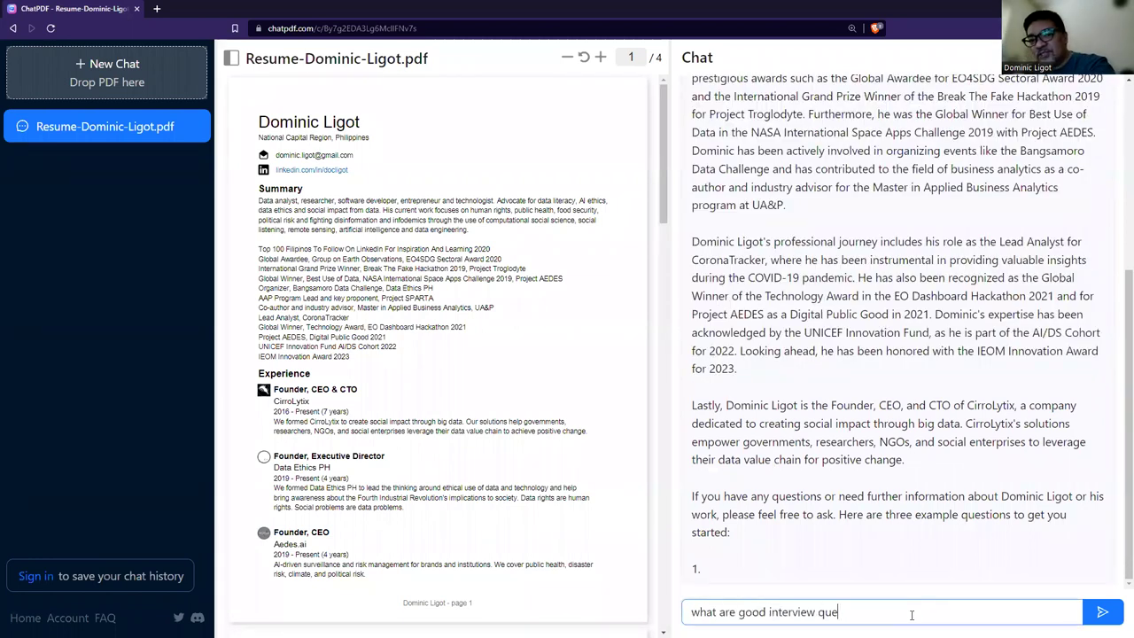
text(stions for dominic)
key(Return)
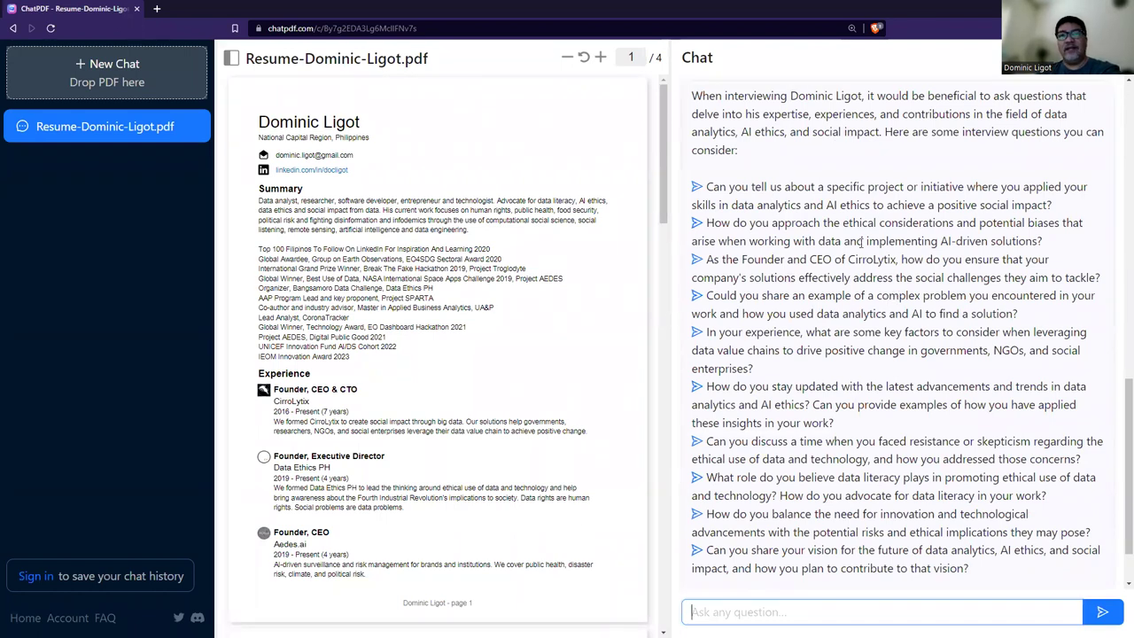
key(ctrl+plus)
key(ctrl+plus)
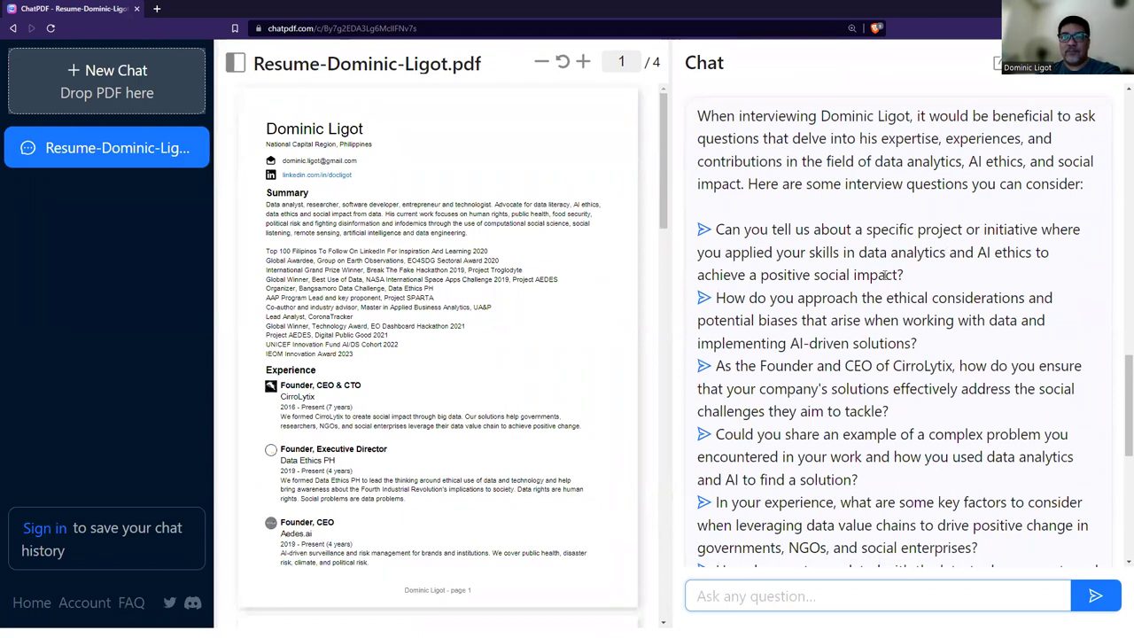
scroll(919, 366, down, 5)
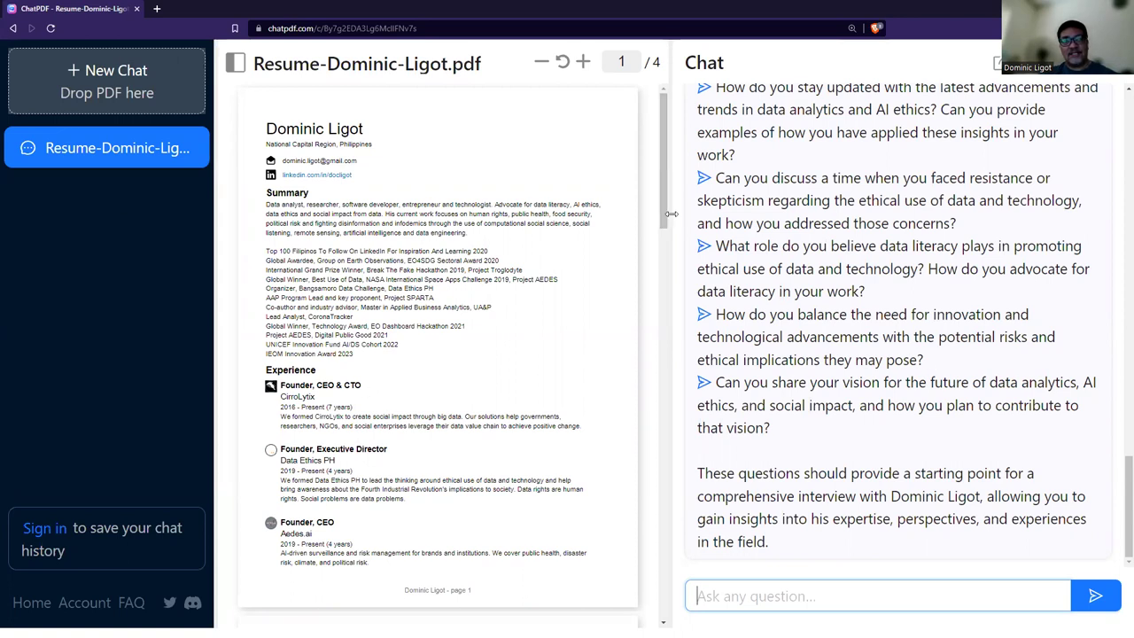
drag(671, 213, 476, 213)
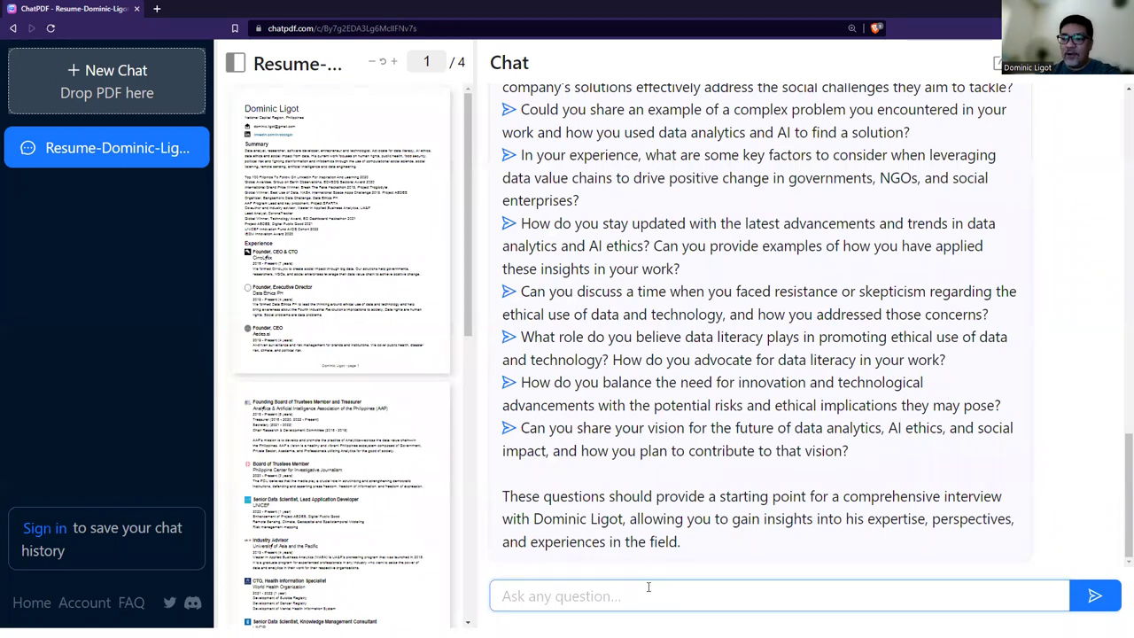
Ask how to question the candidate about strengths and weaknesses, then advance to the Dime A Dozen AI slide.
text(how would y)
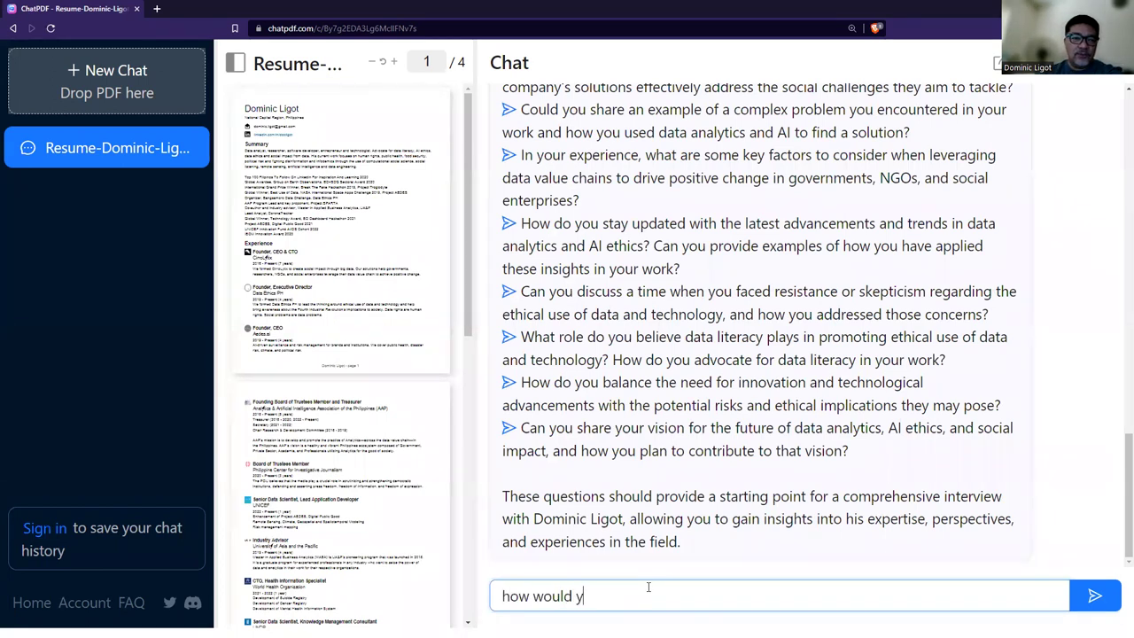
text(ou ask DOminic a)
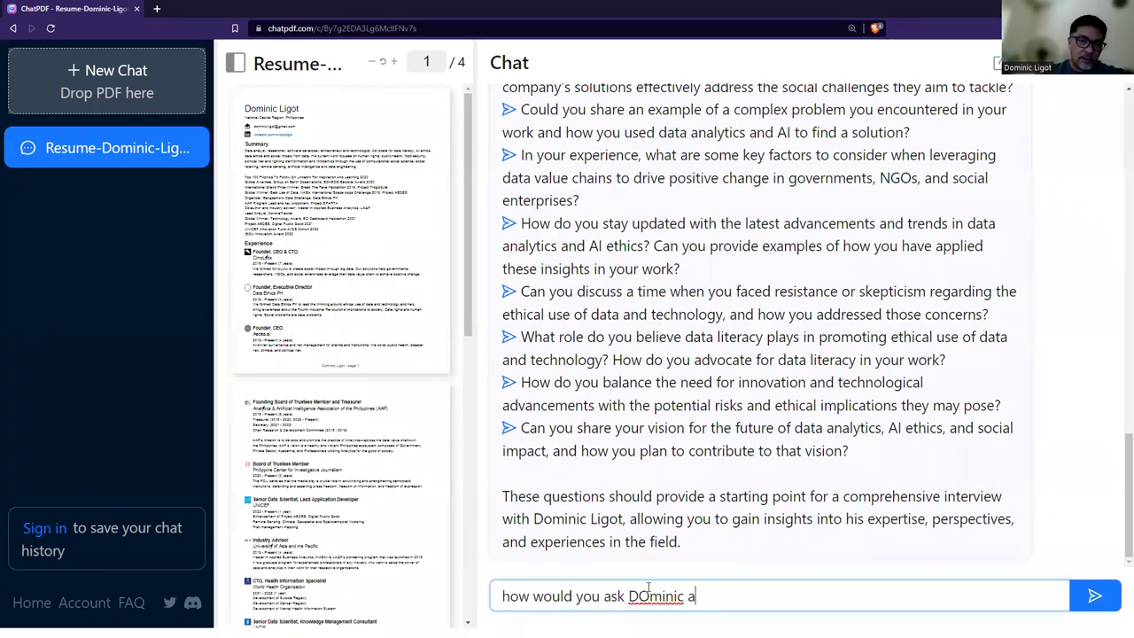
text(bout his streng)
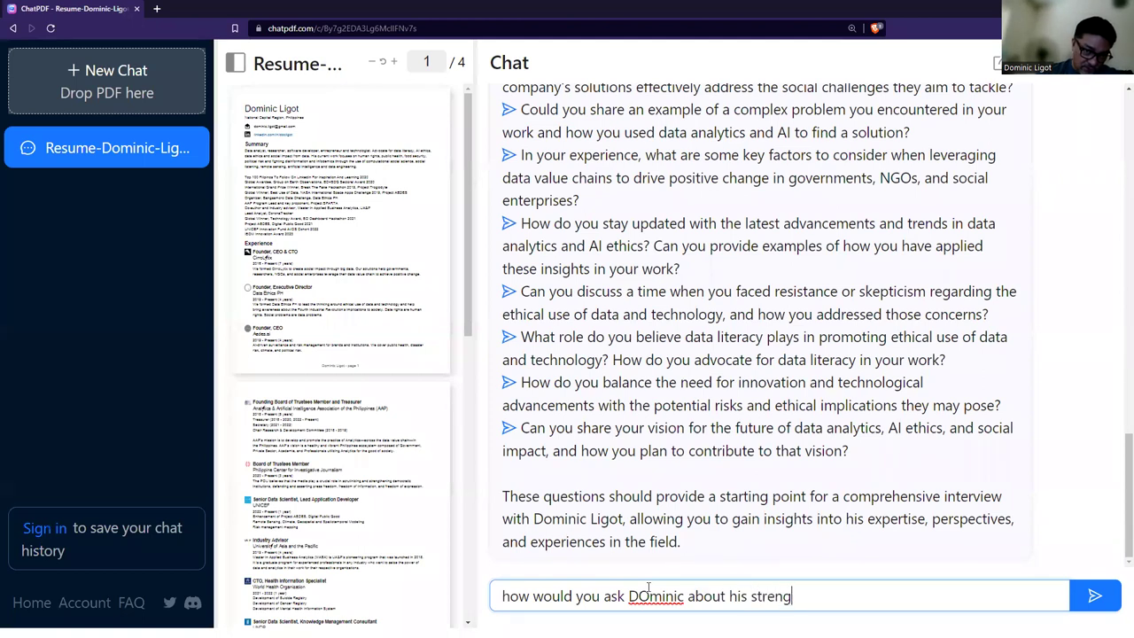
text(ths and weaknesses)
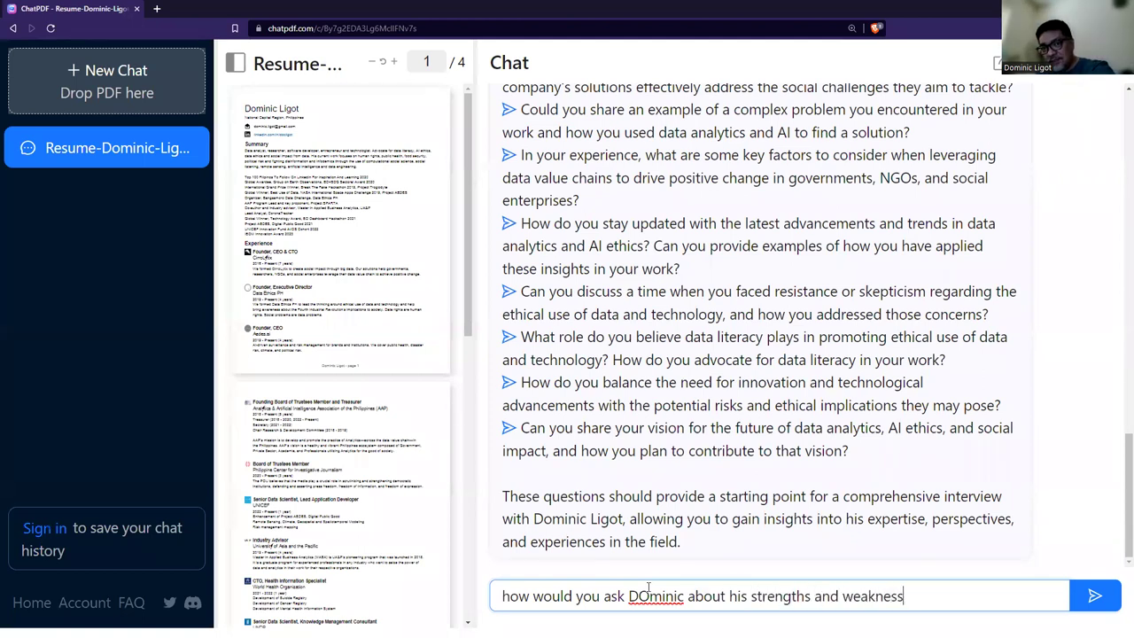
key(Return)
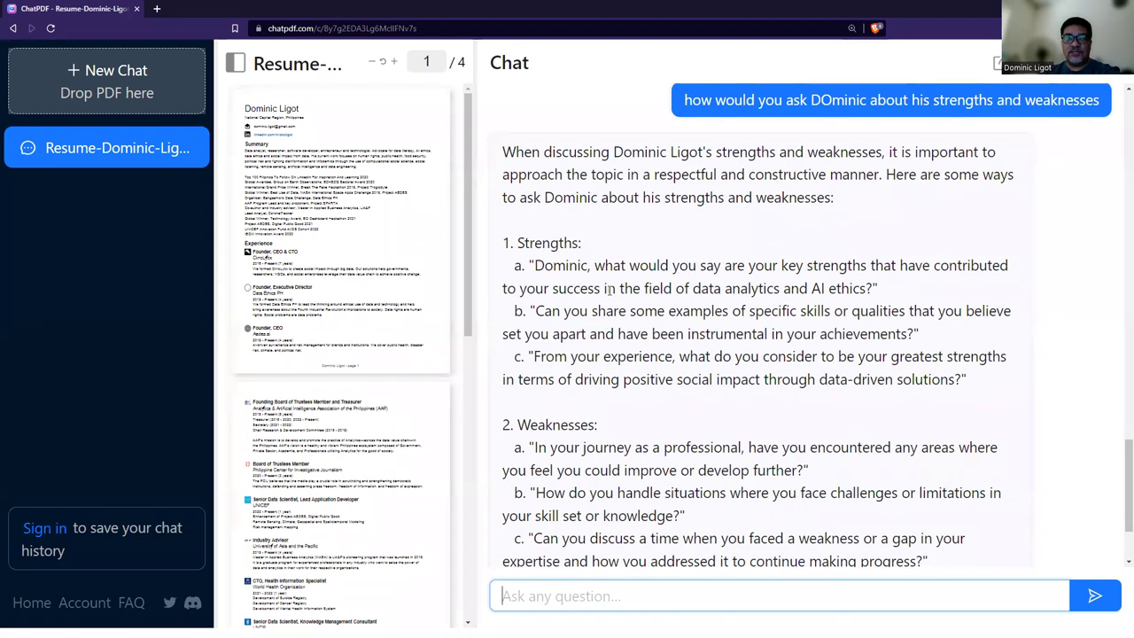
scroll(838, 317, down, 2)
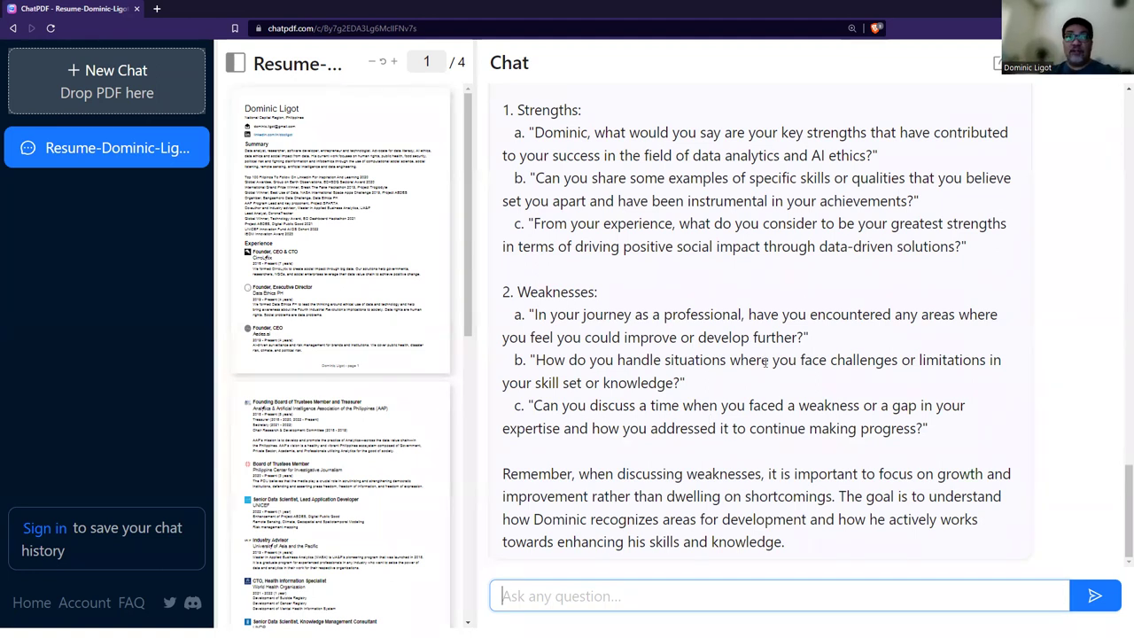
key(alt+Tab)
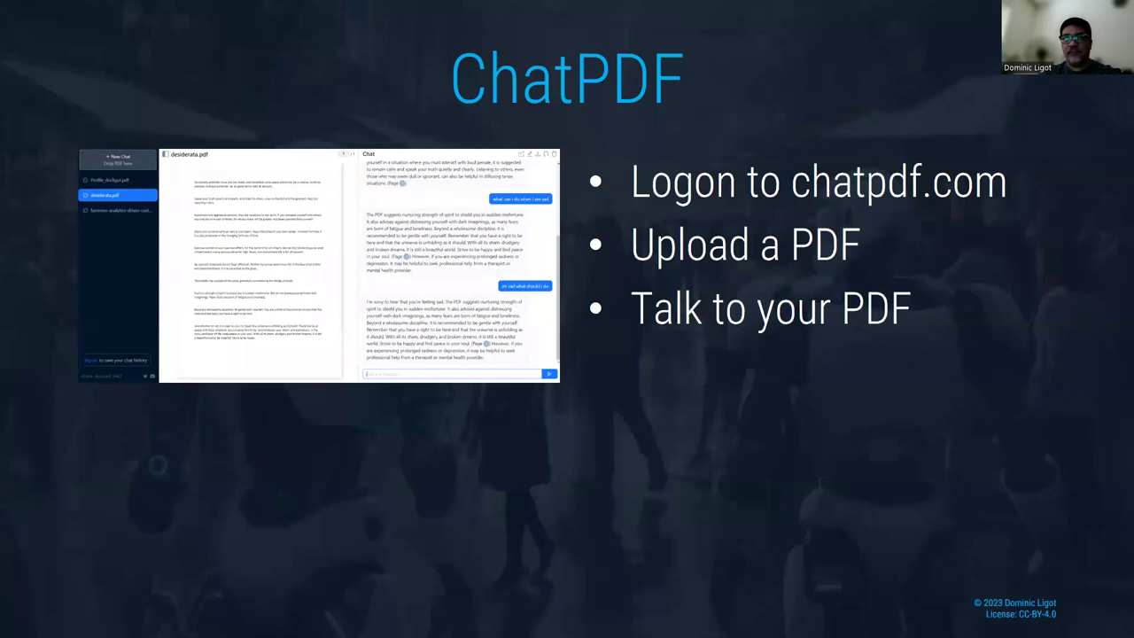
key(Right)
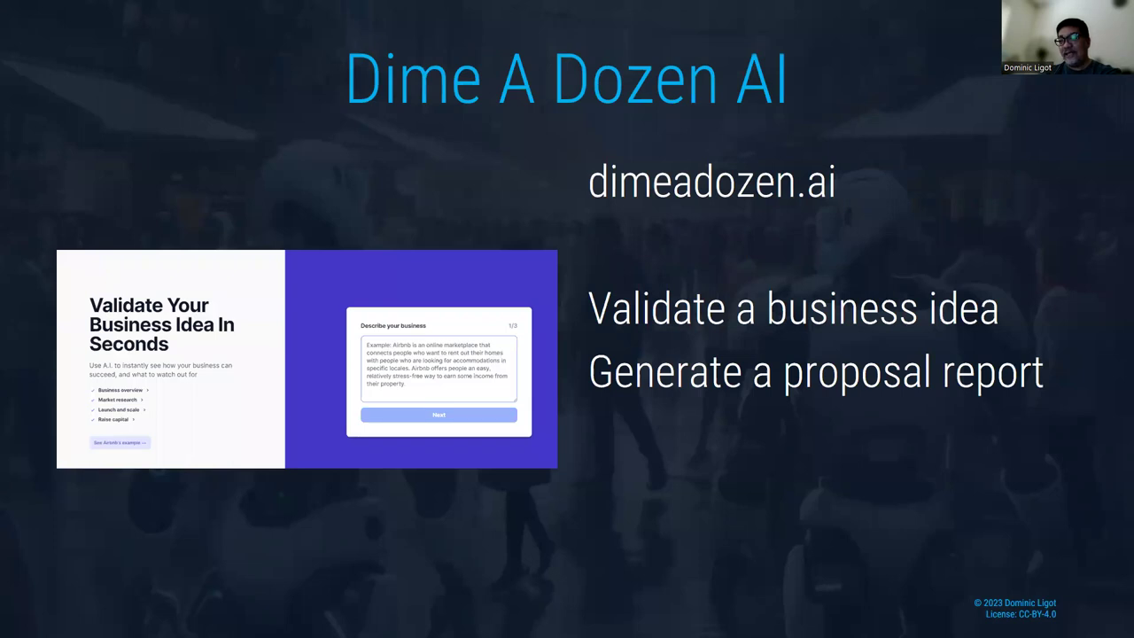
Leave the slideshow for the browser's Dimeadozen.ai tab and begin the business description.
key(alt+Tab)
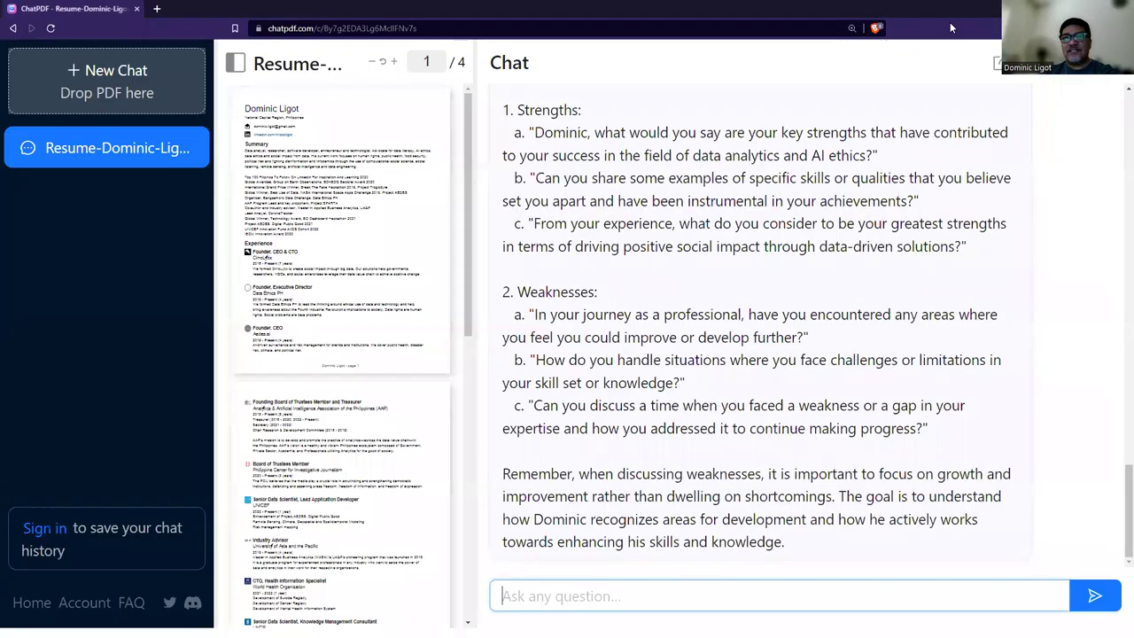
key(alt+Tab)
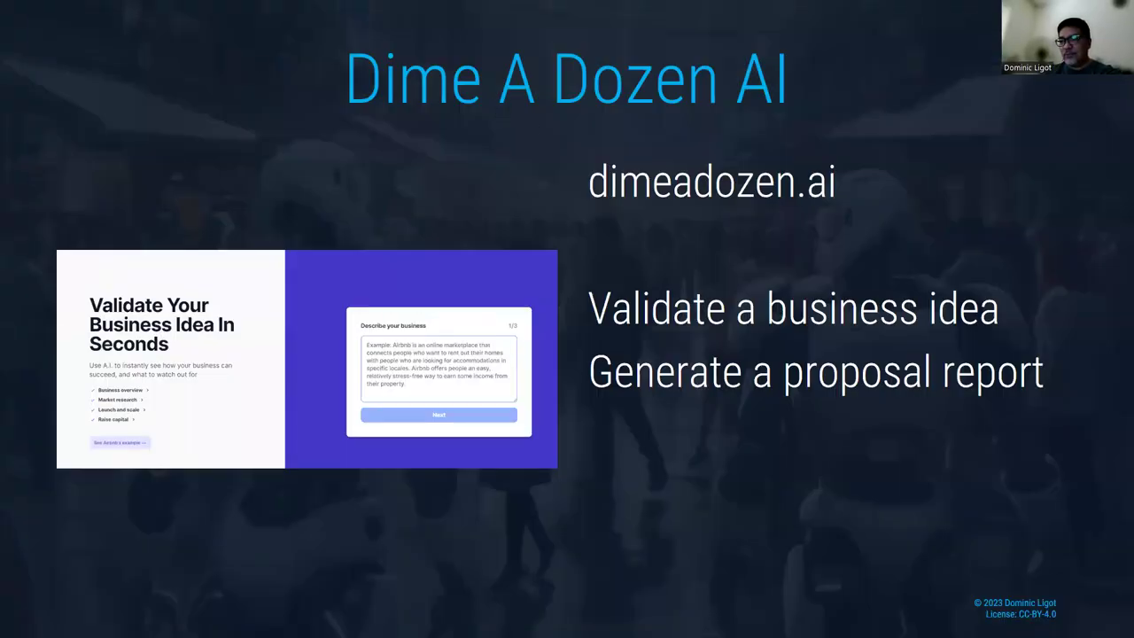
key(alt+Tab)
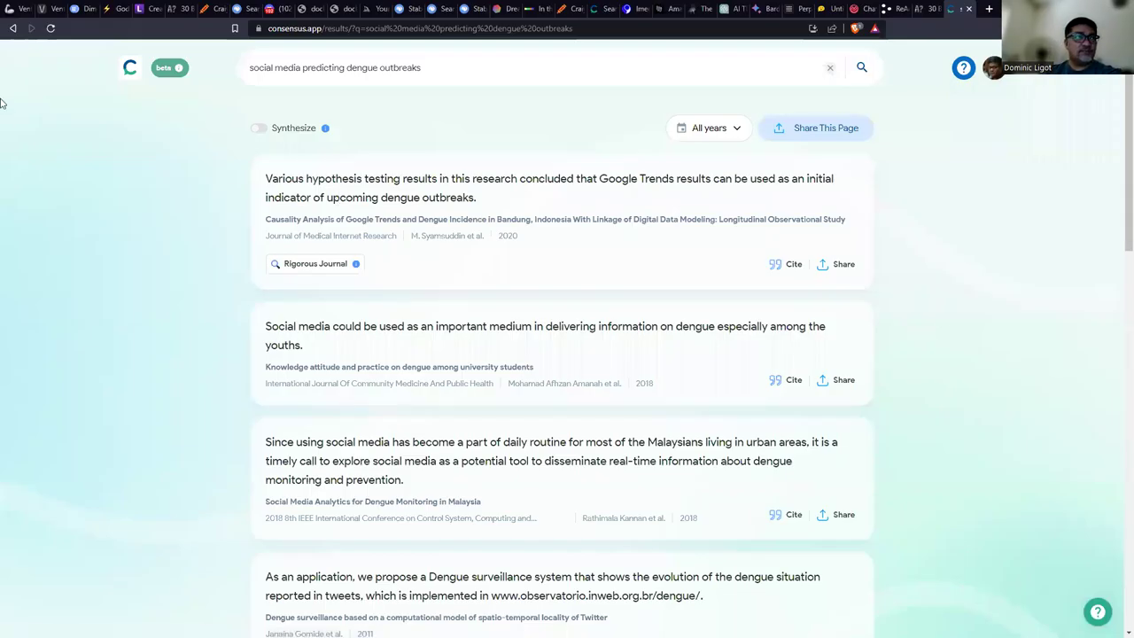
click(82, 7)
click(776, 356)
Describe AEDES as a risk service forecasting dengue and mosquito hotspots, then submit it.
text(A)
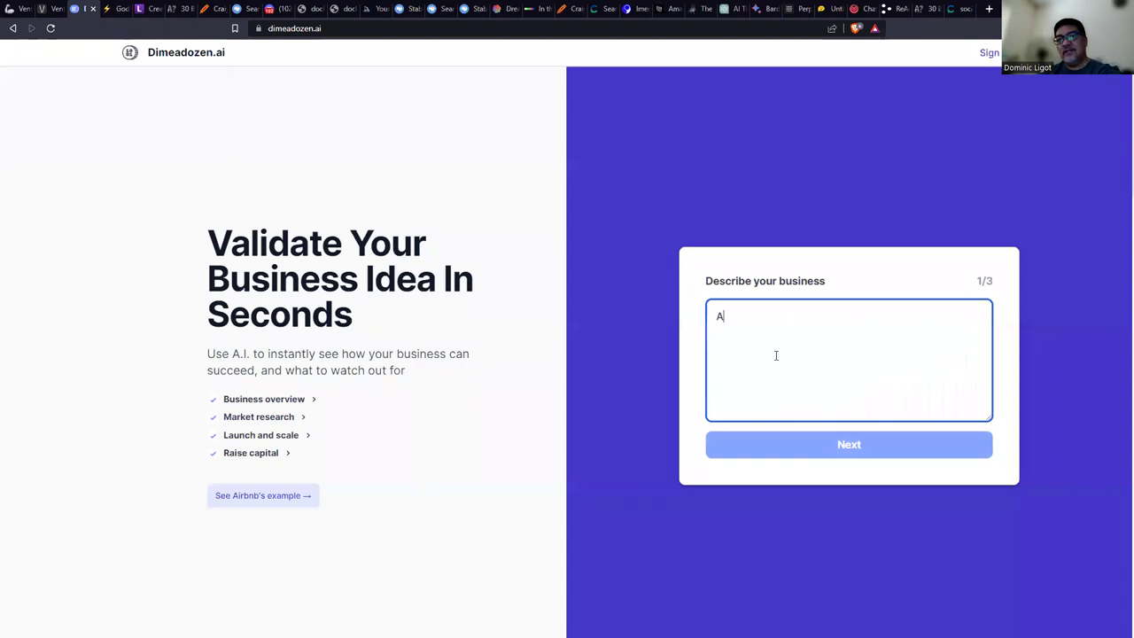
text(EDES is a risk managements ervic)
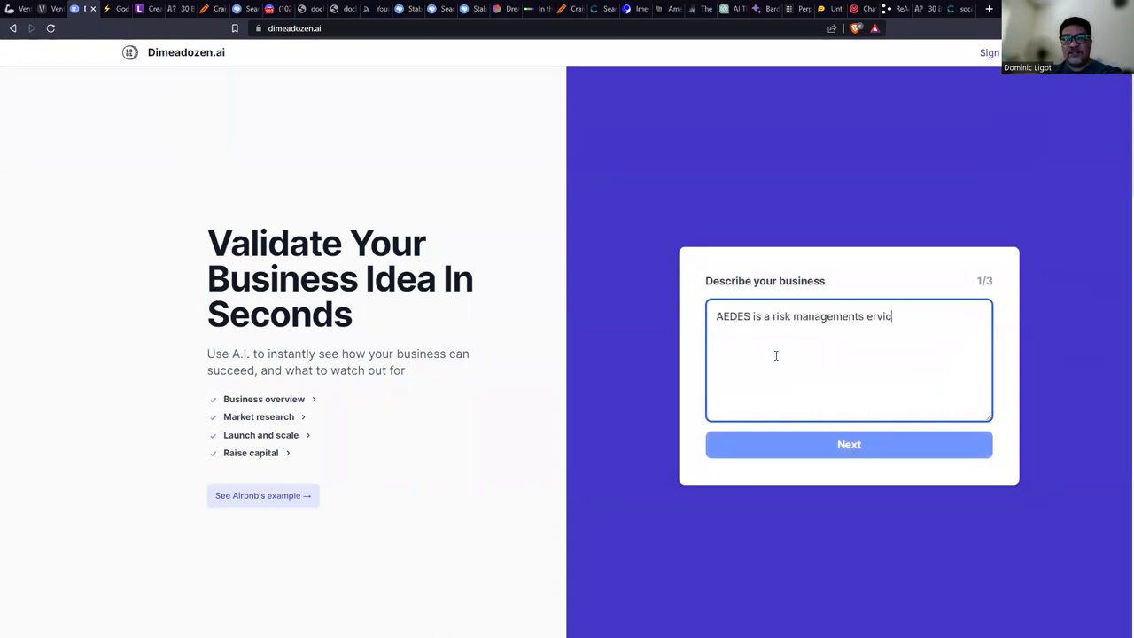
key(BackSpace)
key(BackSpace)
text(service that generates risk re)
key(BackSpace)
text(isk reports on public health us)
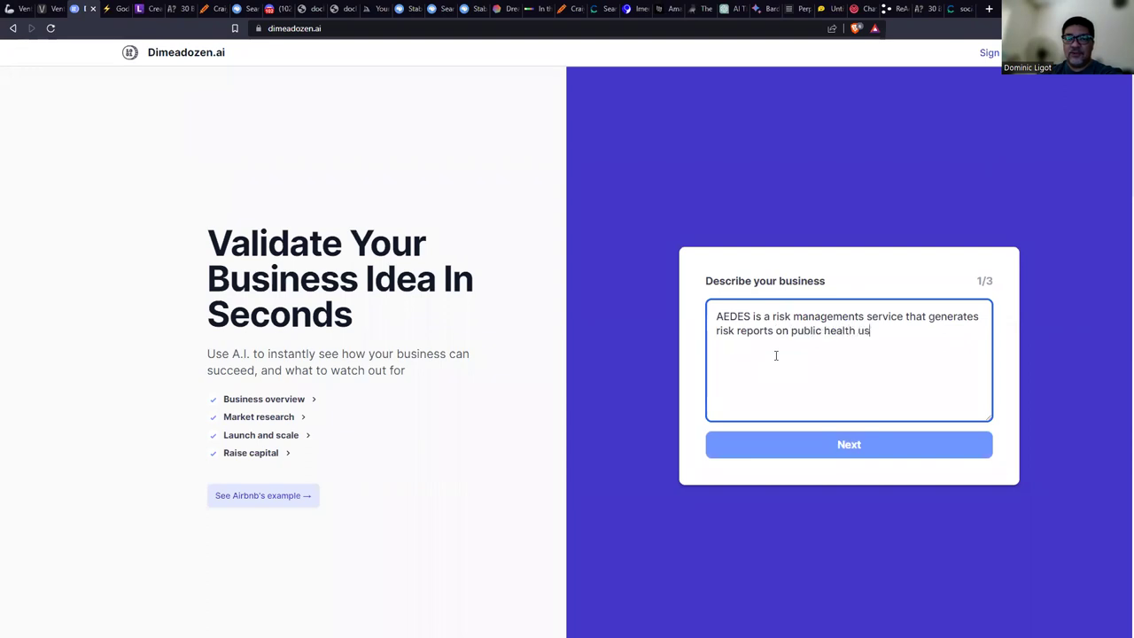
text(ing satellite d)
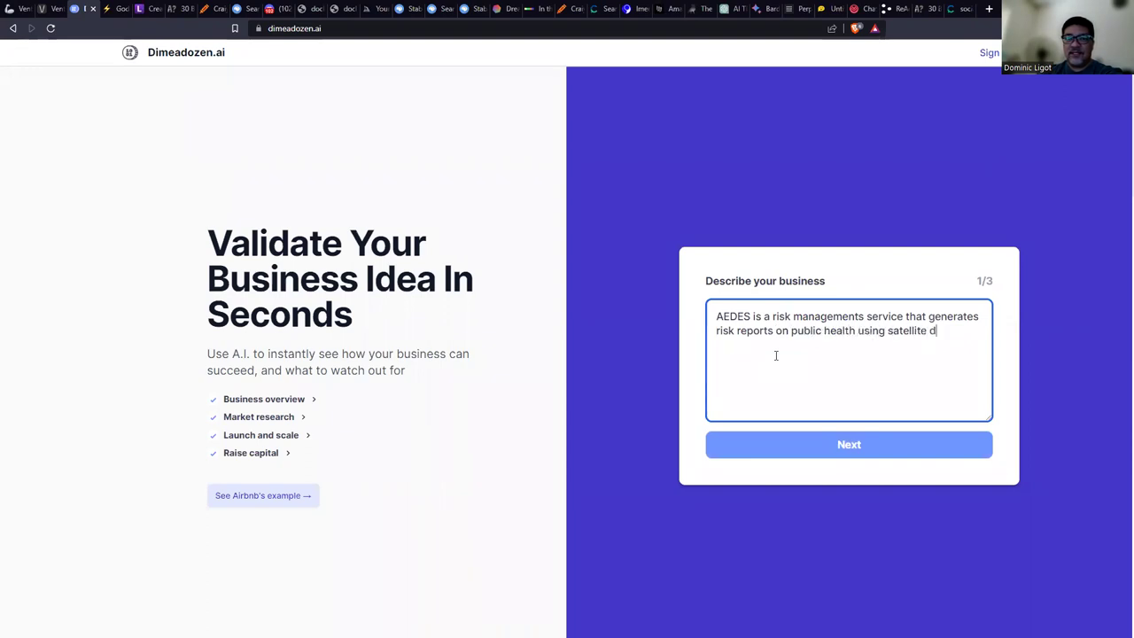
text(ata, soci)
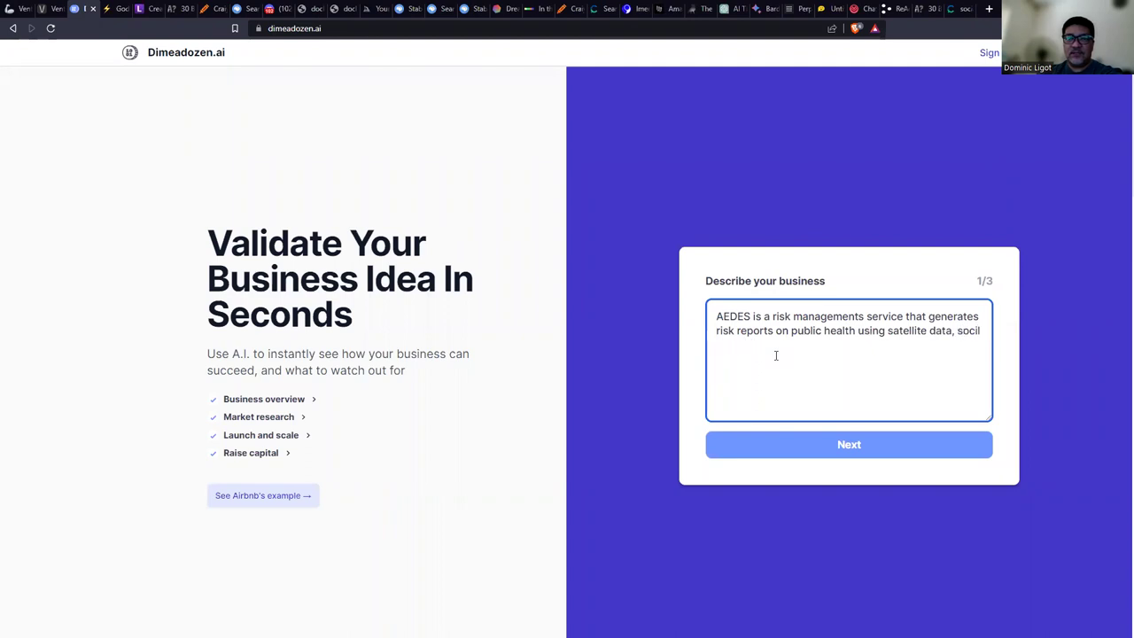
text(al media, government statistics, and weat)
key(BackSpace)
key(BackSpace)
key(BackSpace)
text(weath)
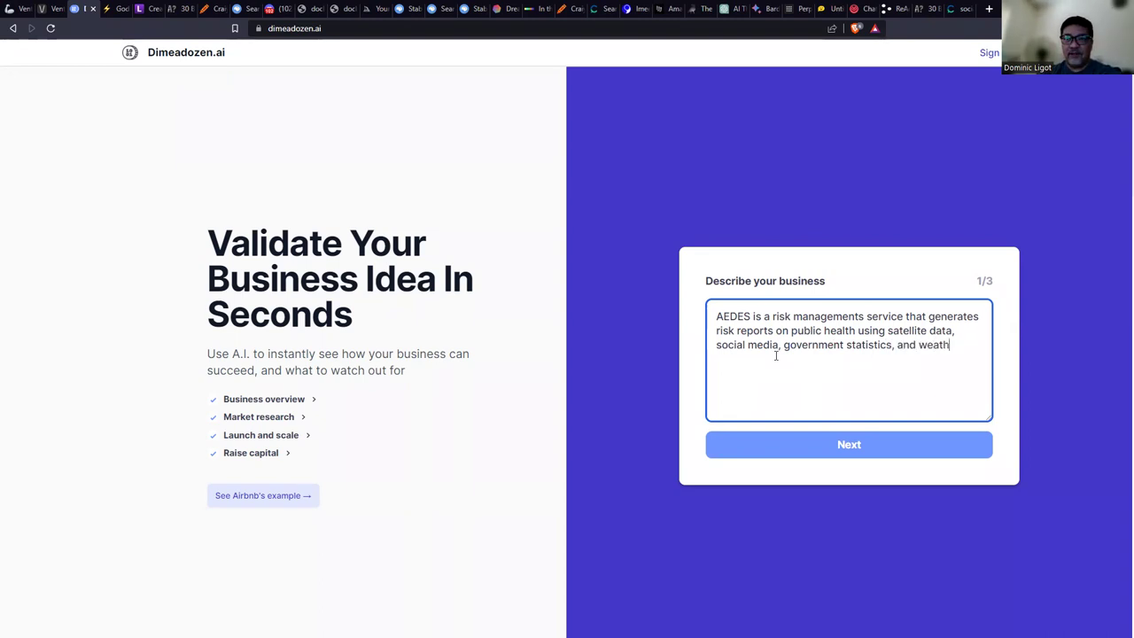
text(er data. It generates fore)
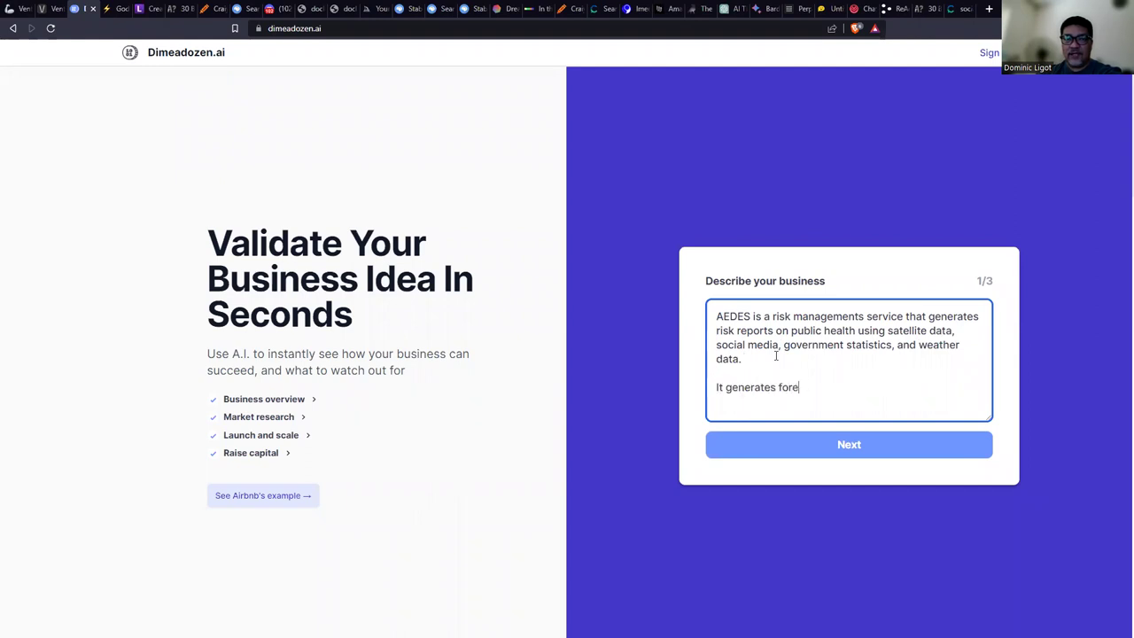
text(casts of degnue)
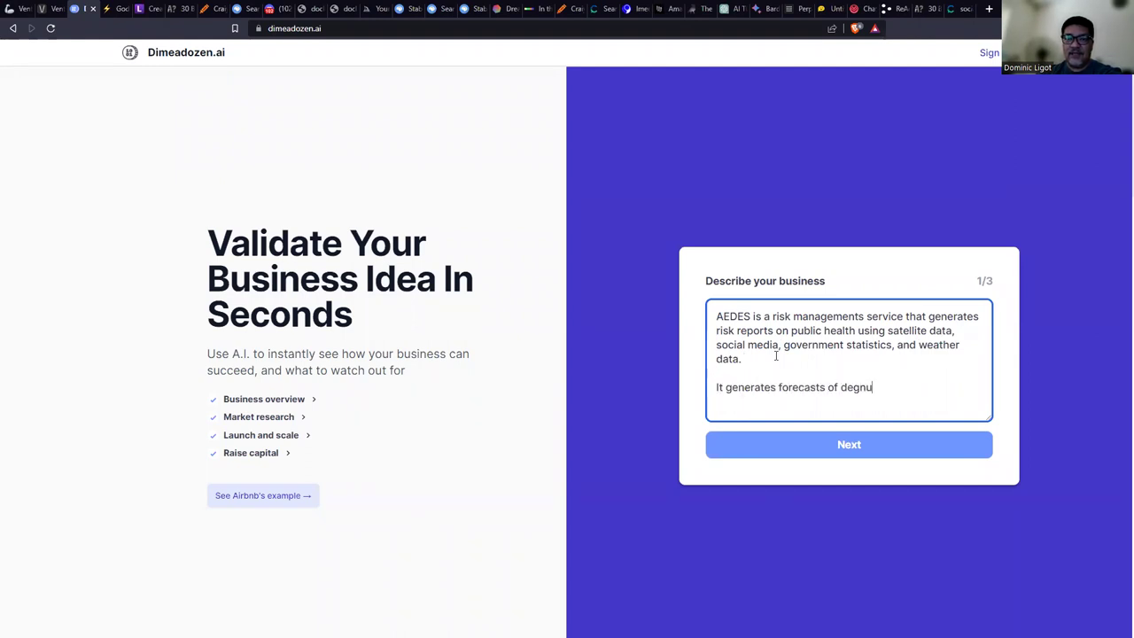
key(BackSpace)
text(gue, and predicts hotspots for mosquitos)
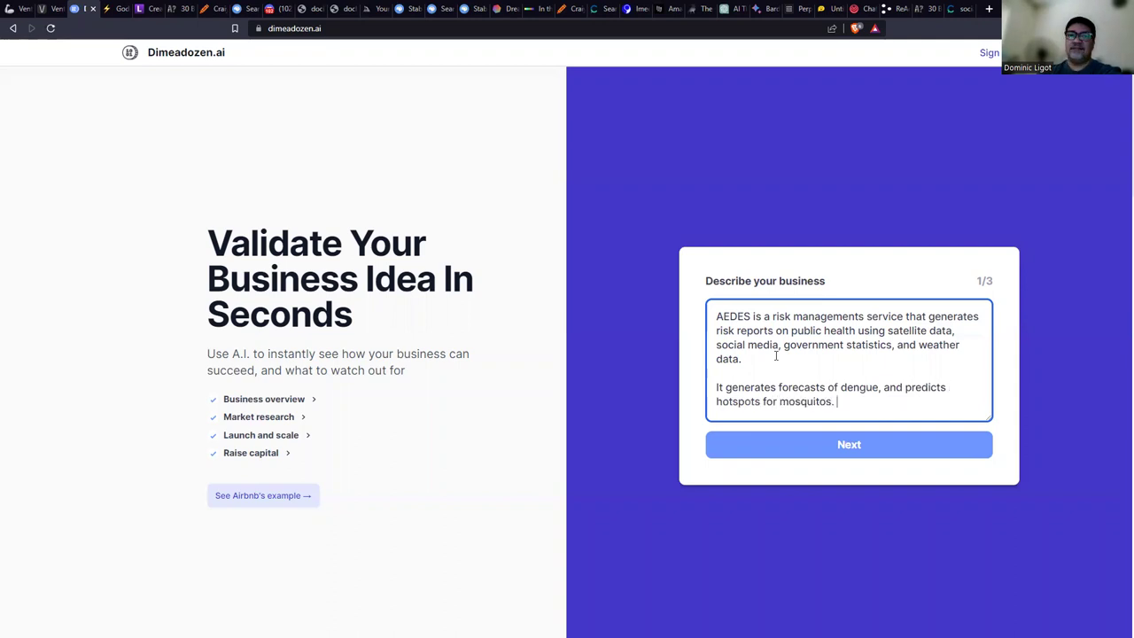
text(.)
key(ctrl+a)
click(833, 447)
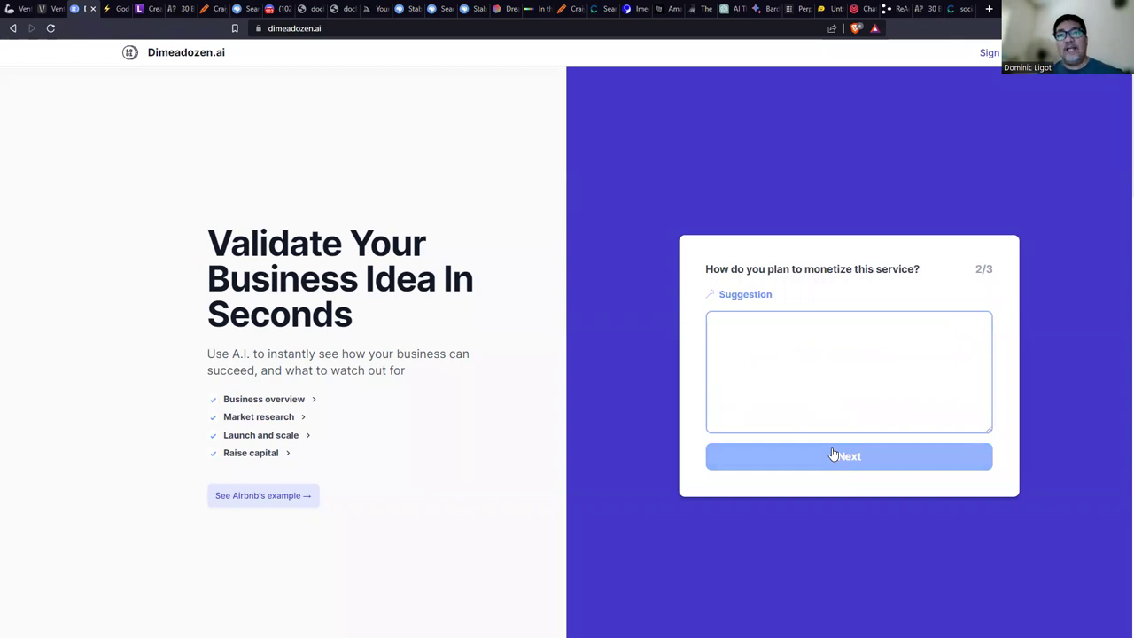
Answer that AEDES is monetized via grants, local government subscriptions, or one-time consulting fees.
click(829, 341)
text(This service can be monetized vi)
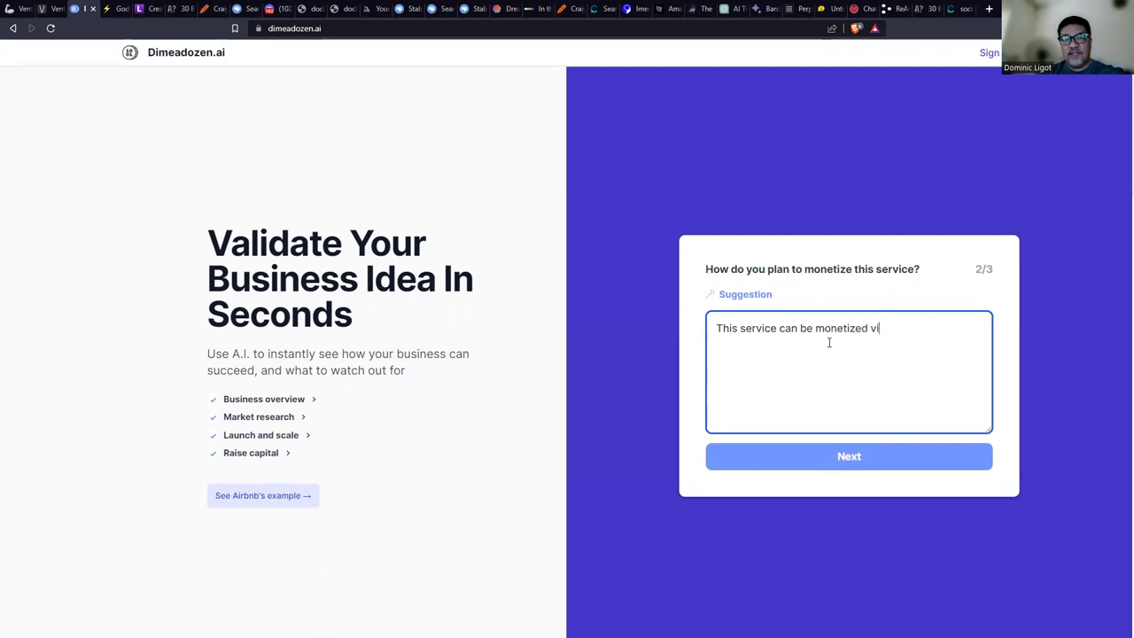
text(a grants, or local )
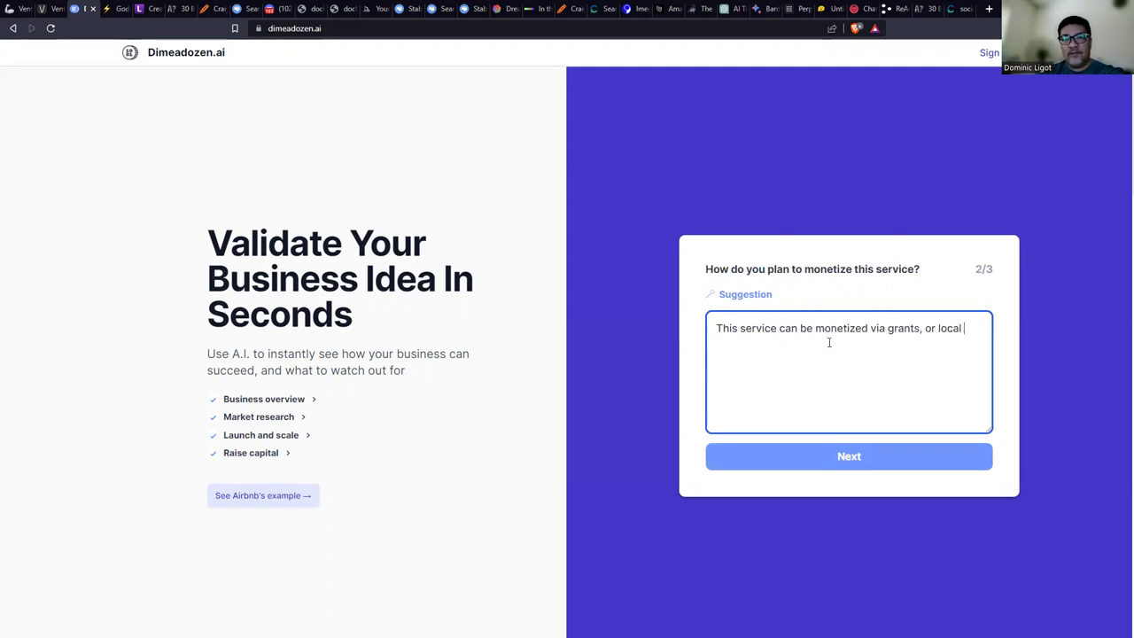
text(government subscr)
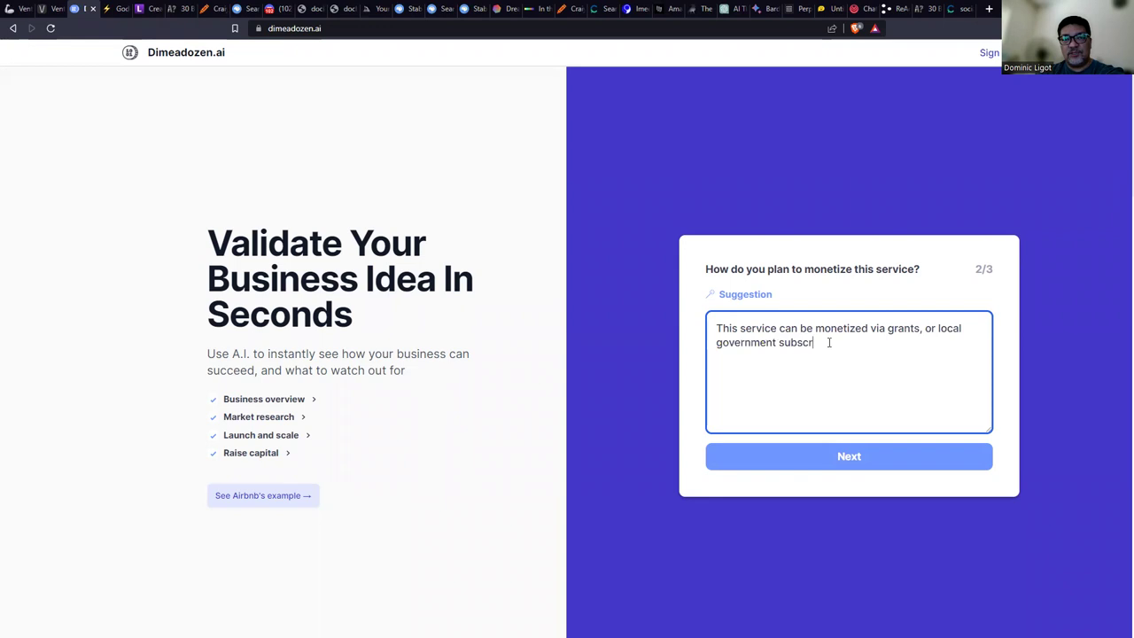
text(iption, or one time)
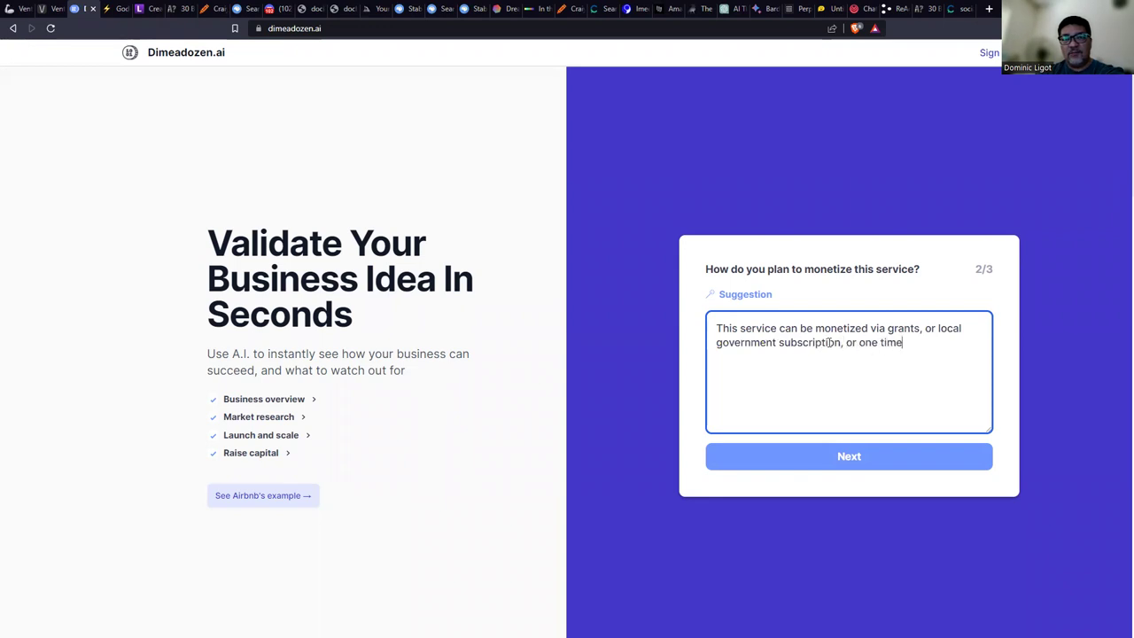
text( consulting fees.)
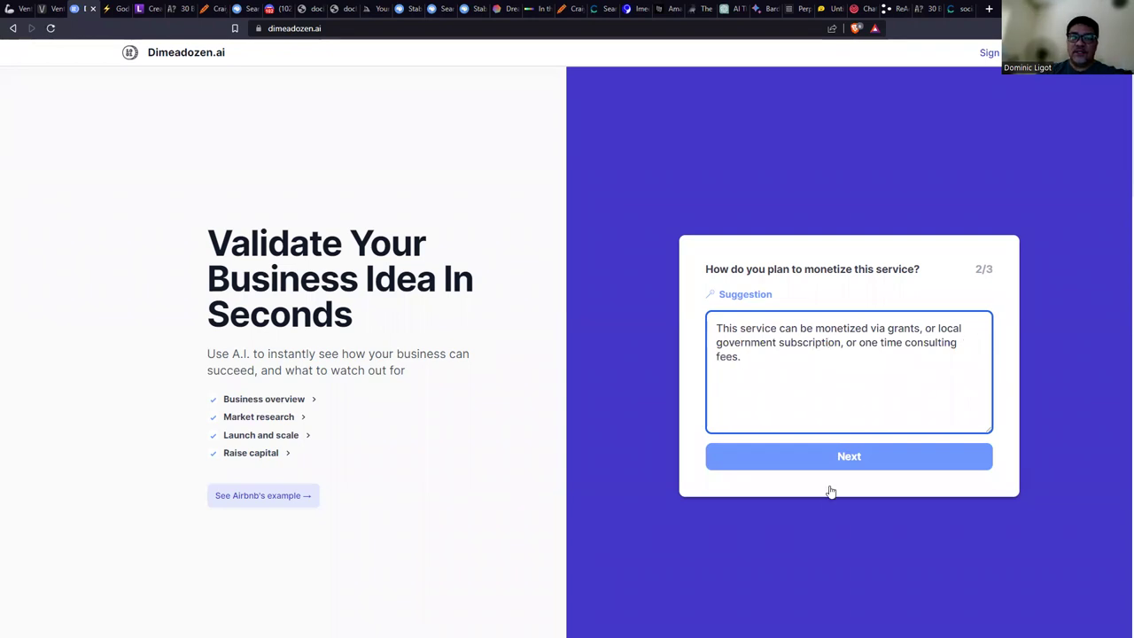
click(830, 462)
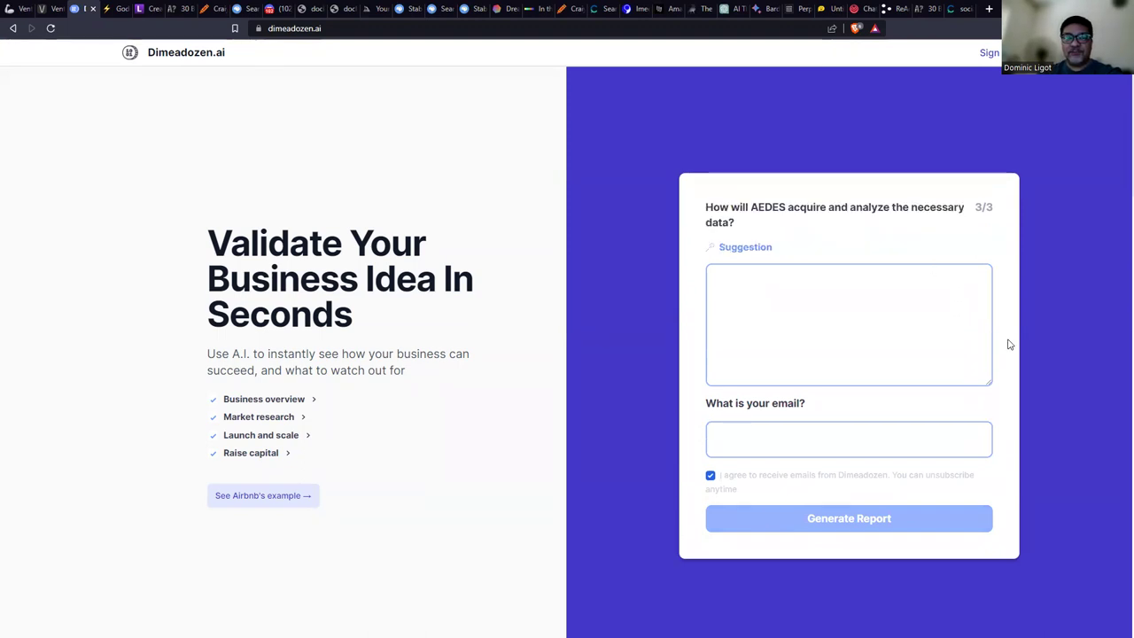
Answer 'Through open data, subscriptions, and government statistics.', enter the e-mail address, and generate the report.
click(907, 317)
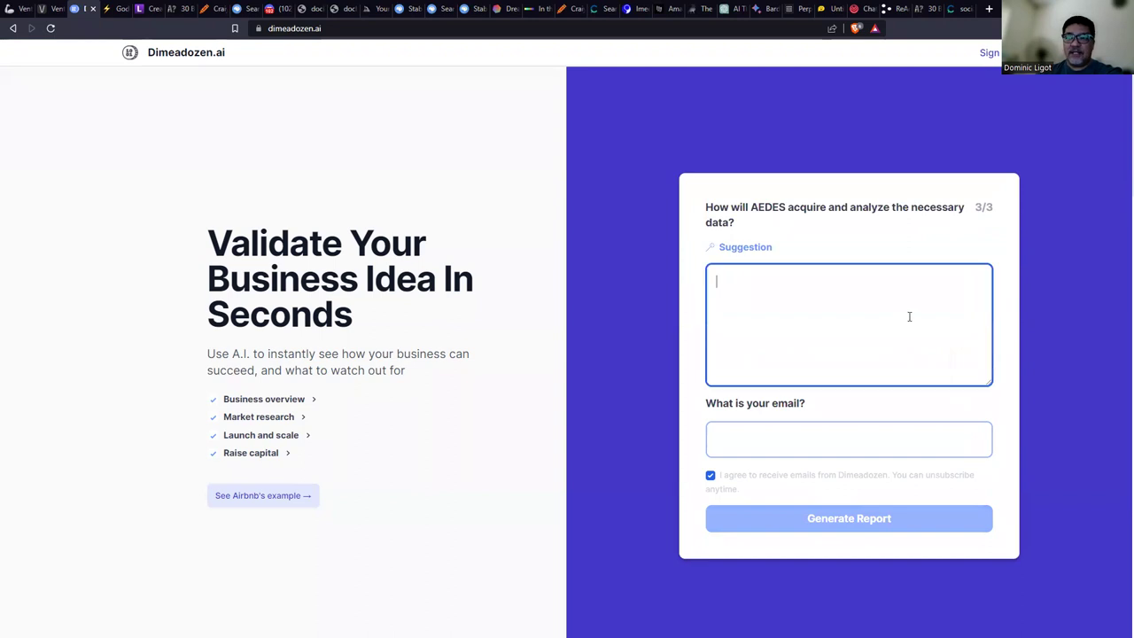
text(Through open)
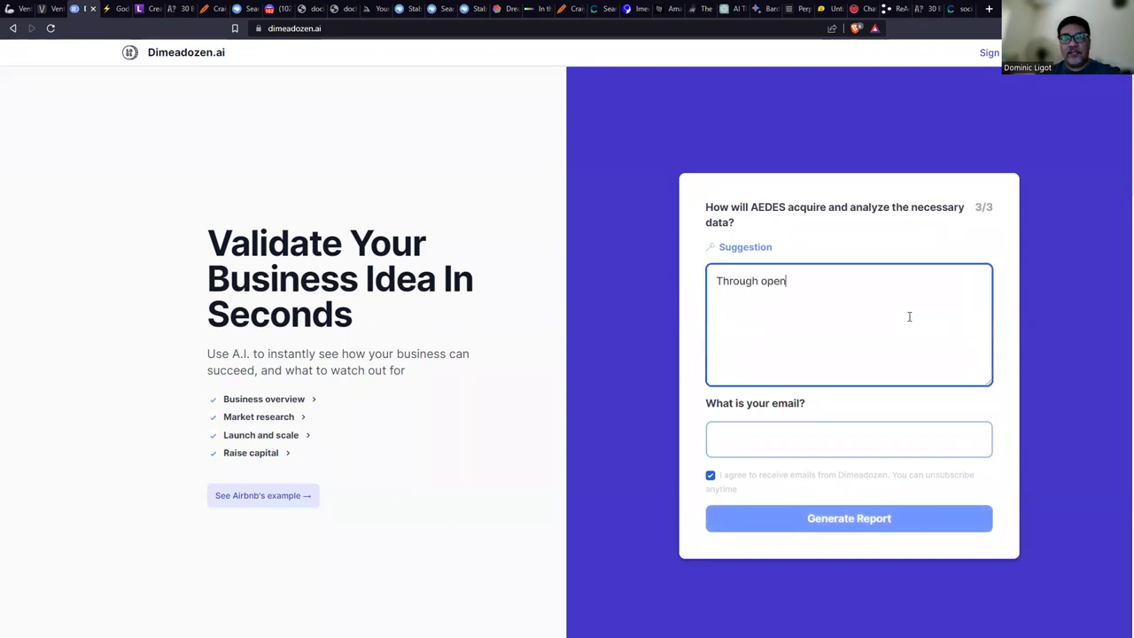
text( data, sus)
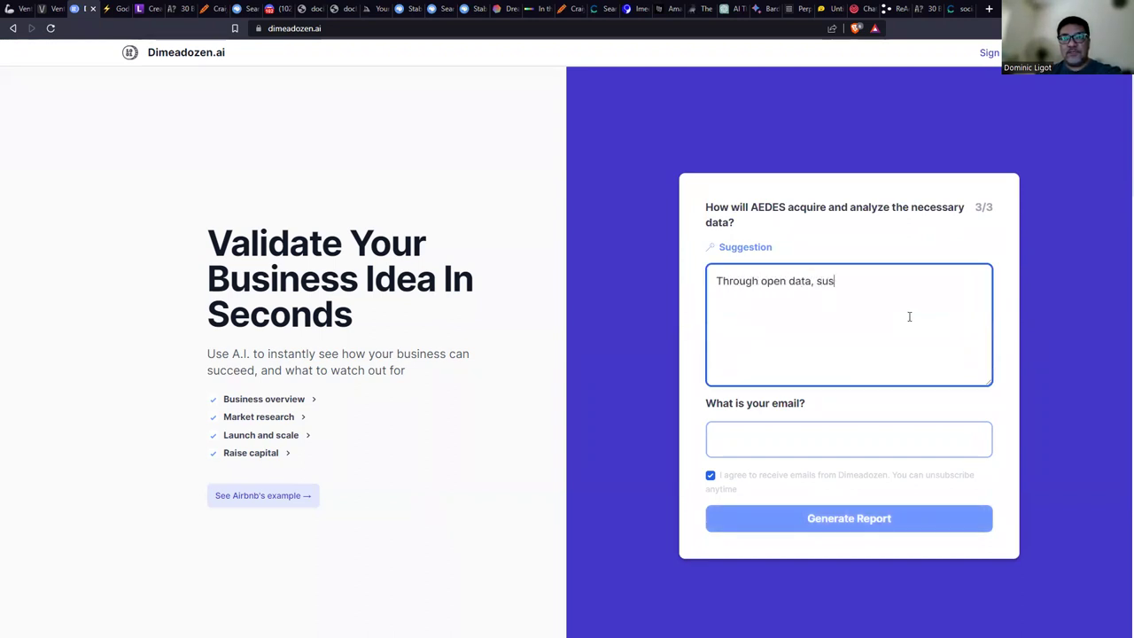
text(bcriptions, and government )
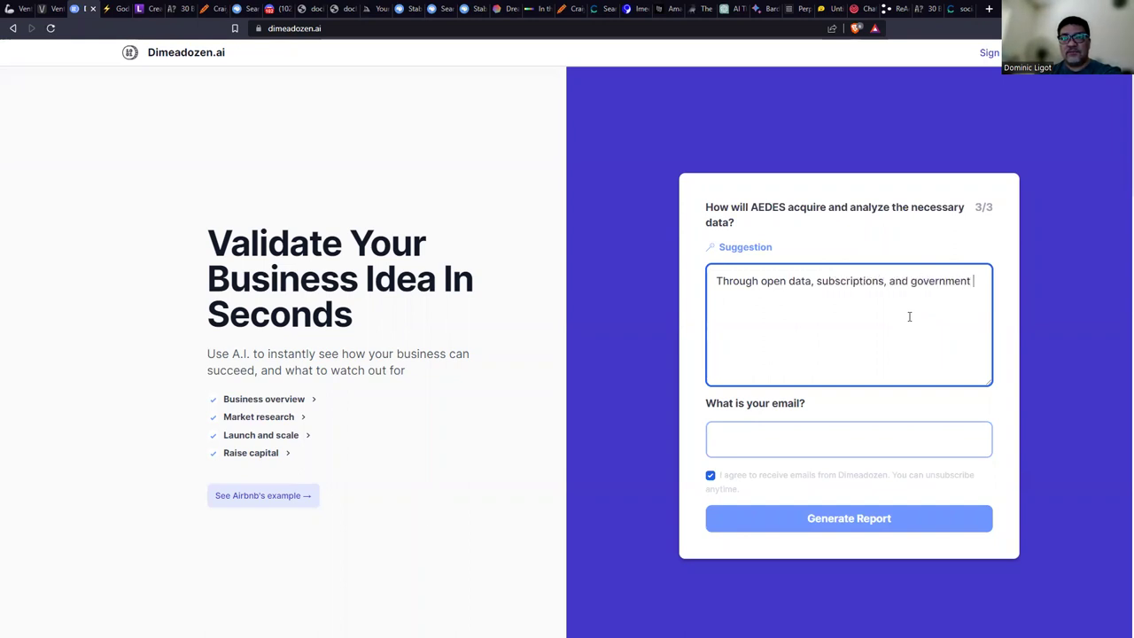
text(statistics.)
click(761, 437)
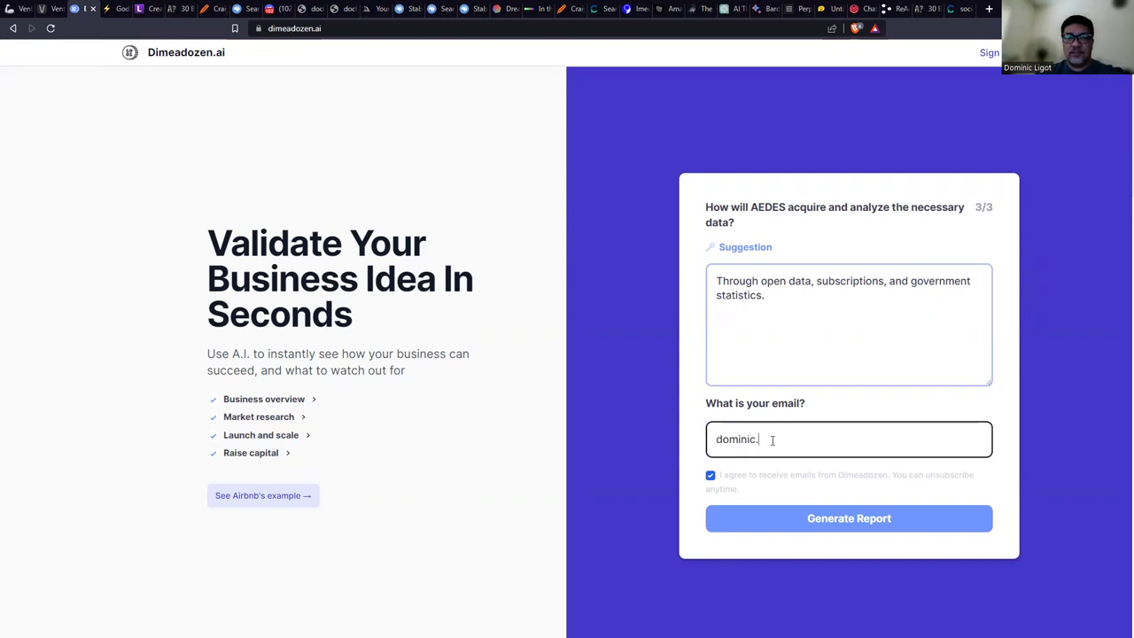
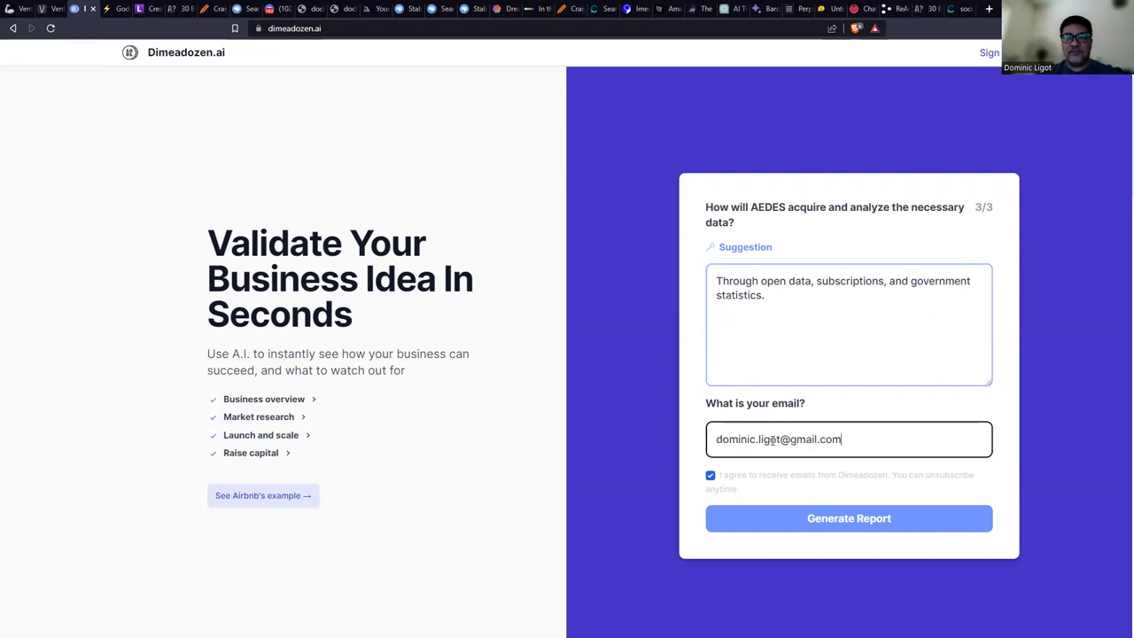
click(809, 532)
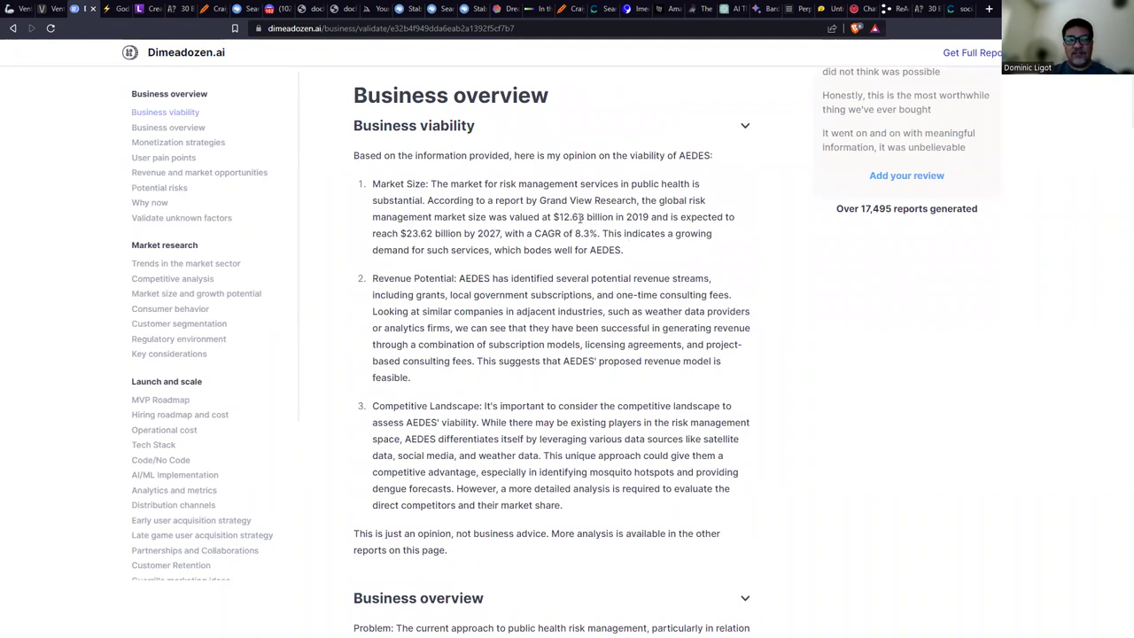
Highlight the Problem statement of the AEDES report and zoom in to read Business viability.
scroll(633, 292, down, 5)
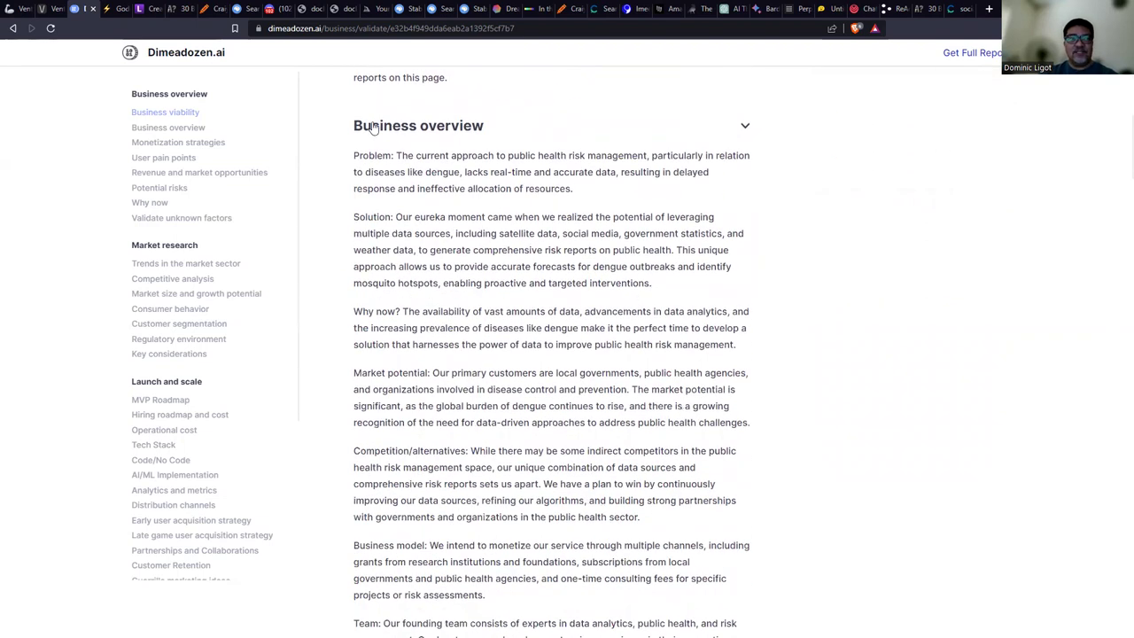
drag(420, 156, 521, 156)
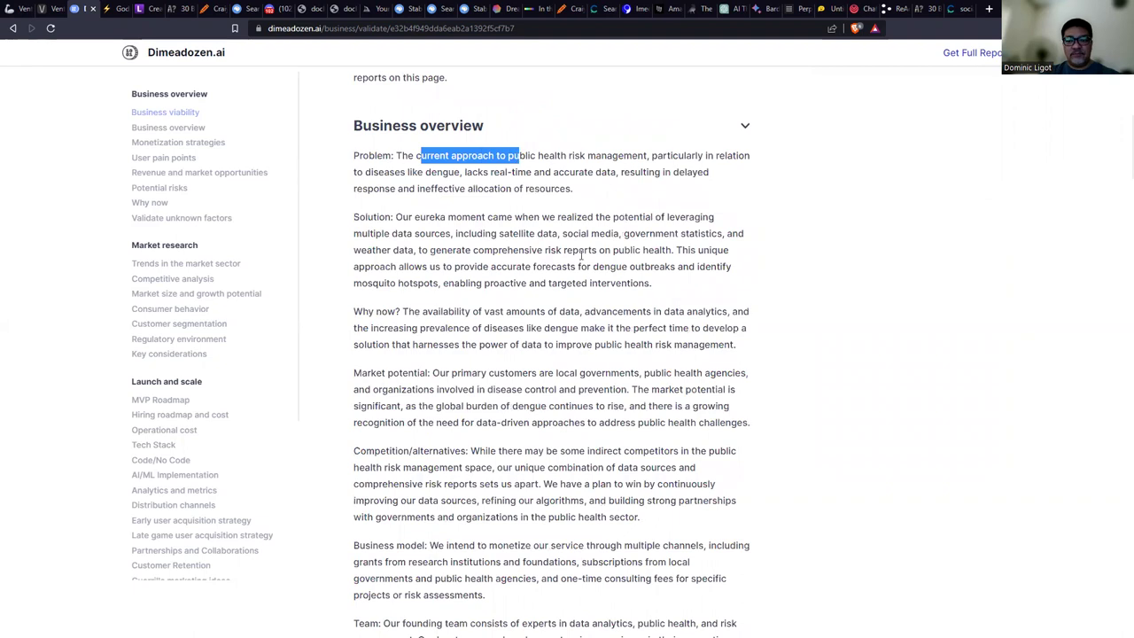
key(ctrl+plus)
key(ctrl+plus)
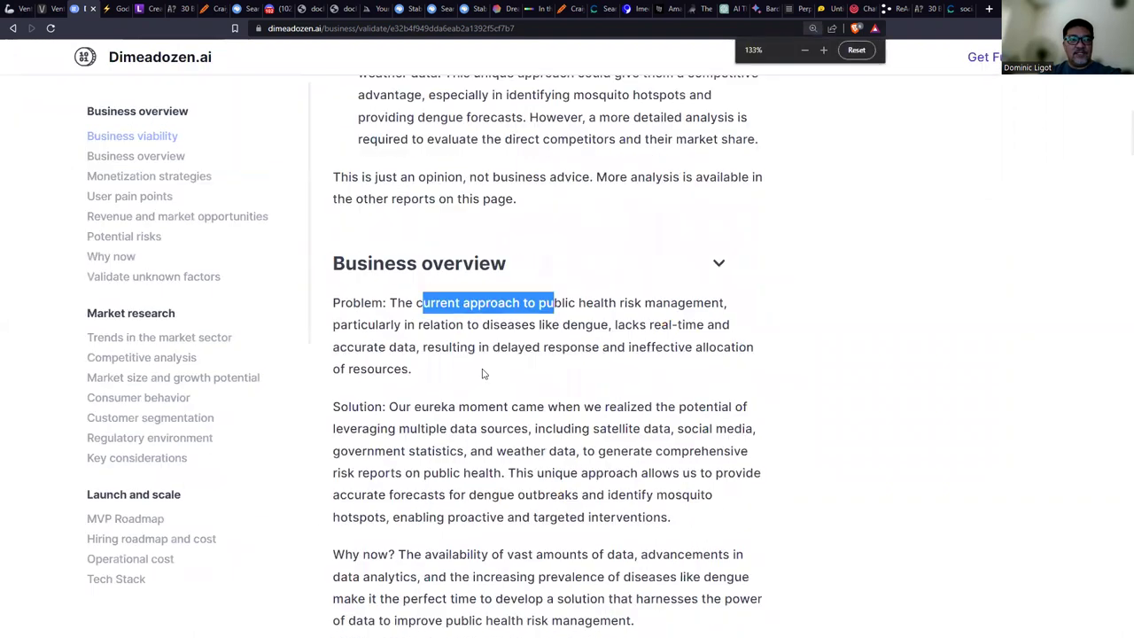
scroll(483, 374, down, 2)
click(470, 325)
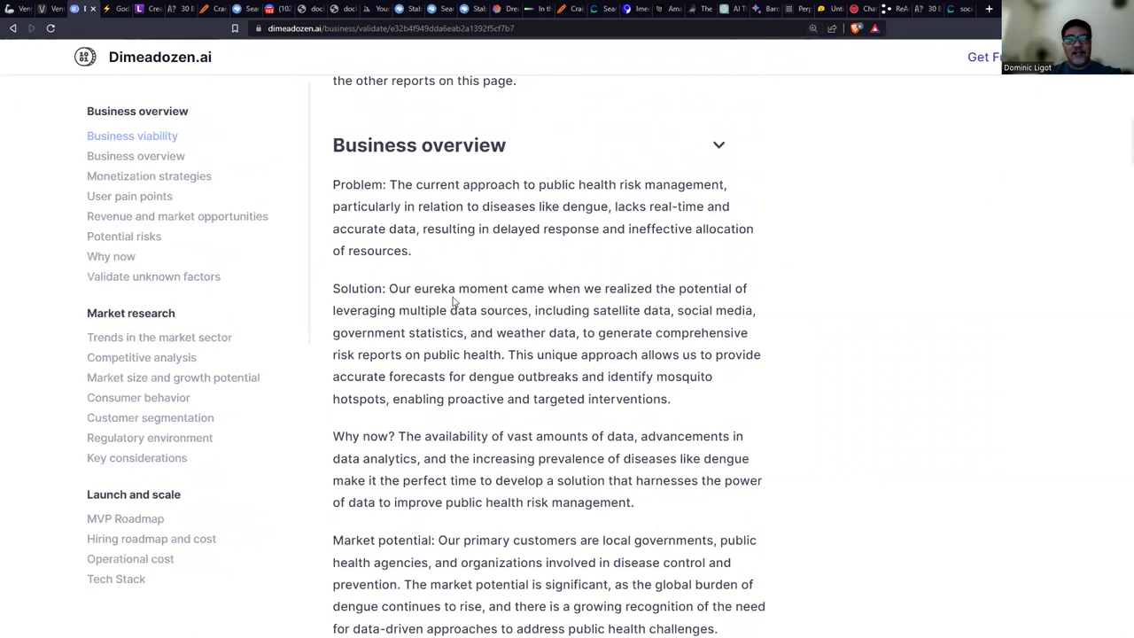
drag(398, 290, 457, 290)
scroll(507, 330, down, 3)
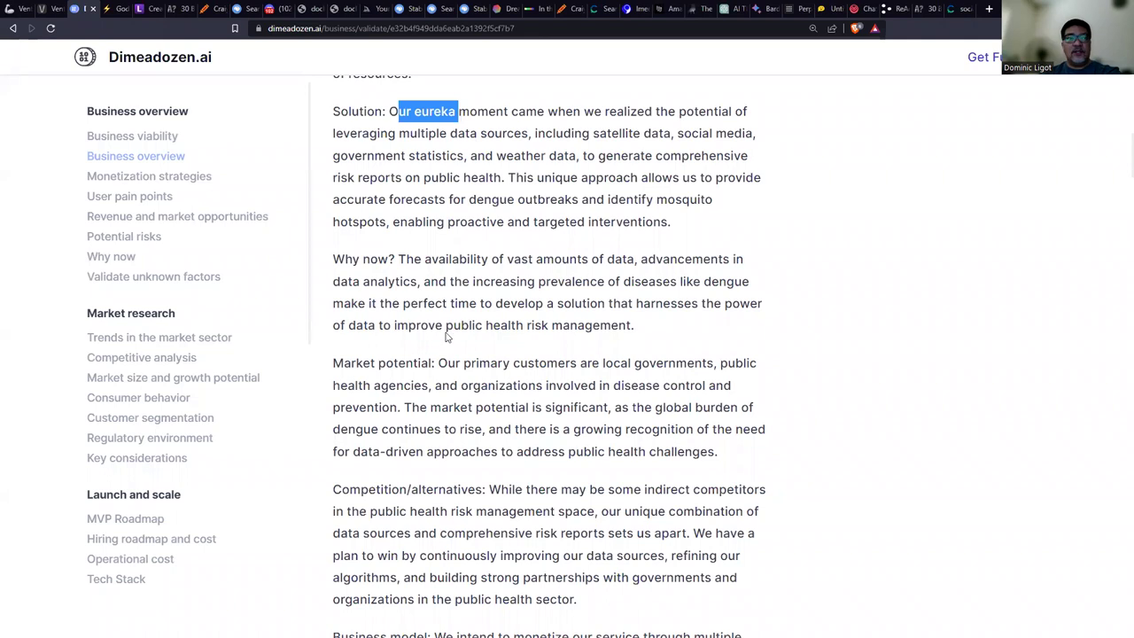
Scroll through the Business overview, highlighting a passage, then scroll back up and down to review it.
scroll(517, 325, down, 4)
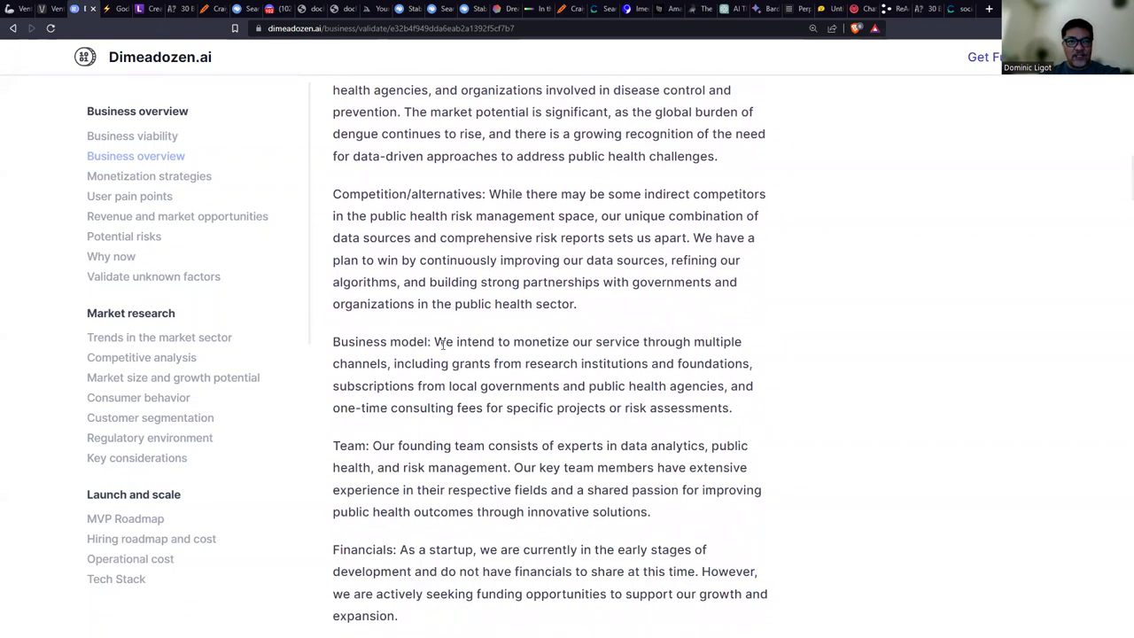
scroll(555, 365, down, 3)
scroll(517, 324, down, 4)
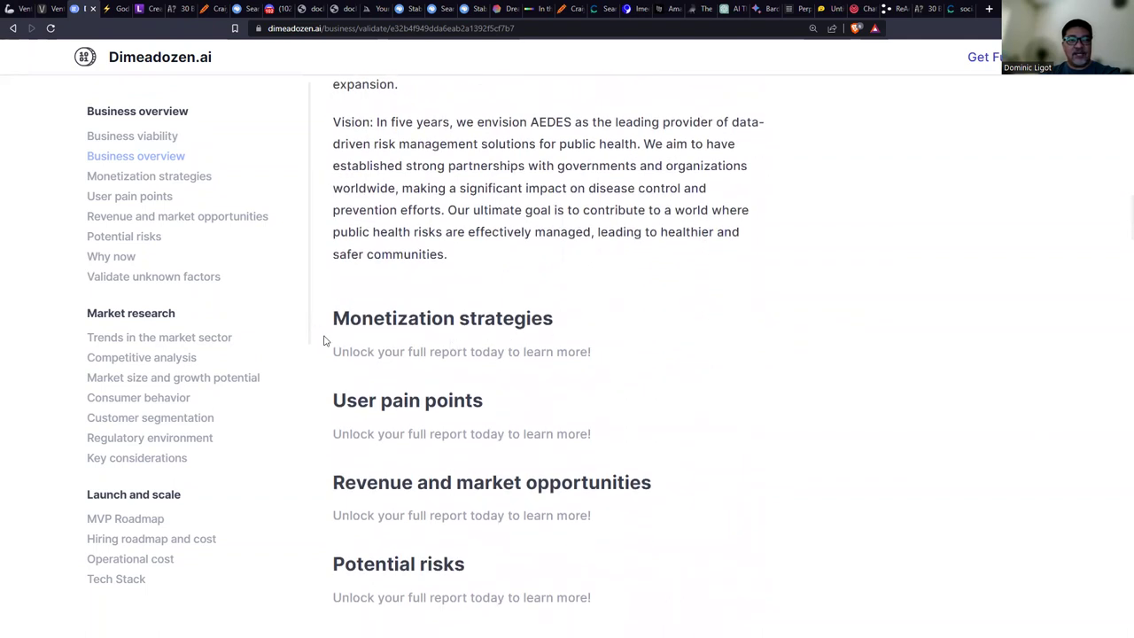
drag(346, 255, 462, 261)
scroll(449, 300, up, 2)
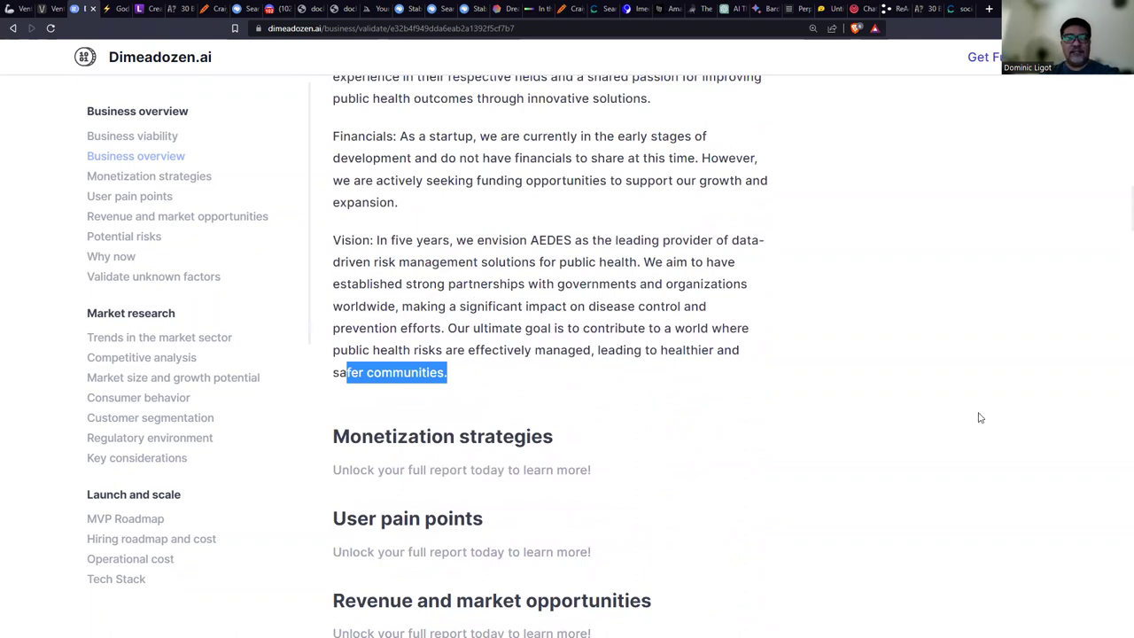
scroll(785, 363, up, 8)
scroll(784, 363, up, 10)
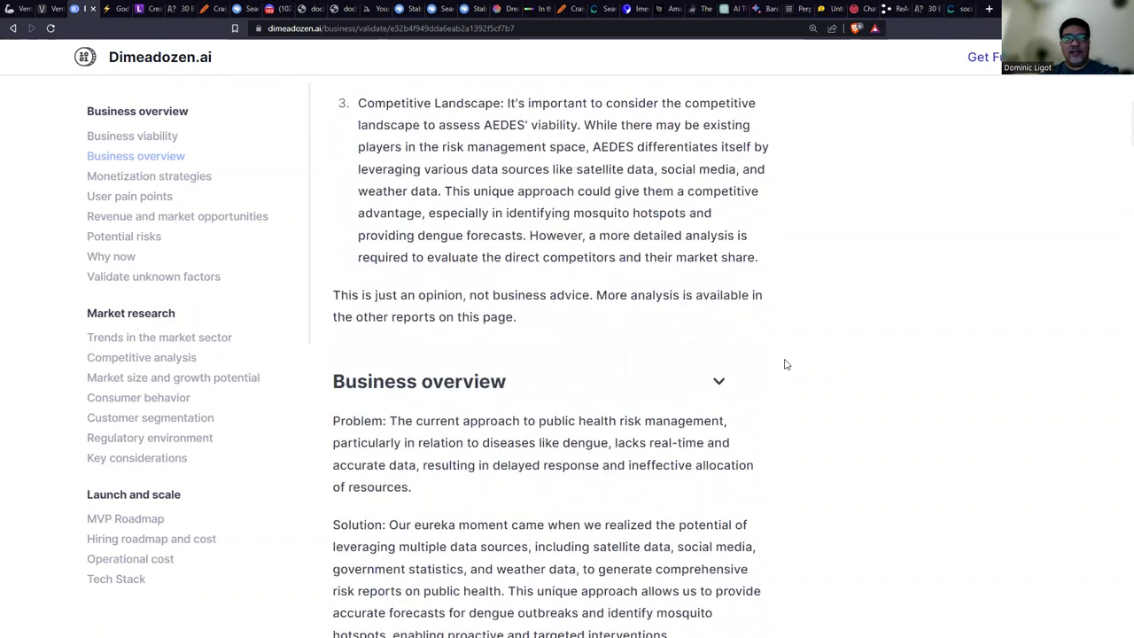
scroll(785, 363, up, 1)
scroll(789, 364, down, 10)
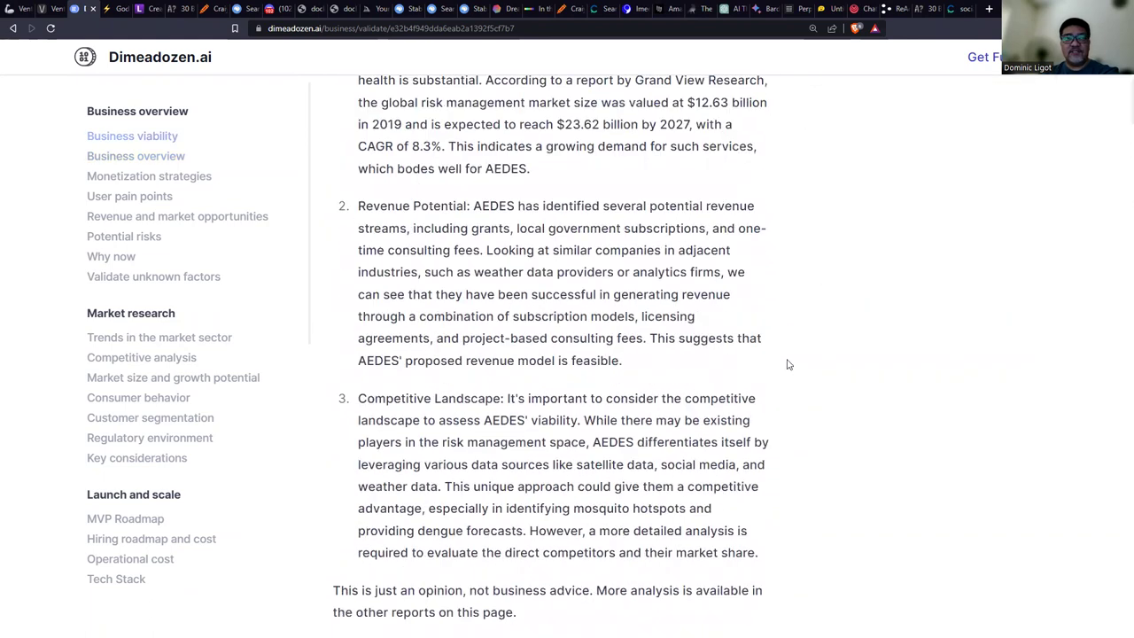
scroll(796, 364, down, 1)
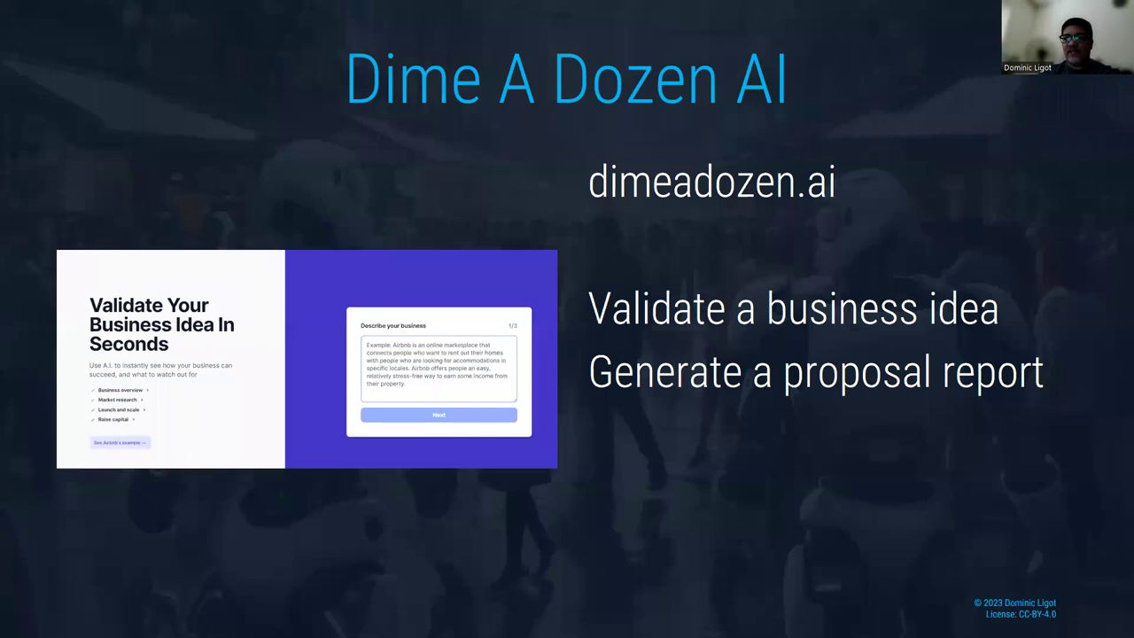
Advance the slideshow to the Ventures AI slide and return to the browser.
key(Right)
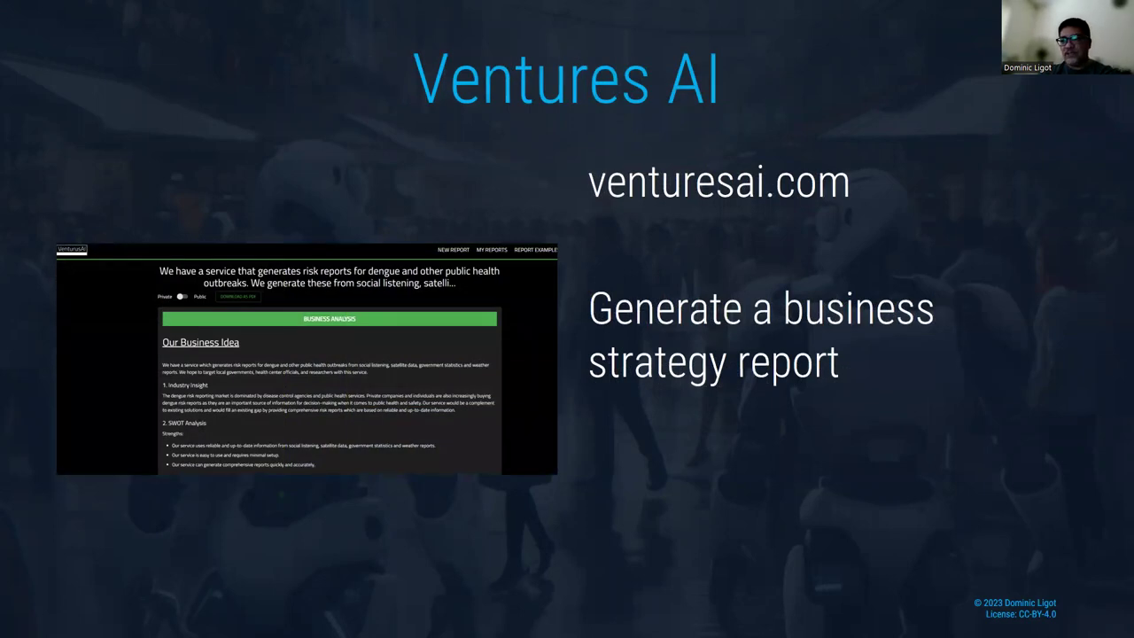
key(alt+Tab)
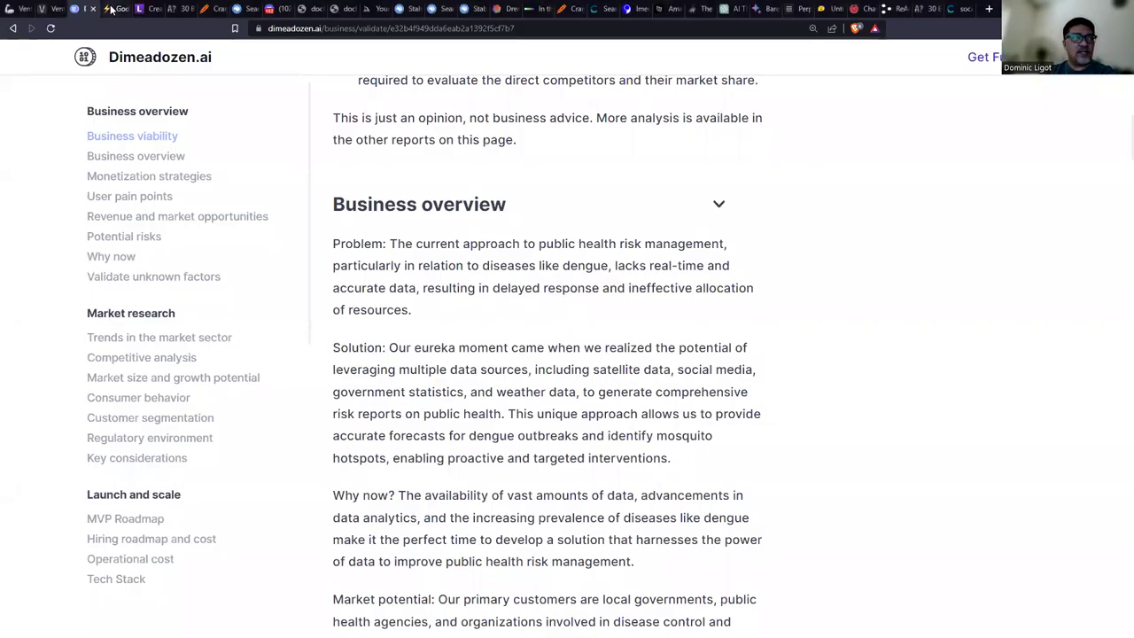
Switch to the VenturusAI report, enlarge it, and highlight the Industry Insight section.
click(51, 9)
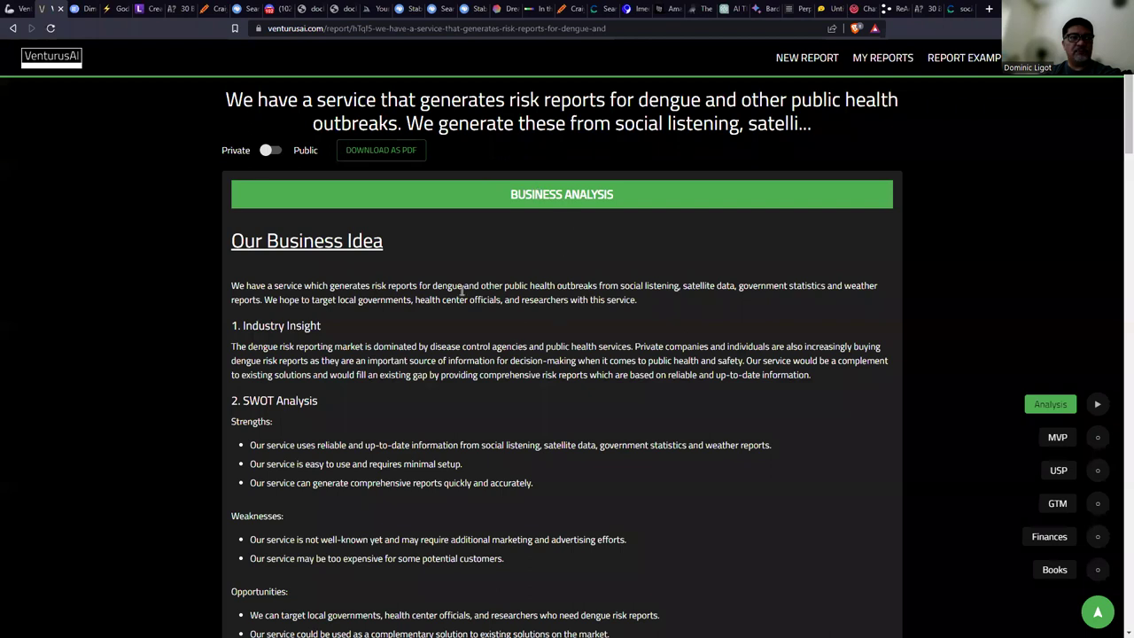
key(ctrl+plus)
key(ctrl+plus)
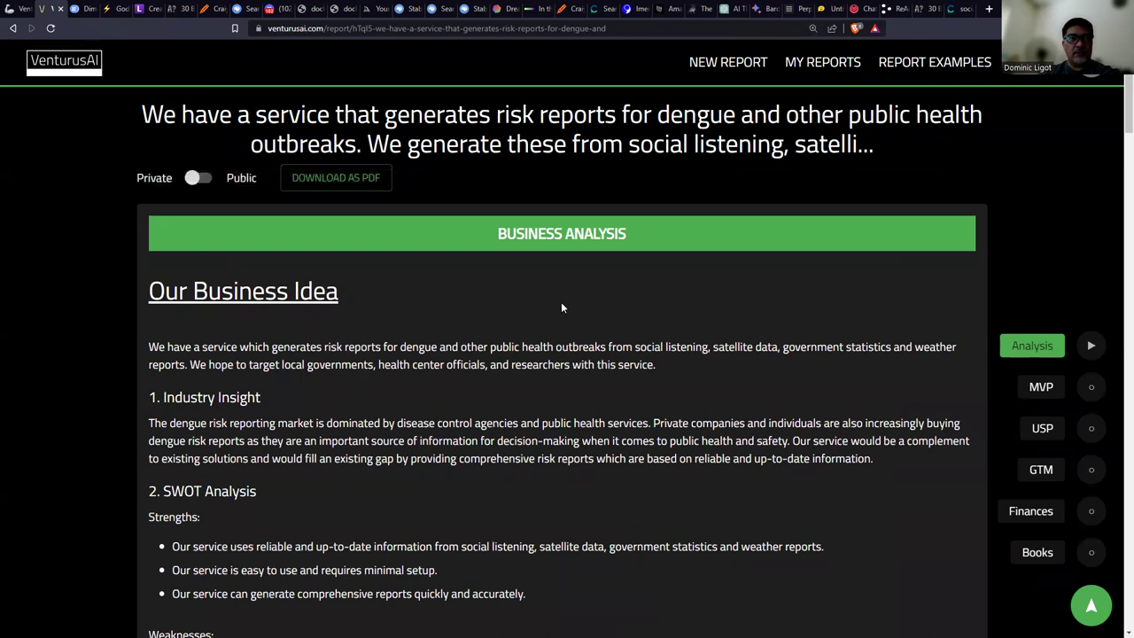
scroll(562, 301, down, 2)
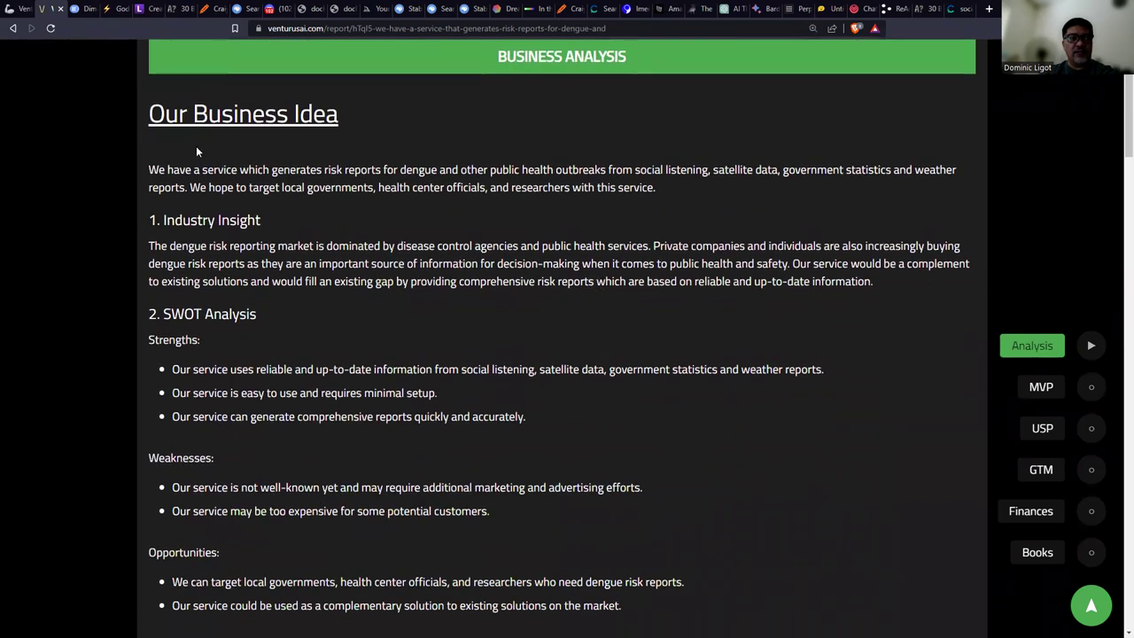
drag(182, 220, 282, 225)
click(245, 341)
drag(163, 313, 217, 458)
Scroll down through the business analysis, highlighting passages along the way.
scroll(366, 368, down, 6)
drag(241, 194, 355, 492)
scroll(376, 411, down, 4)
drag(282, 279, 366, 441)
scroll(366, 392, down, 2)
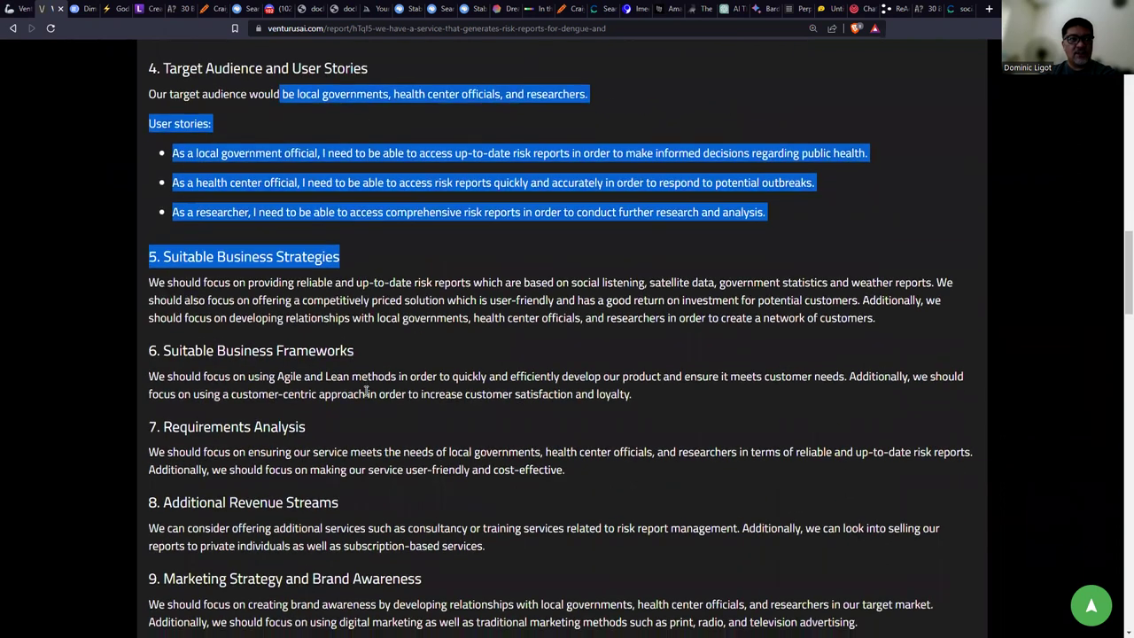
scroll(366, 393, down, 1)
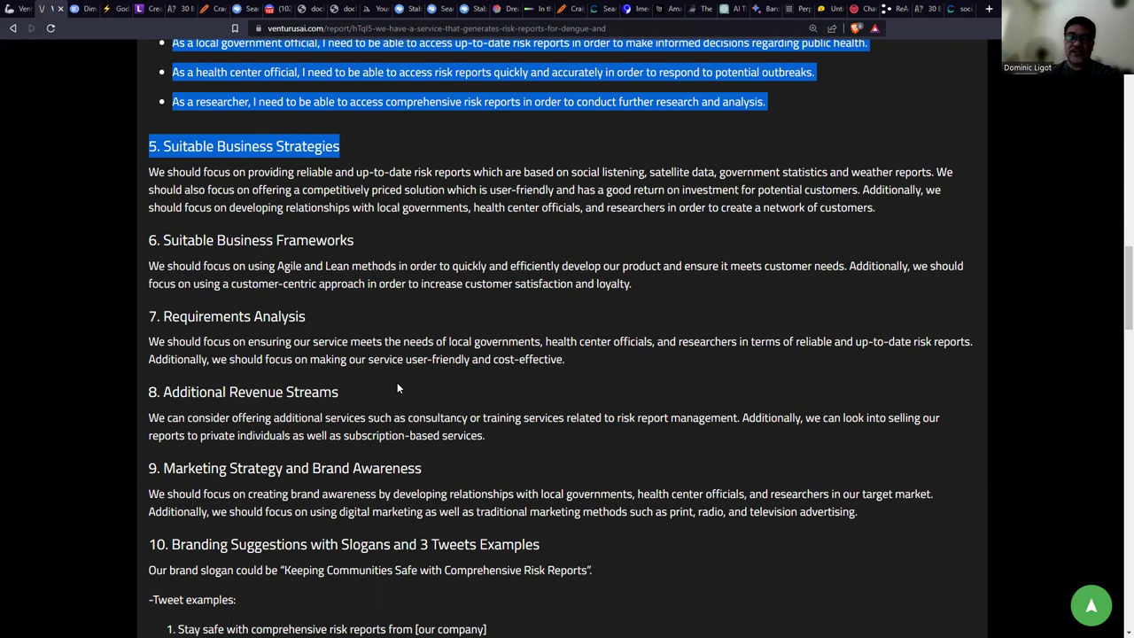
scroll(432, 381, down, 5)
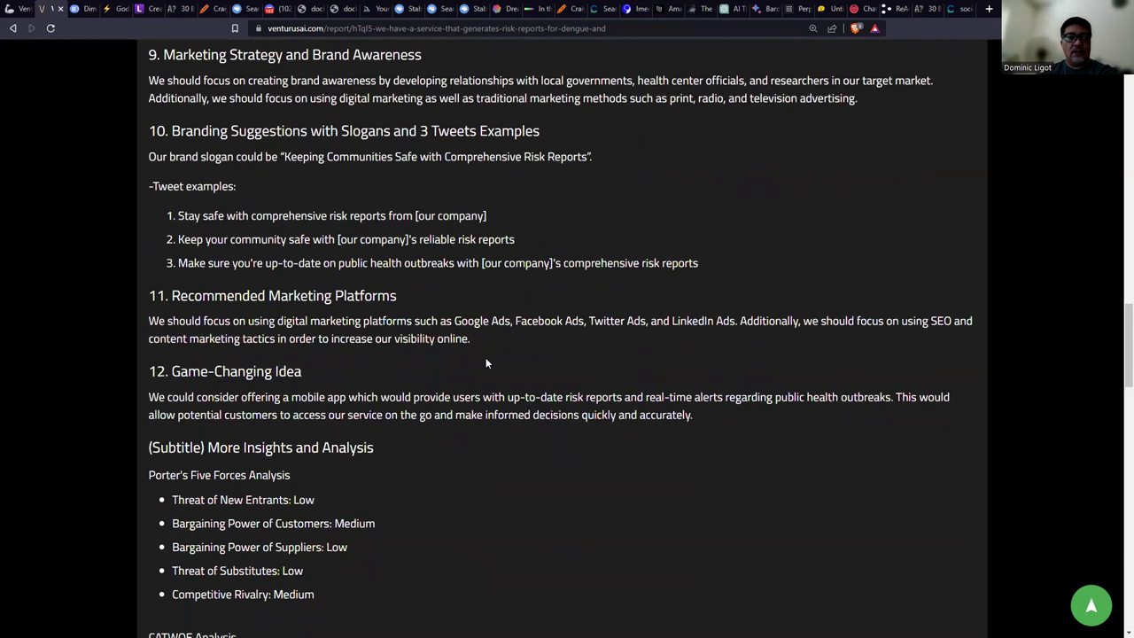
scroll(527, 358, down, 1)
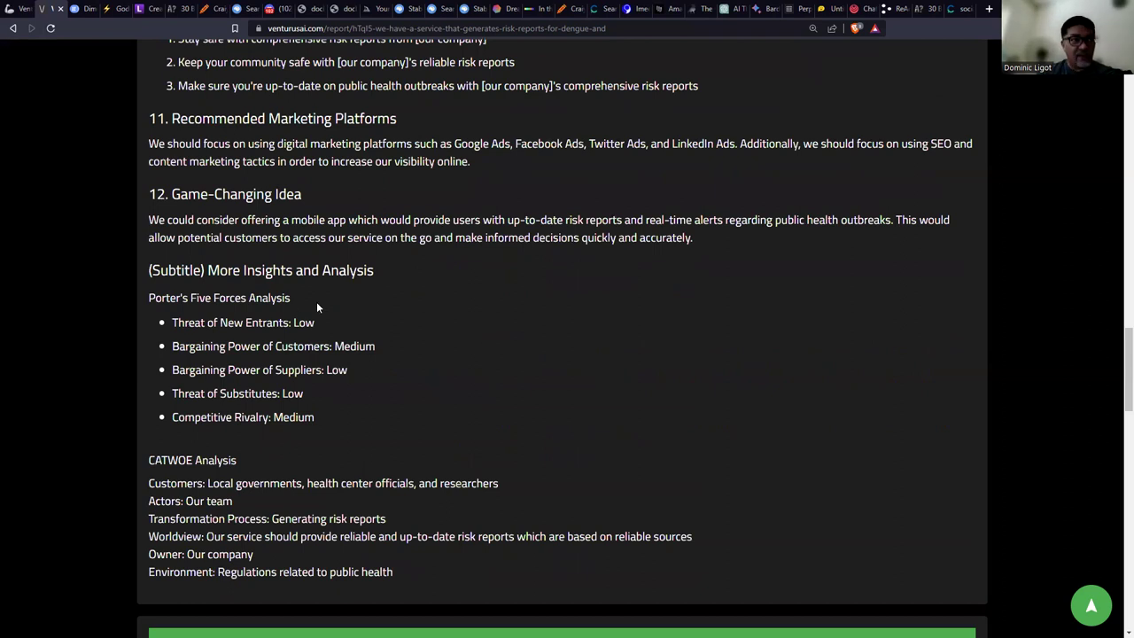
Highlight the Porter's Five Forces ratings, zoom to 140%, and scroll to the locked USP sections.
drag(203, 324, 304, 390)
key(ctrl+equal)
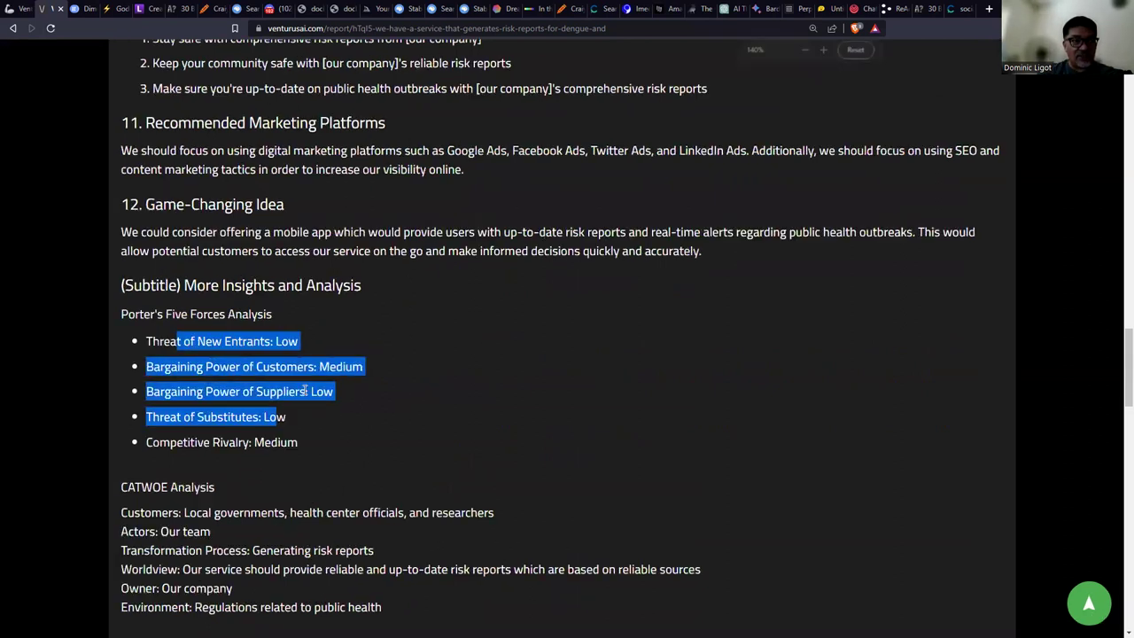
scroll(304, 387, down, 1)
click(482, 311)
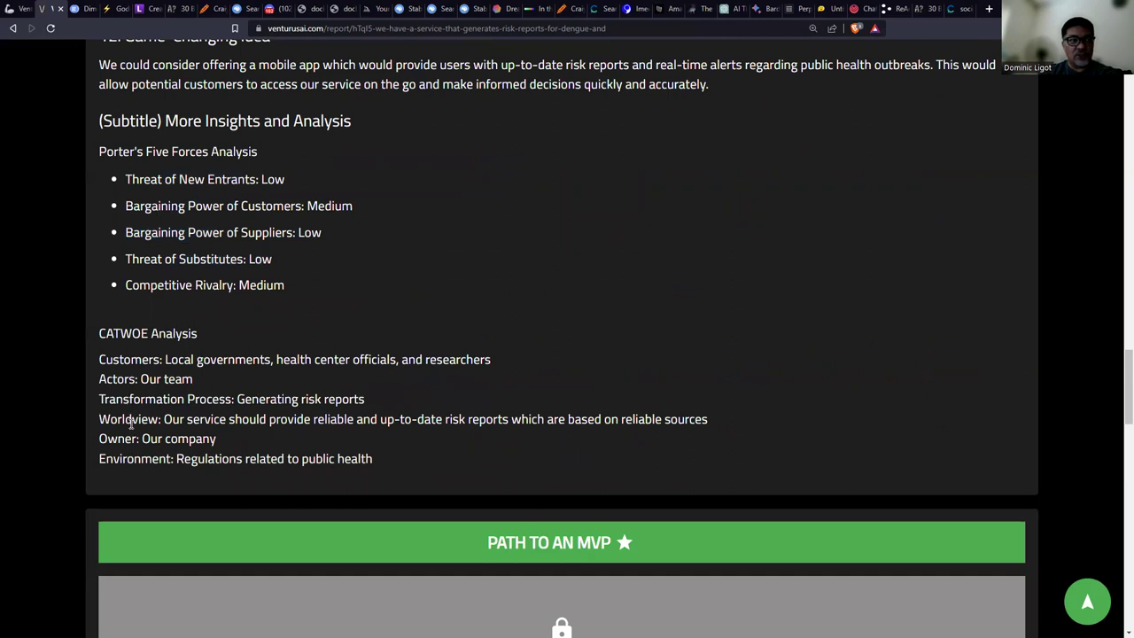
scroll(324, 391, down, 3)
scroll(323, 391, down, 3)
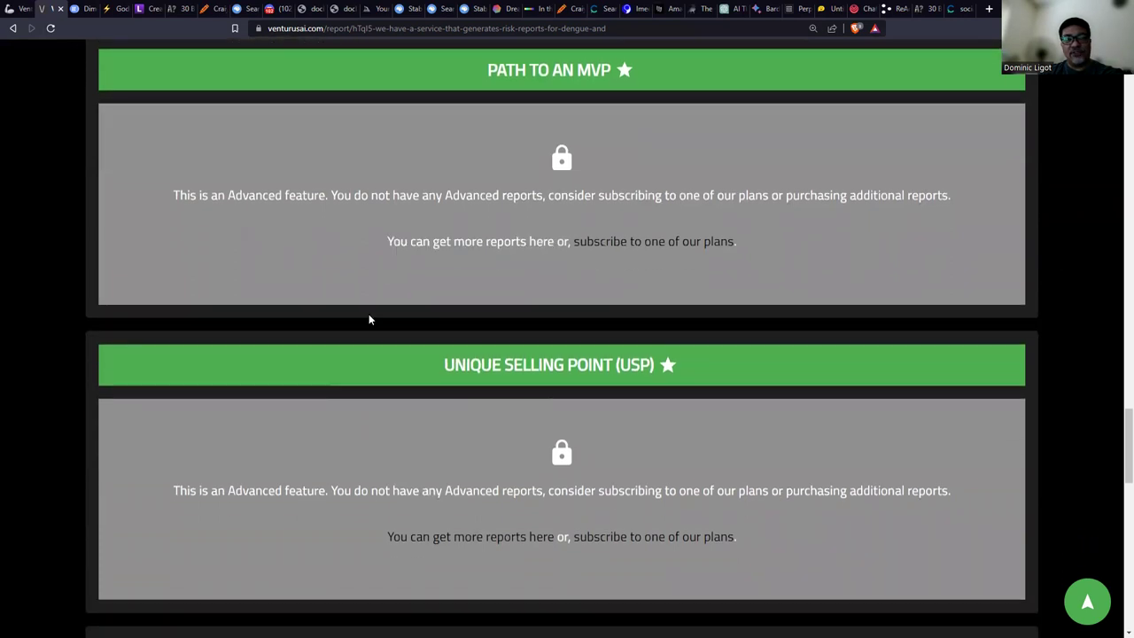
scroll(352, 346, down, 2)
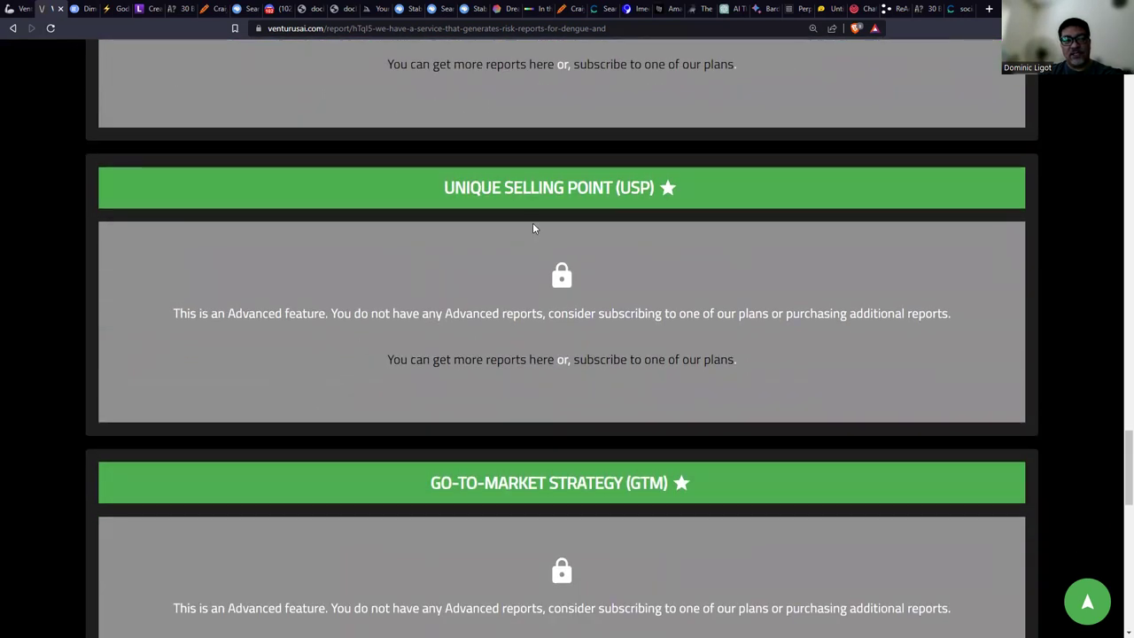
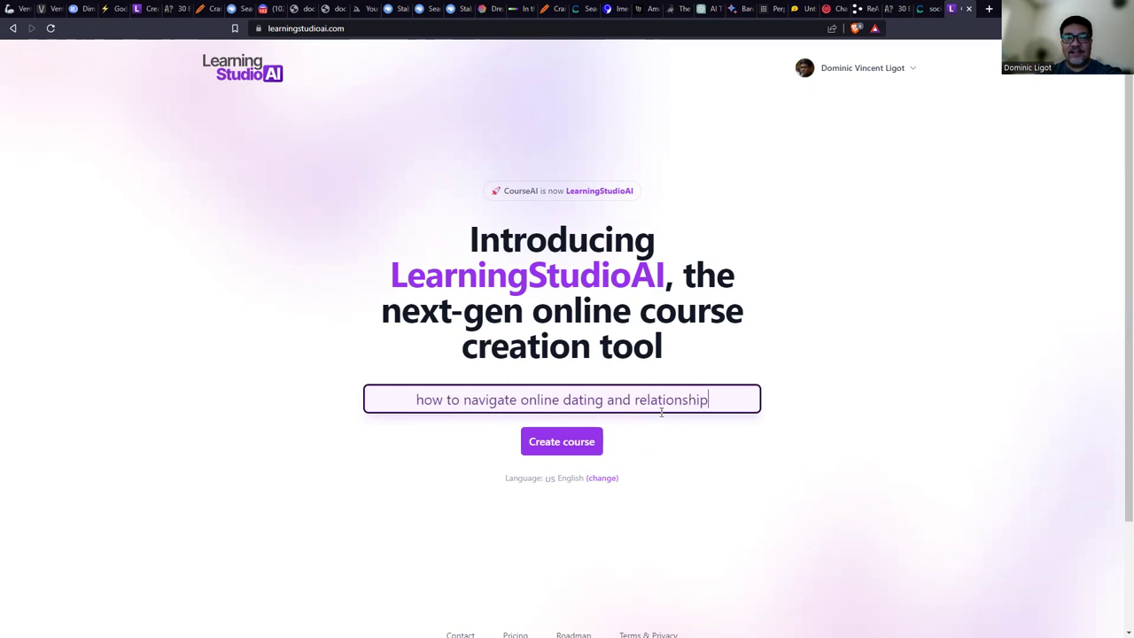
Start generating the 'Navigating Online Dating and Relationships' course, then view the Craiyon results tab.
click(568, 440)
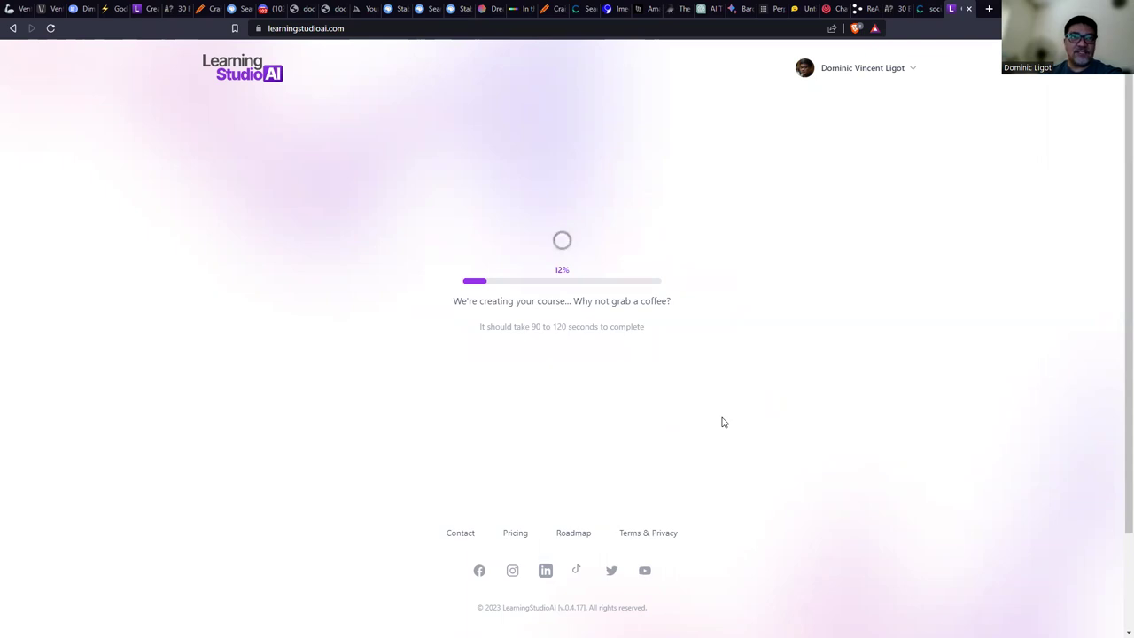
click(553, 9)
Scroll through the nine gothic latex-outfit portraits in Craiyon's results.
scroll(720, 413, down, 2)
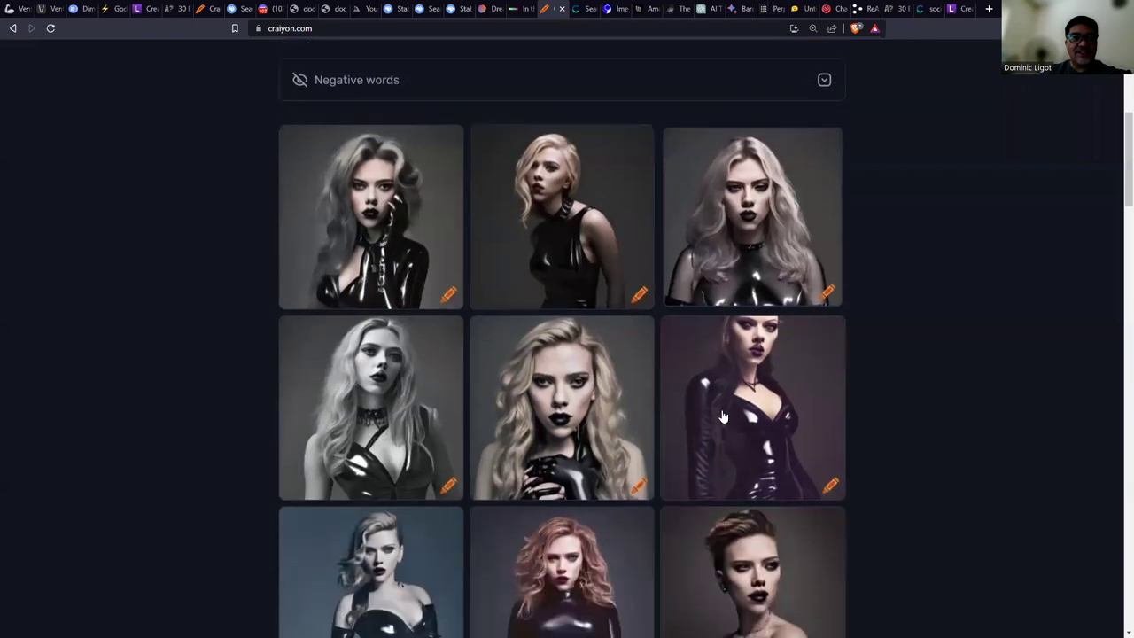
scroll(724, 413, down, 1)
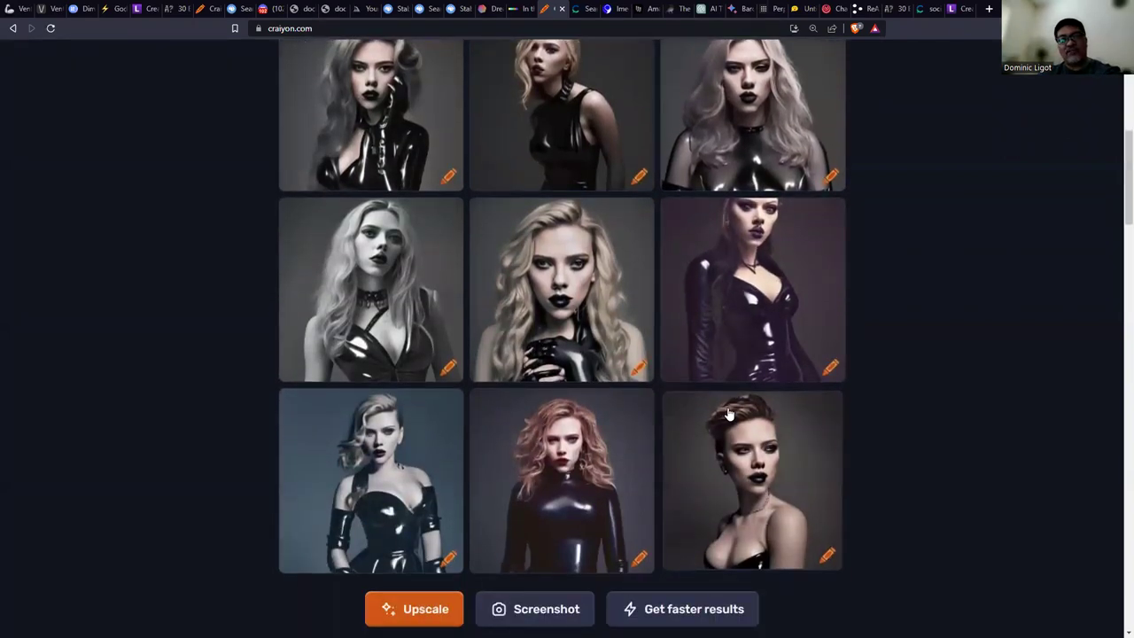
scroll(581, 305, up, 1)
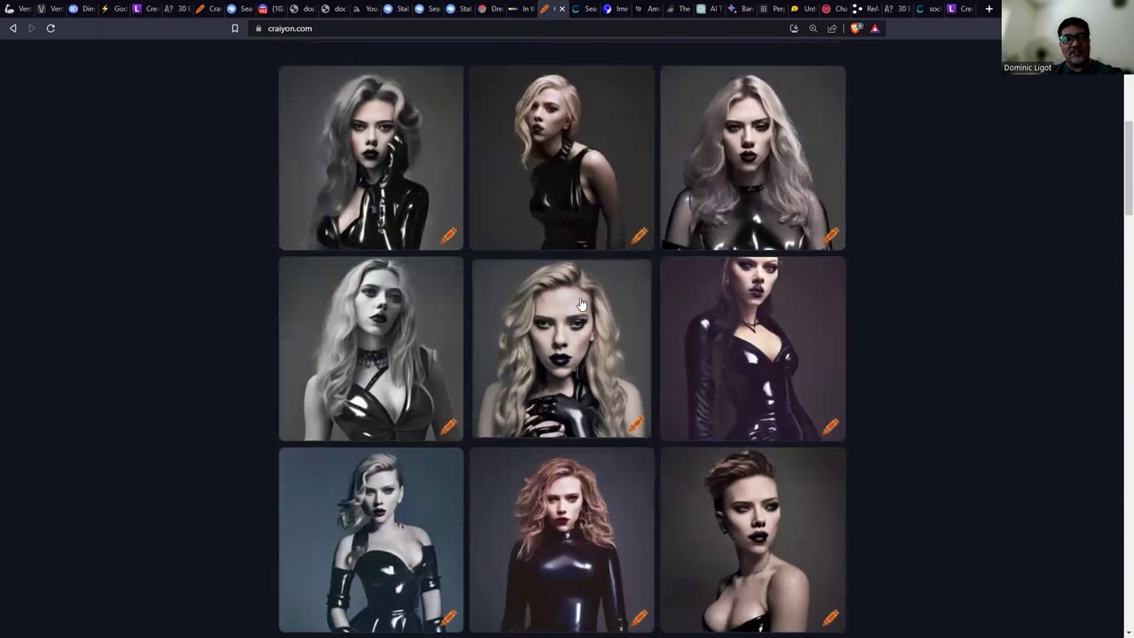
scroll(581, 305, up, 4)
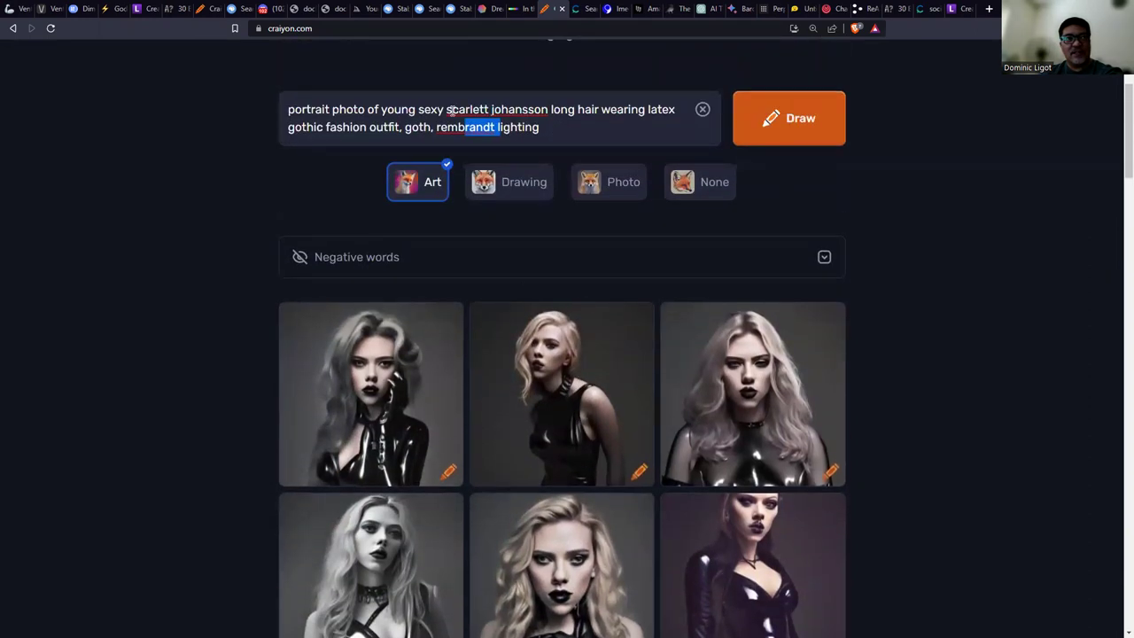
click(368, 127)
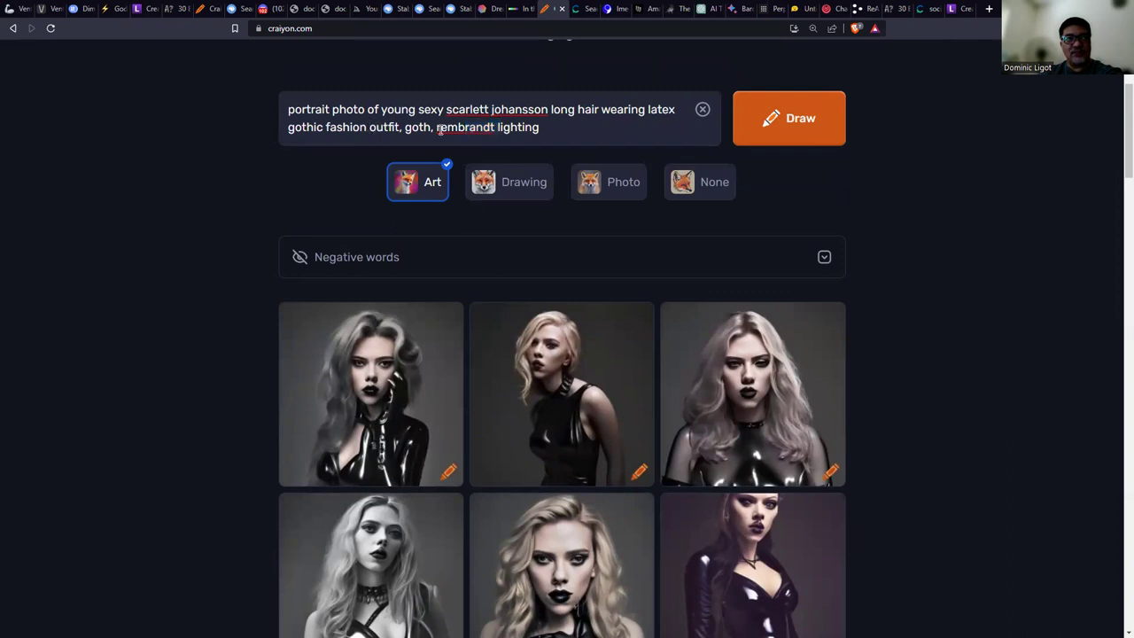
scroll(679, 474, down, 5)
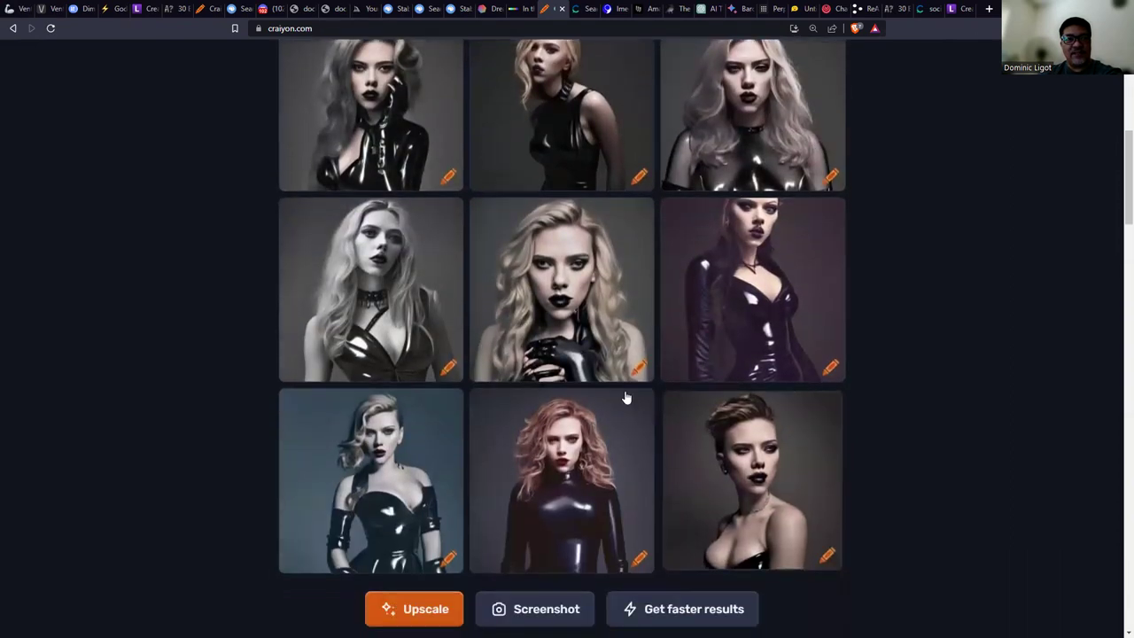
Enlarge the middle second-row portrait, close it, and return to the LearningStudioAI course tab.
click(622, 370)
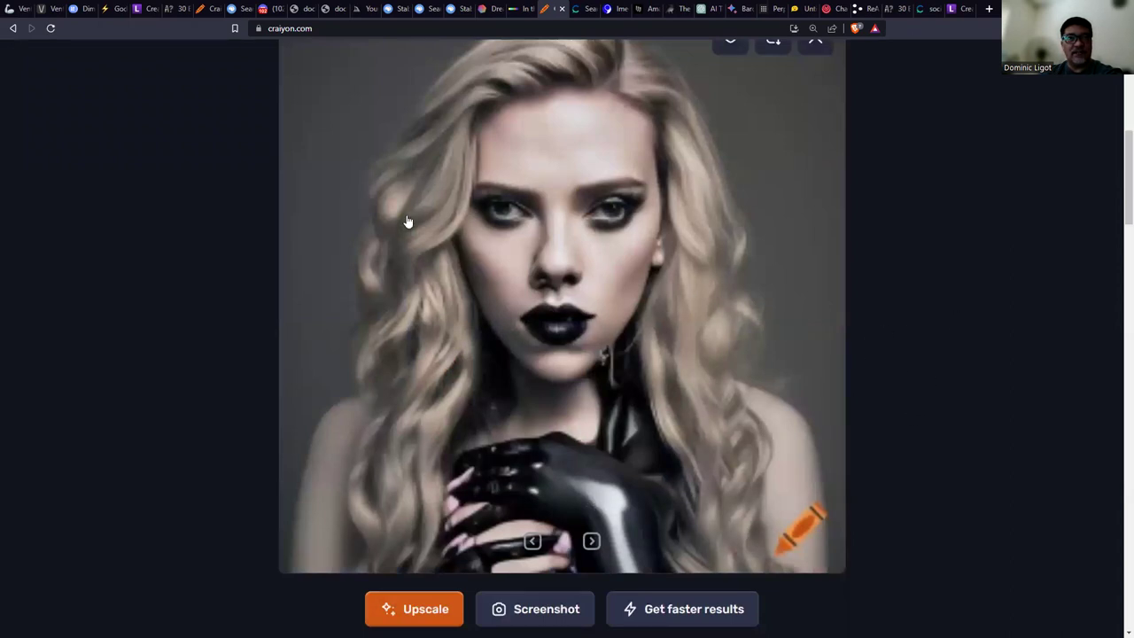
scroll(779, 345, up, 3)
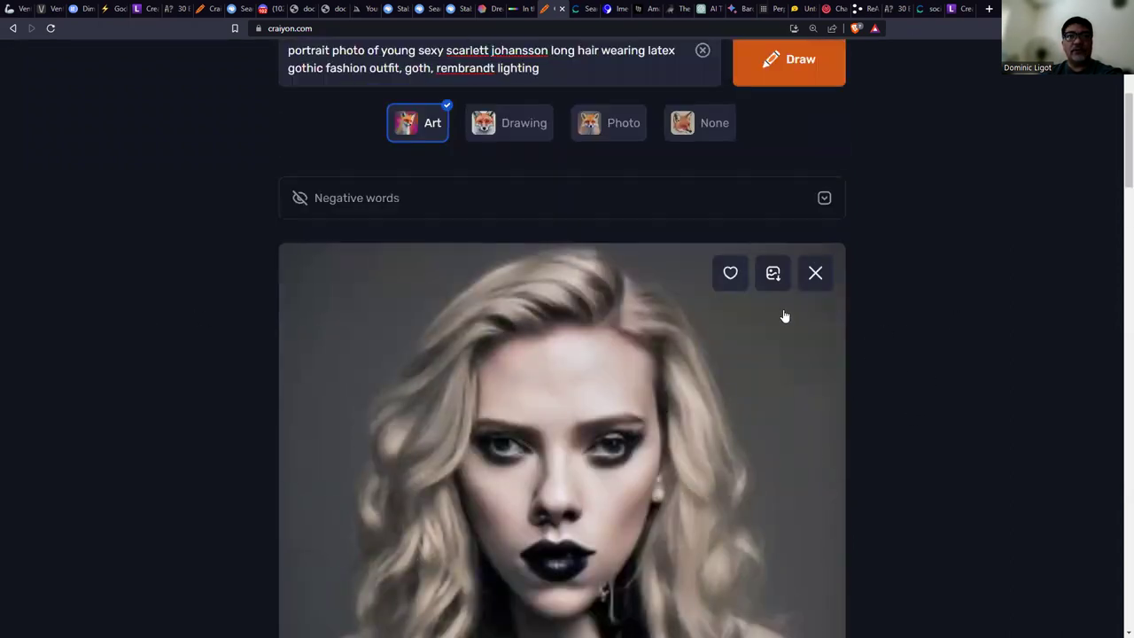
click(815, 274)
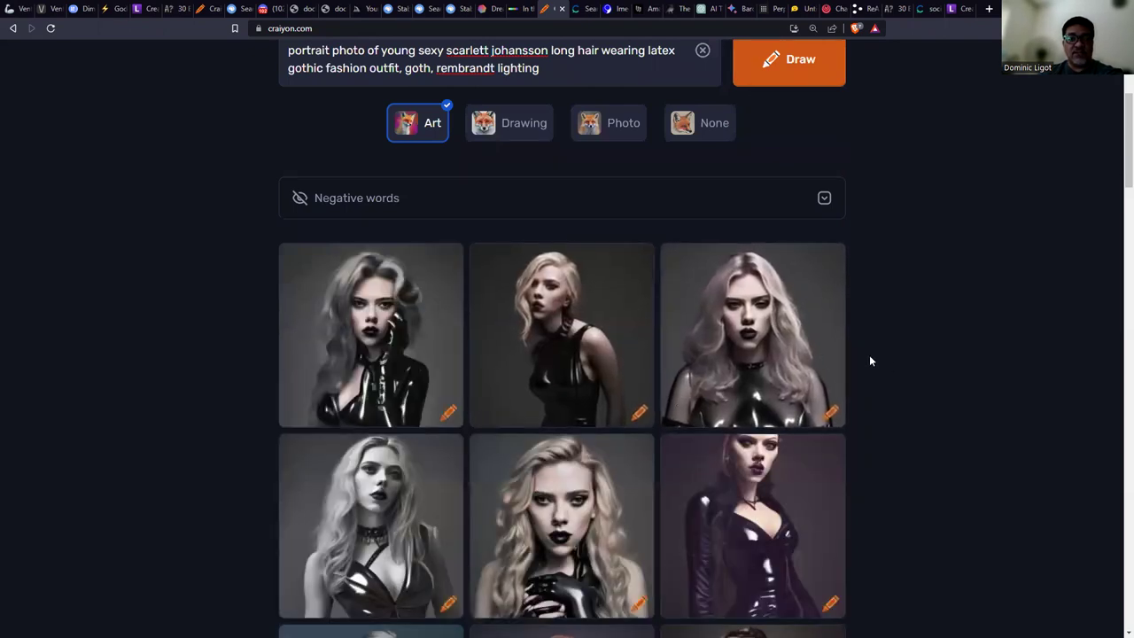
scroll(873, 358, down, 4)
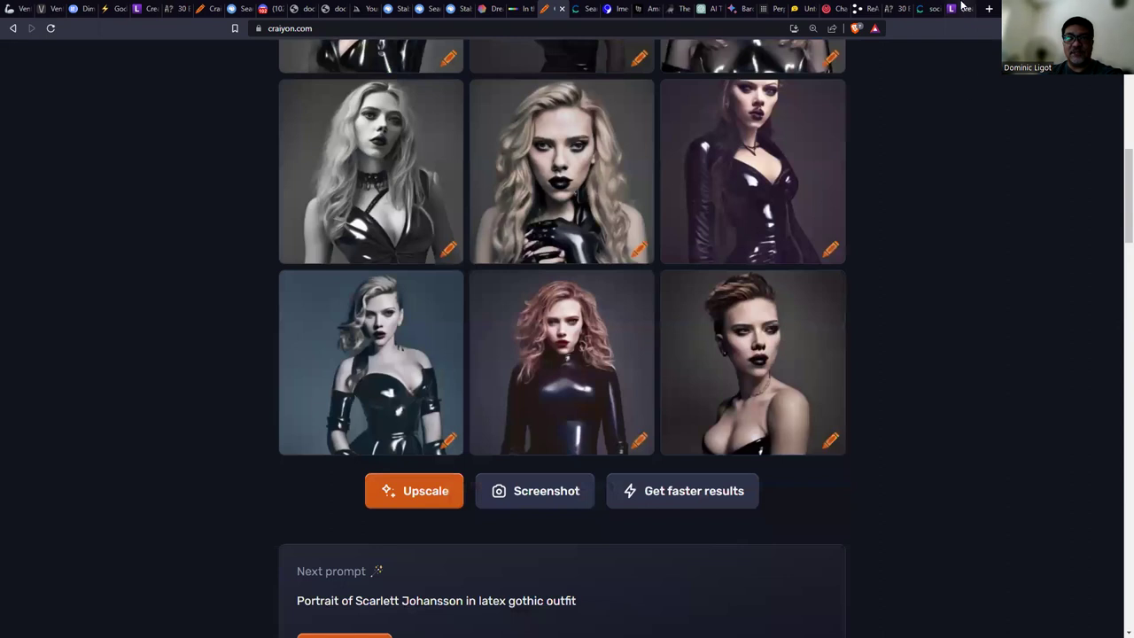
click(960, 8)
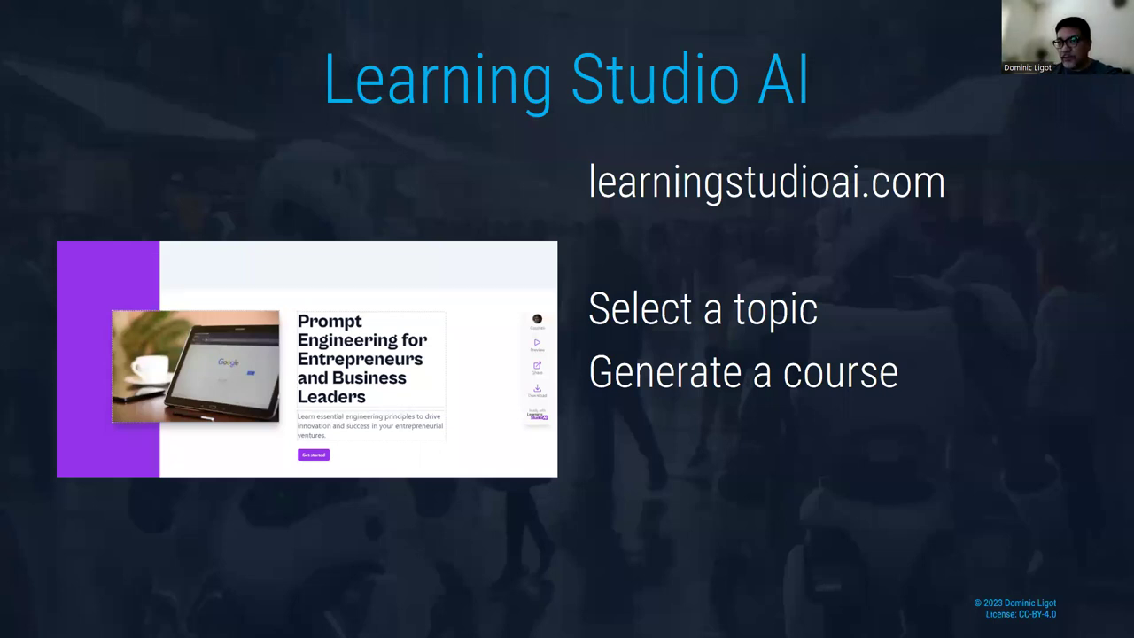
Advance to the God Mode slide and return to the browser showing the finished course.
key(Right)
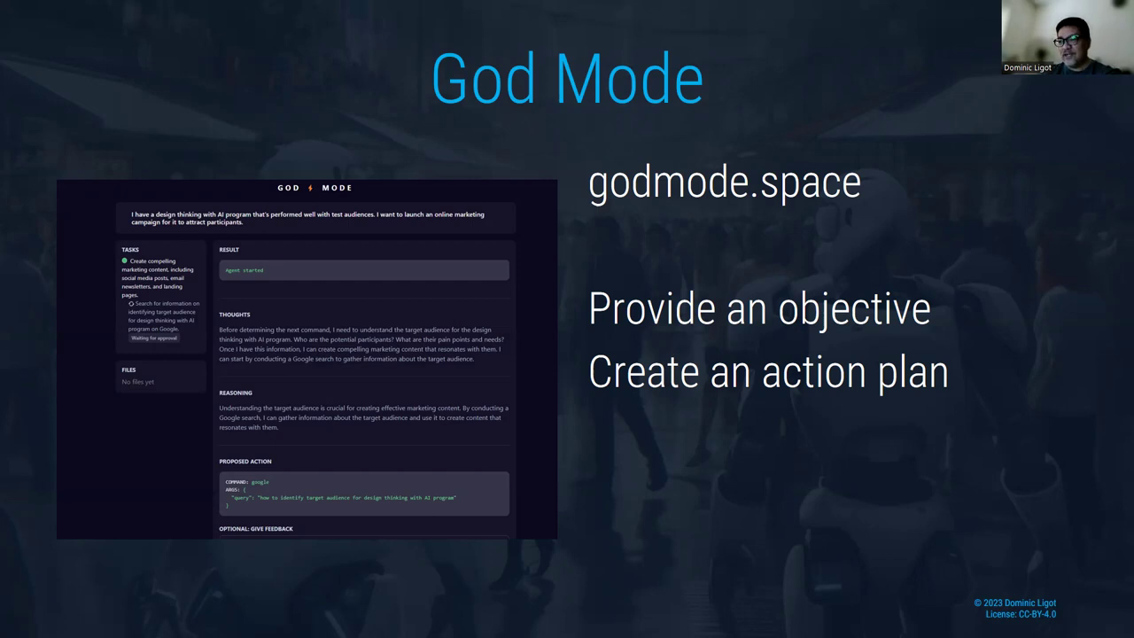
key(alt+Tab)
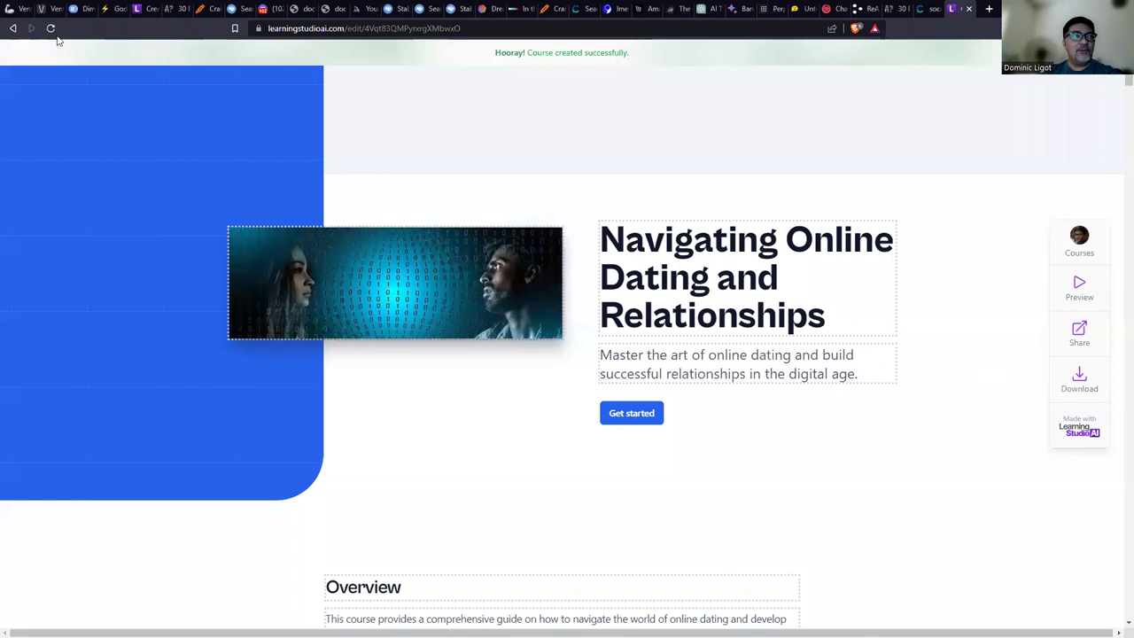
Zoom the God Mode session to 125% and approve the agent's proposed Google search.
click(111, 8)
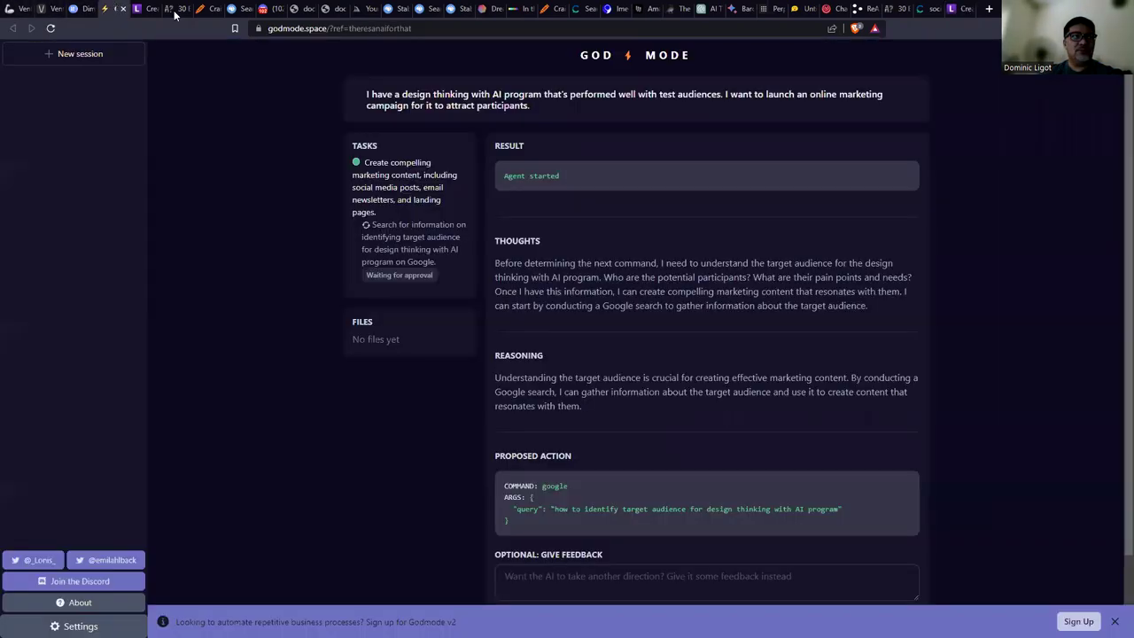
key(ctrl+plus)
key(ctrl+plus)
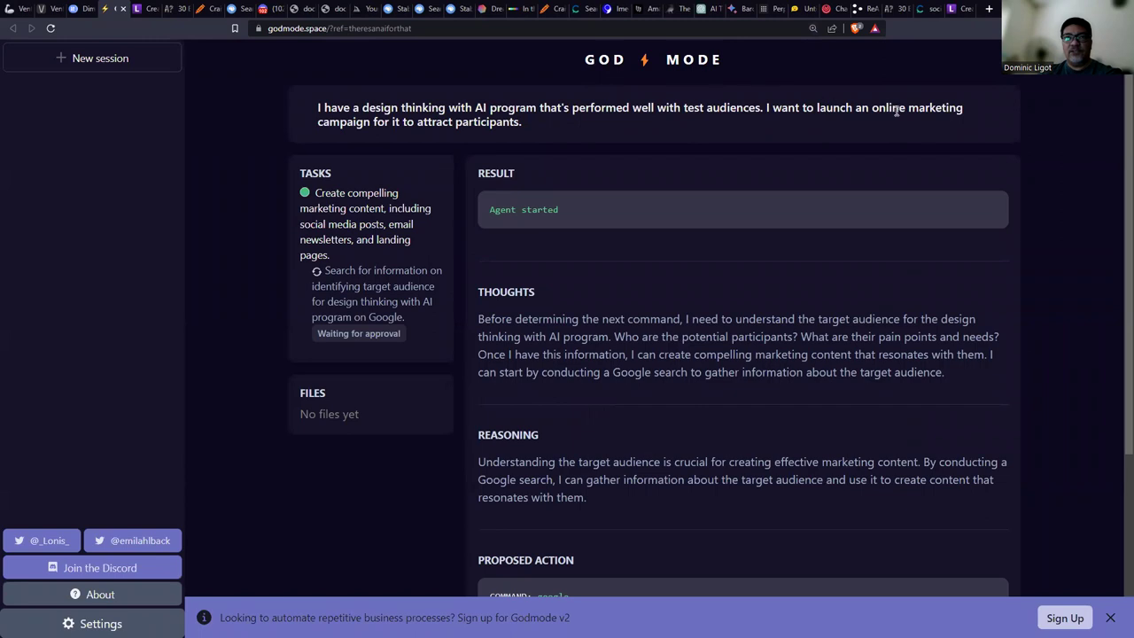
drag(398, 121, 624, 123)
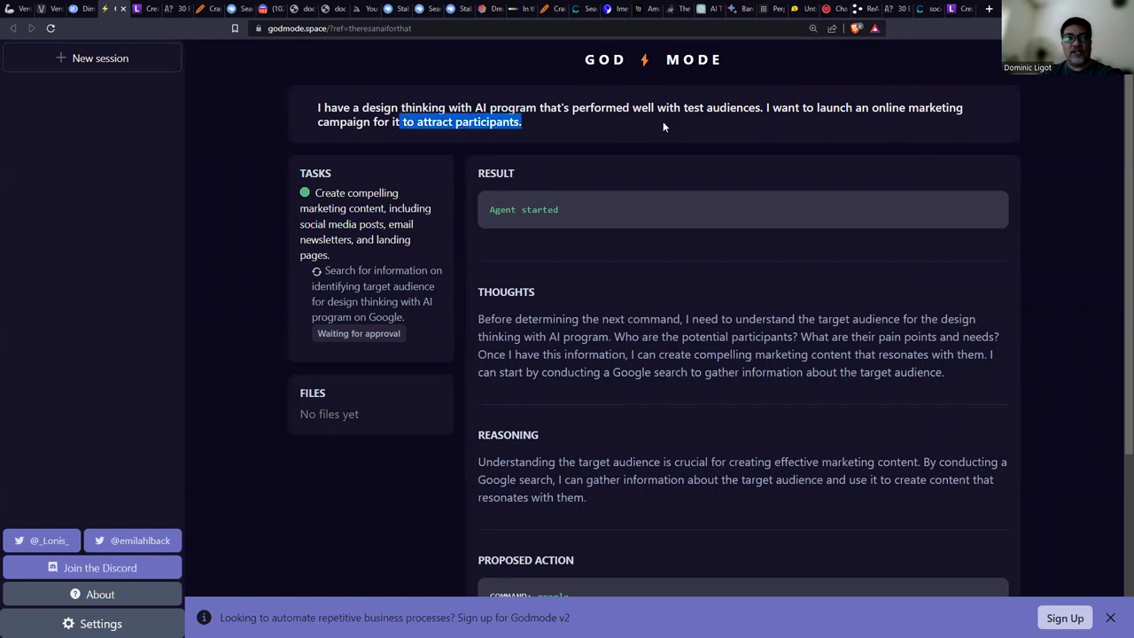
scroll(667, 124, down, 3)
scroll(667, 124, up, 1)
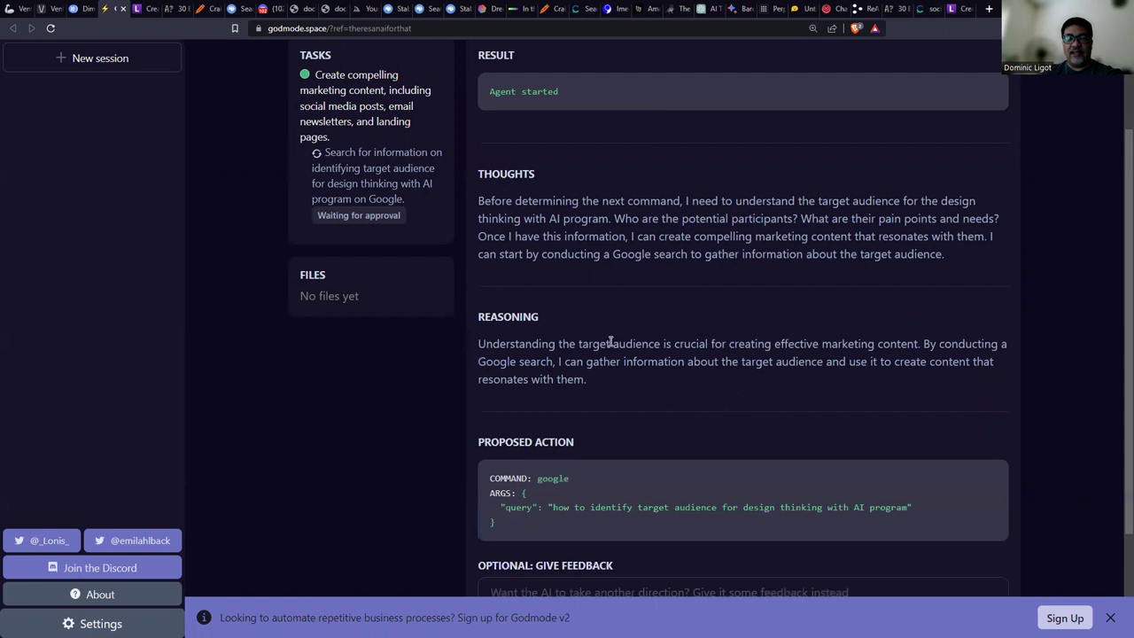
scroll(719, 346, down, 2)
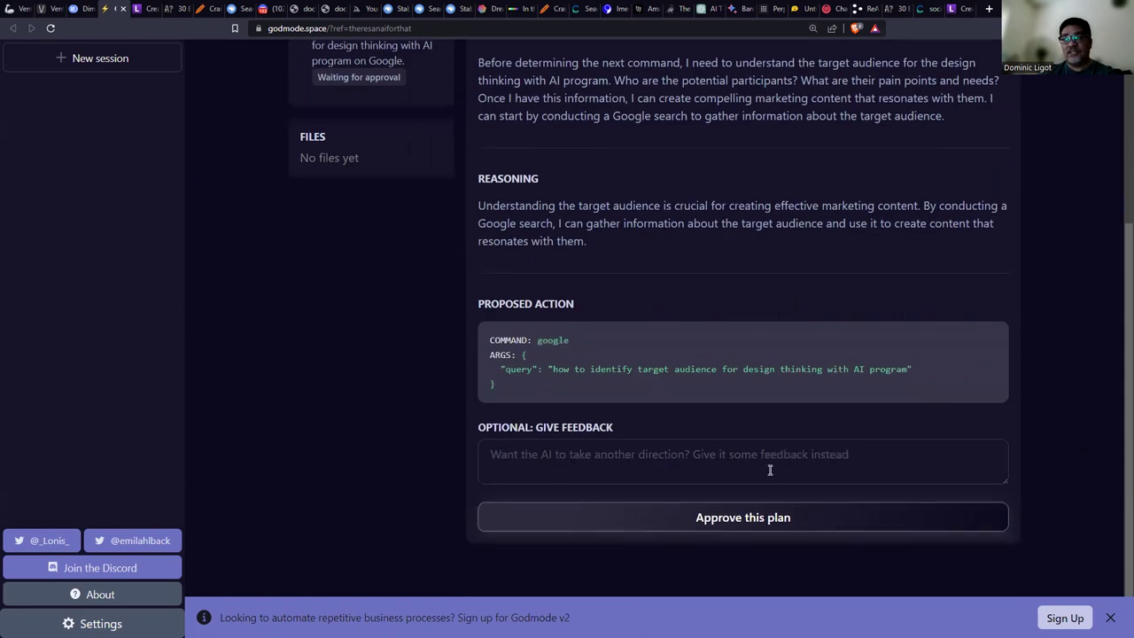
click(764, 528)
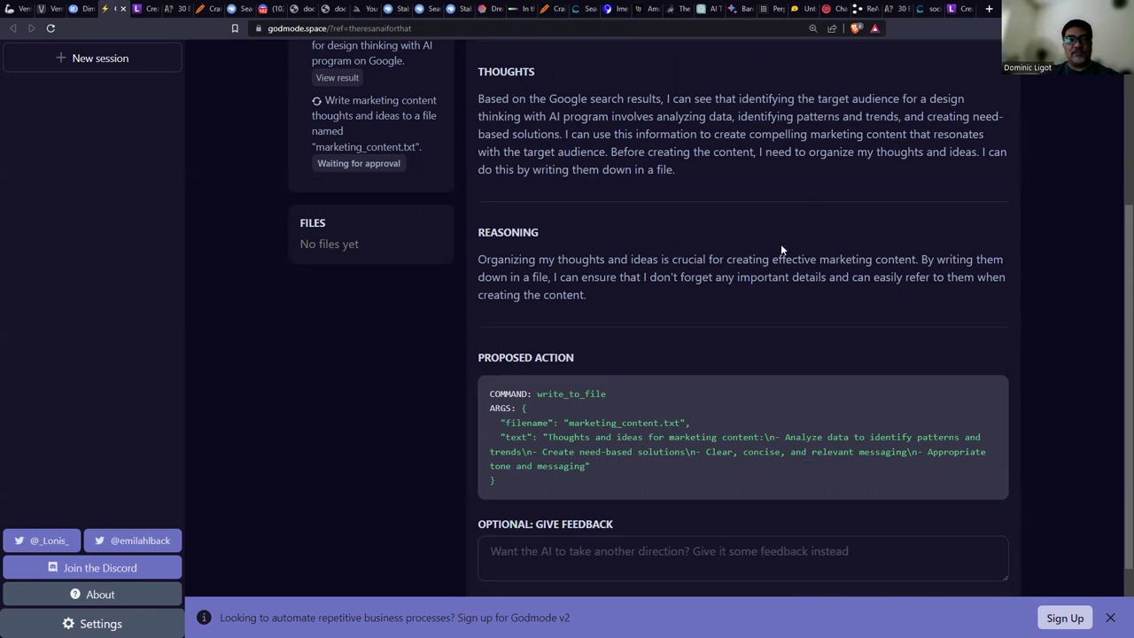
scroll(779, 256, down, 2)
Approve the write_to_file plan so marketing_content.txt is created.
drag(489, 297, 535, 385)
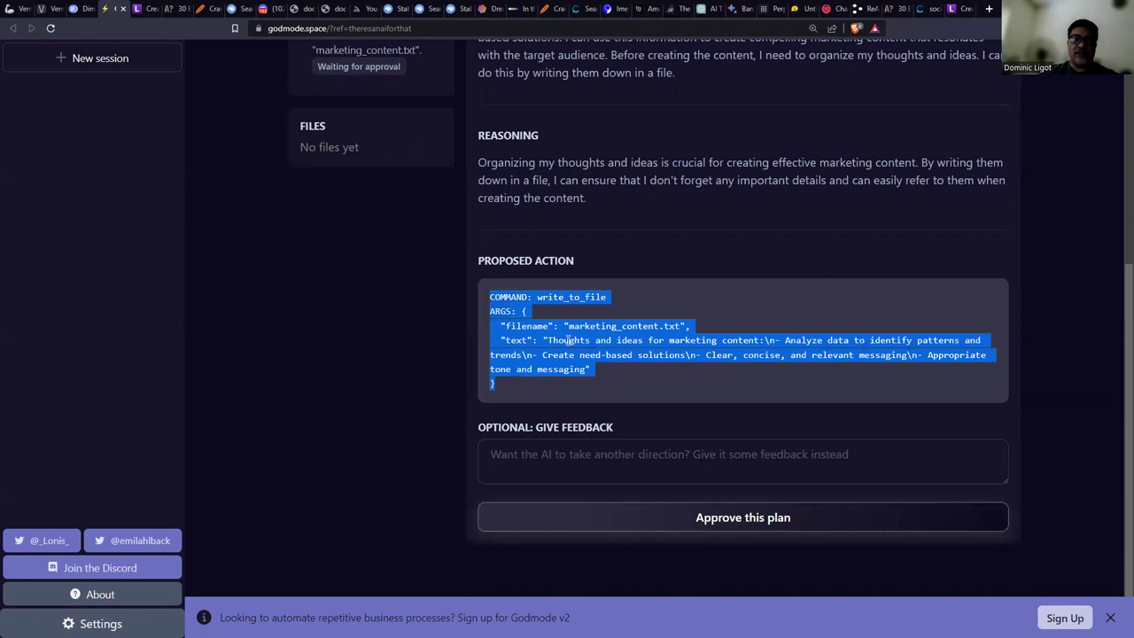
click(531, 508)
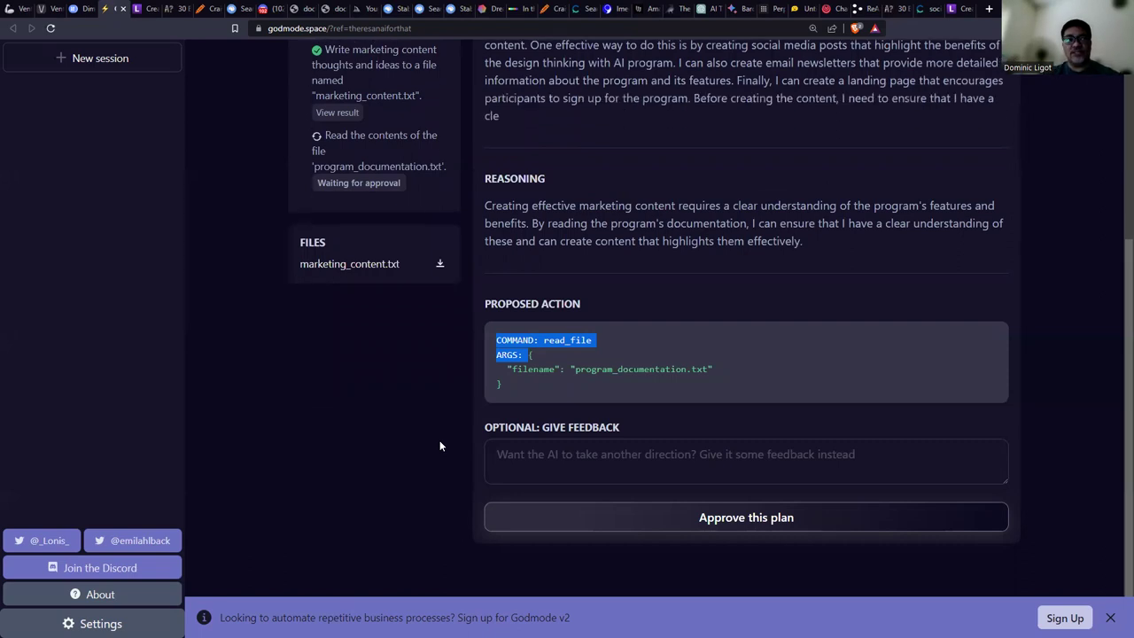
scroll(560, 279, up, 3)
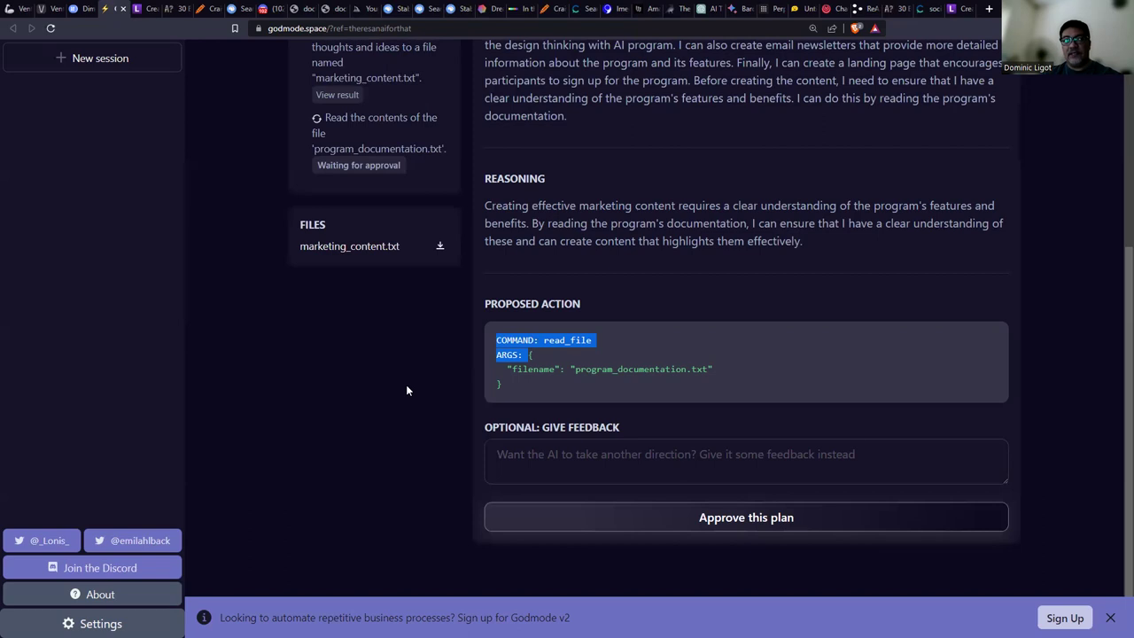
Return to the slideshow and advance to the 'There's an AI for that' slide.
scroll(408, 390, up, 2)
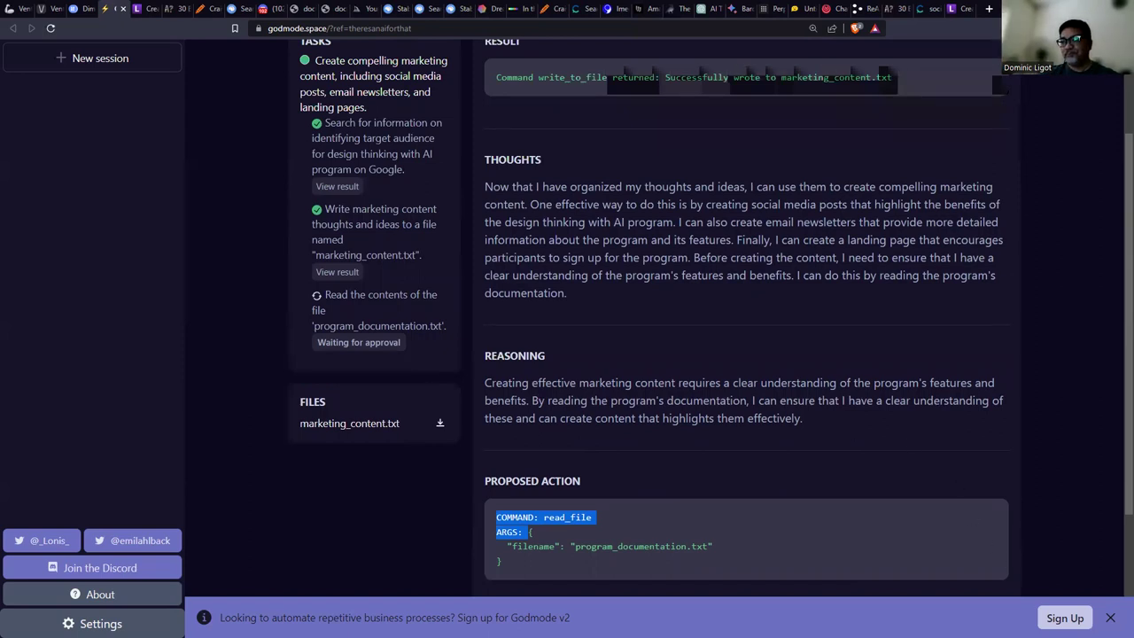
key(alt+Tab)
key(Right)
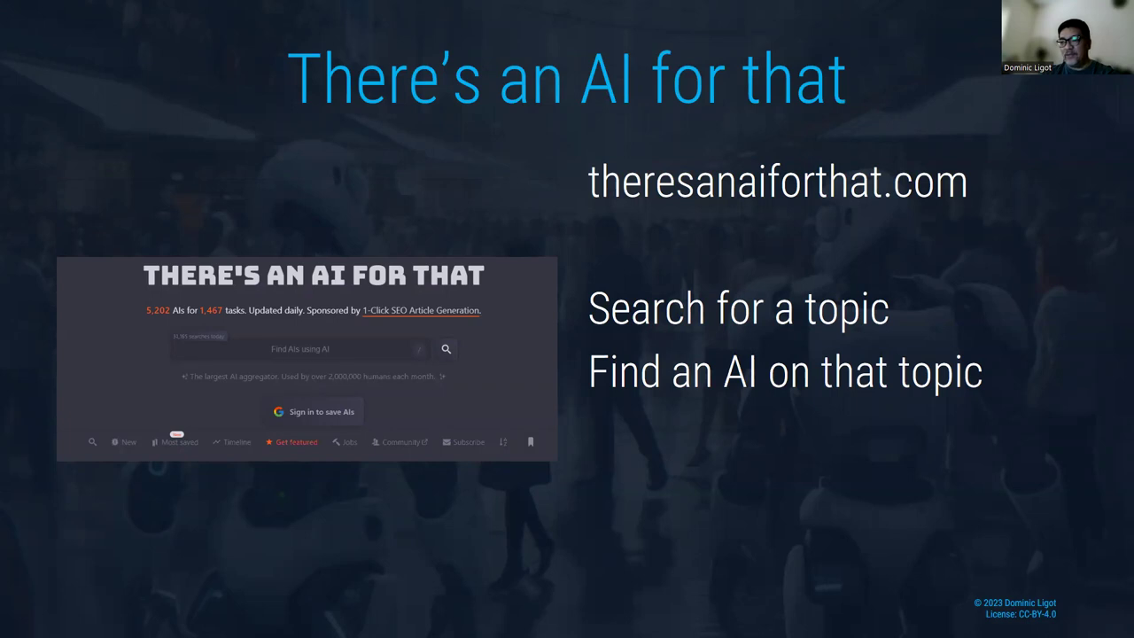
Search There's An AI For That for 'dating and relationships'.
key(alt+Tab)
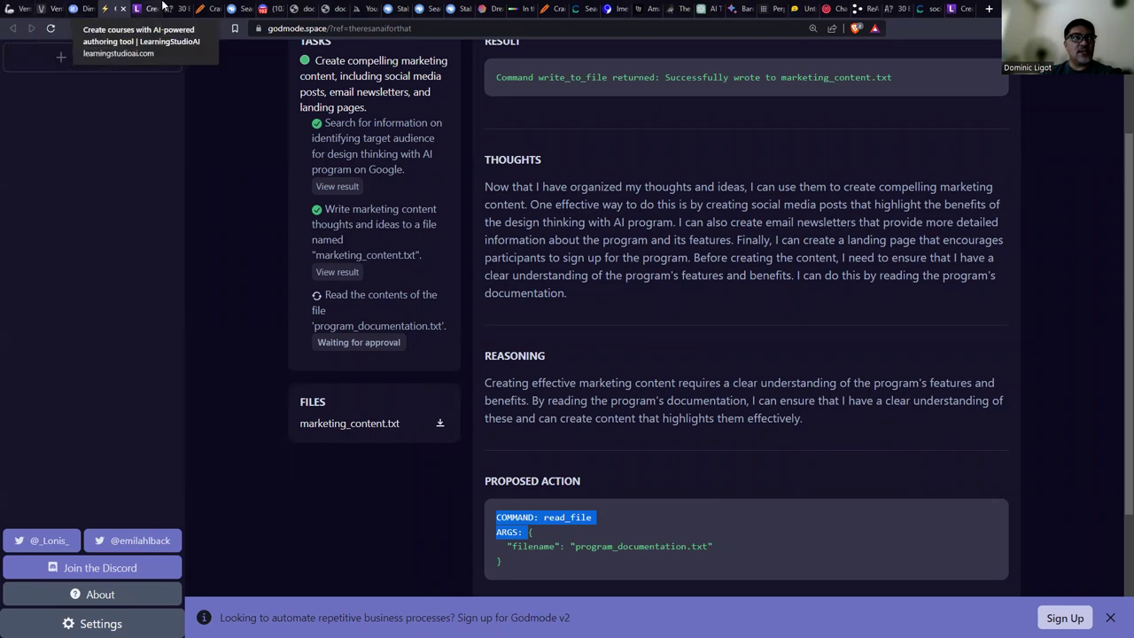
click(173, 8)
click(21, 7)
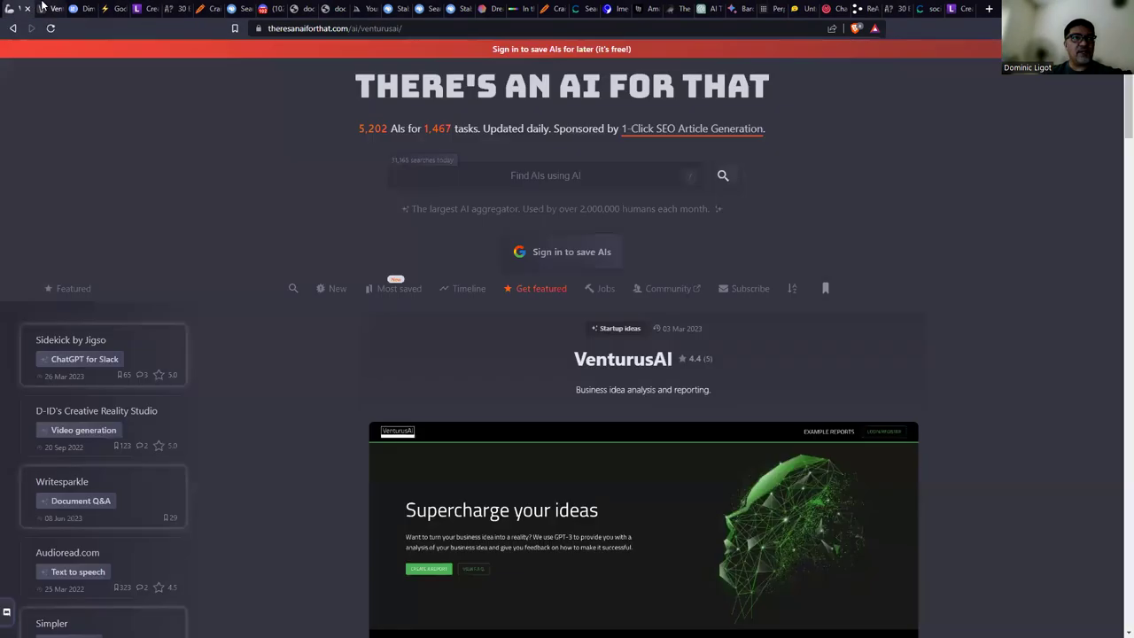
click(532, 176)
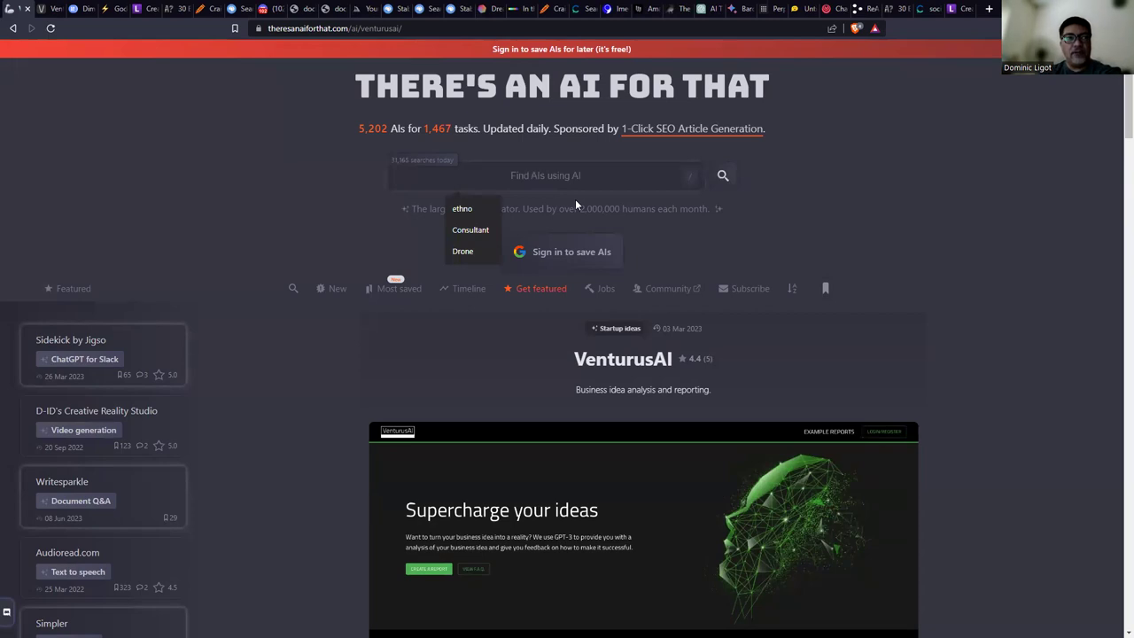
text(dating and relationships)
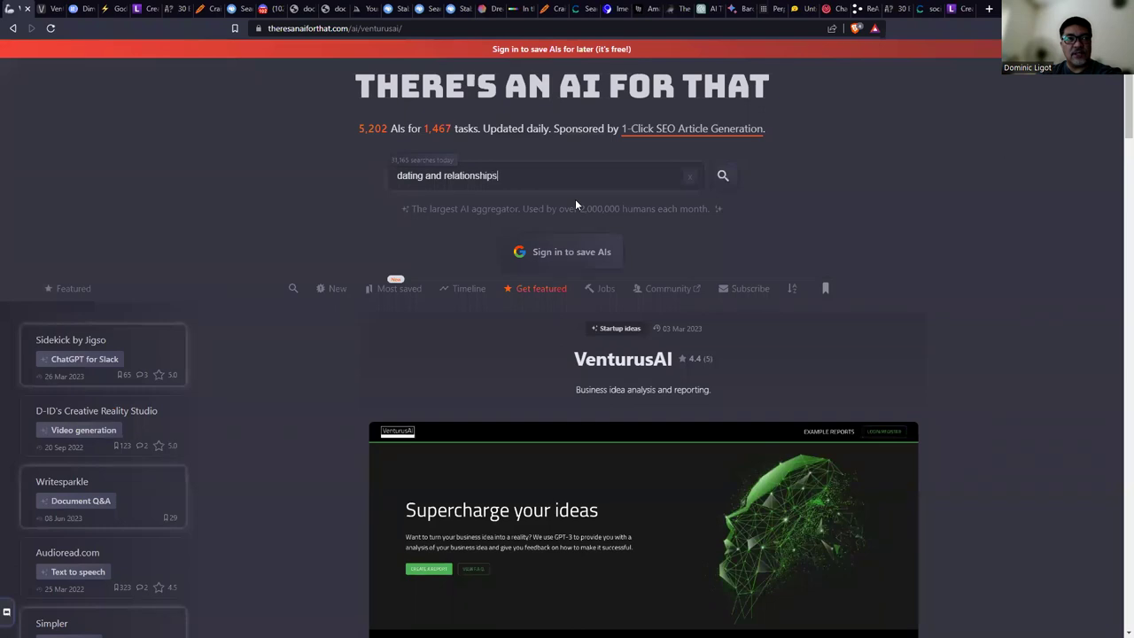
key(Return)
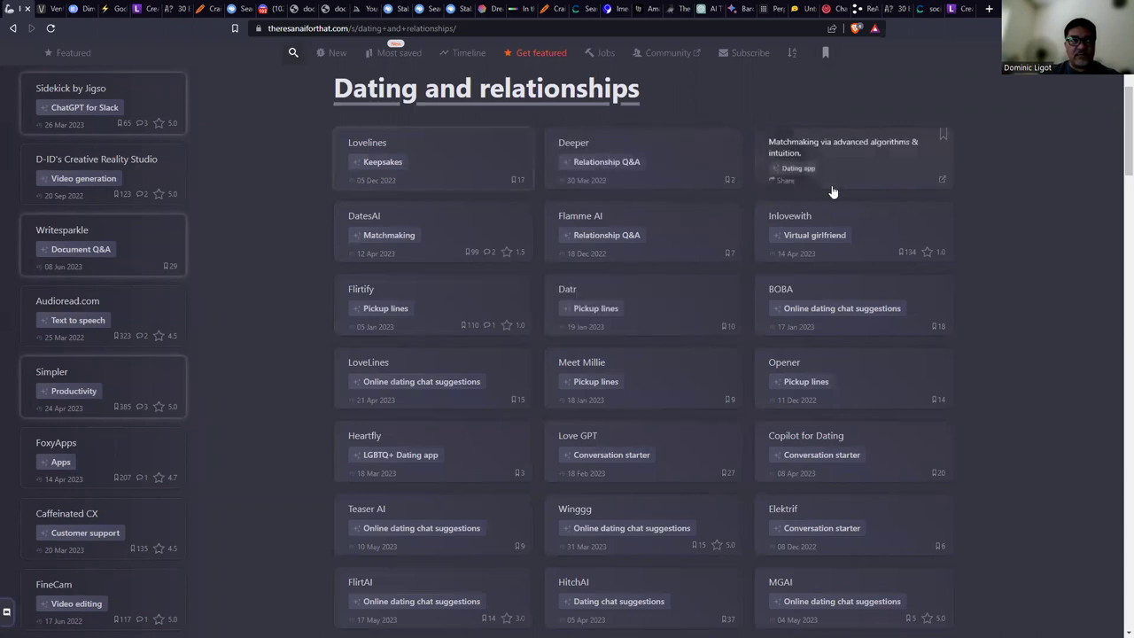
Browse the dating and relationships AI tools, then switch to the Prompt Engineering course.
scroll(708, 482, down, 5)
scroll(714, 483, down, 5)
scroll(715, 479, up, 12)
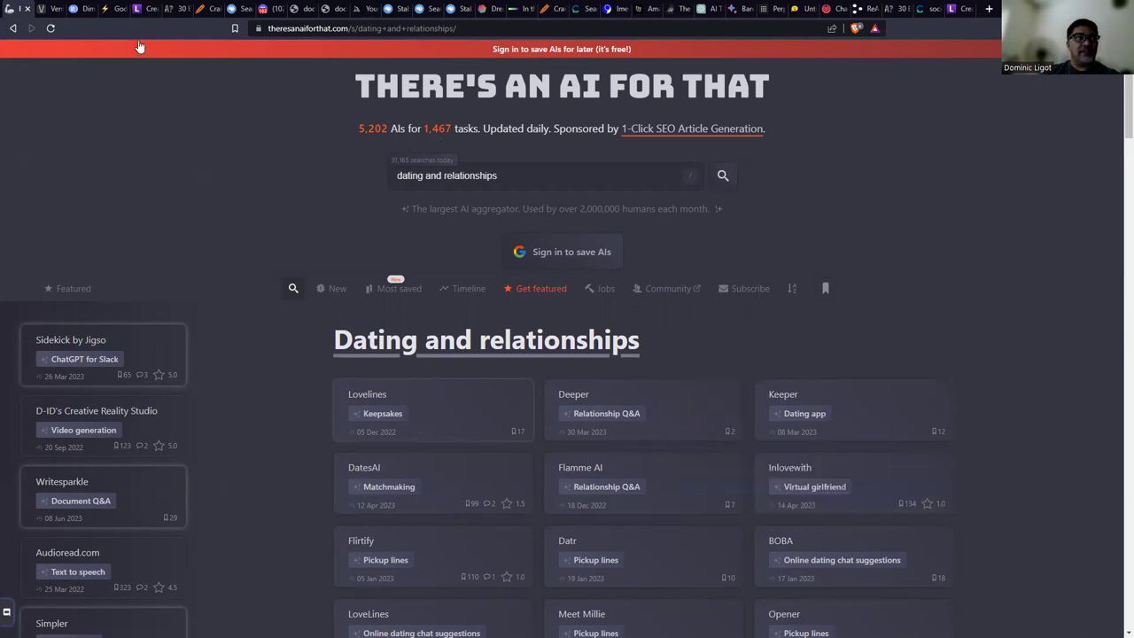
click(138, 12)
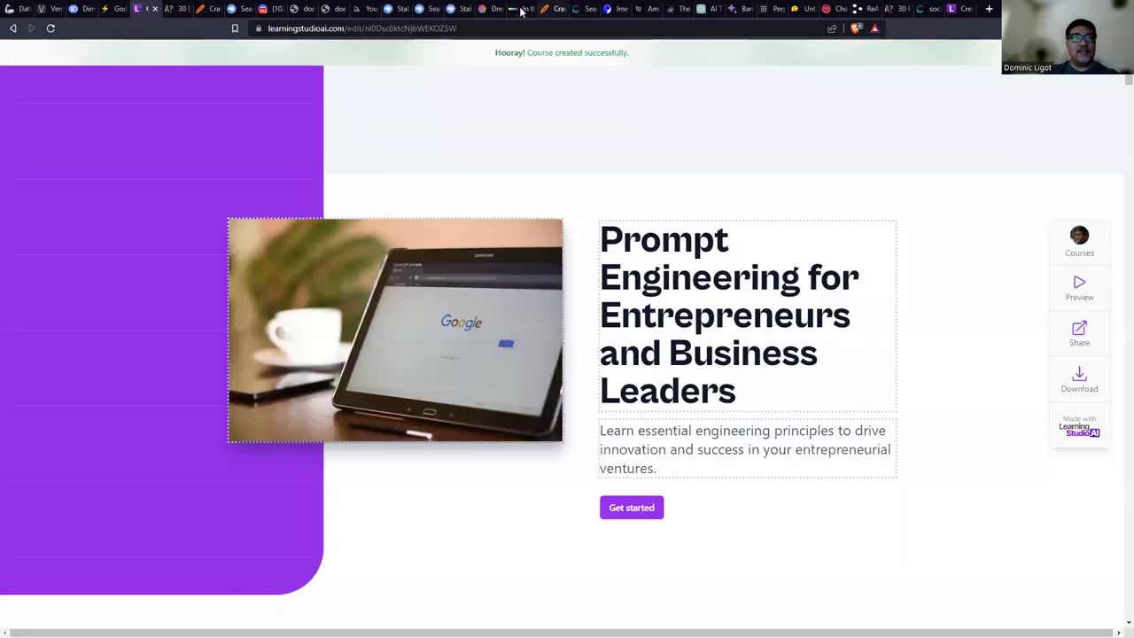
Open the Navigating Online Dating course, zoom in, and read its opening modules like Profile.
click(957, 9)
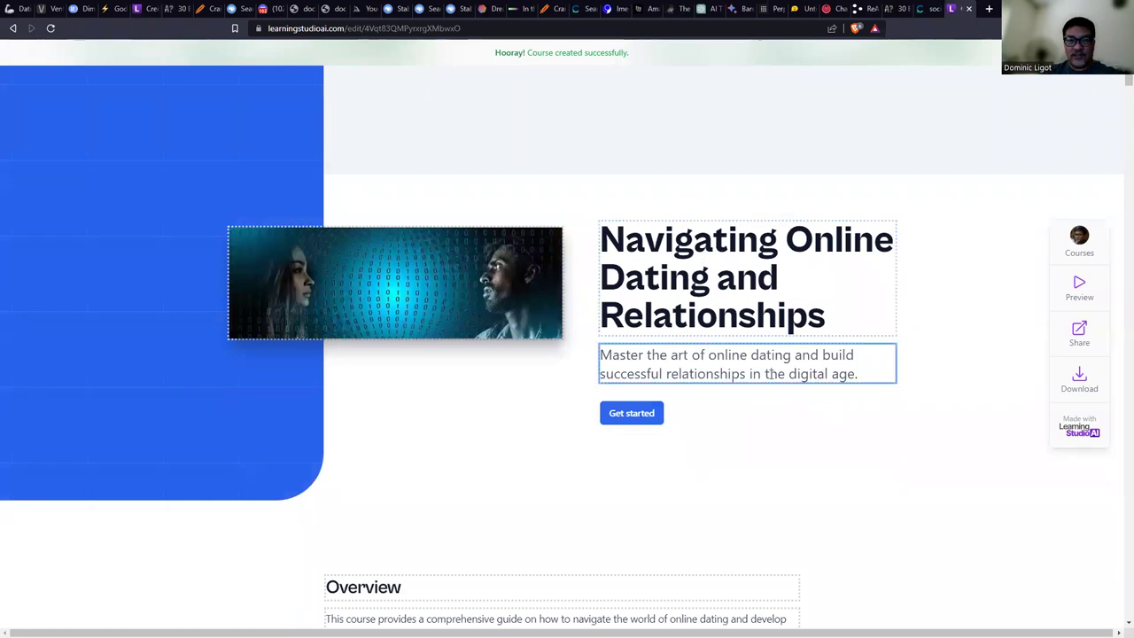
key(ctrl+plus)
key(ctrl+plus)
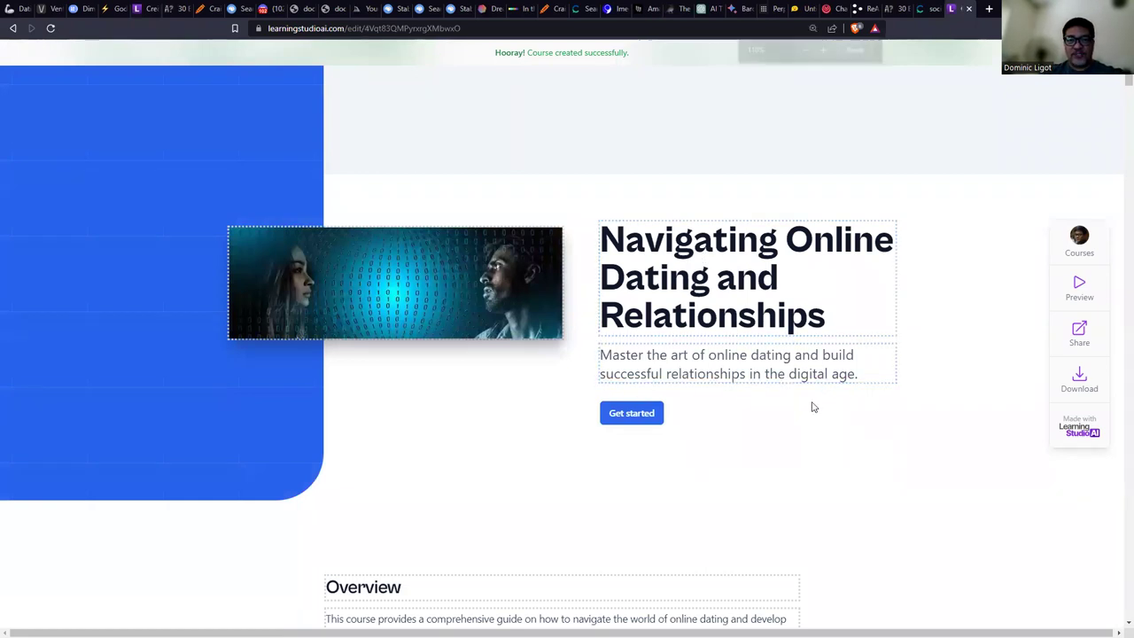
scroll(811, 401, down, 5)
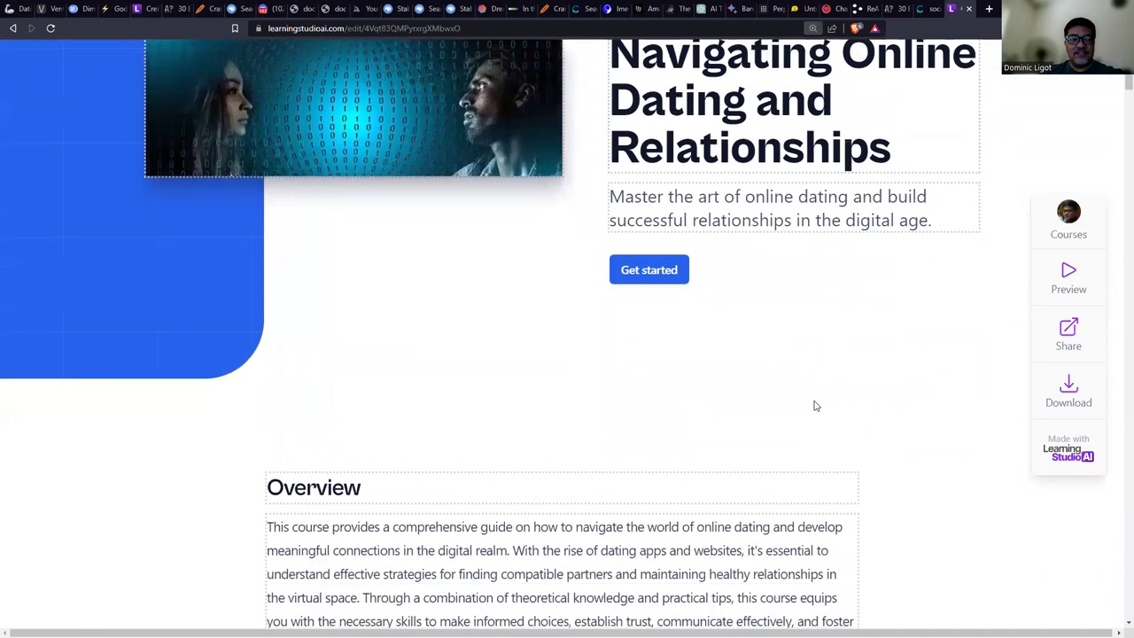
scroll(555, 321, down, 3)
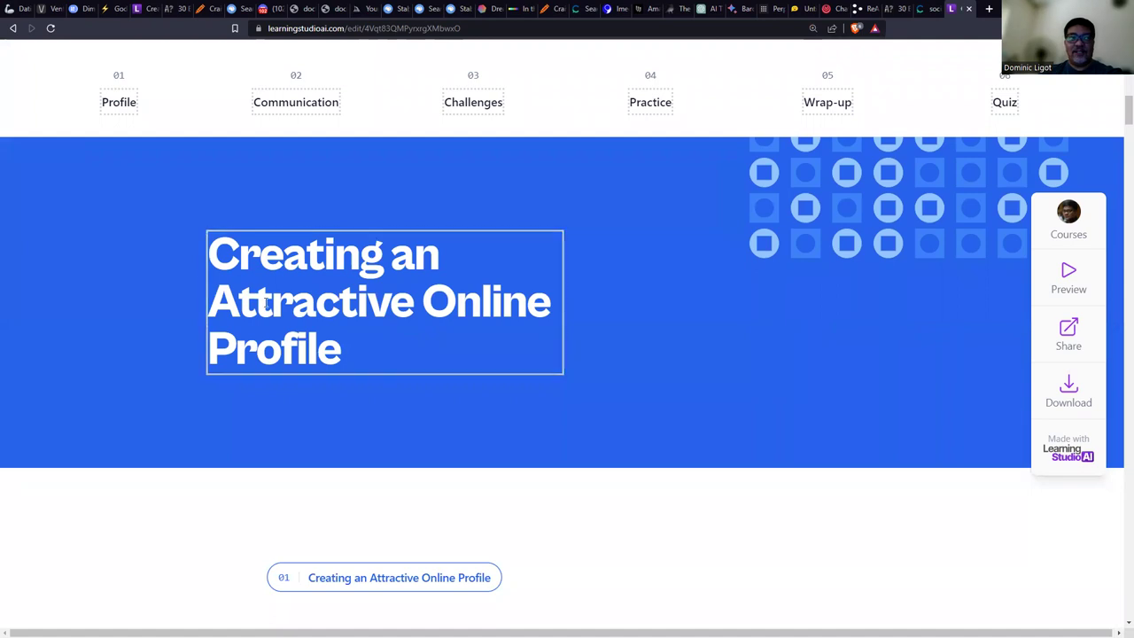
scroll(428, 334, down, 5)
scroll(429, 332, down, 3)
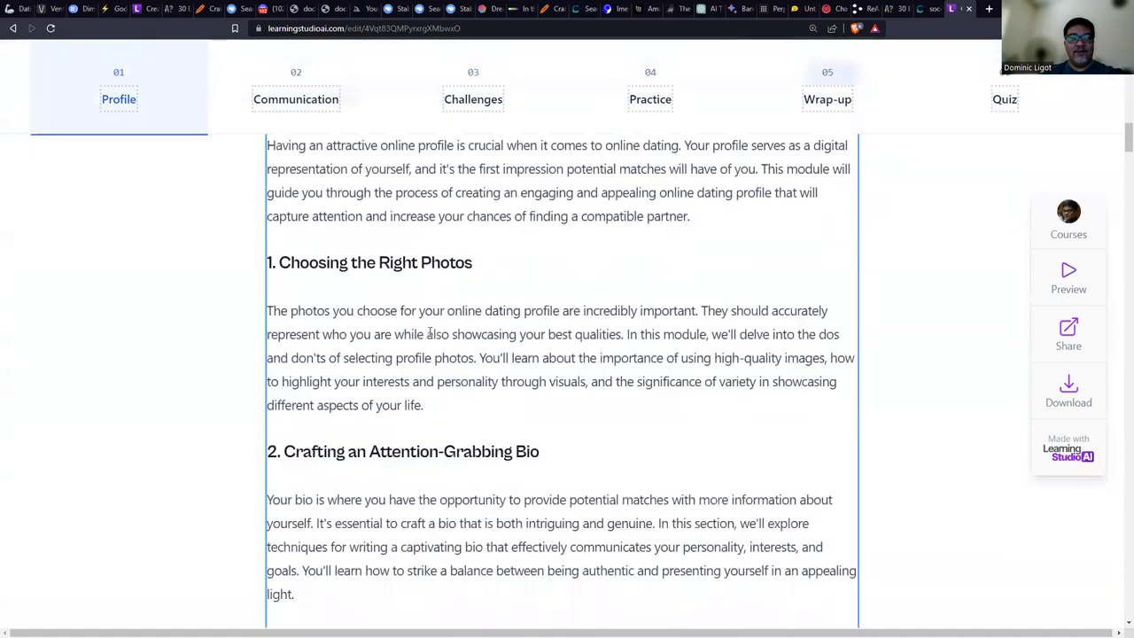
scroll(395, 291, down, 9)
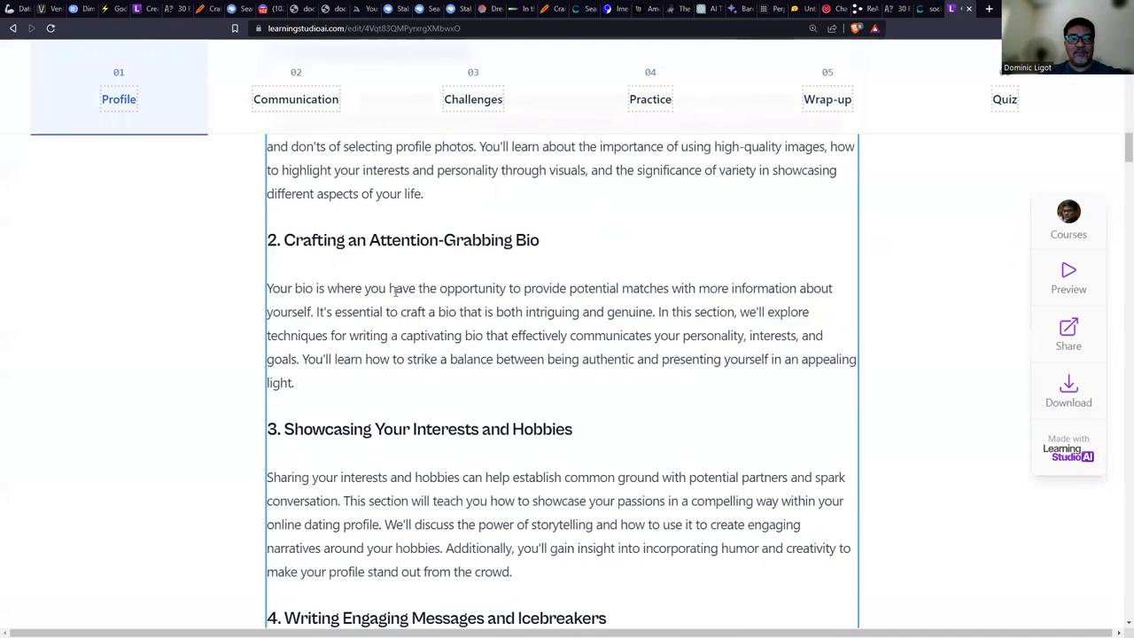
scroll(397, 294, down, 3)
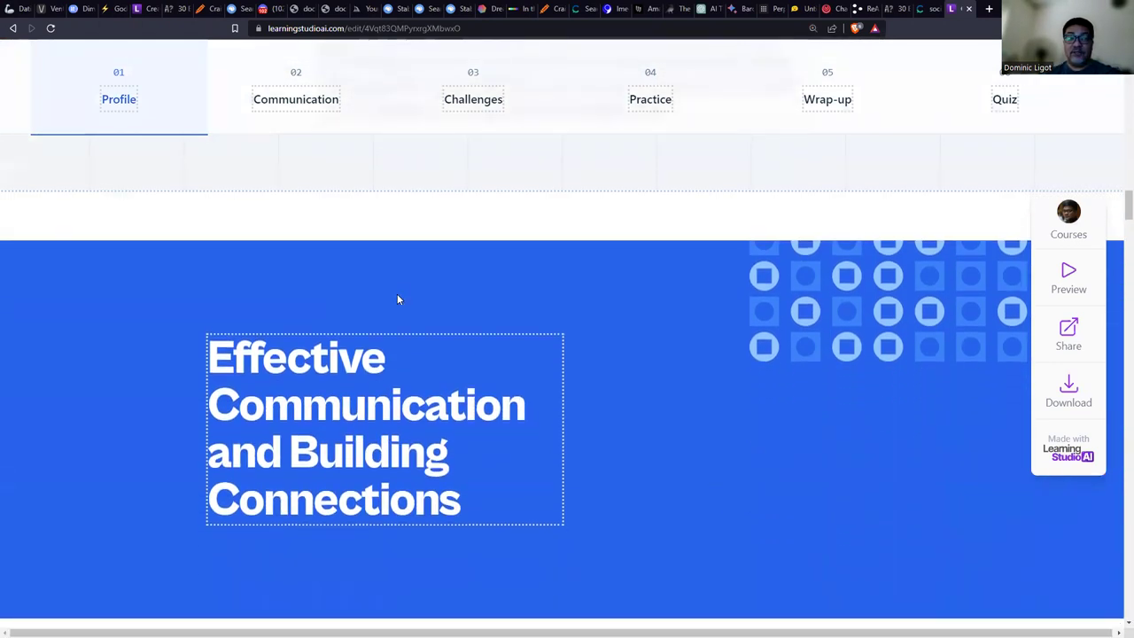
scroll(647, 317, down, 2)
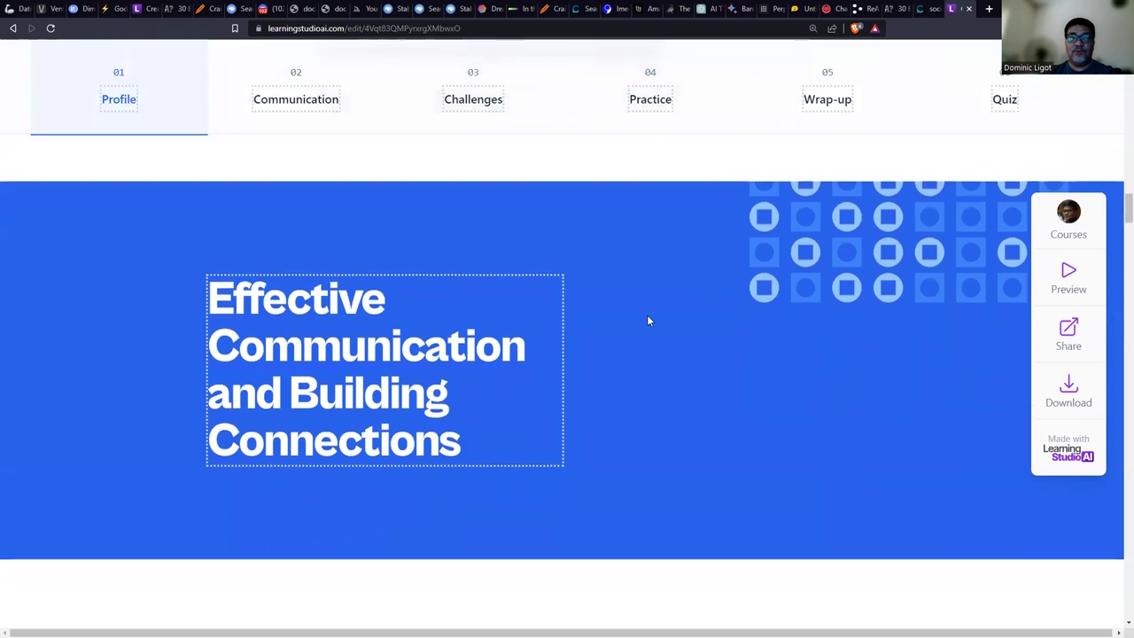
Continue through the Communication and Challenges modules down to the practice exercises and quiz.
scroll(647, 319, down, 6)
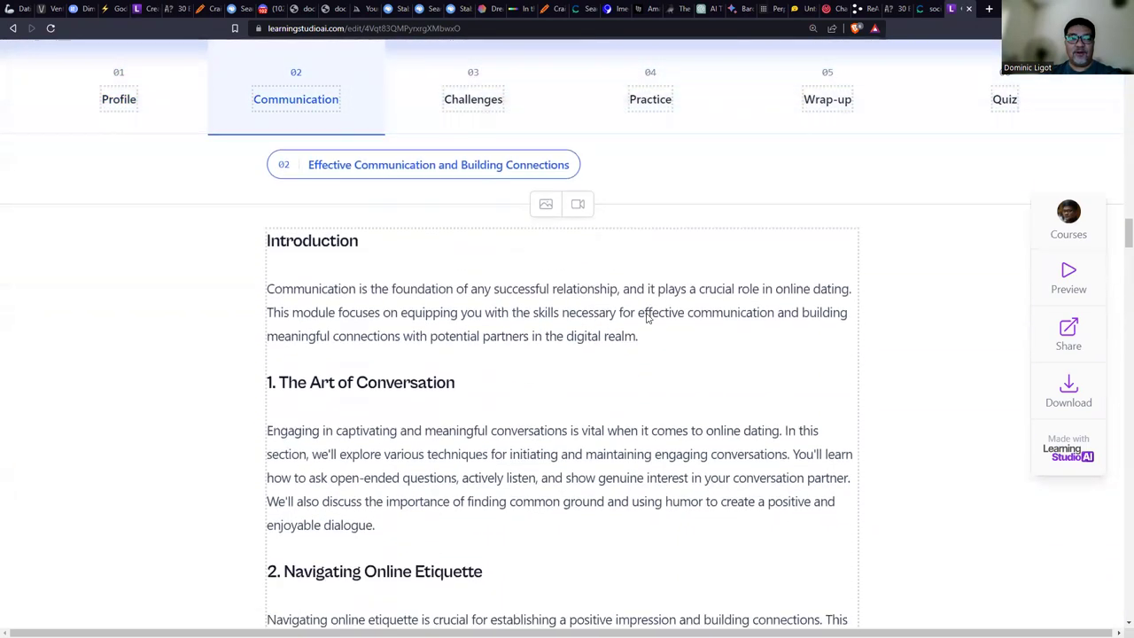
scroll(595, 303, down, 10)
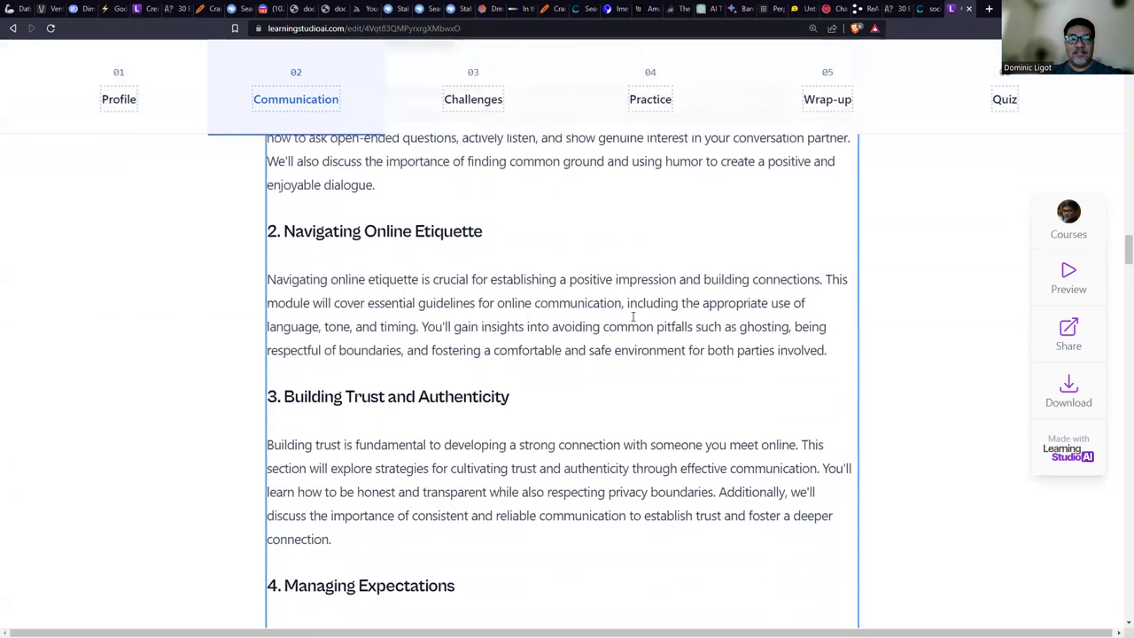
scroll(497, 307, down, 7)
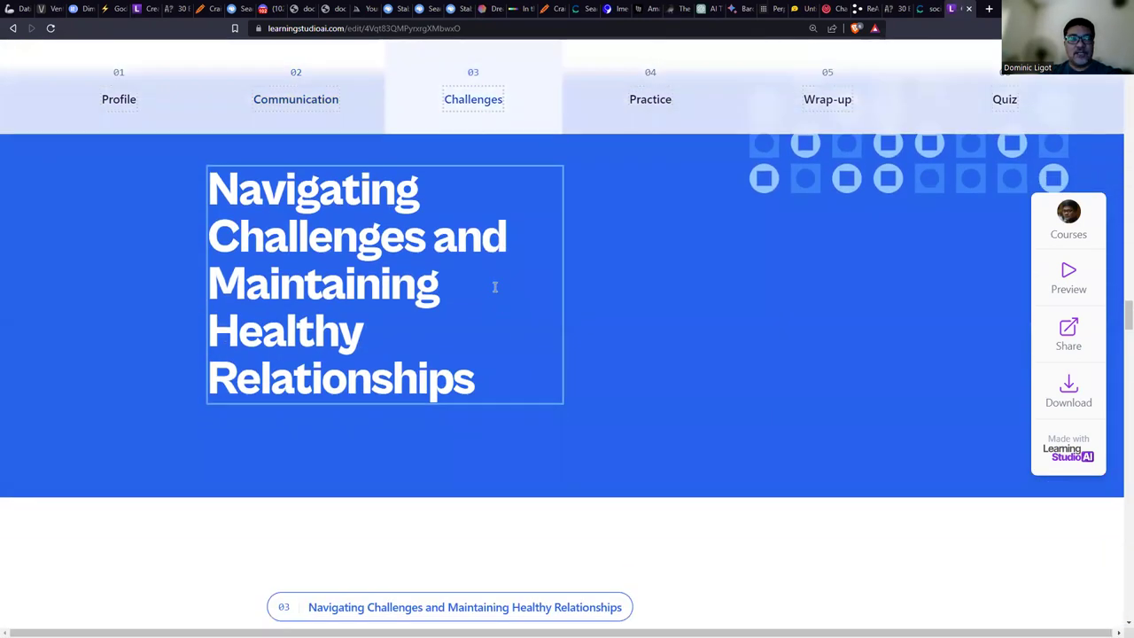
scroll(499, 286, down, 5)
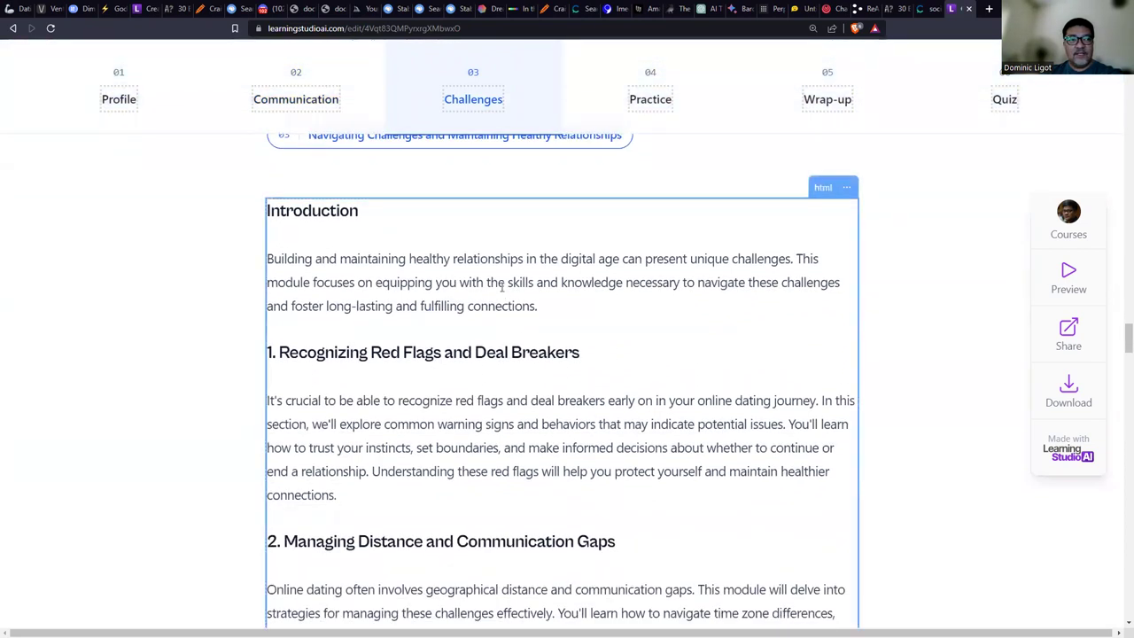
scroll(581, 338, down, 3)
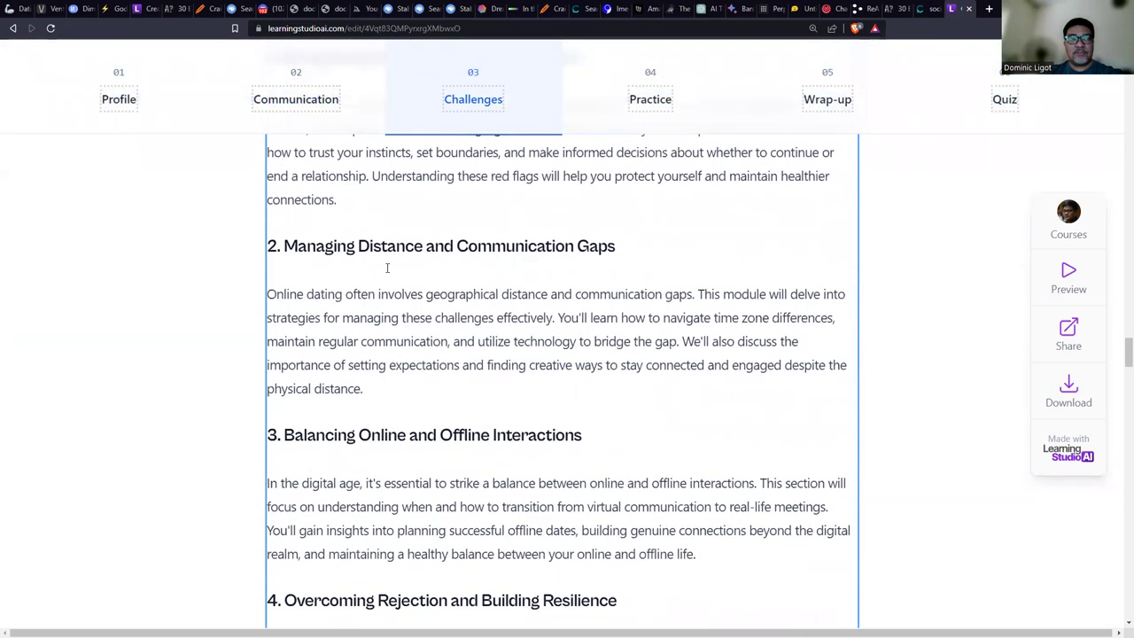
scroll(647, 268, down, 2)
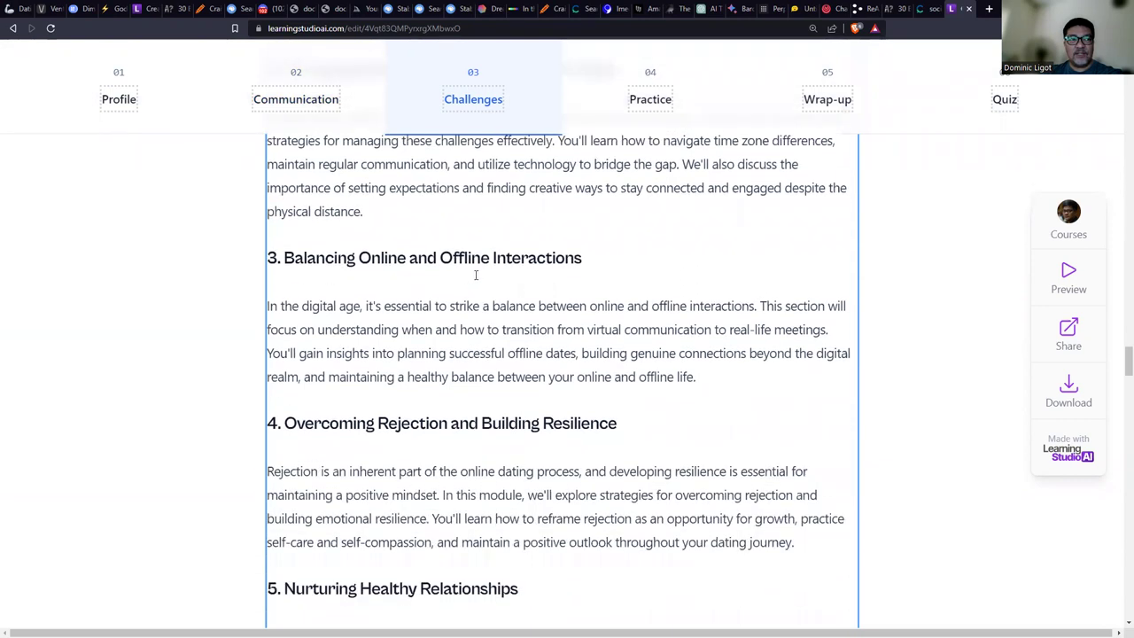
scroll(680, 305, down, 4)
scroll(680, 305, down, 7)
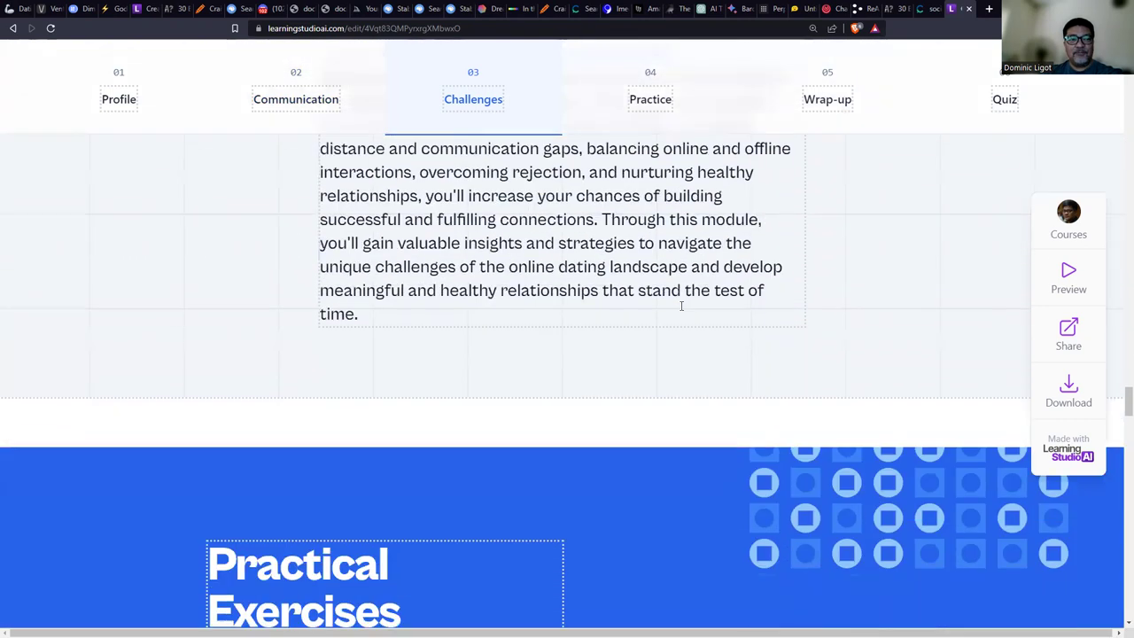
scroll(1116, 408, down, 6)
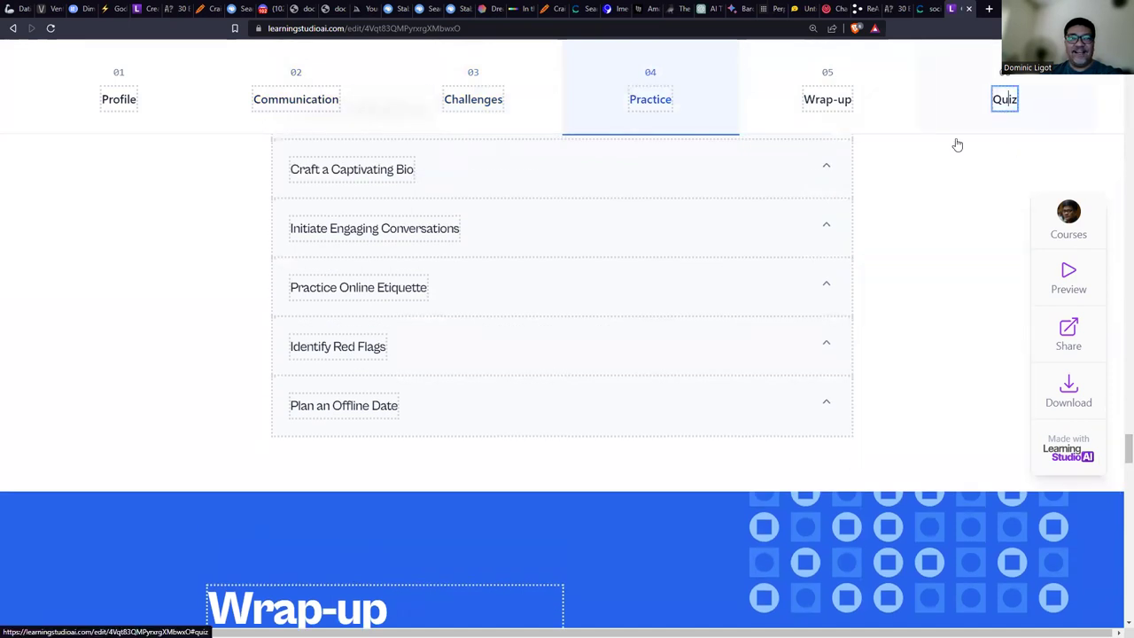
scroll(1041, 397, down, 1)
drag(1127, 452, 1123, 537)
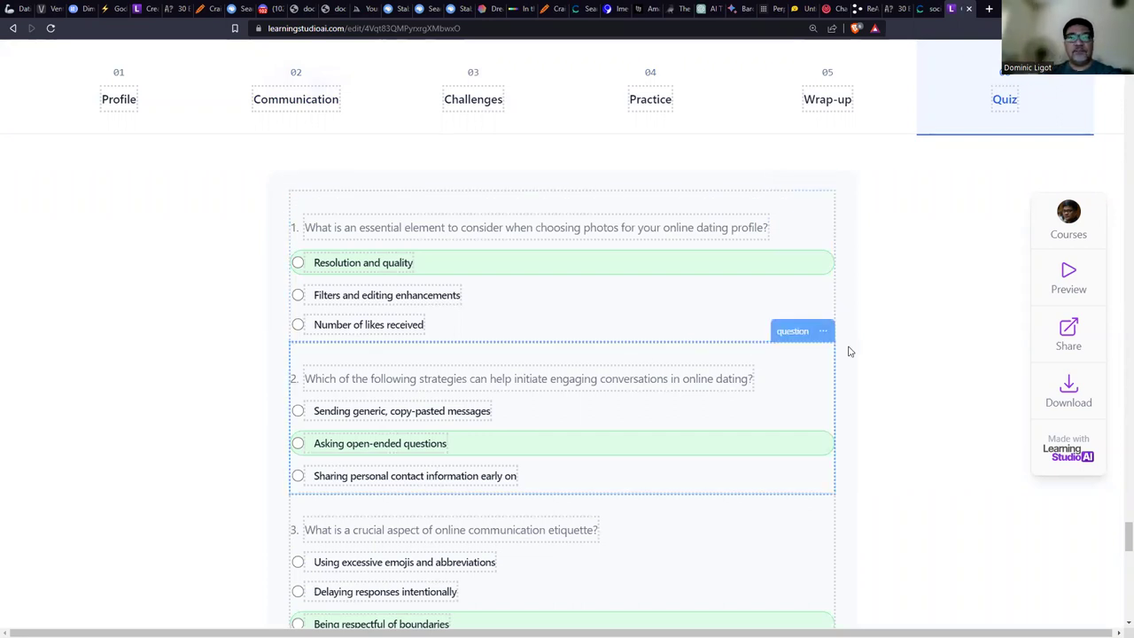
drag(1117, 539, 1117, 601)
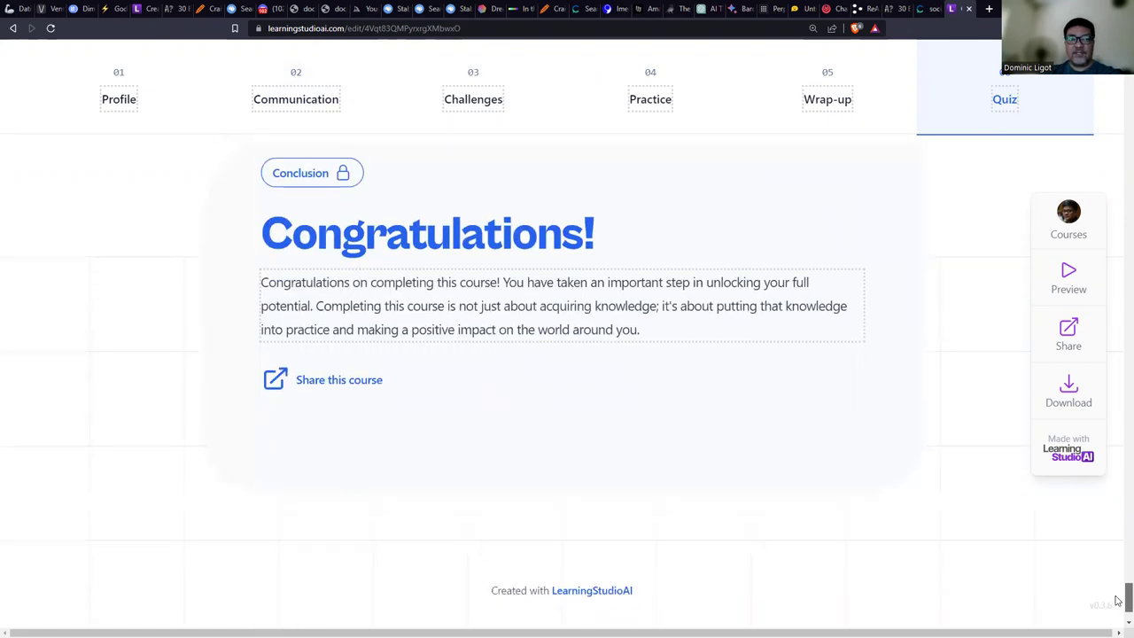
drag(1117, 601, 1063, 35)
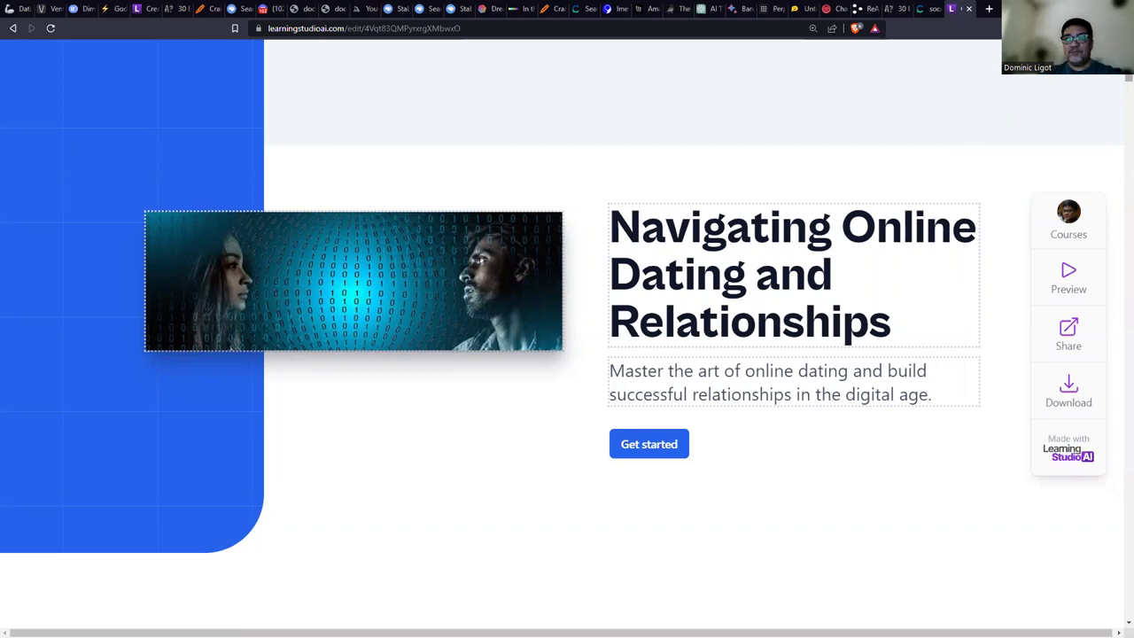
Skim the Communication and Challenges modules, then advance the slideshow to 'Business and Use-Cases'.
scroll(1098, 204, down, 15)
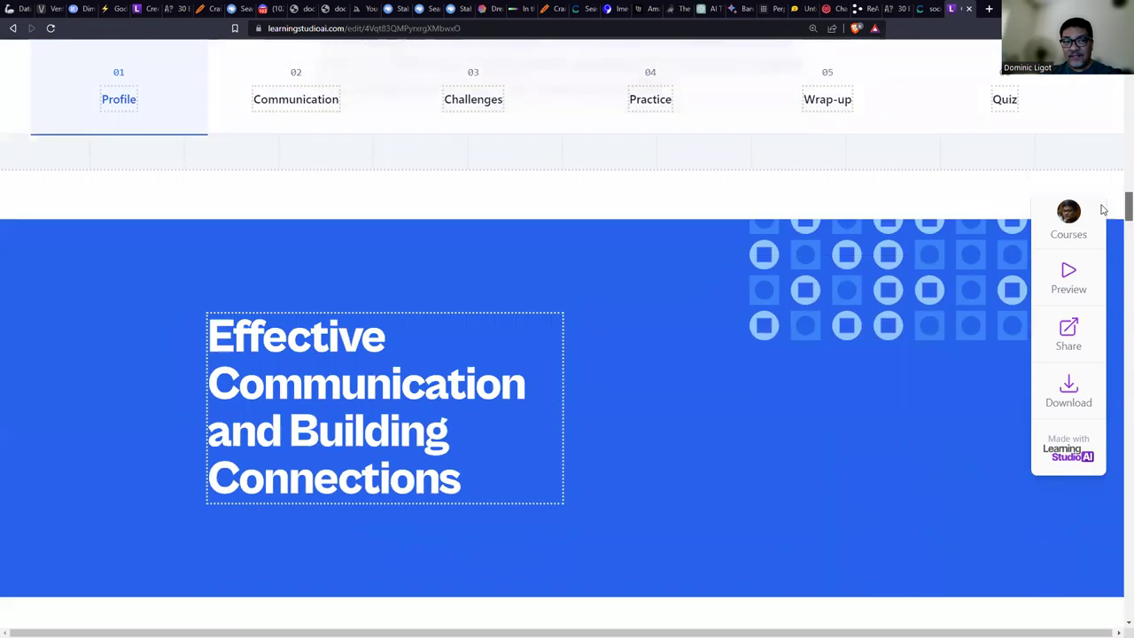
scroll(1105, 226, down, 4)
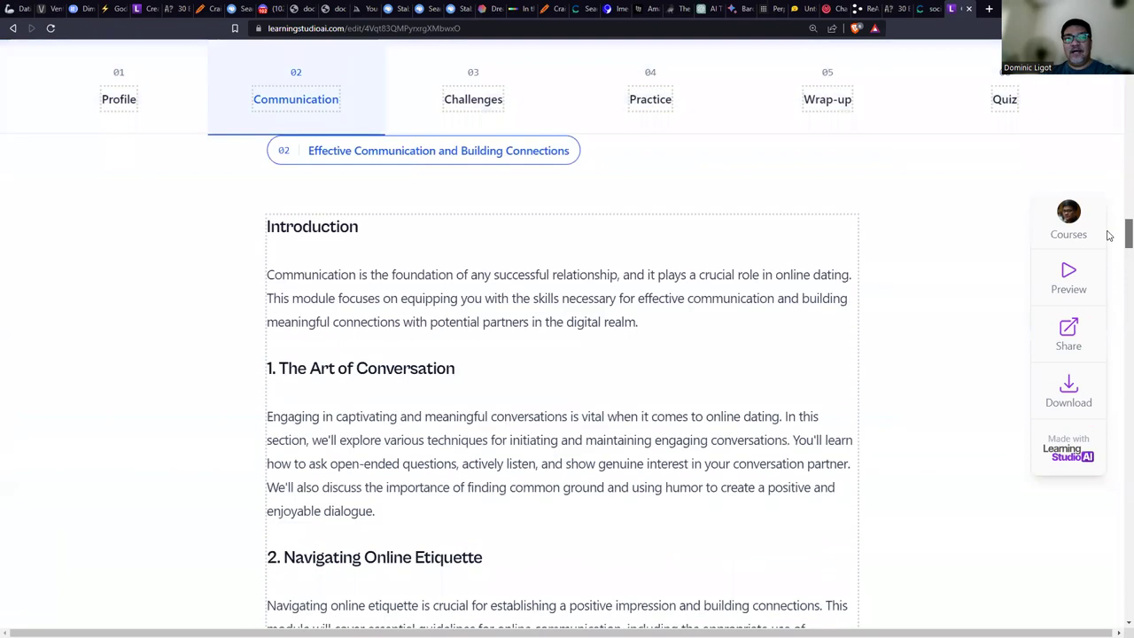
scroll(1107, 235, up, 1)
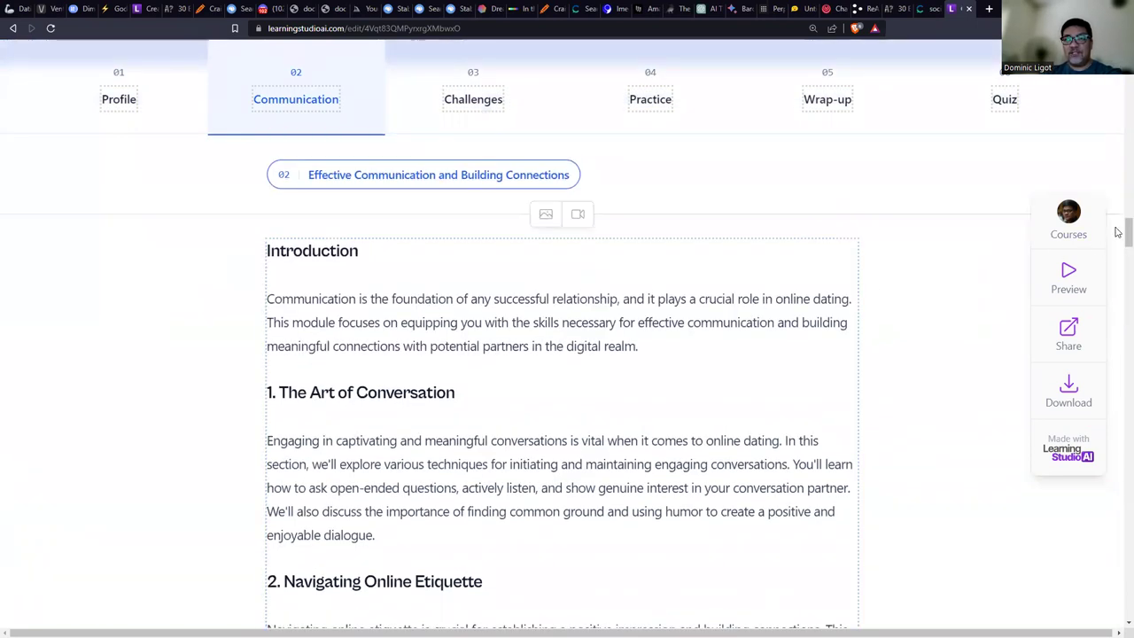
scroll(1118, 230, down, 20)
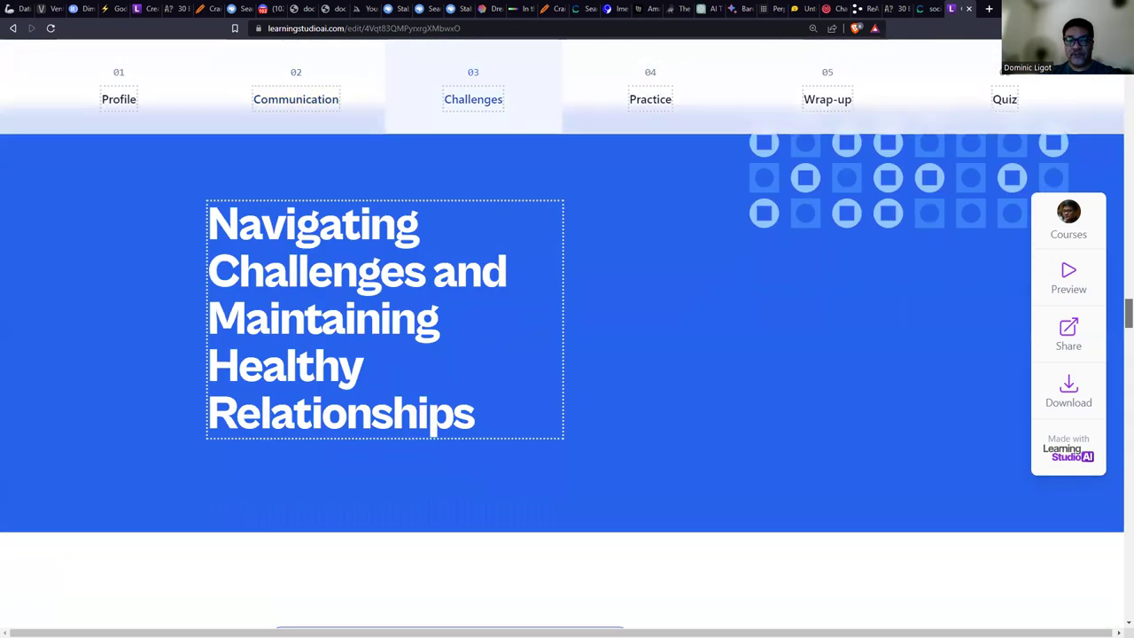
scroll(1118, 230, down, 15)
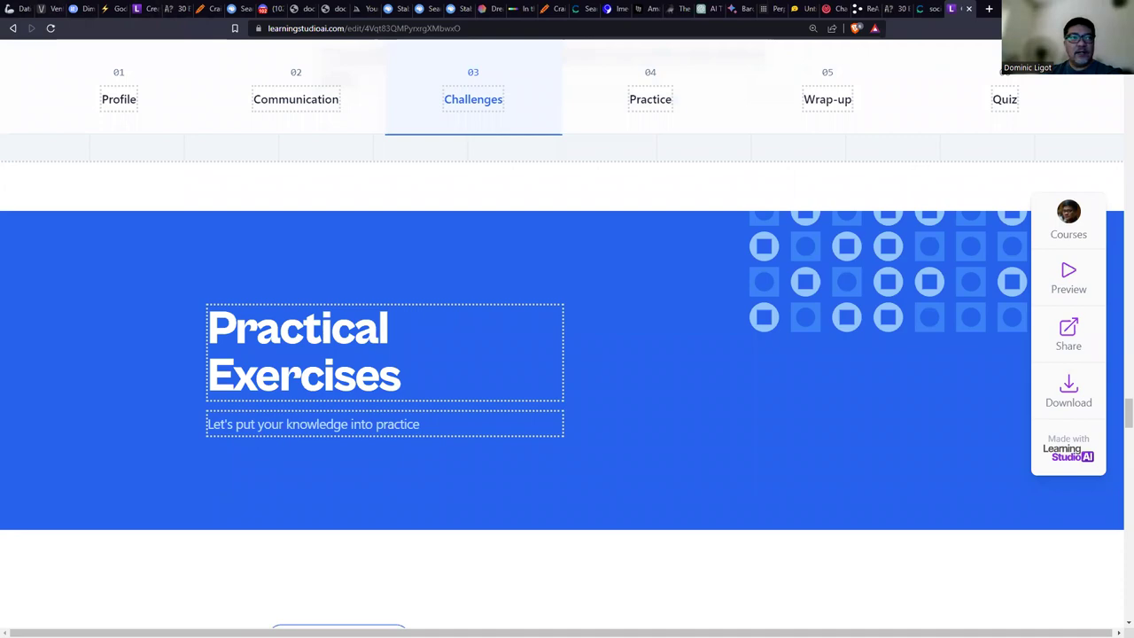
key(alt+Tab)
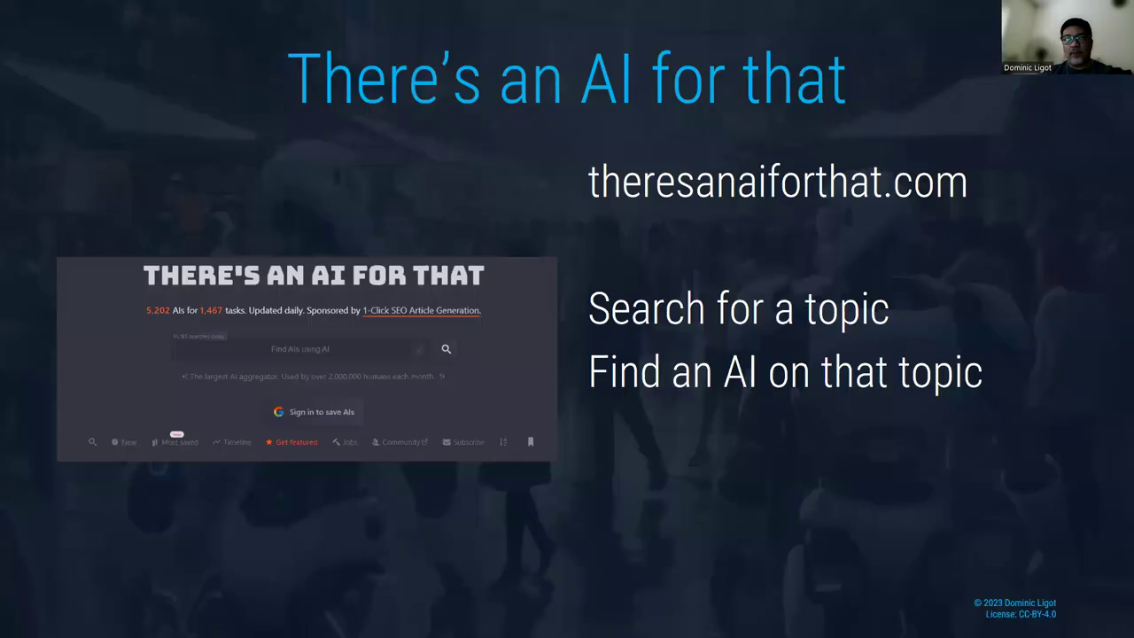
key(Right)
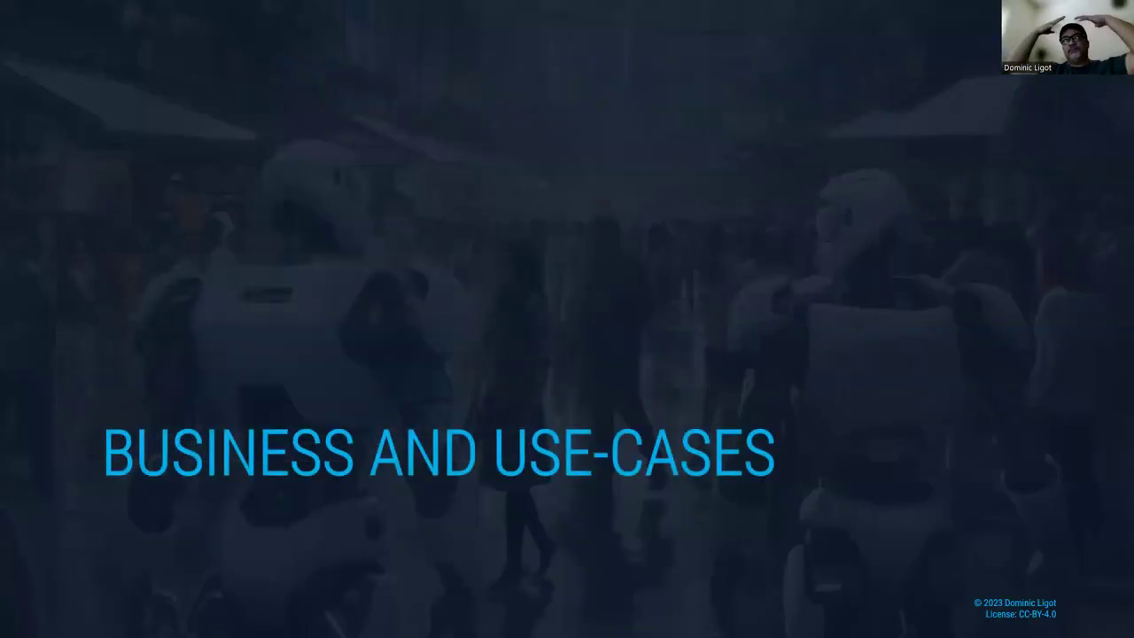